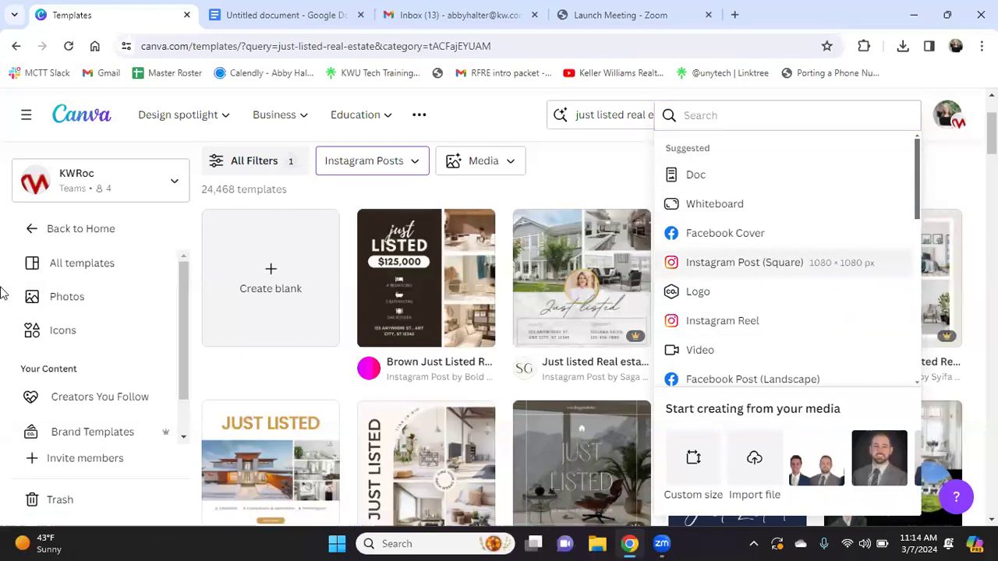
Create a blank square Instagram post and browse its templates, including those for the recent search "just listed"
click(770, 262)
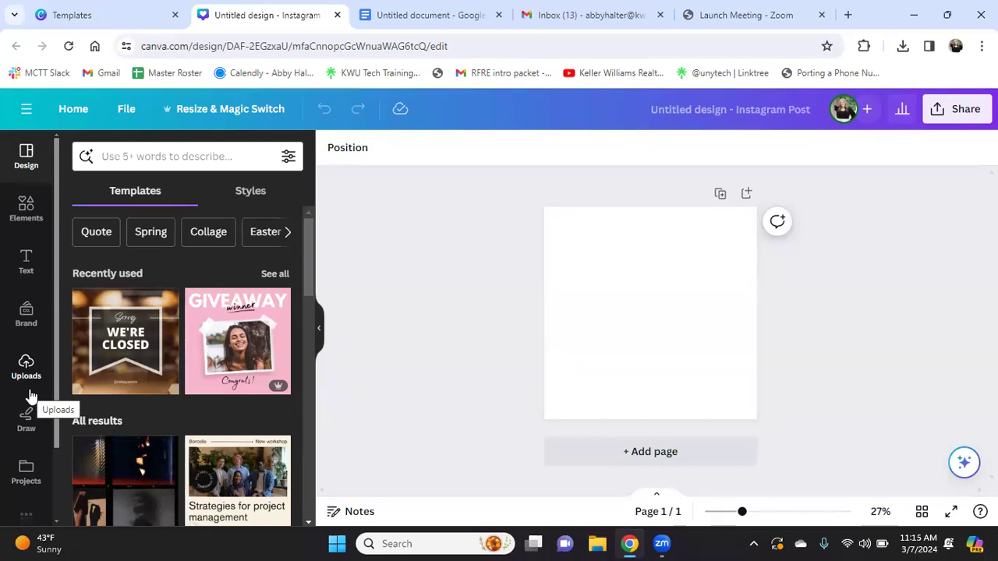
click(156, 156)
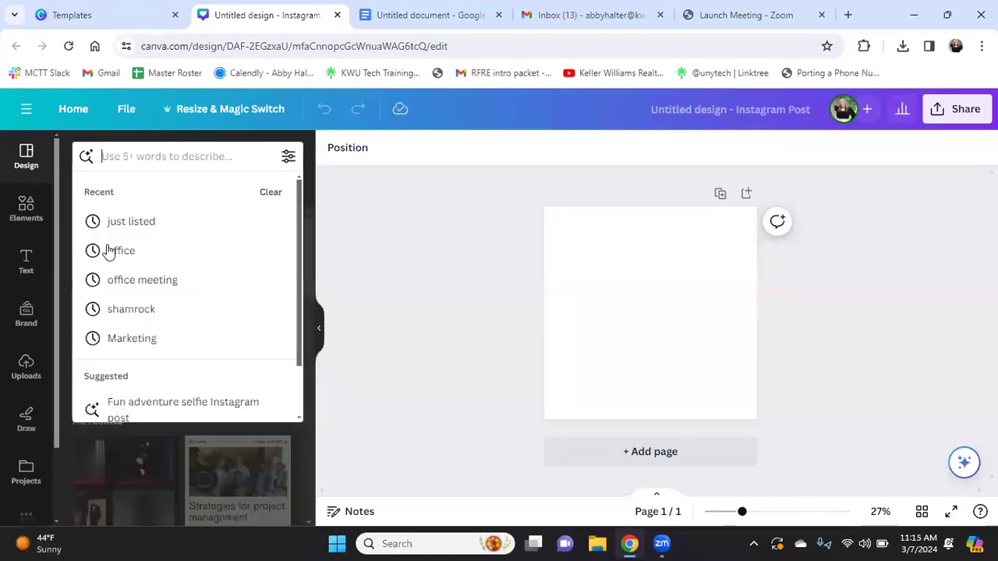
click(107, 226)
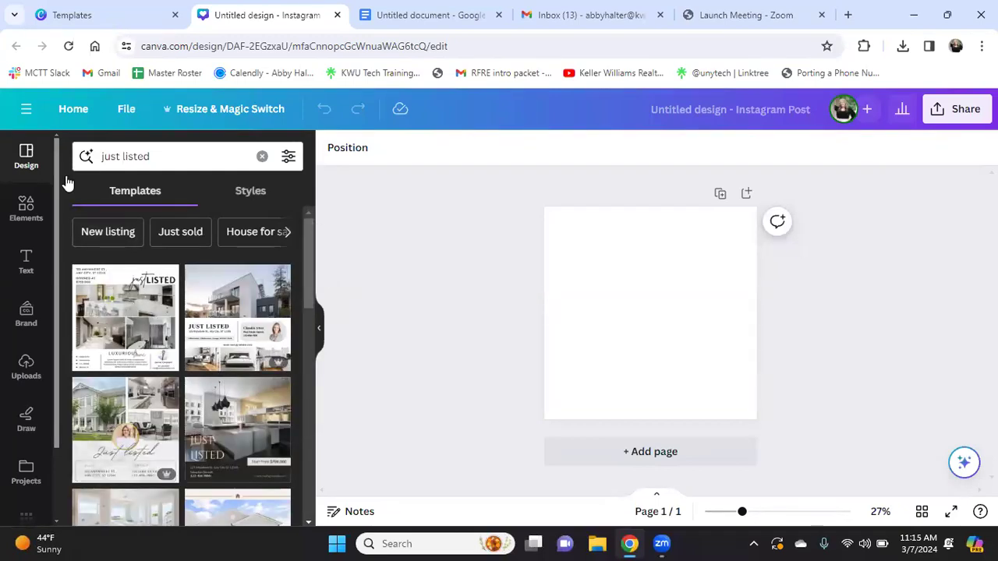
click(262, 157)
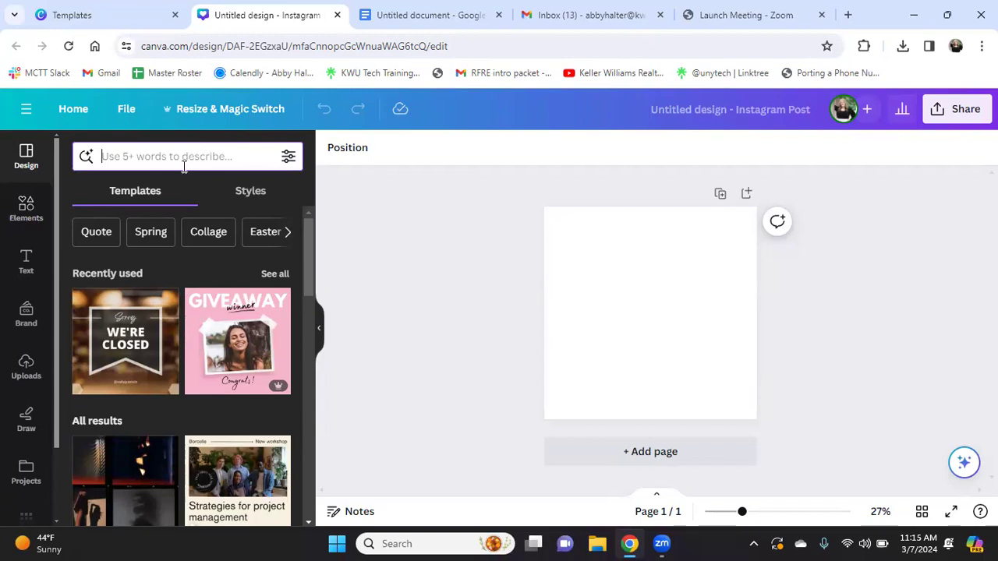
scroll(187, 311, down, 10)
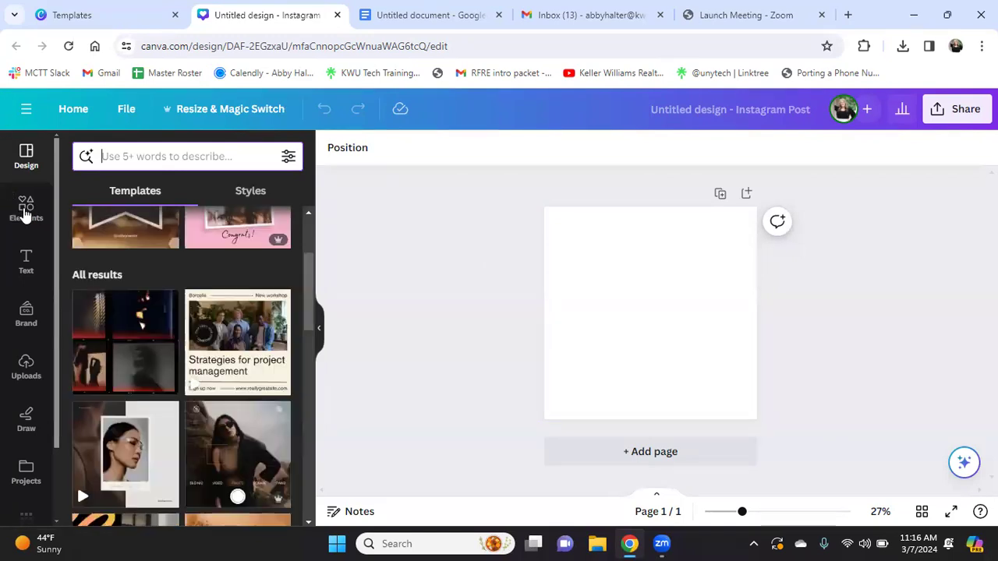
Search the elements library for "flower" and show only the graphics among the results
click(31, 212)
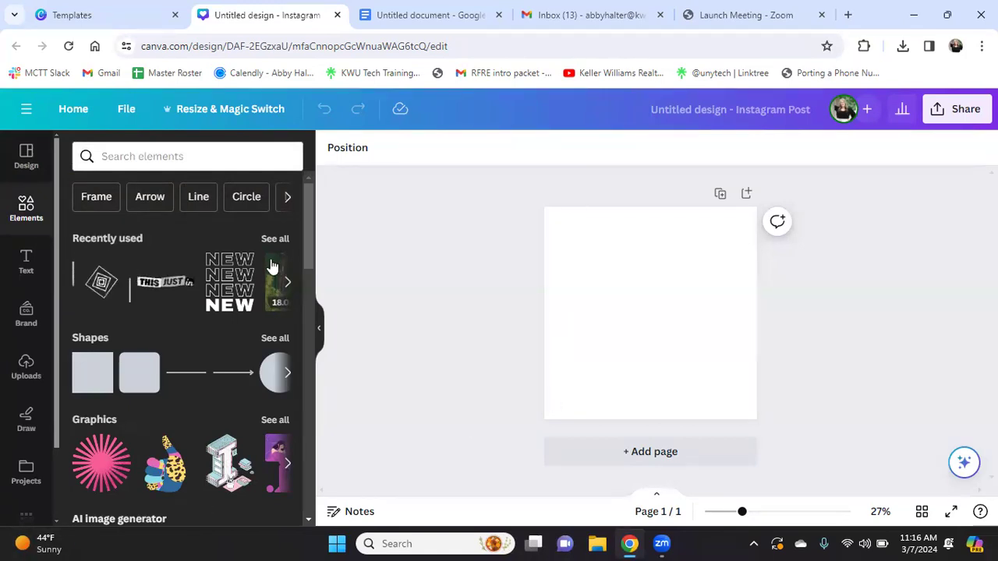
click(223, 163)
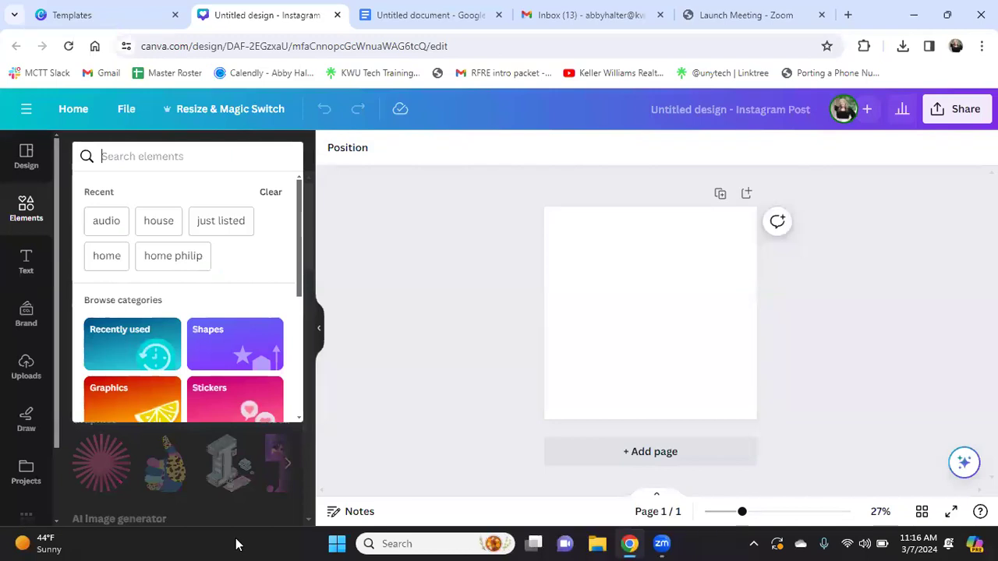
text(flower)
key(Return)
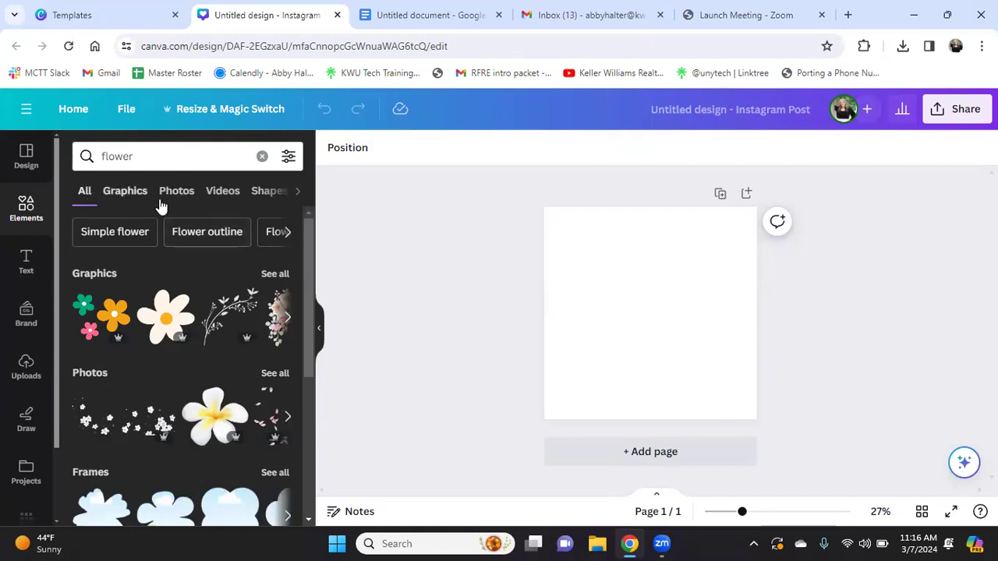
click(123, 194)
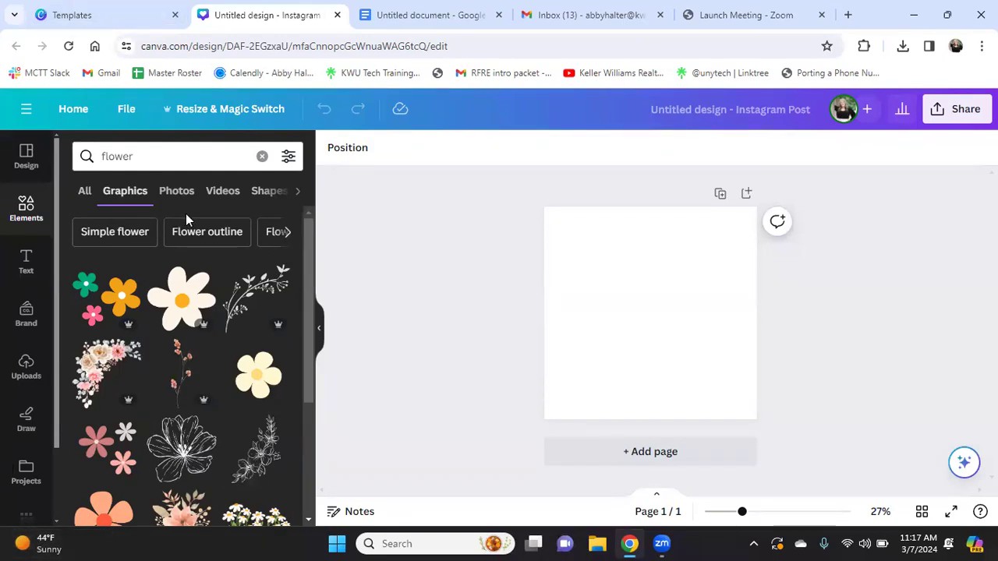
Browse the flower photos and add the dusty-pink background photo with white blossoms around its edges to the page
click(180, 190)
scroll(158, 252, down, 3)
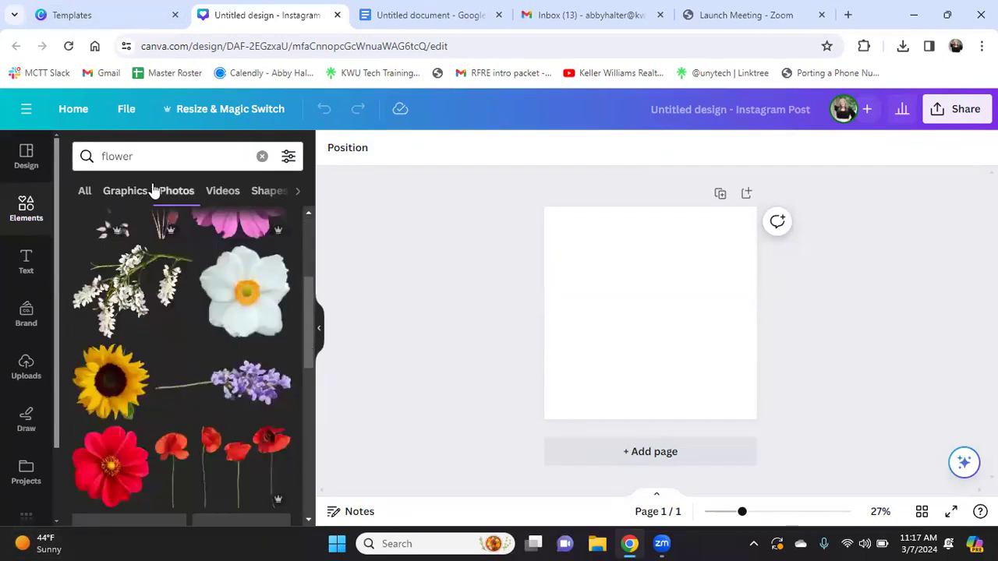
scroll(215, 255, up, 3)
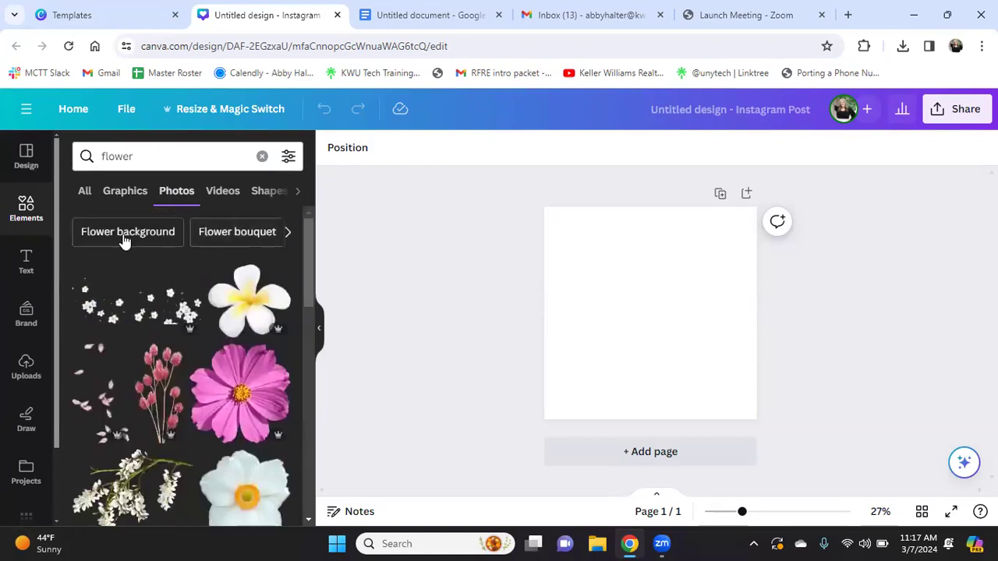
scroll(192, 232, down, 10)
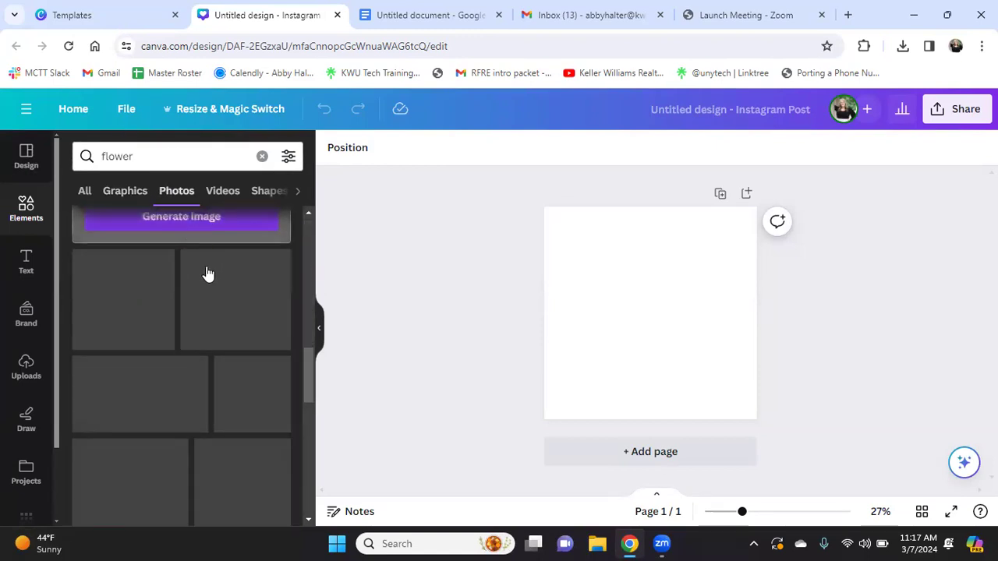
scroll(199, 312, down, 5)
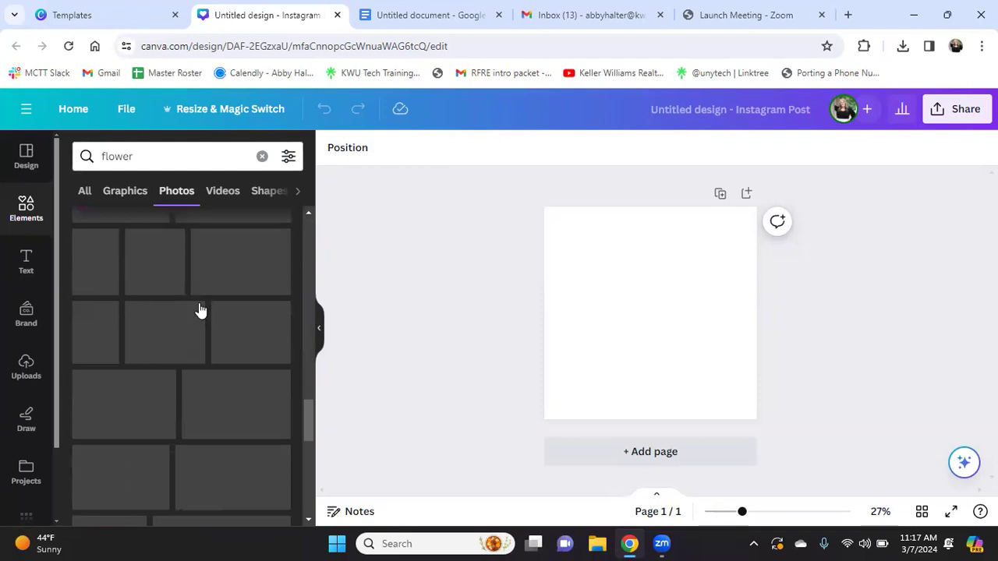
scroll(195, 316, up, 10)
scroll(192, 317, down, 8)
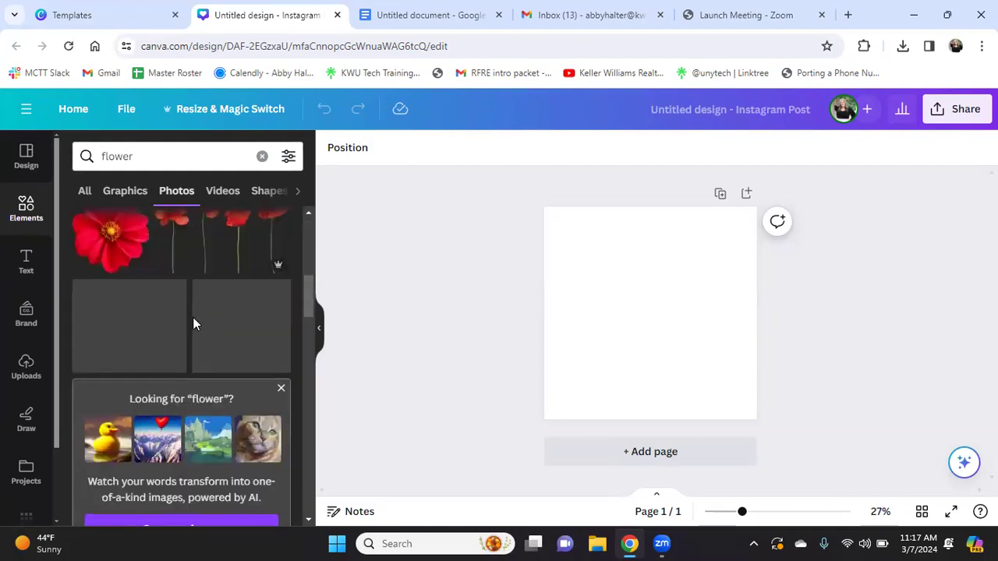
scroll(187, 312, up, 3)
scroll(176, 359, down, 10)
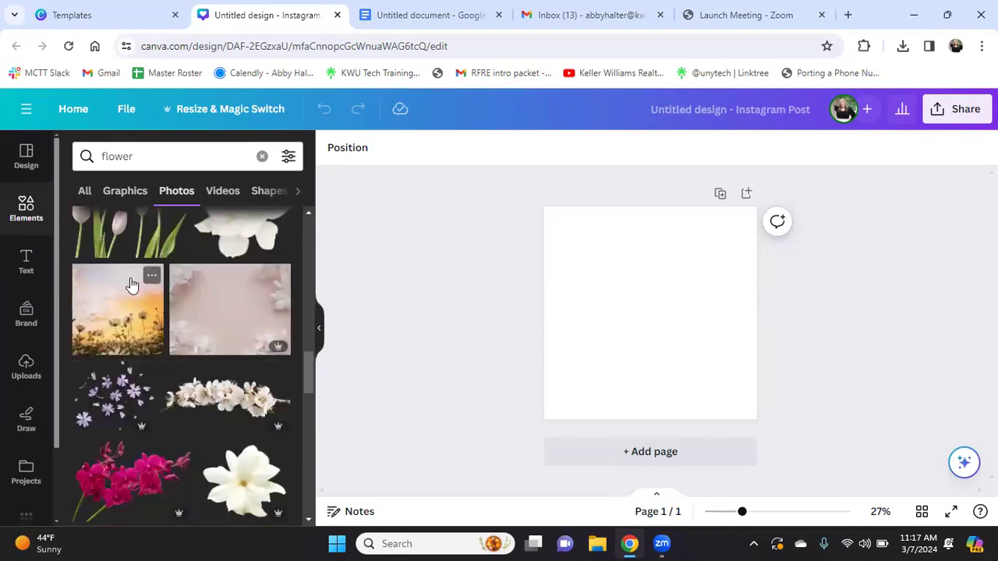
click(219, 298)
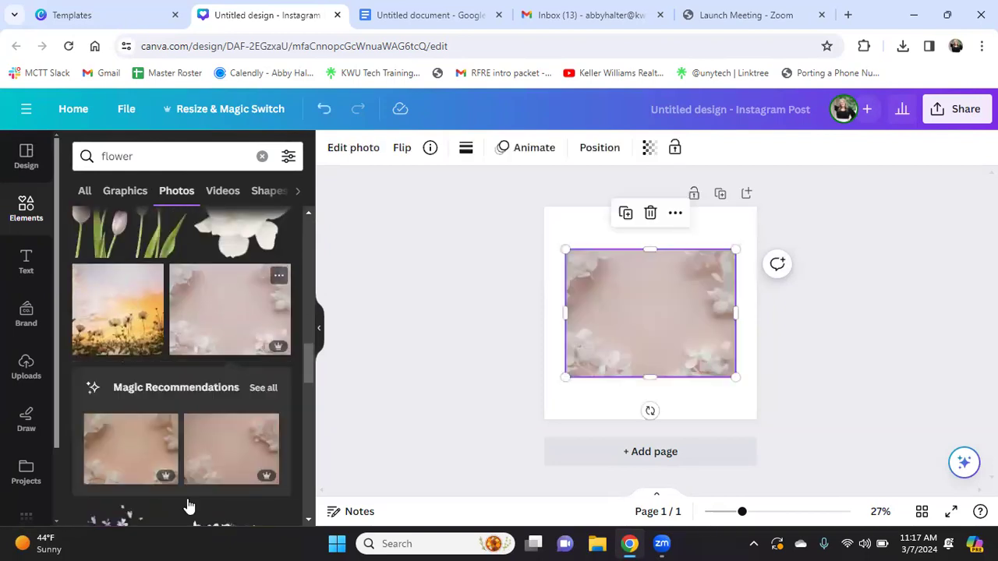
Show the video results for "flower" and delete the dusty-pink blossom photo from the page
scroll(133, 366, up, 3)
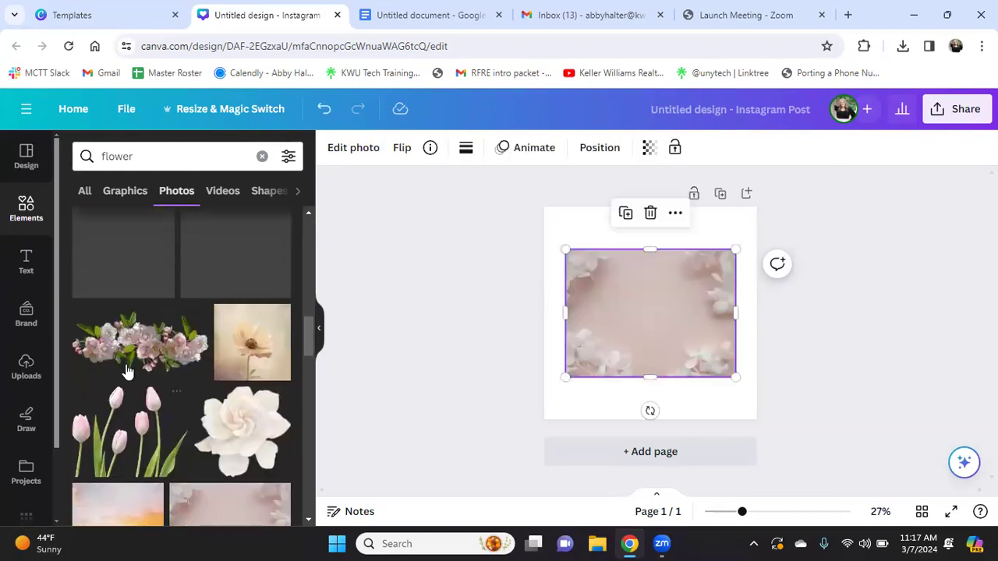
click(233, 189)
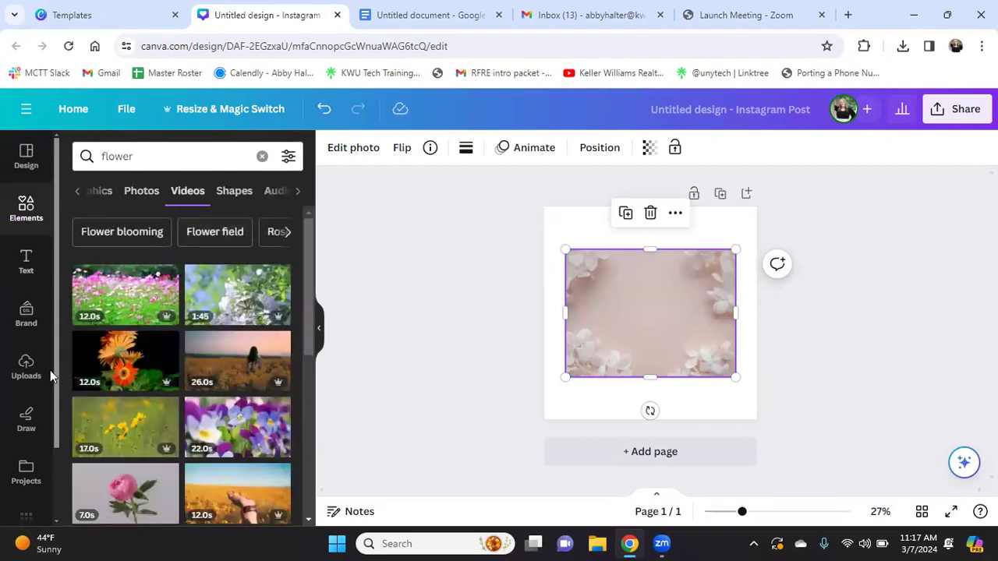
click(652, 216)
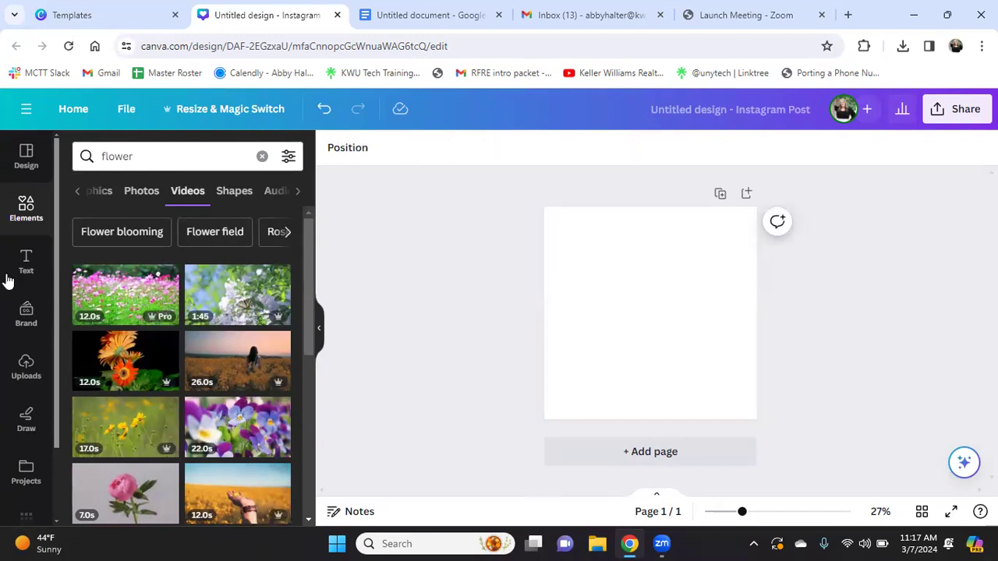
Place the 12.0s pink flower field video on the page so that it fills the whole page as background
mouse_move(131, 287)
mouse_down()
mouse_move(334, 298)
mouse_move(561, 294)
mouse_move(580, 279)
mouse_move(531, 276)
mouse_move(551, 280)
mouse_move(499, 289)
mouse_move(473, 278)
mouse_move(463, 294)
mouse_move(56, 271)
mouse_move(125, 288)
mouse_up()
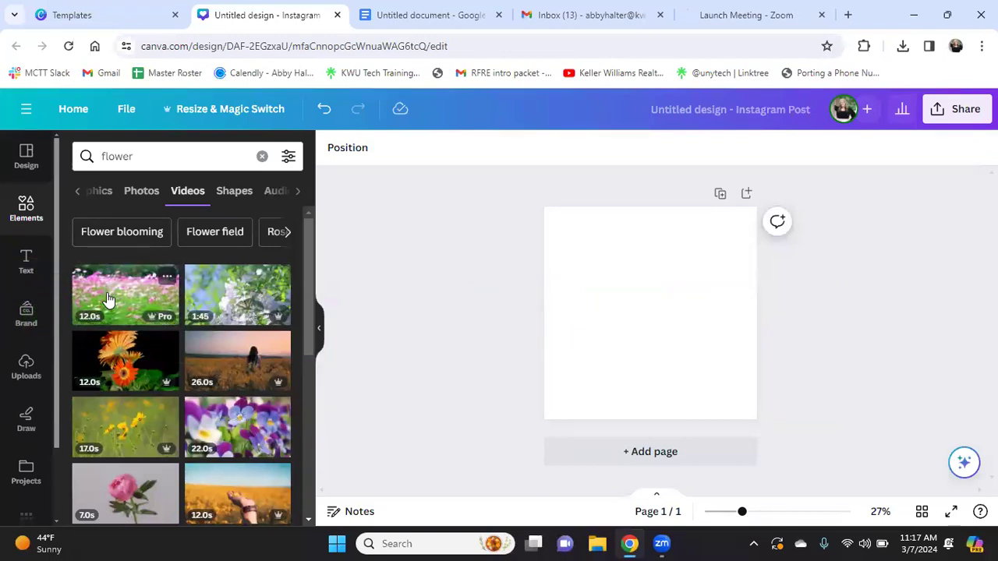
drag(125, 288, 556, 320)
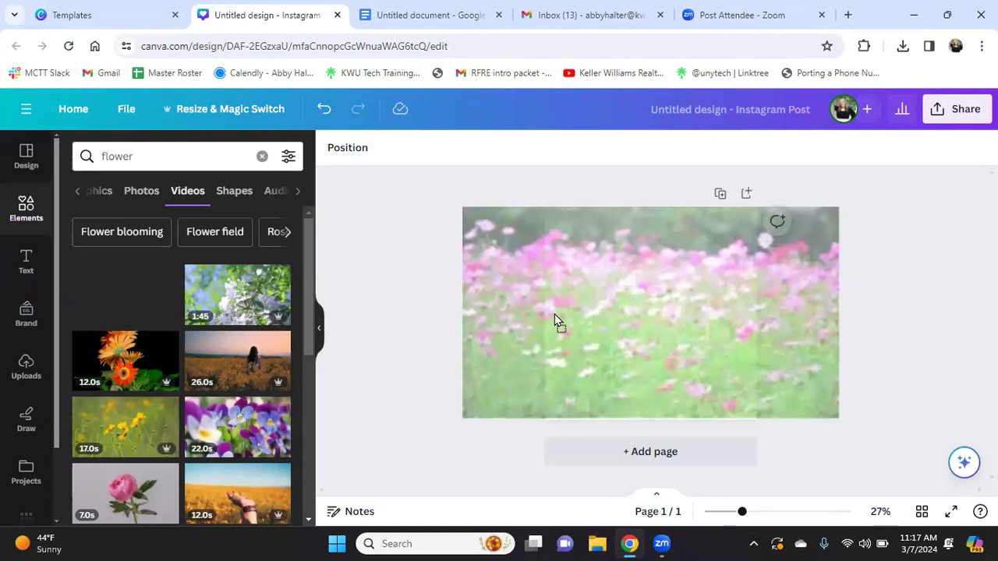
drag(555, 320, 552, 335)
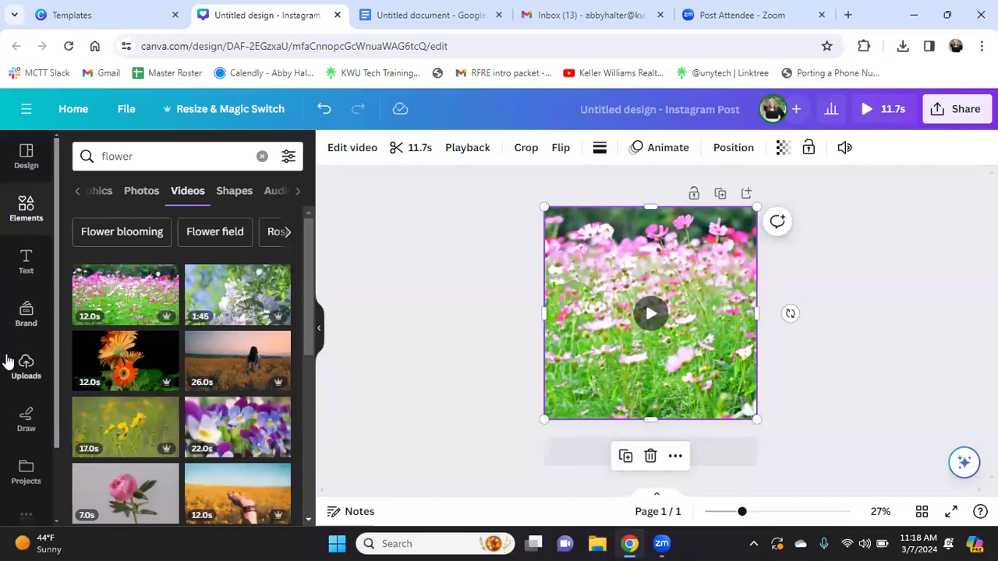
Look through the flower photos, the design templates and the uploaded images, and return to the flower elements
click(144, 194)
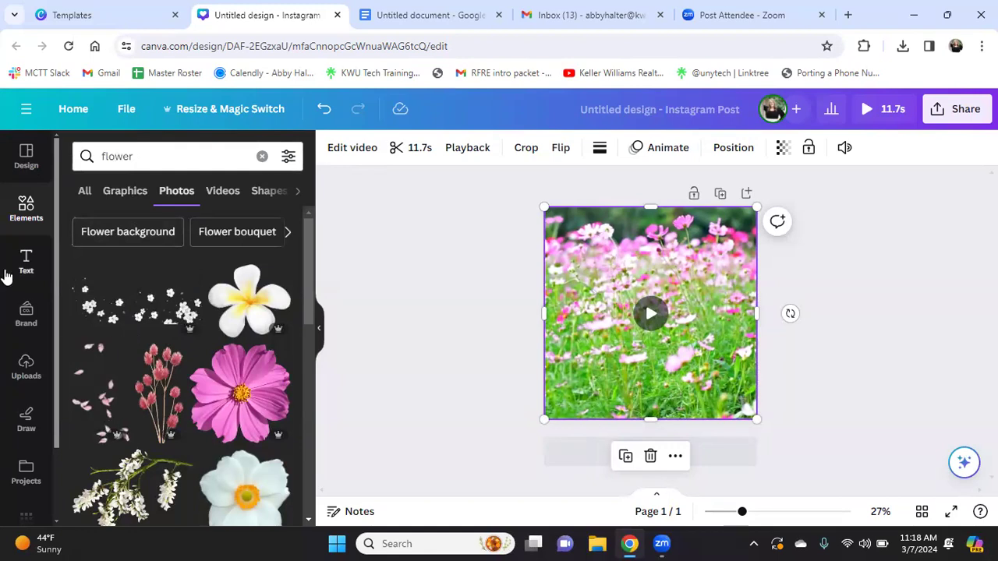
scroll(14, 444, down, 1)
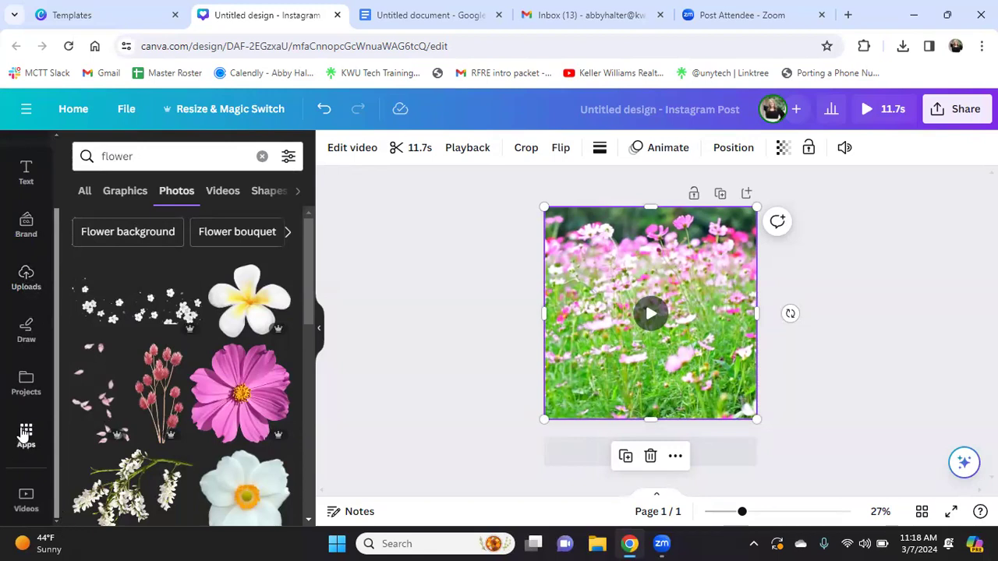
scroll(23, 257, up, 2)
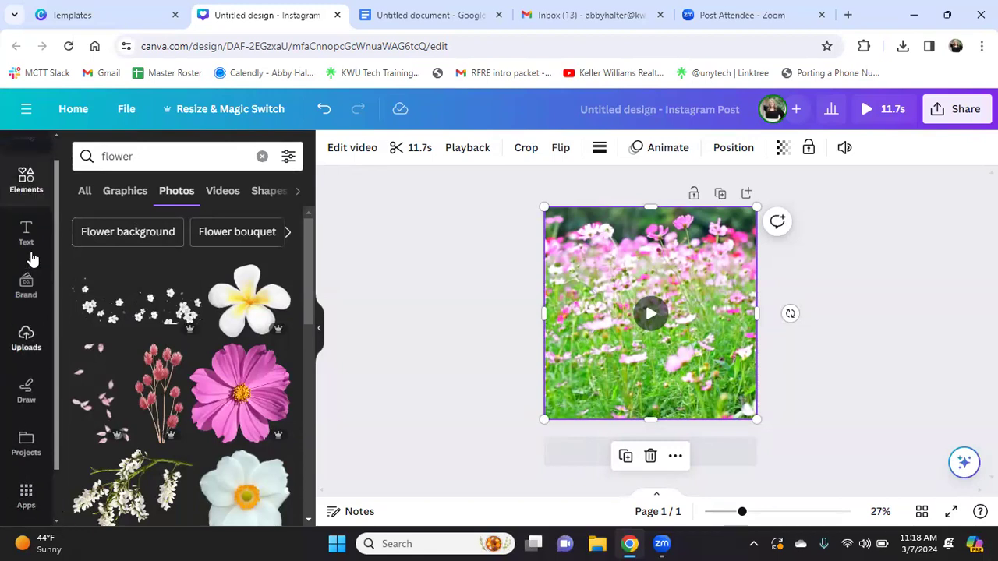
click(26, 158)
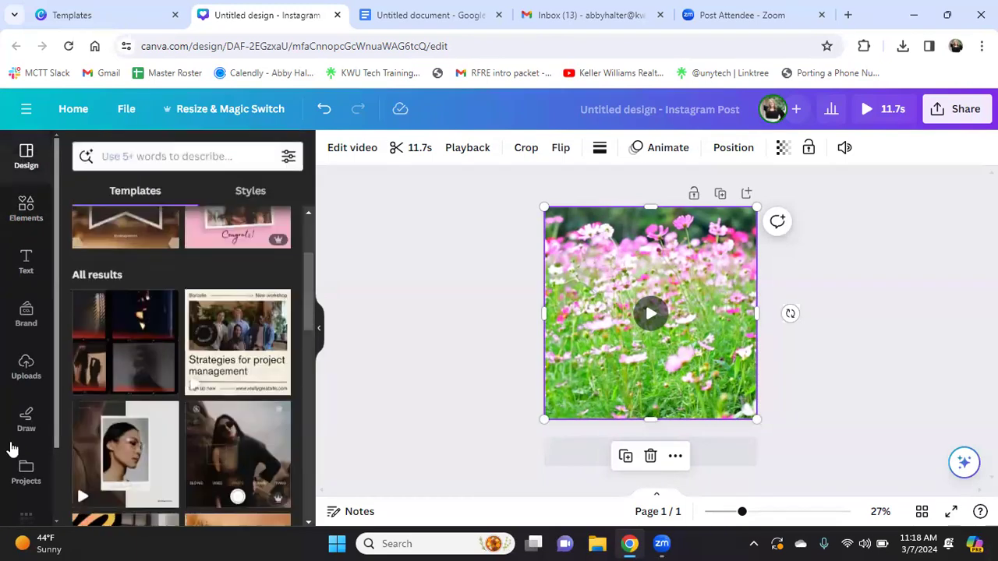
click(26, 382)
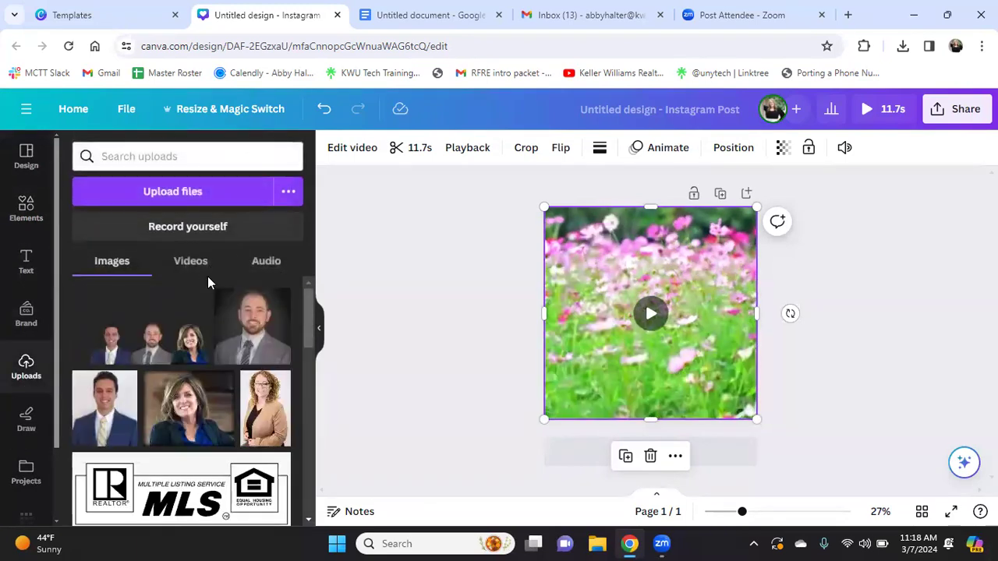
scroll(151, 383, down, 3)
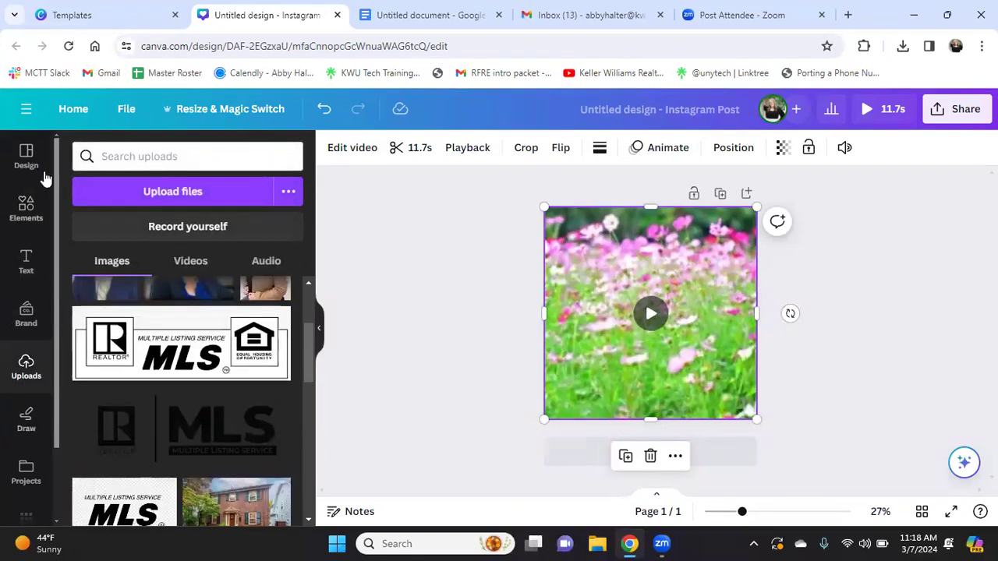
click(26, 209)
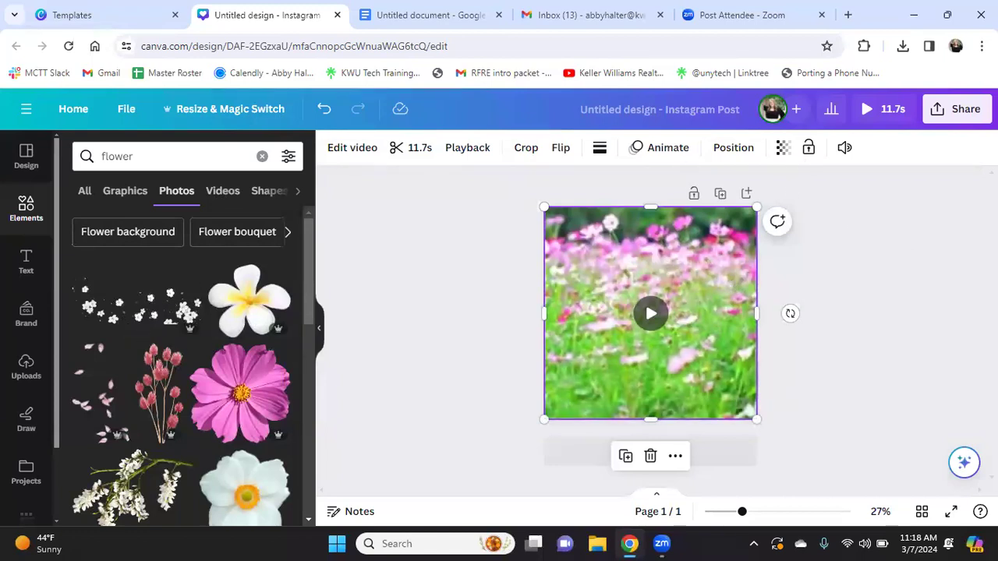
Delete the flower field video from the page and show the video section among all flower results
click(651, 456)
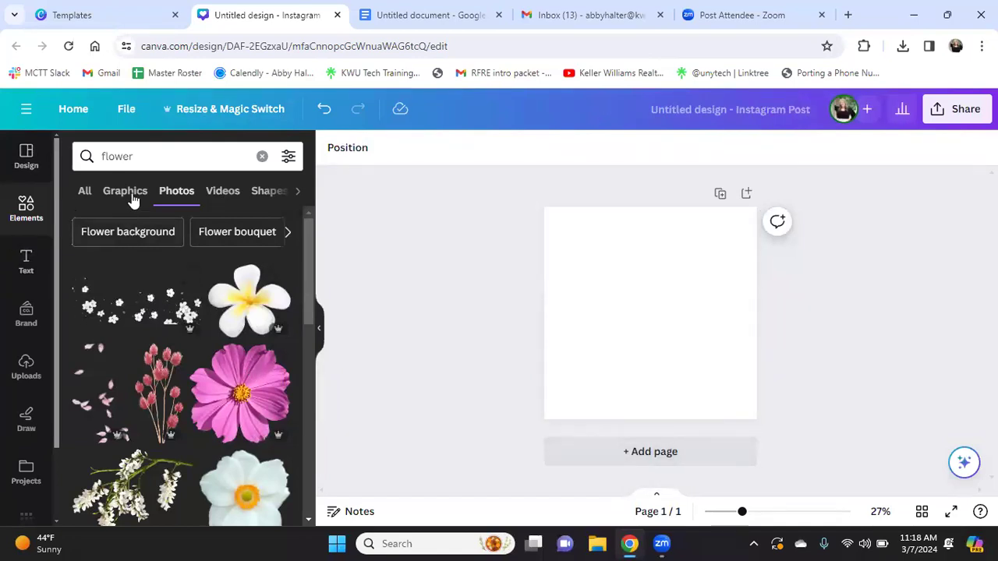
click(84, 191)
scroll(184, 308, down, 5)
scroll(183, 367, up, 1)
scroll(178, 379, down, 1)
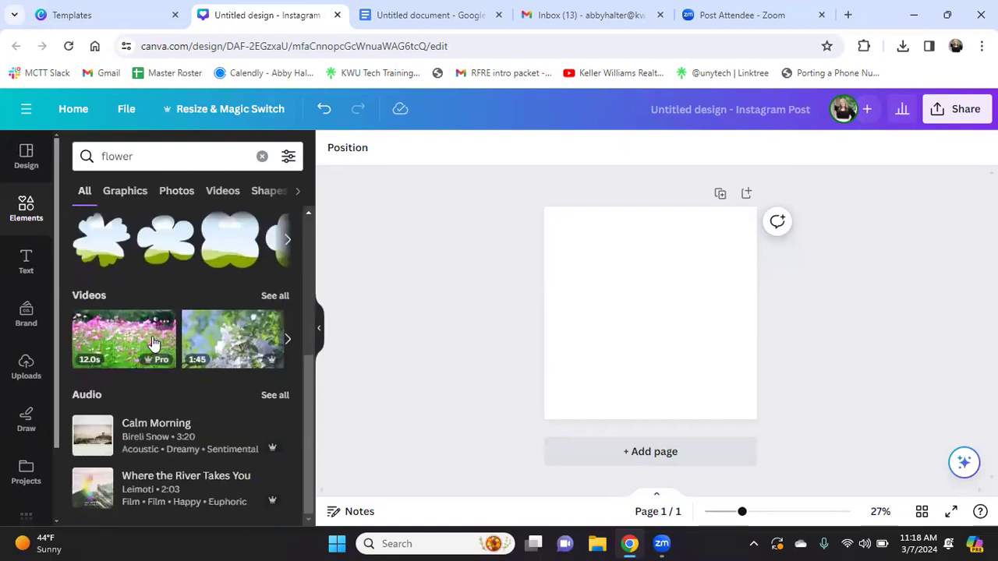
Try covering the page by inserting the 12.0s pink flower field video and enlarging it from its corners, and delete it
click(149, 343)
drag(564, 267, 506, 231)
drag(736, 232, 817, 186)
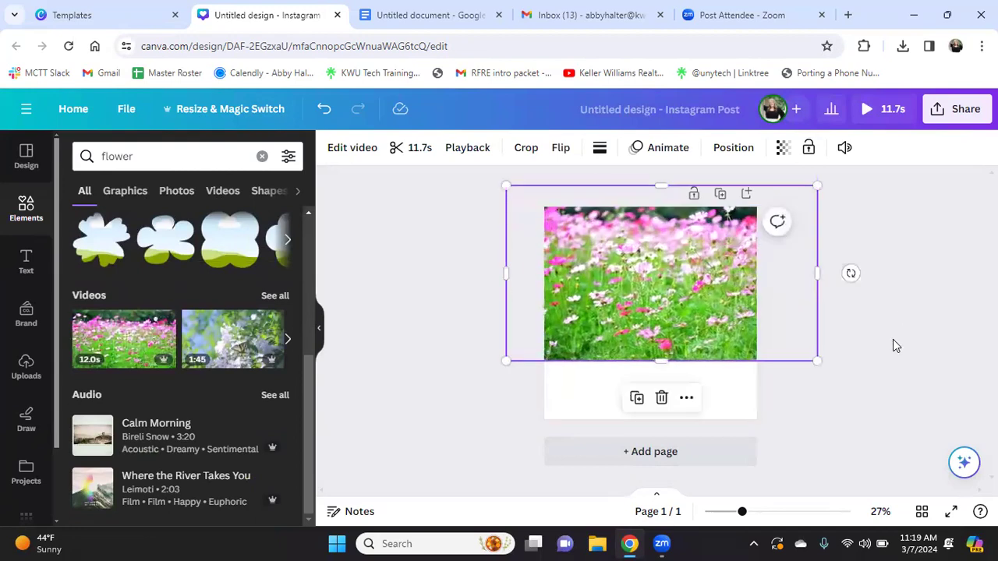
click(662, 397)
Fill the whole page with the 12.0s pink flower field video and show the shape results for "flower"
drag(179, 343, 566, 370)
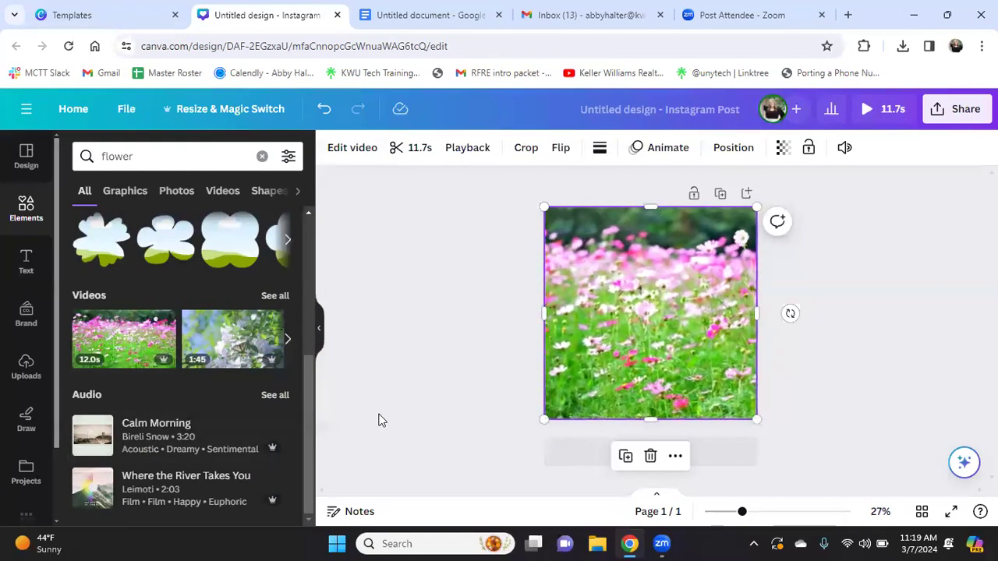
scroll(92, 294, up, 1)
scroll(92, 295, up, 3)
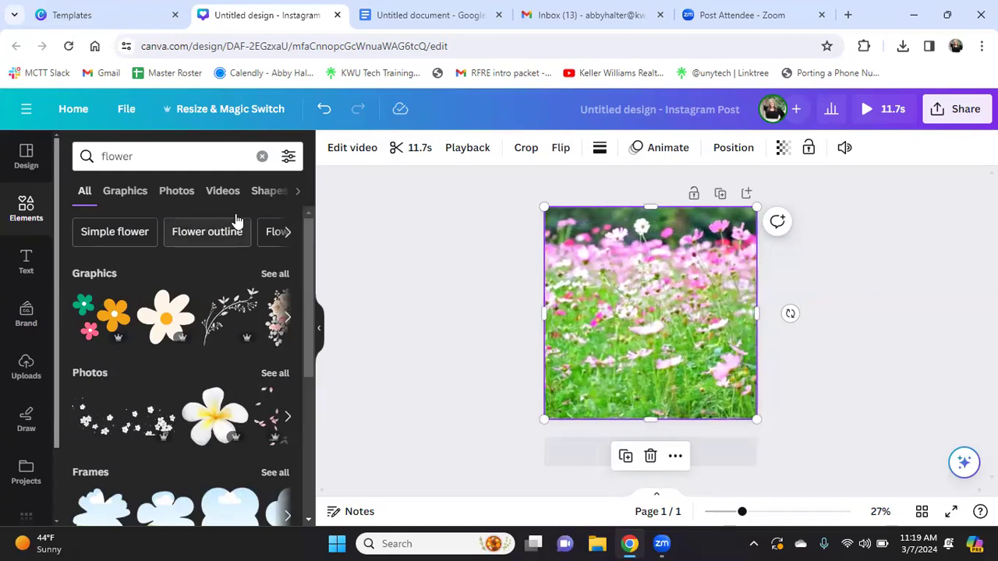
click(271, 195)
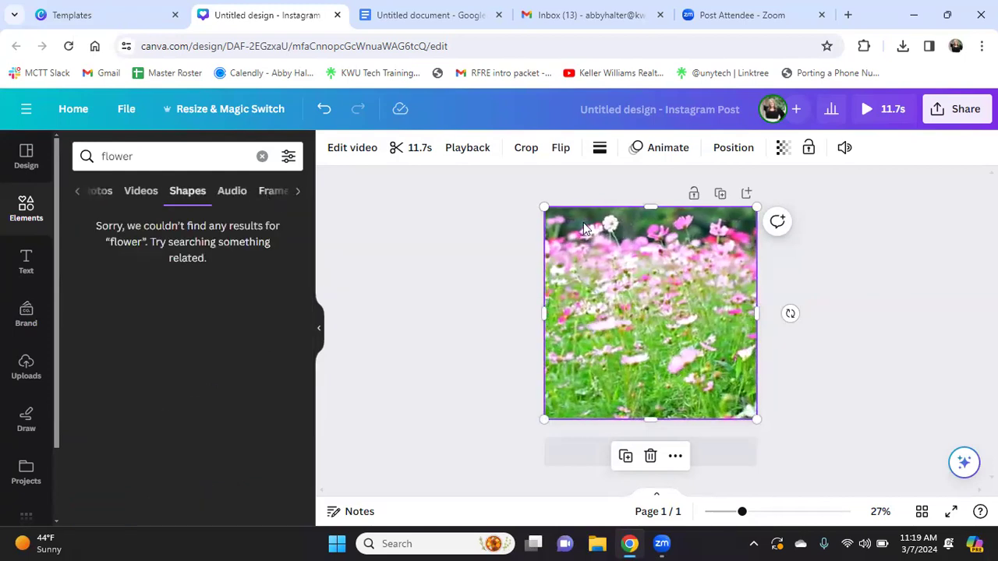
Delete the pink flower field video from the page and clear the "flower" element search
click(651, 456)
click(261, 158)
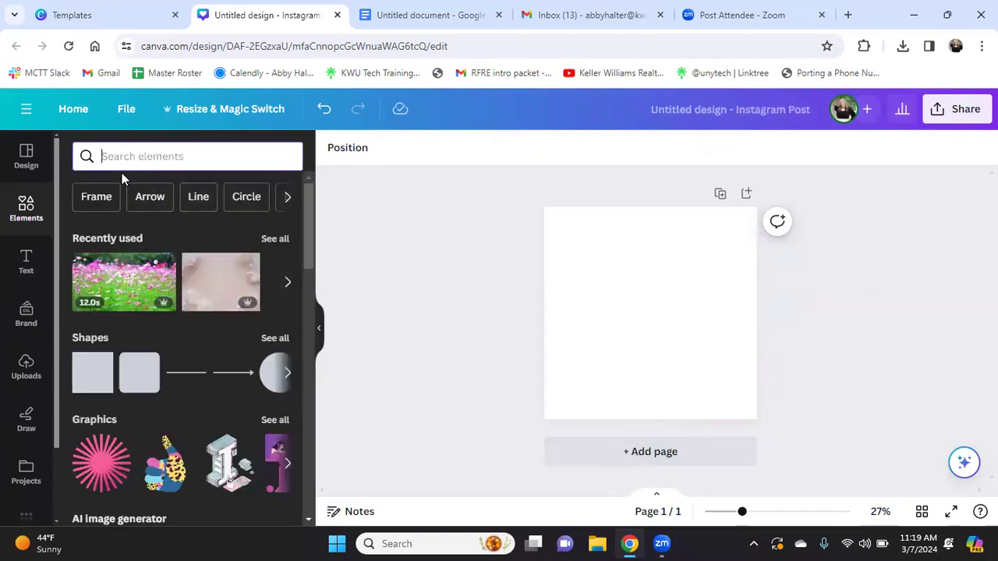
Insert the many-pointed starburst from the full shape collection, enlarge it to over half the page width and center it horizontally
scroll(98, 345, down, 2)
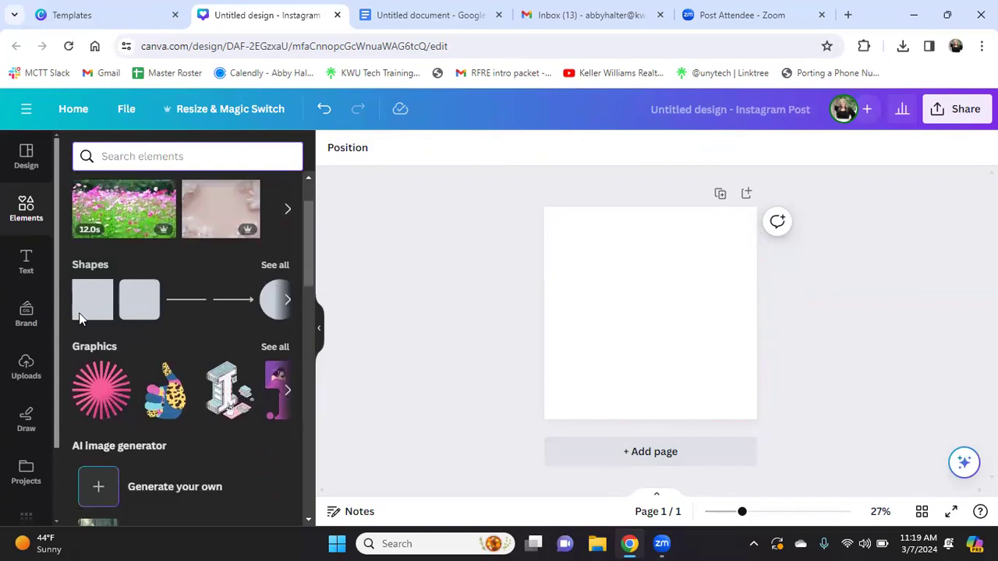
click(274, 266)
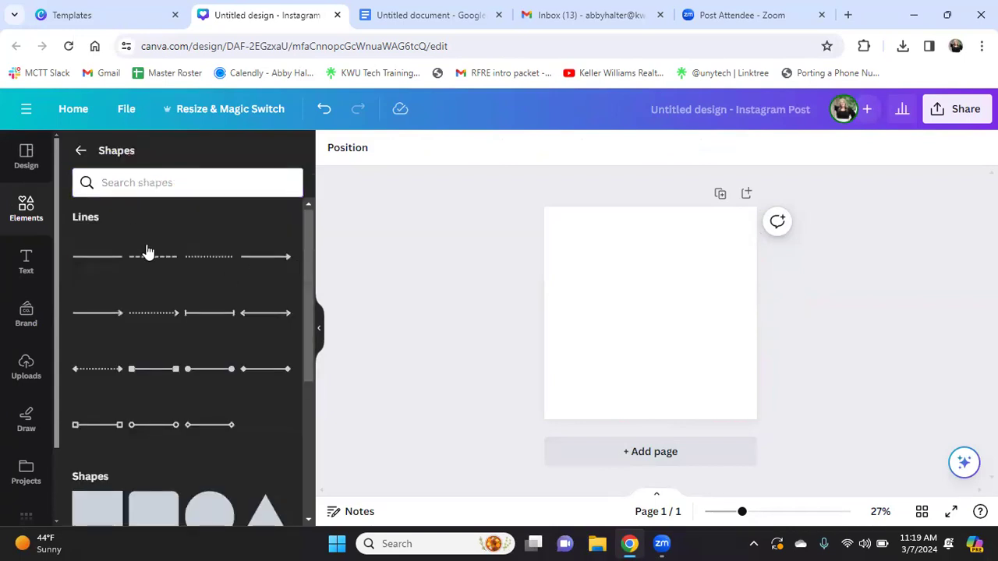
scroll(225, 453, down, 2)
scroll(207, 468, down, 5)
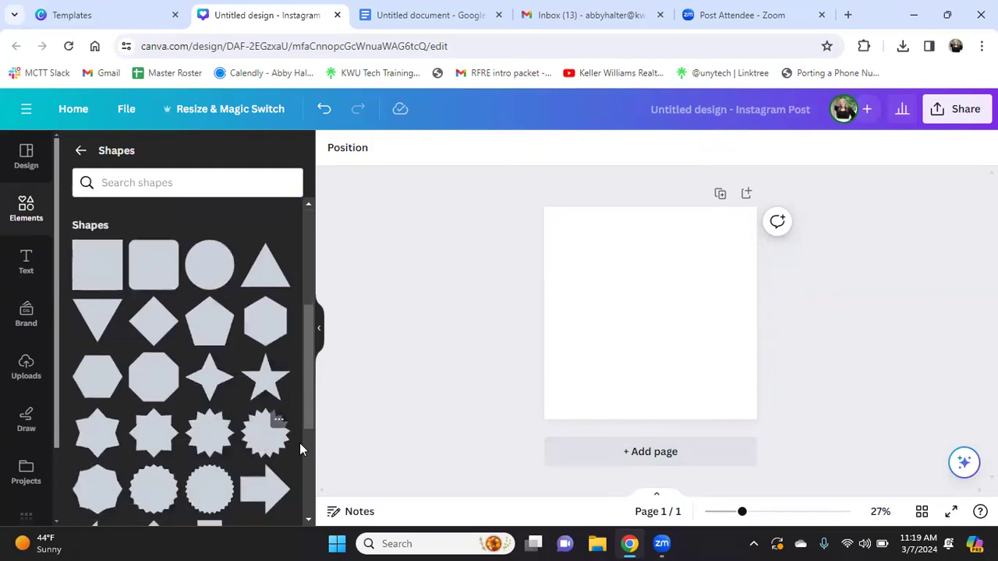
click(276, 437)
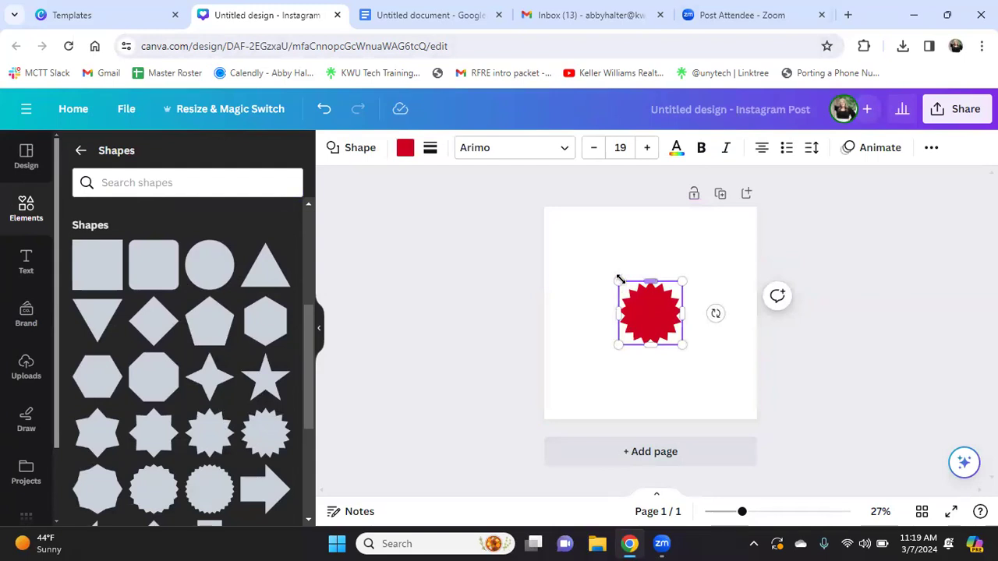
drag(568, 263, 580, 241)
drag(686, 241, 733, 231)
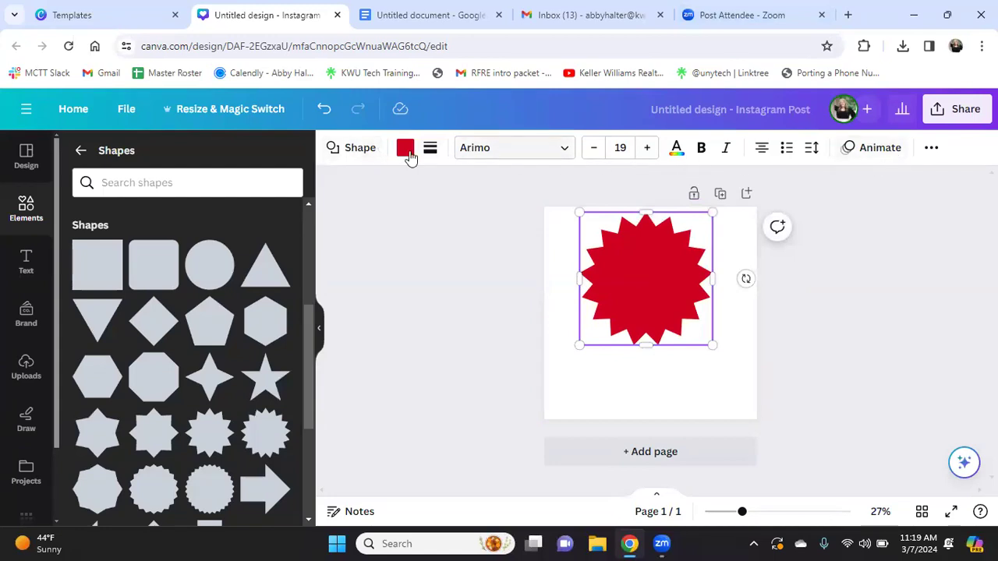
drag(669, 237, 673, 253)
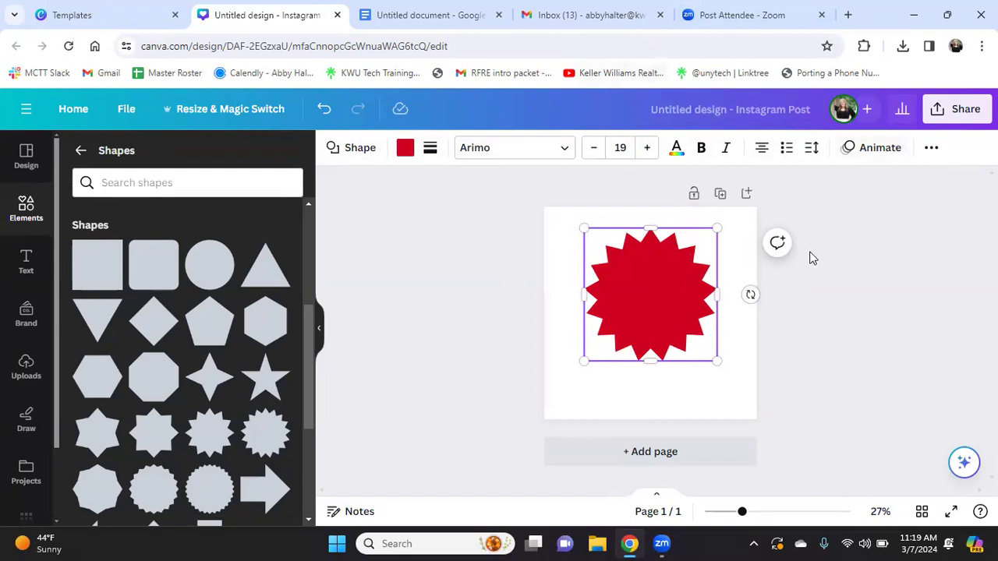
Look through the solid and gradient fill colors available for the red starburst
click(842, 281)
click(668, 288)
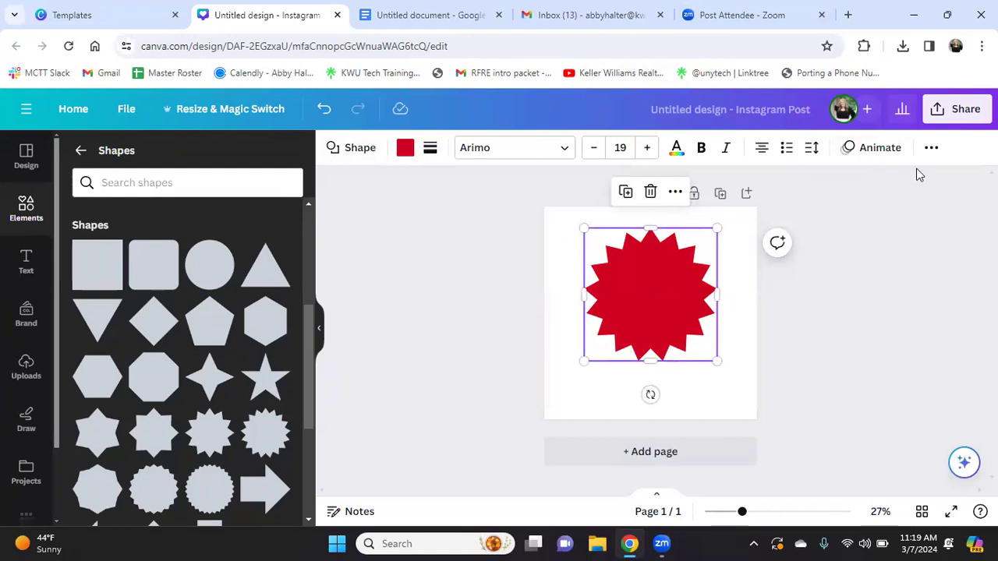
click(404, 150)
scroll(117, 339, down, 3)
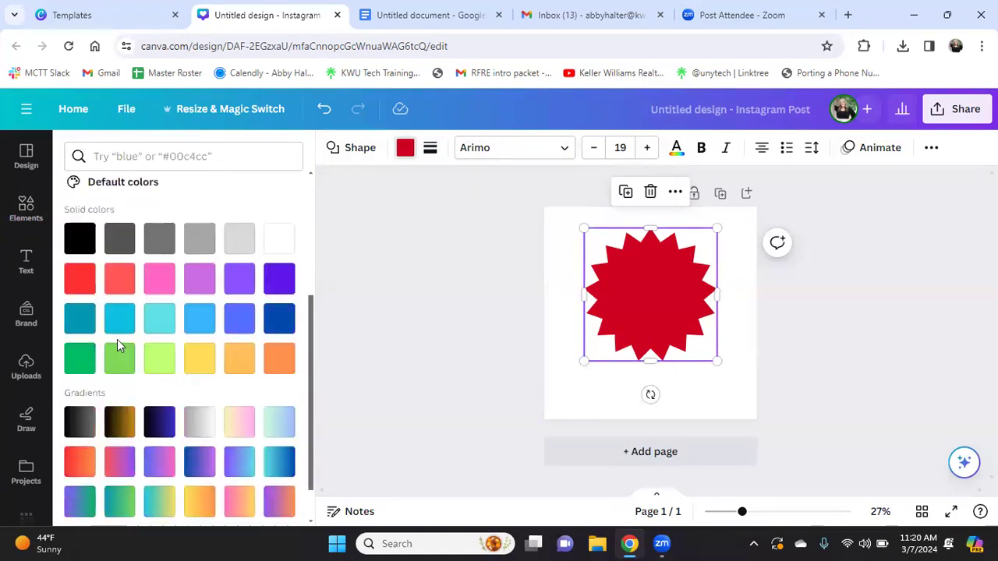
scroll(78, 336, up, 2)
click(359, 292)
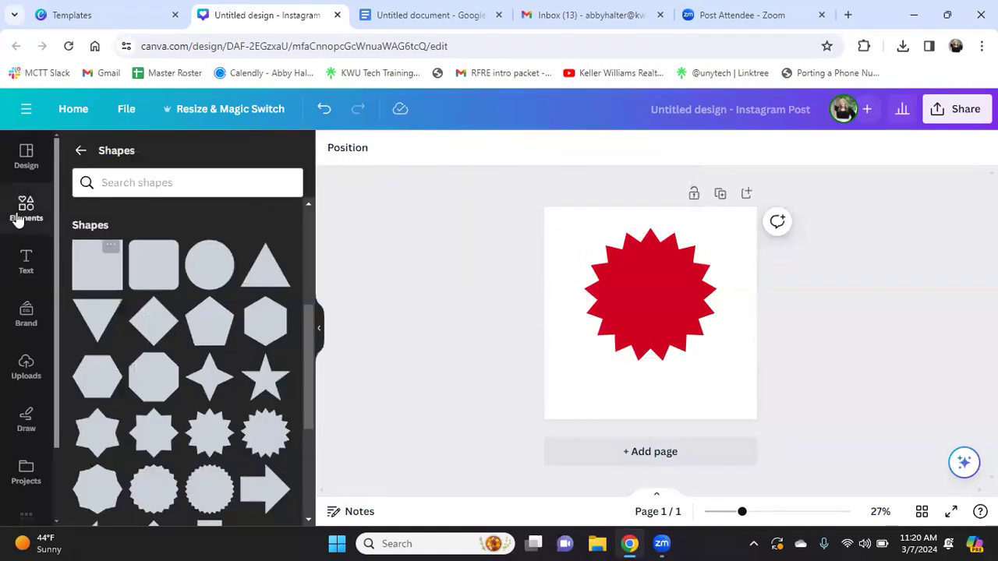
Fill the page with the recently used beige floral photo and send it to the back behind the starburst
click(81, 150)
drag(234, 279, 652, 301)
right_click(647, 296)
mouse_move(725, 285)
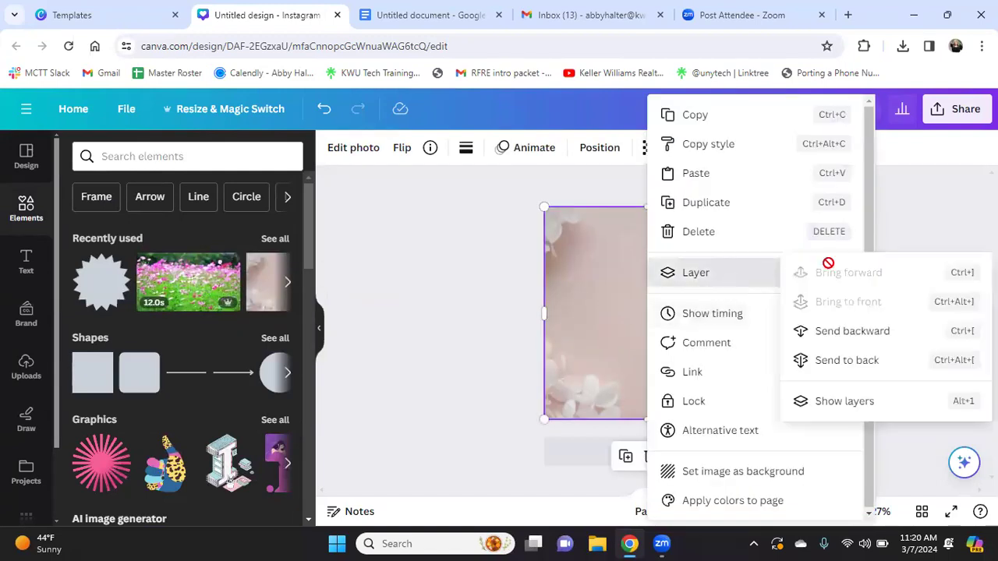
click(866, 376)
Recolor the starburst with the dark dusty-brown photo color and check its border style options
click(639, 355)
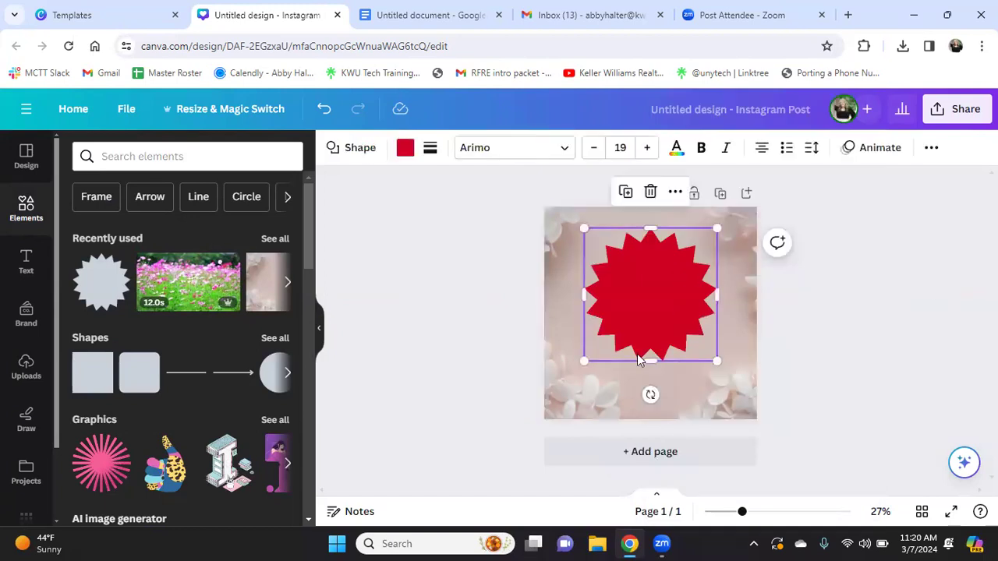
click(404, 156)
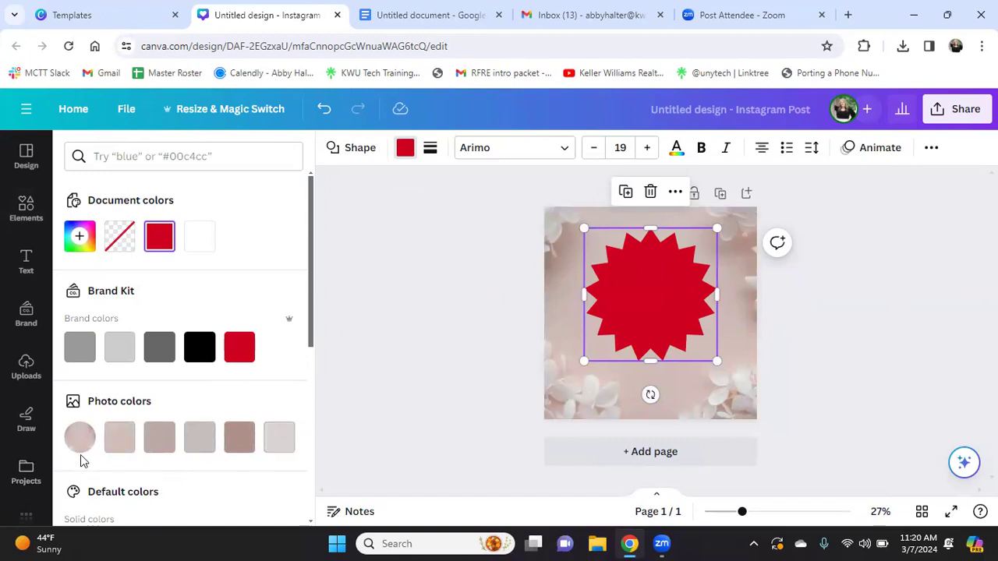
click(237, 441)
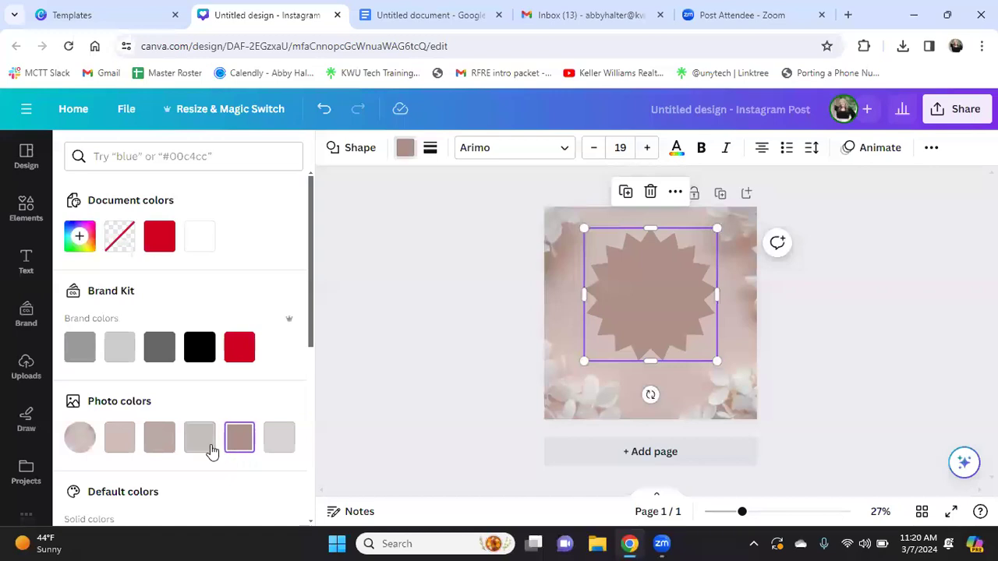
click(431, 149)
click(635, 355)
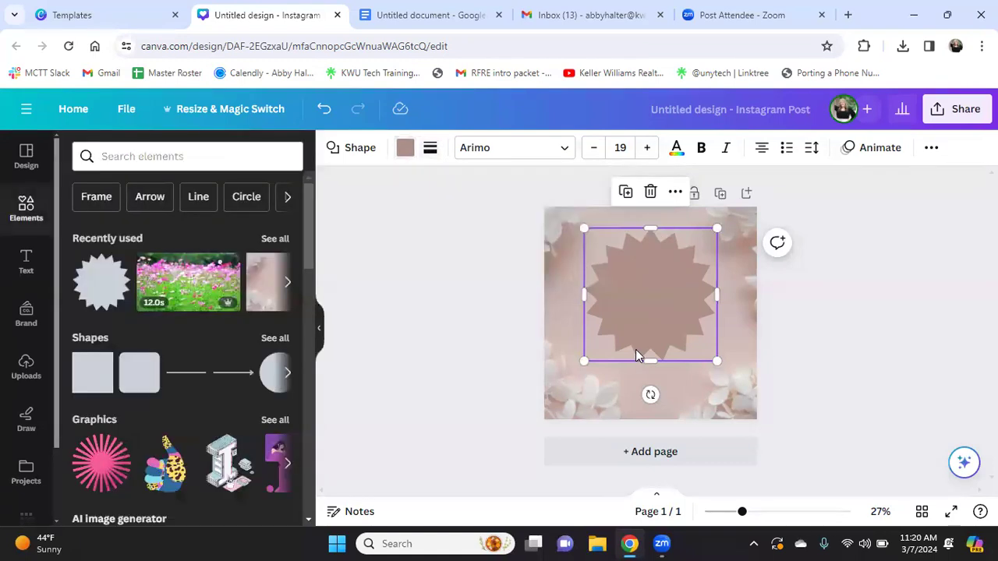
Center the starburst on the page and delete the floral background photo
click(665, 319)
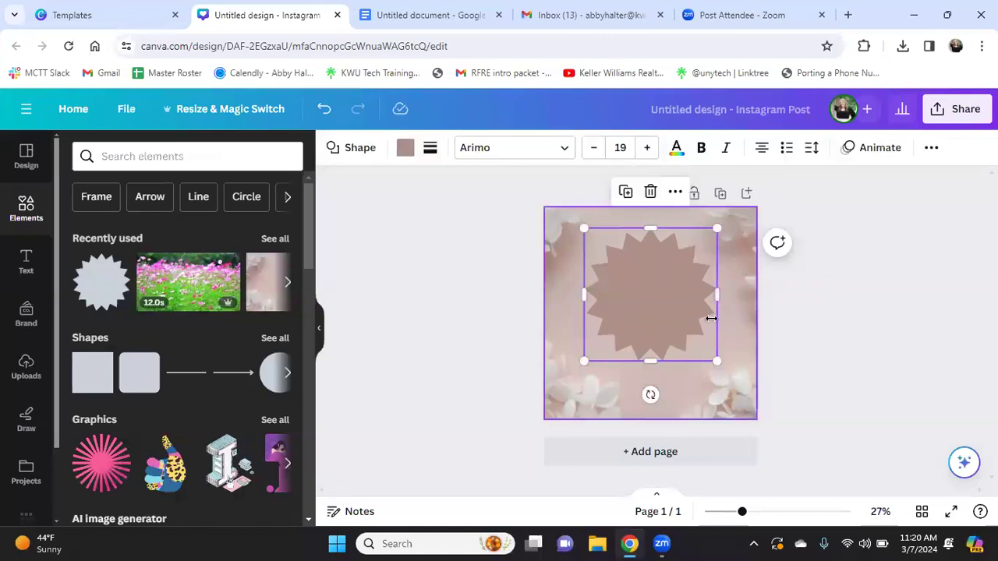
drag(656, 316, 663, 320)
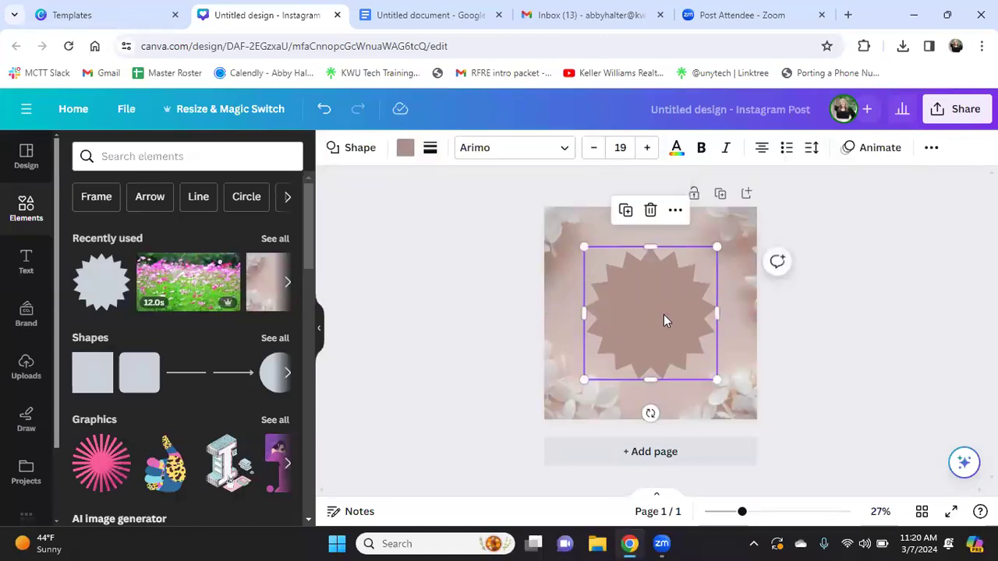
click(720, 232)
key(Delete)
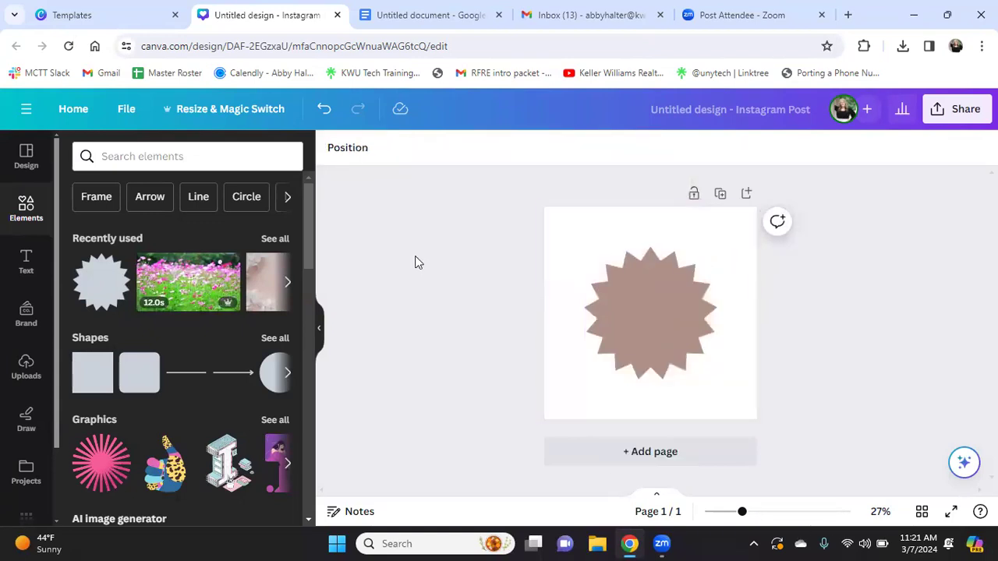
Cover the page with the recently used beige floral photo again and move it one layer behind the starburst
drag(267, 279, 558, 253)
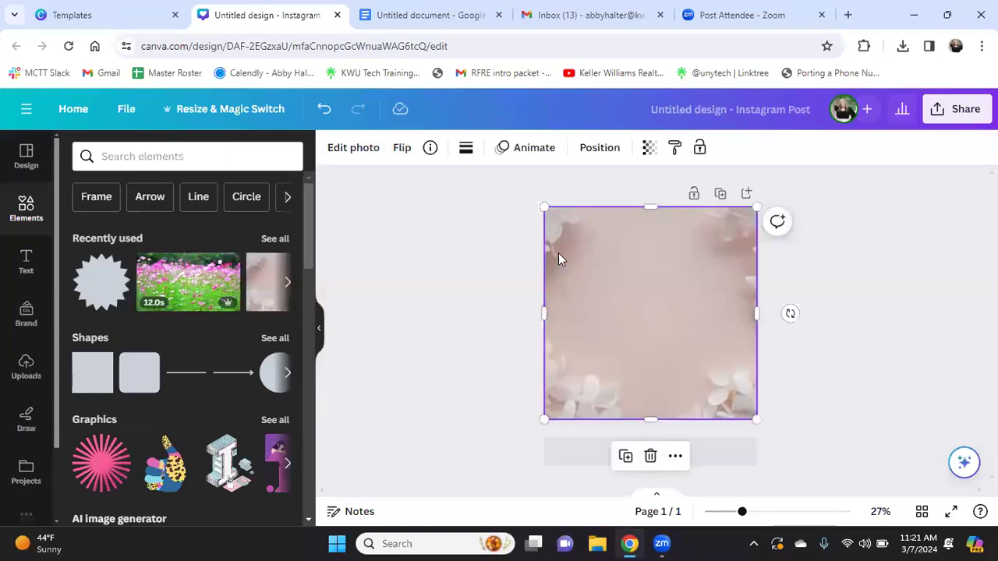
right_click(620, 273)
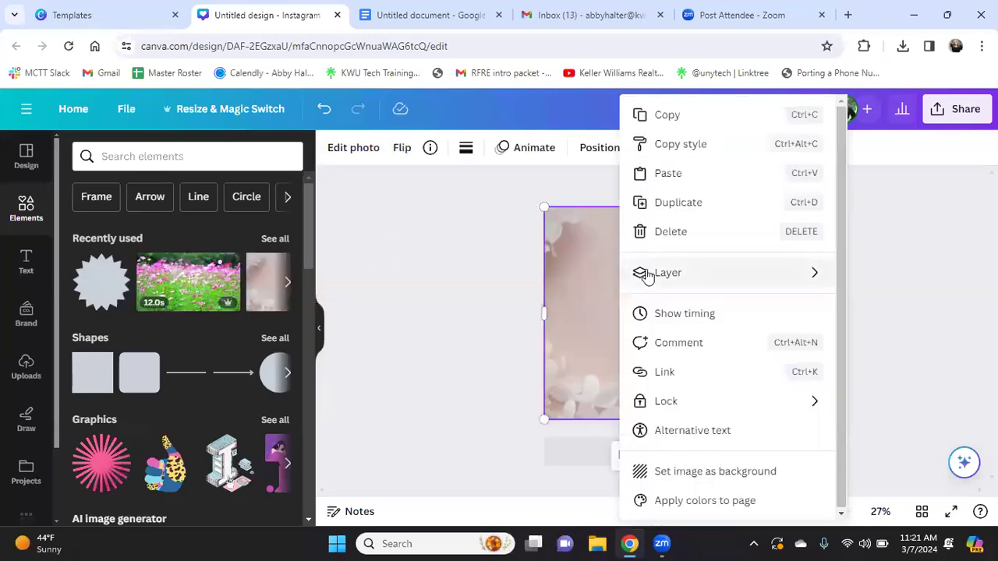
mouse_move(650, 276)
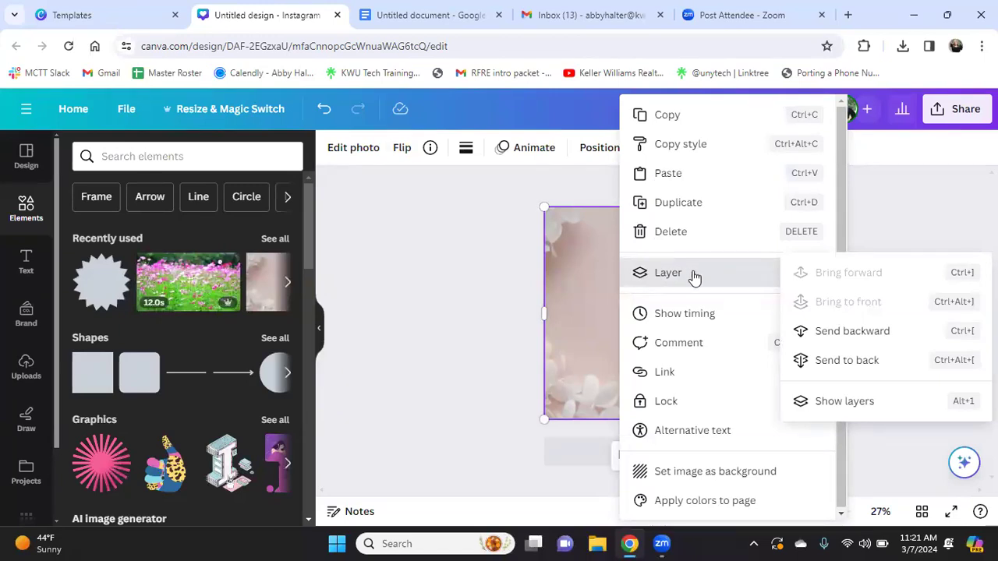
click(847, 344)
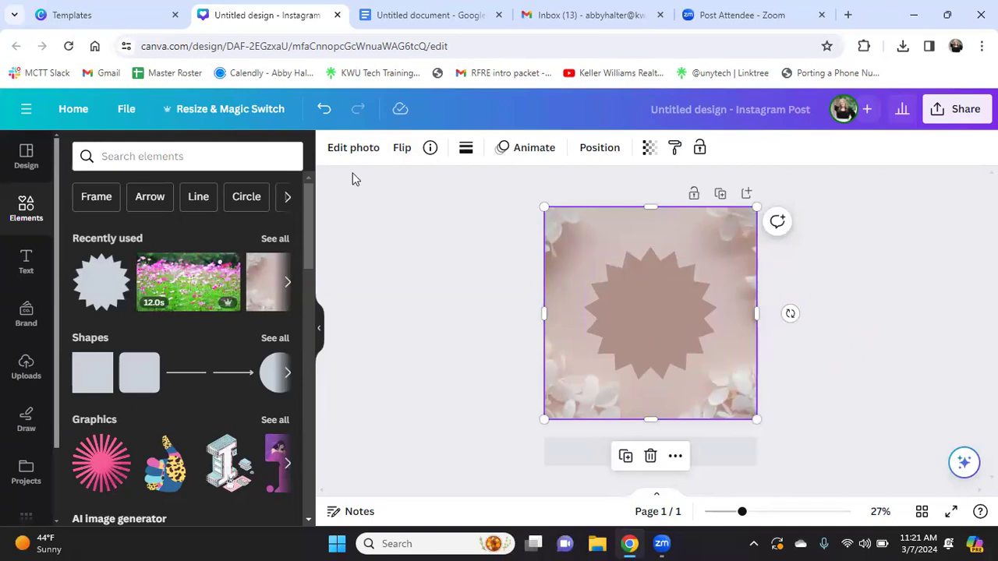
Check the photo colors offered for the brown starburst's fill
click(637, 312)
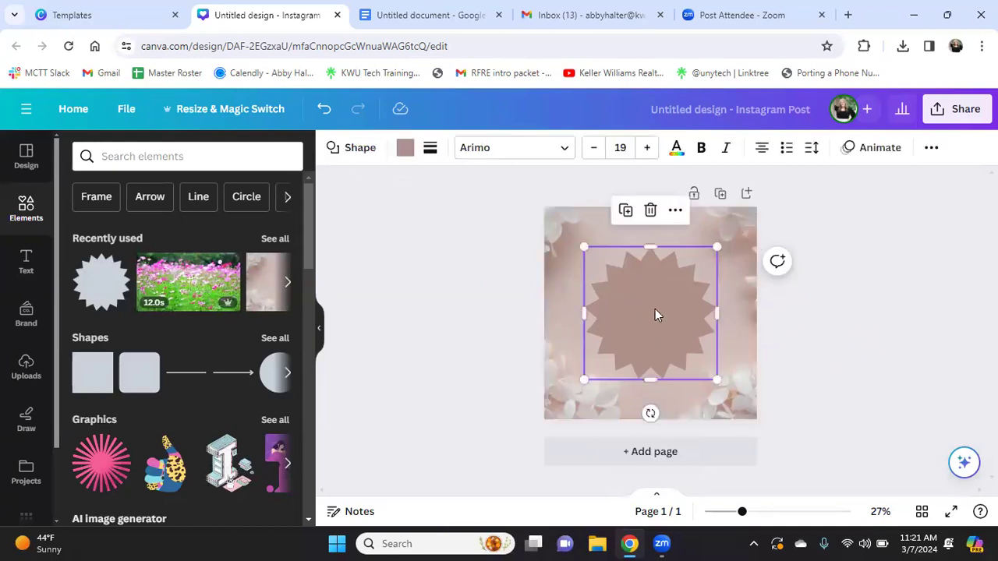
click(404, 150)
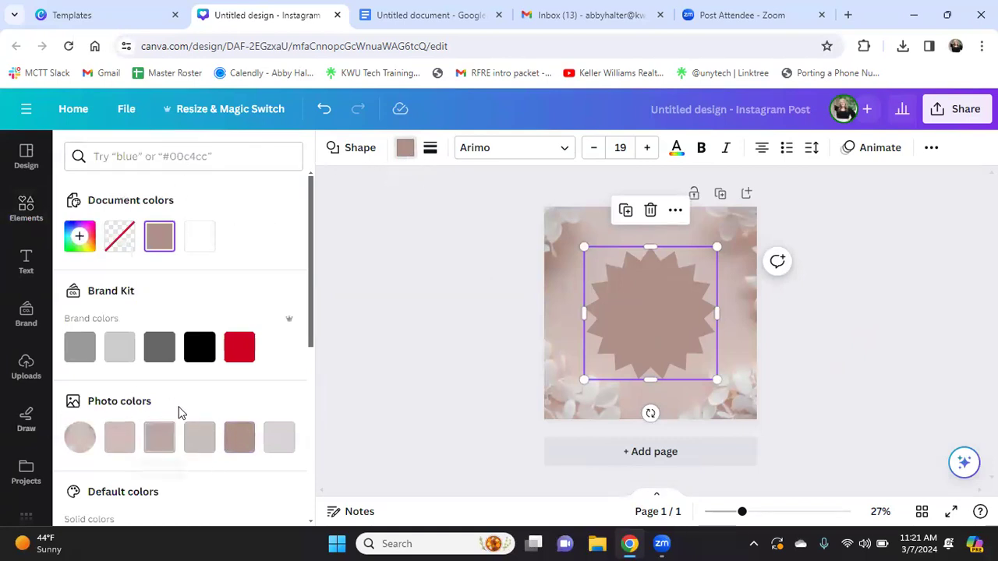
click(854, 280)
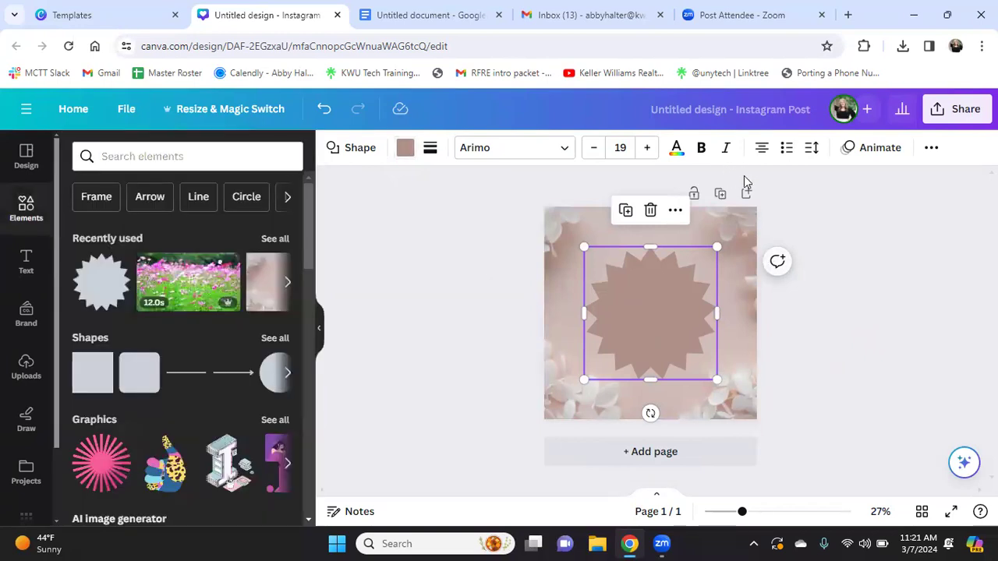
Shift the starburst slightly to the left of the page center and check its additional formatting options
click(825, 181)
drag(669, 275, 664, 273)
click(932, 150)
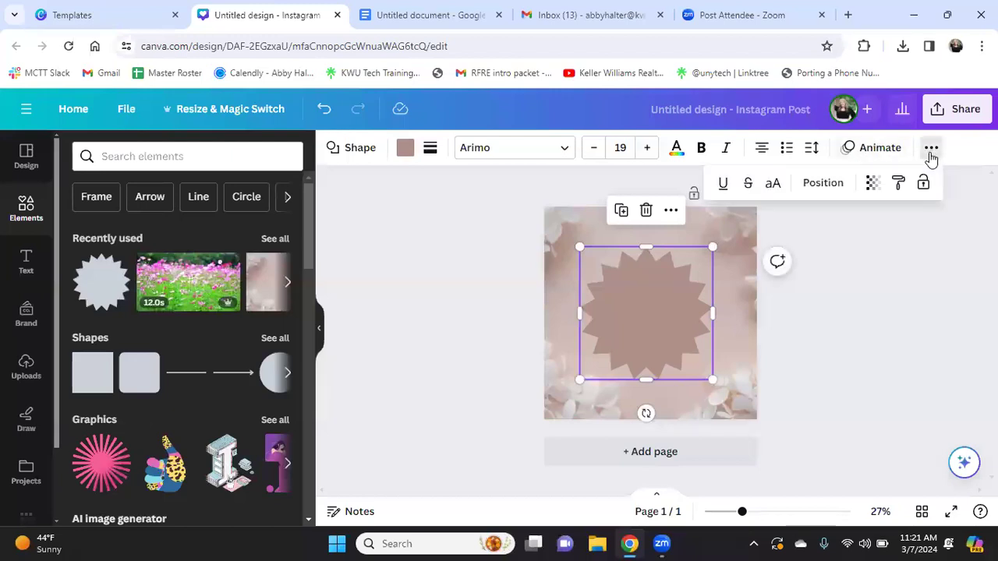
click(856, 255)
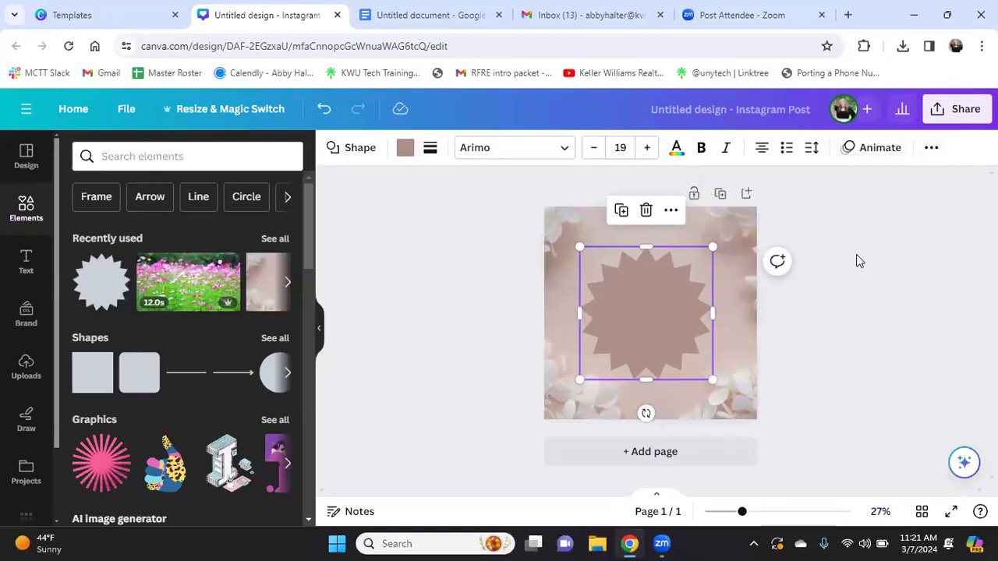
Try a lower transparency value on the brown starburst and return it to 100
click(931, 148)
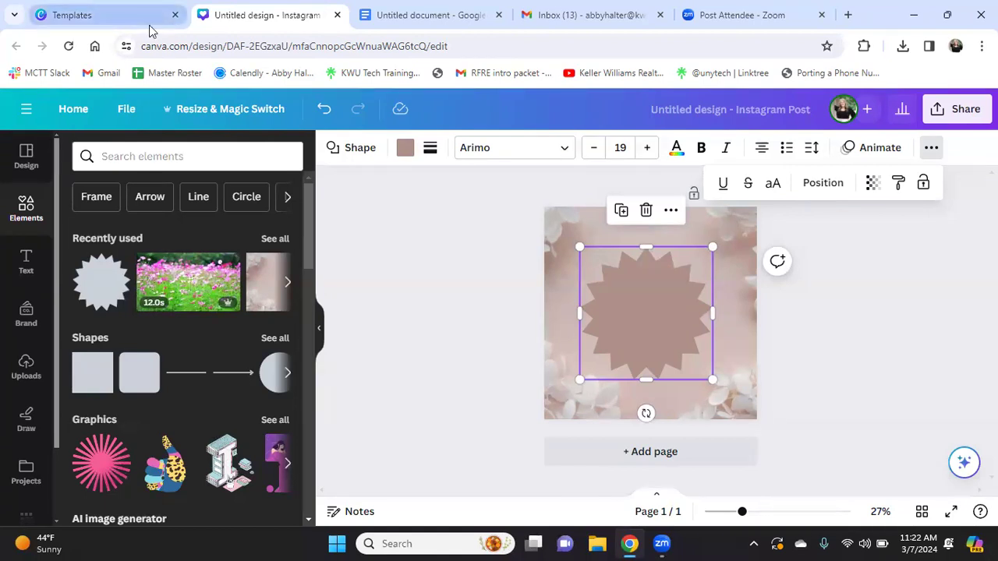
click(872, 186)
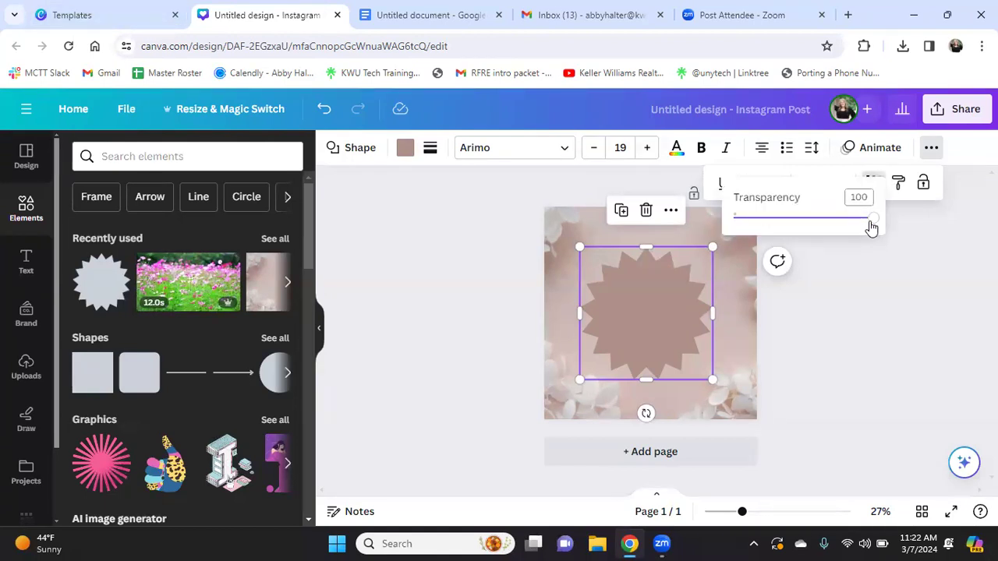
drag(860, 227, 789, 247)
click(878, 234)
Set both the starburst's text color and its fill color to black
click(676, 149)
click(203, 357)
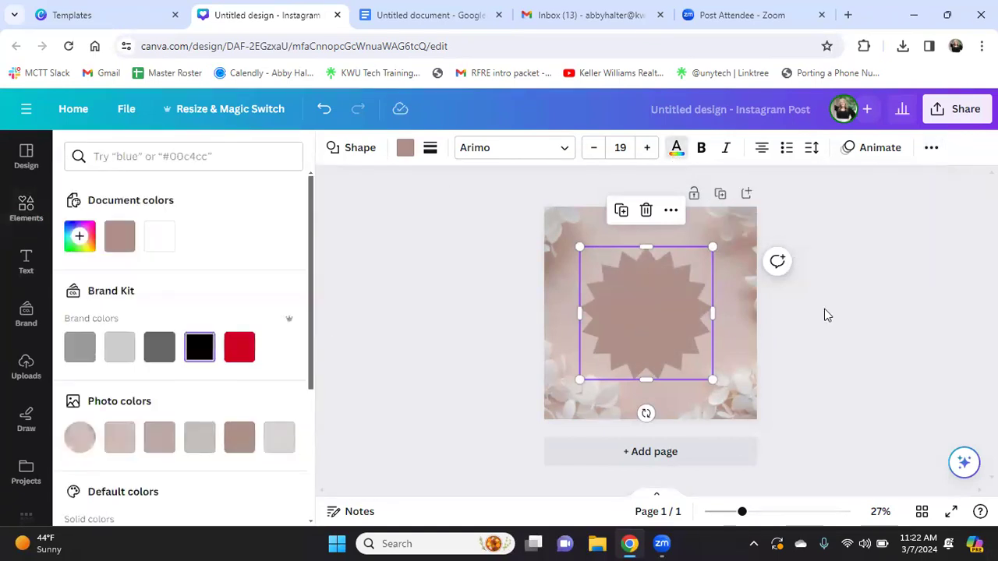
click(652, 296)
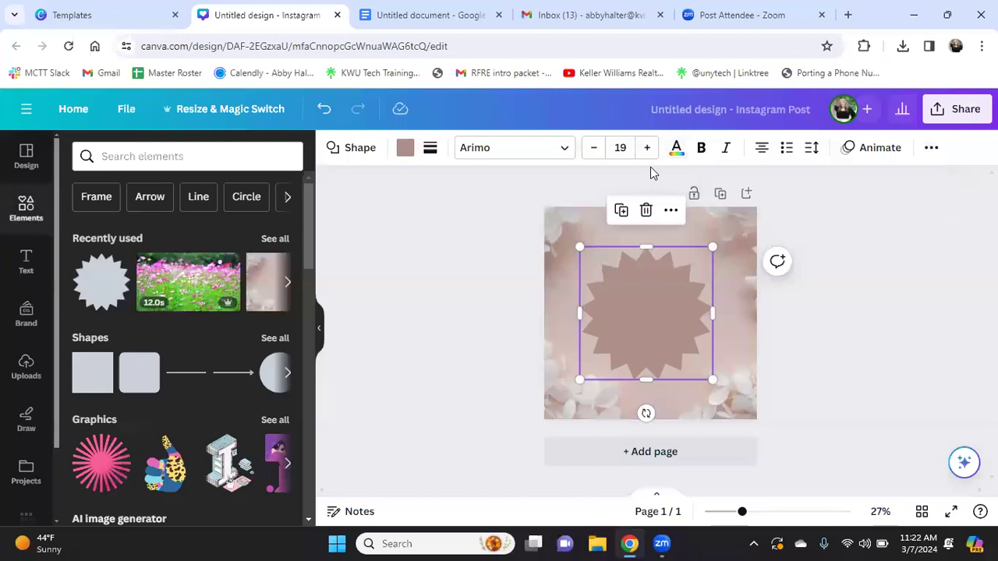
click(405, 148)
click(159, 236)
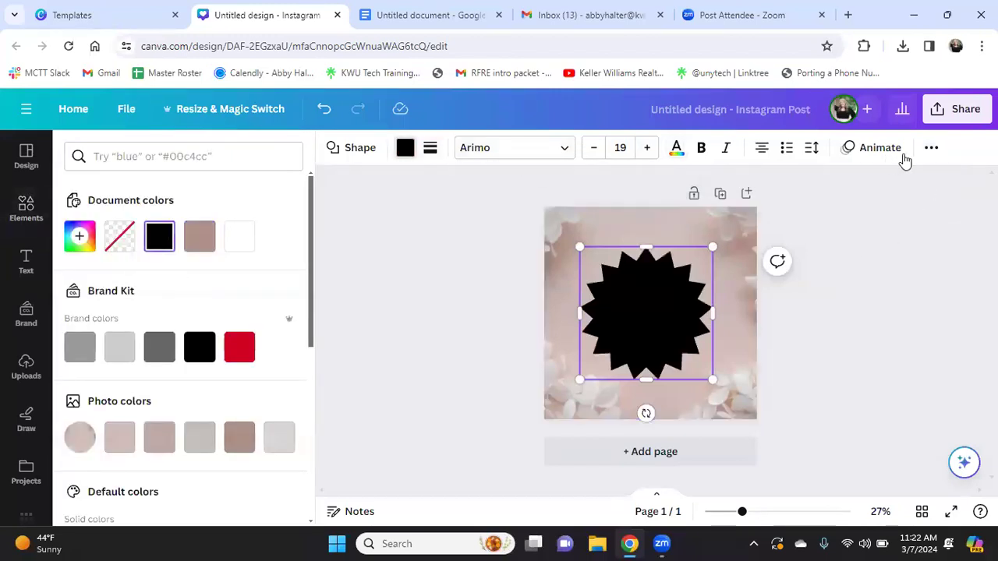
Set the black starburst's transparency to 27
click(931, 148)
click(867, 184)
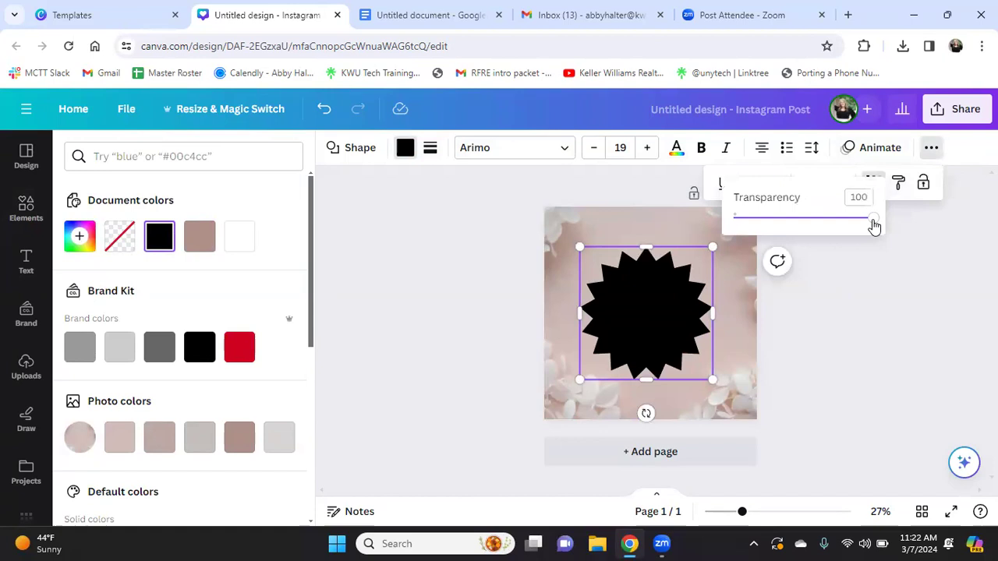
click(845, 221)
drag(807, 227, 768, 236)
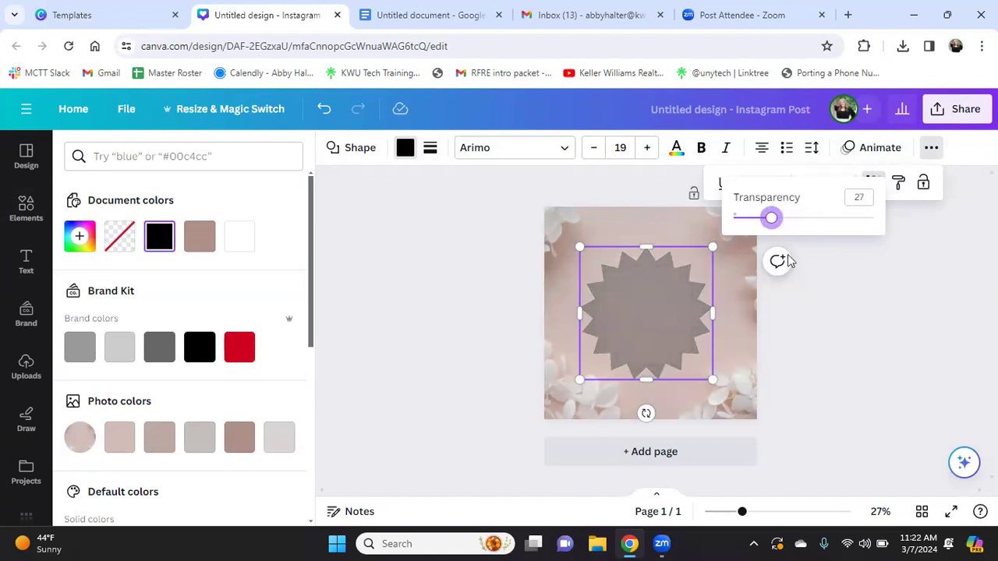
click(666, 297)
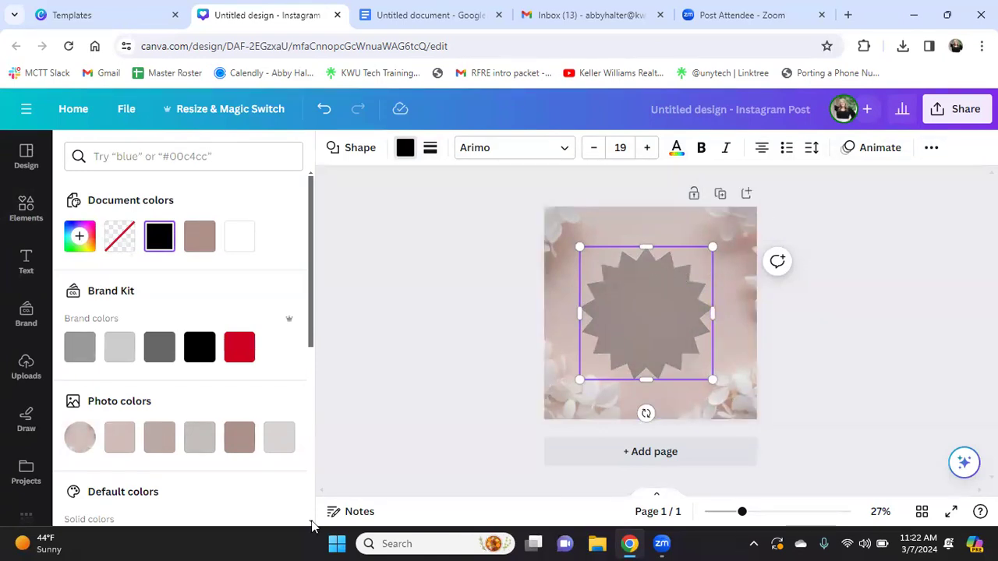
Search the elements library for "flower"
click(25, 209)
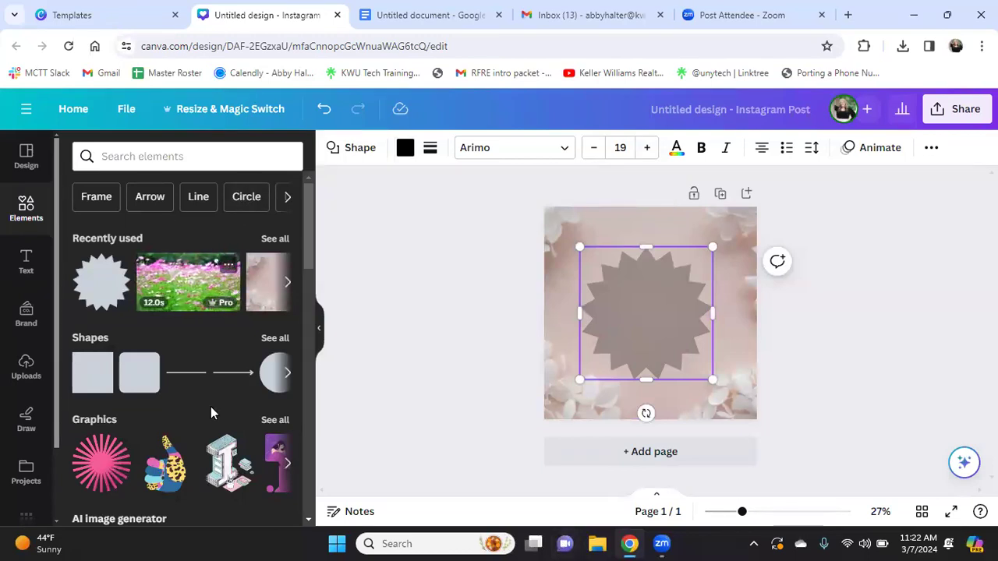
scroll(163, 357, down, 3)
scroll(171, 174, up, 2)
scroll(172, 176, up, 1)
click(172, 158)
text(flower)
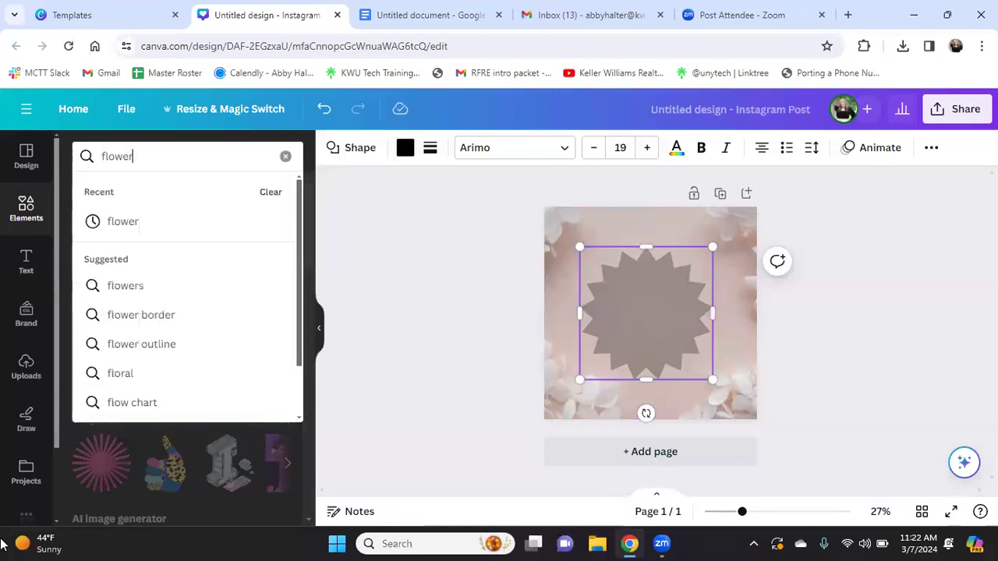
key(Return)
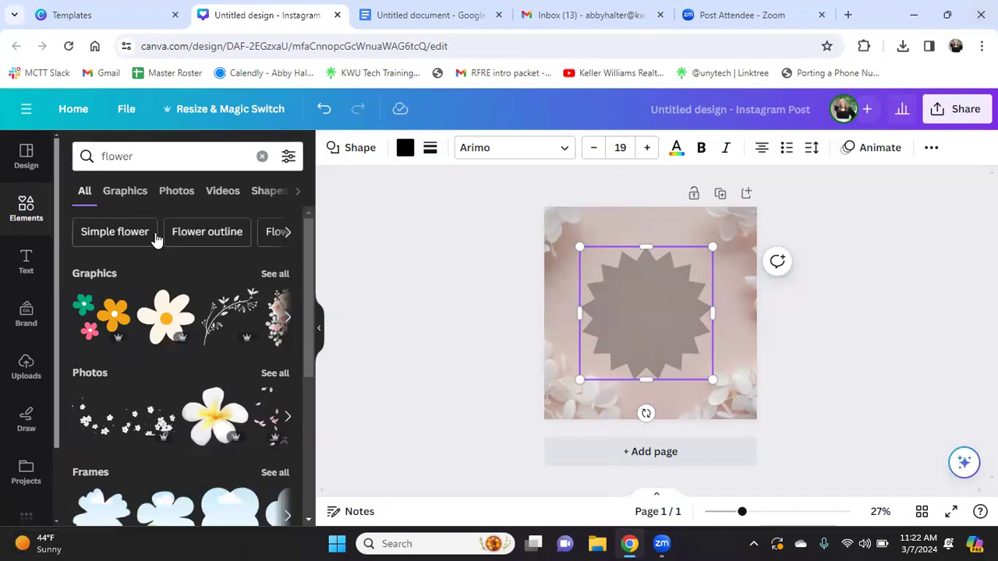
Place the cream five-petal flower graphic with the orange center in the middle of the starburst
click(297, 190)
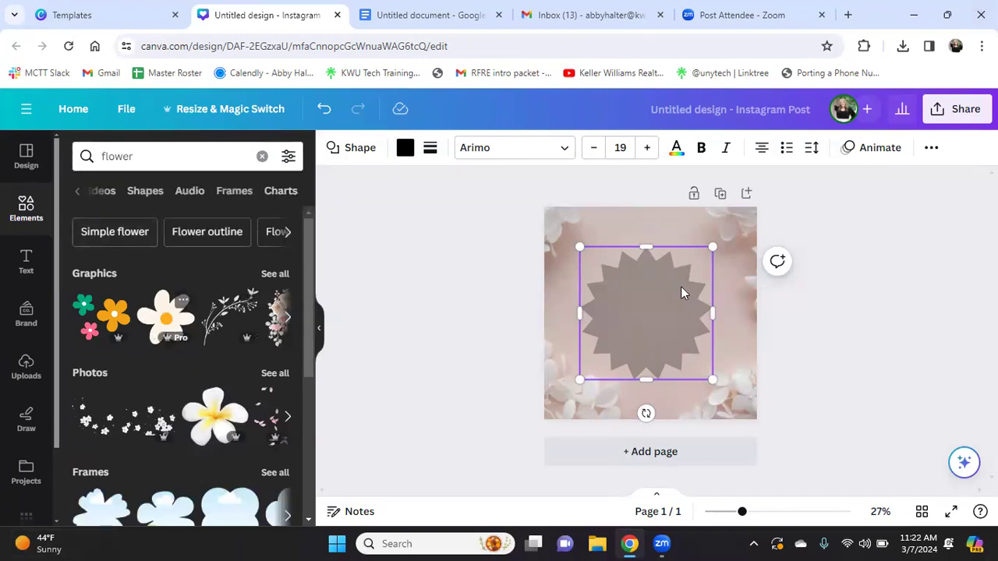
drag(681, 293, 643, 304)
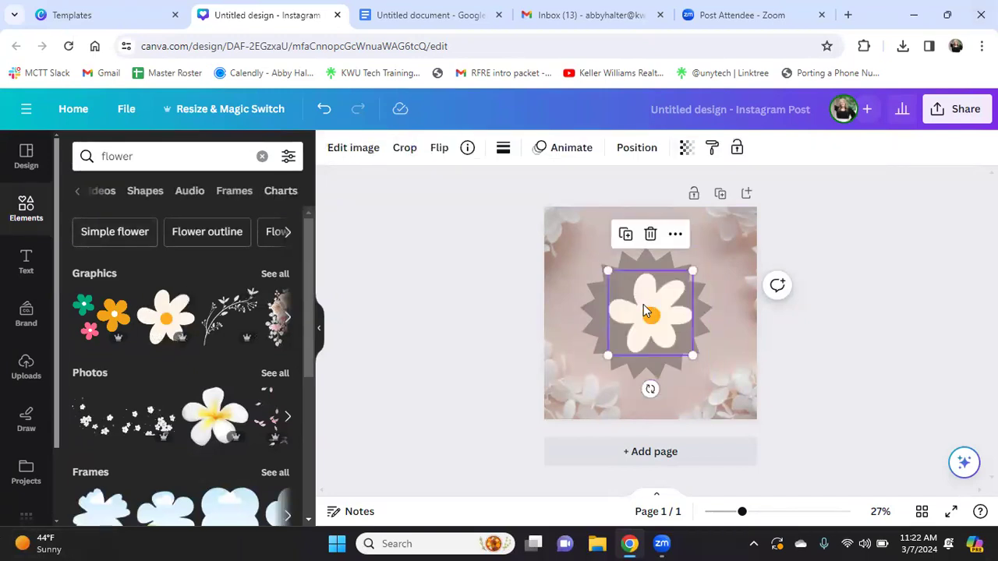
click(76, 195)
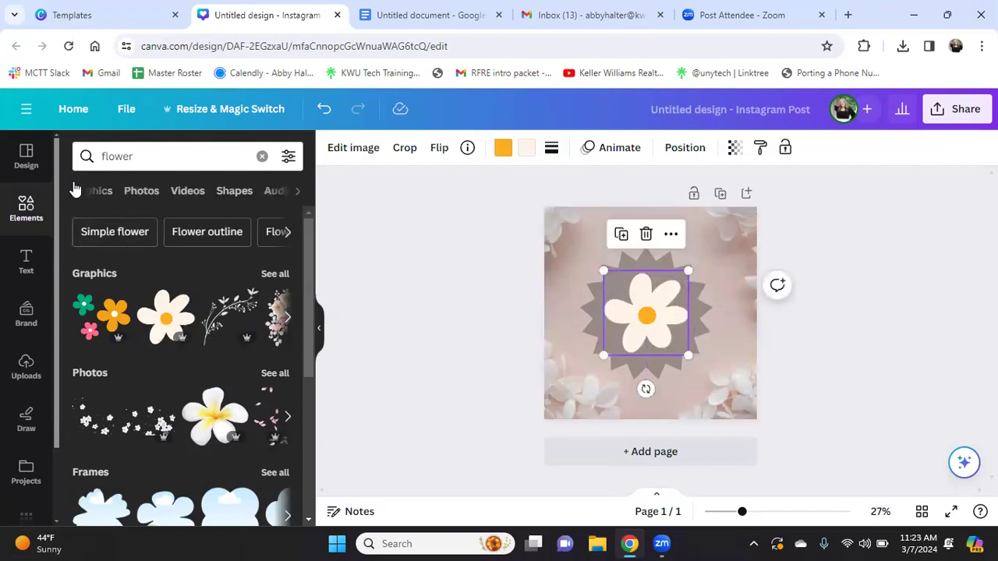
click(28, 206)
click(145, 160)
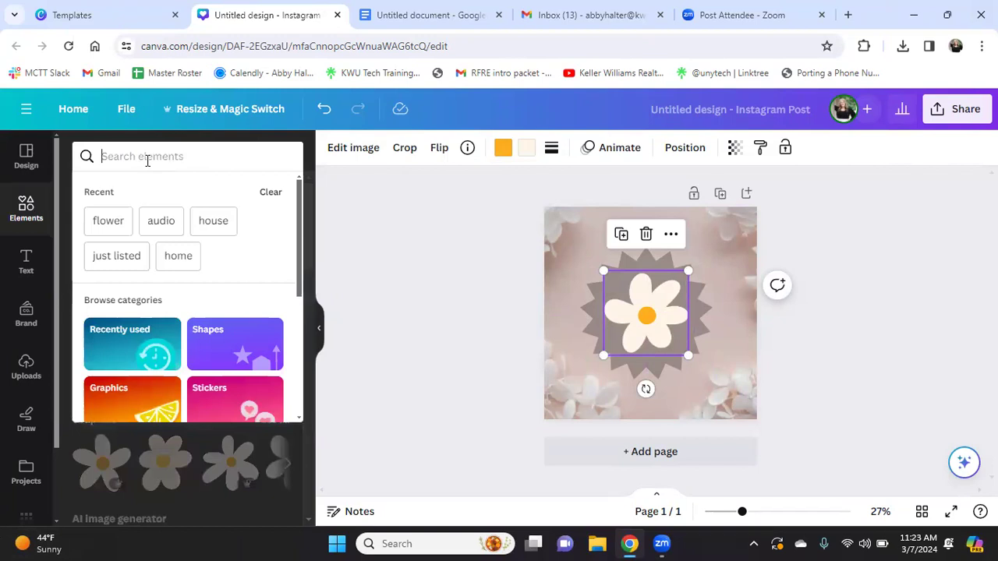
click(600, 348)
click(636, 301)
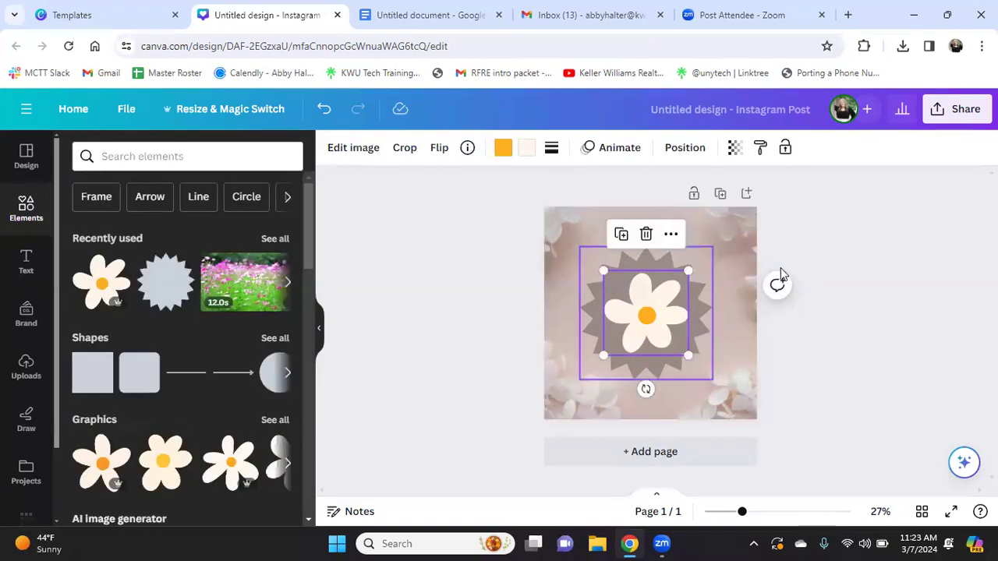
Apply the Wipe element animation on enter to the flower and starburst together, with its speed slider at the maximum end
click(616, 156)
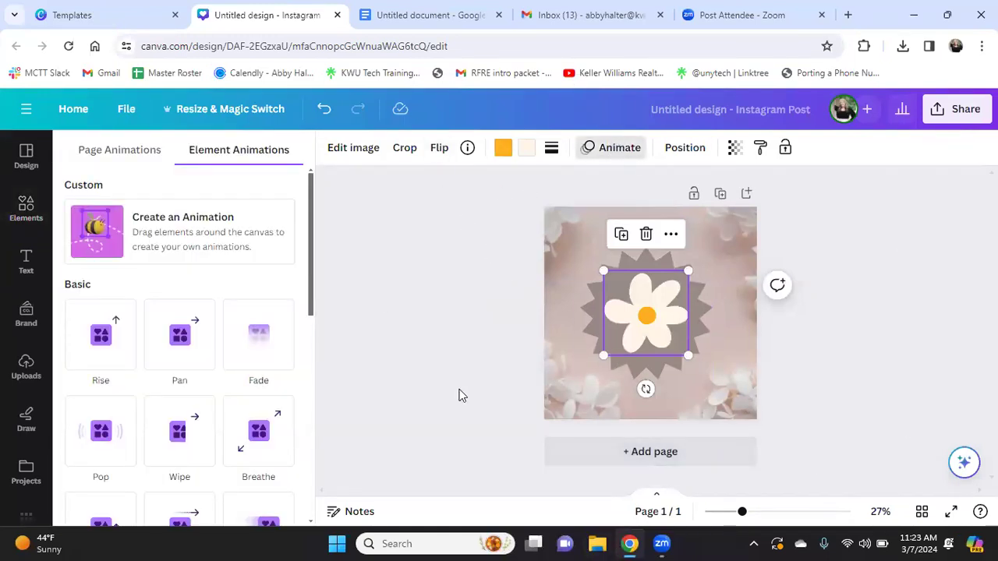
drag(484, 221, 365, 178)
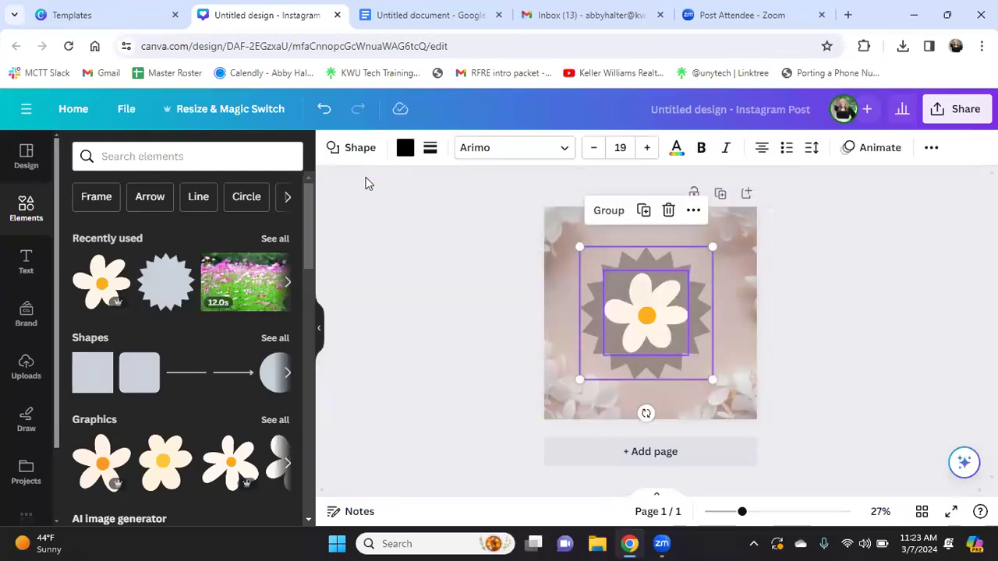
click(880, 152)
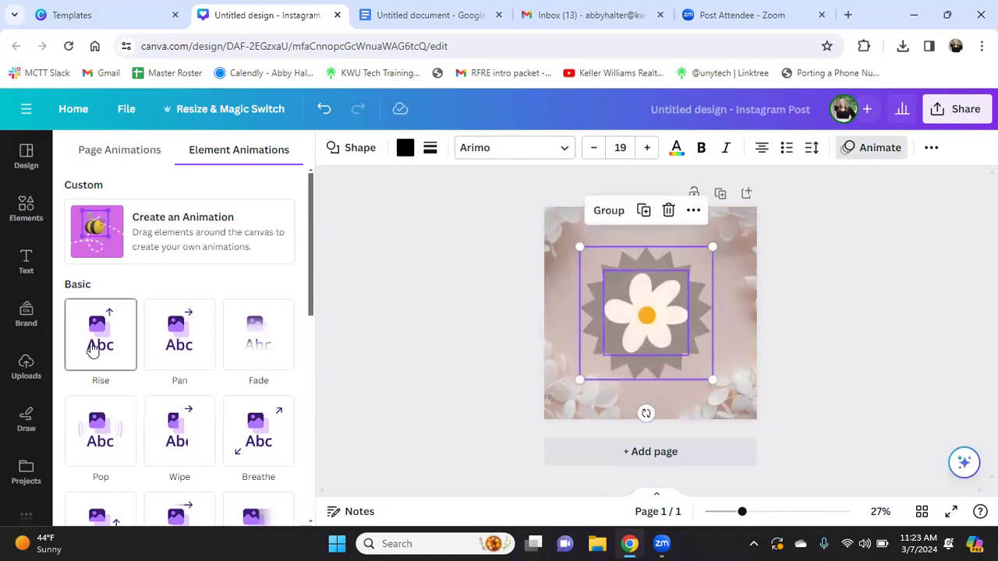
scroll(92, 351, down, 1)
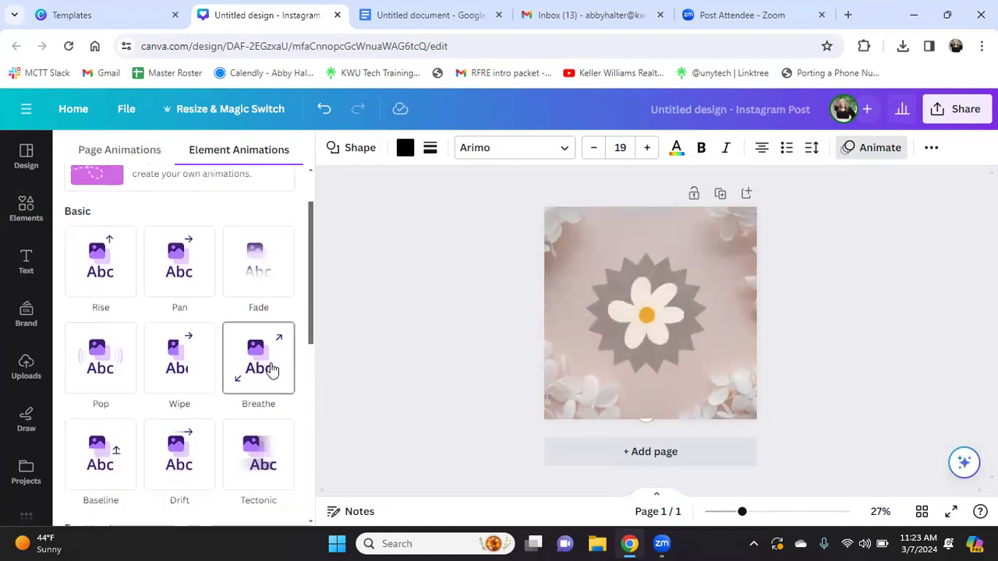
scroll(270, 371, down, 2)
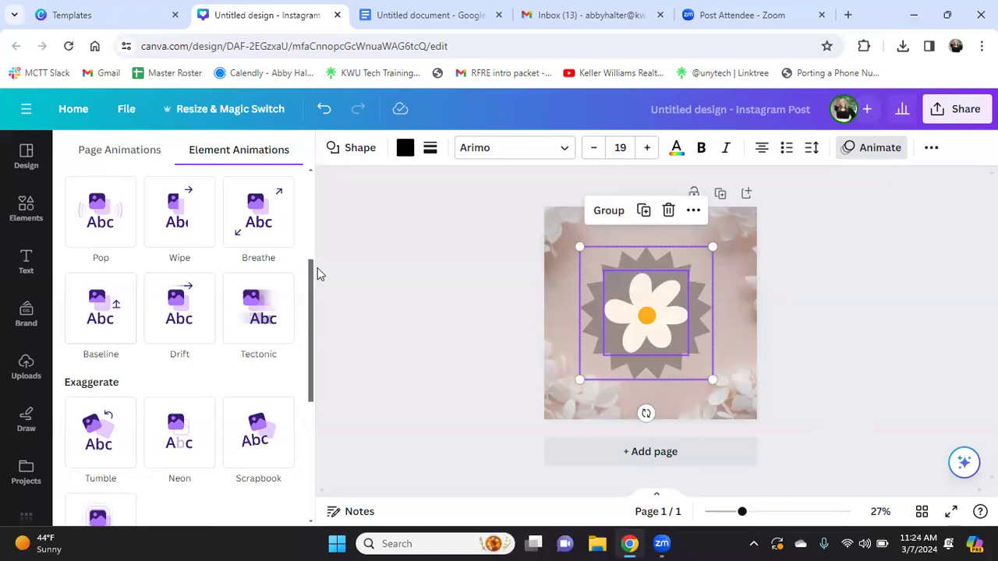
click(231, 213)
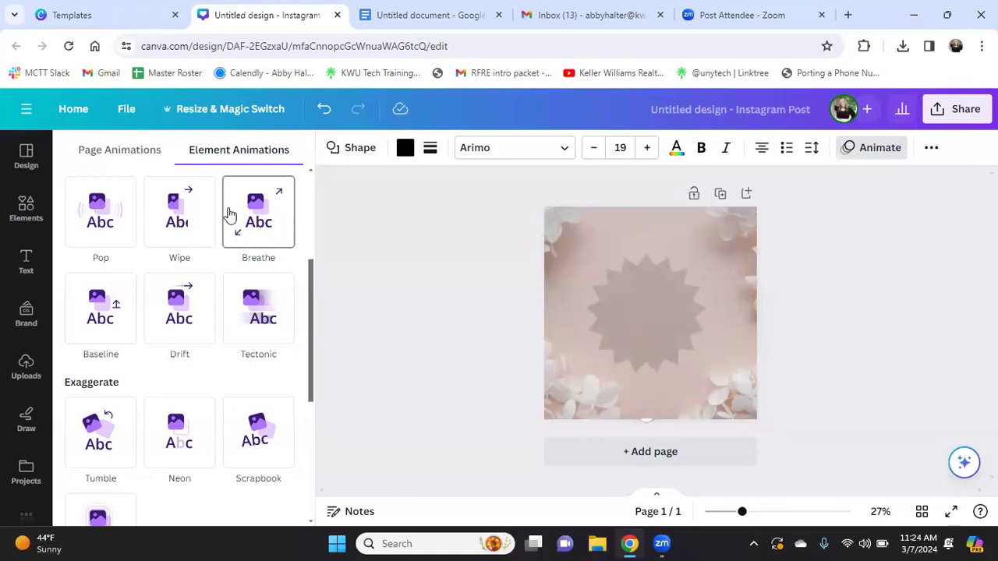
click(173, 219)
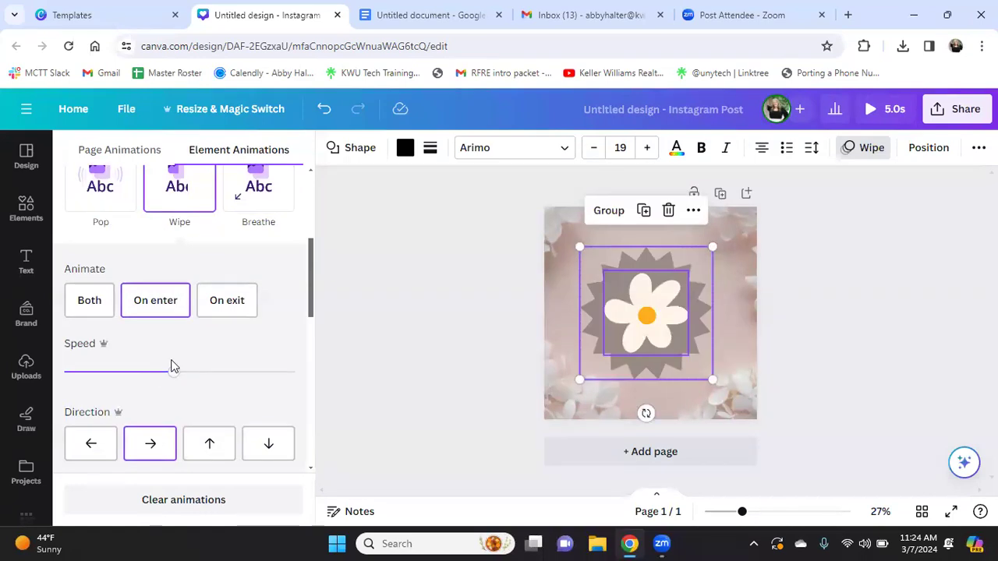
drag(176, 379, 379, 408)
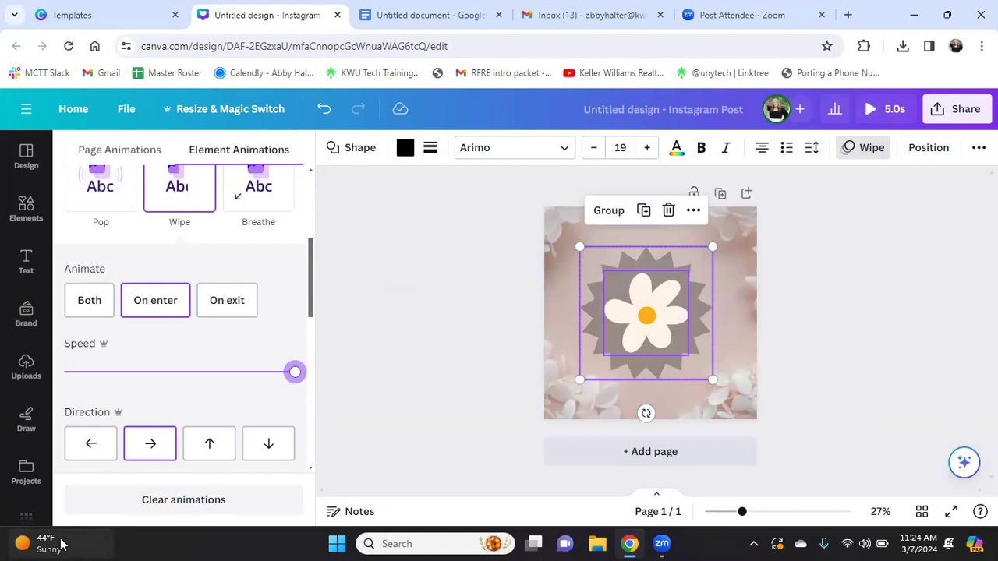
Try selecting the starburst, flower and background together, one by one and by area, and clear the selection
click(807, 318)
click(681, 311)
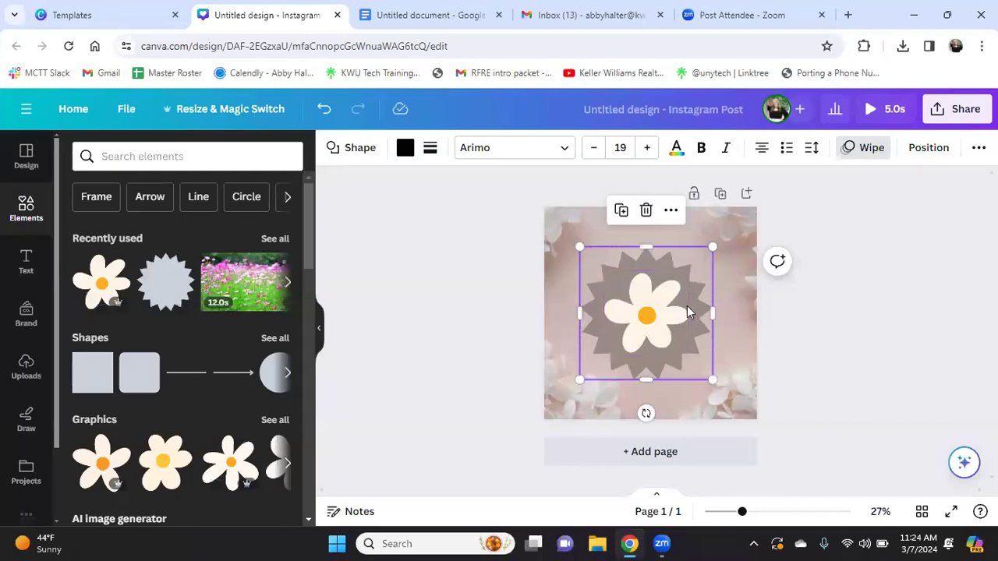
shift+click(663, 298)
click(805, 292)
click(696, 301)
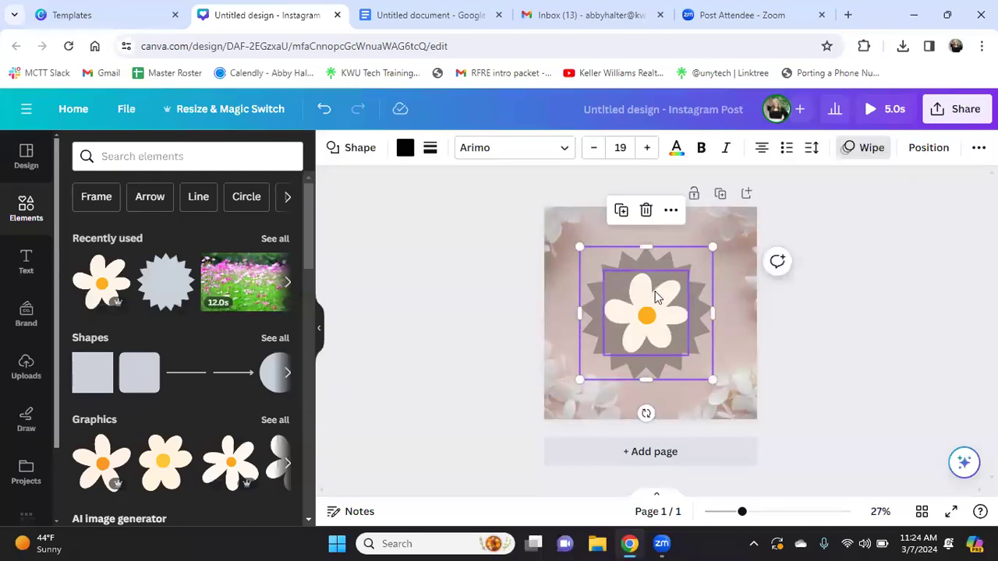
shift+click(657, 294)
shift+click(558, 212)
click(942, 335)
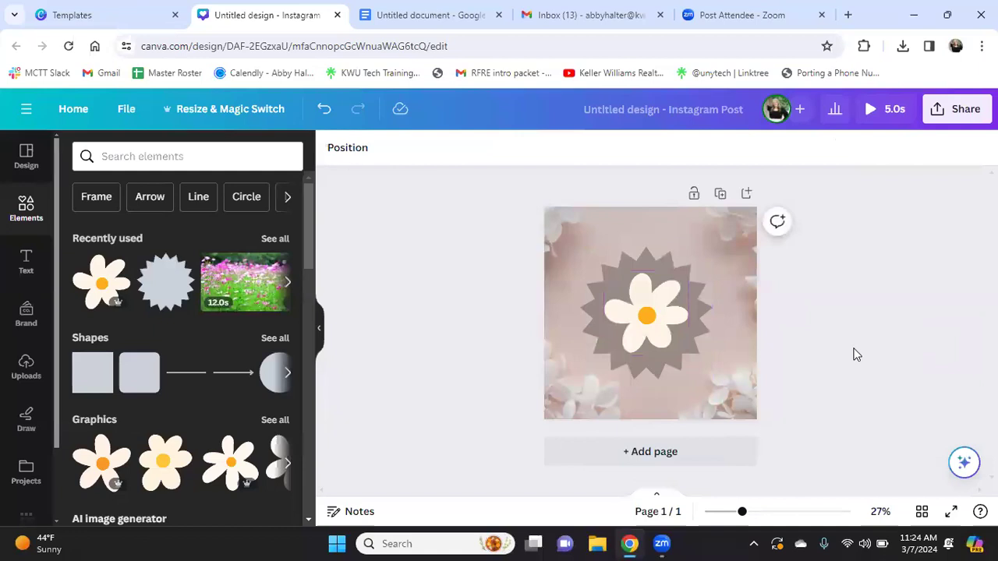
click(674, 318)
click(812, 357)
drag(842, 359, 685, 304)
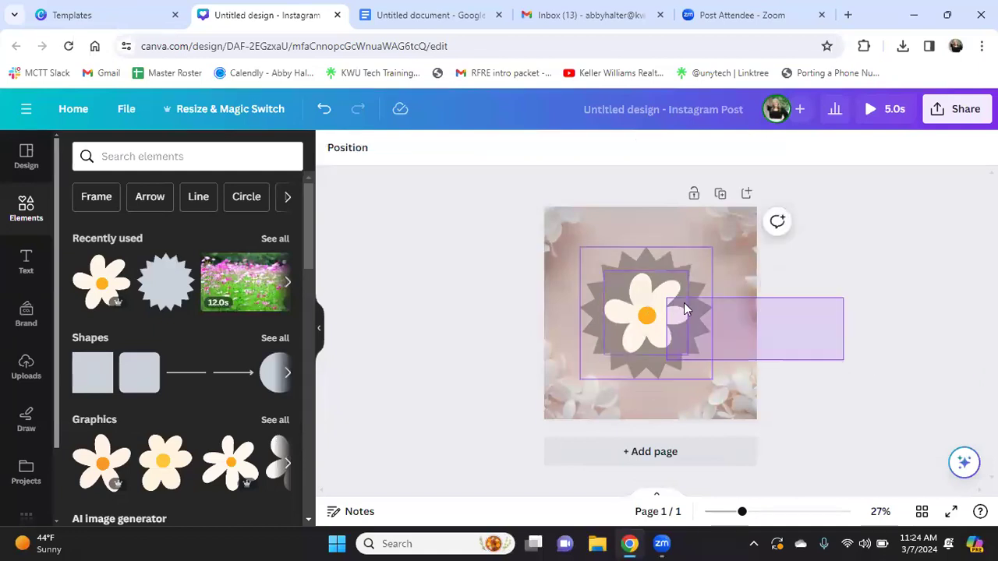
click(783, 352)
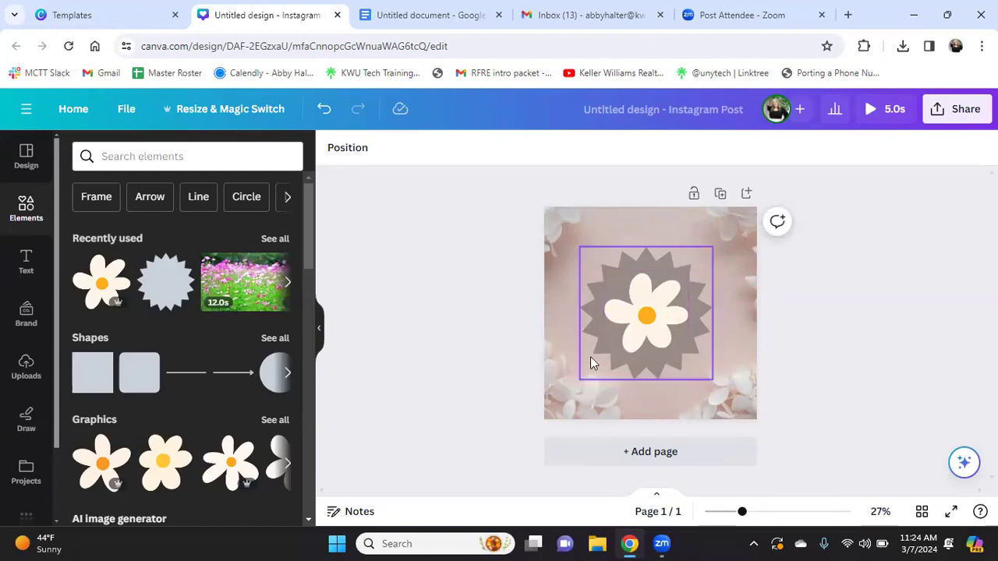
Group the flower and the starburst
click(634, 317)
click(673, 320)
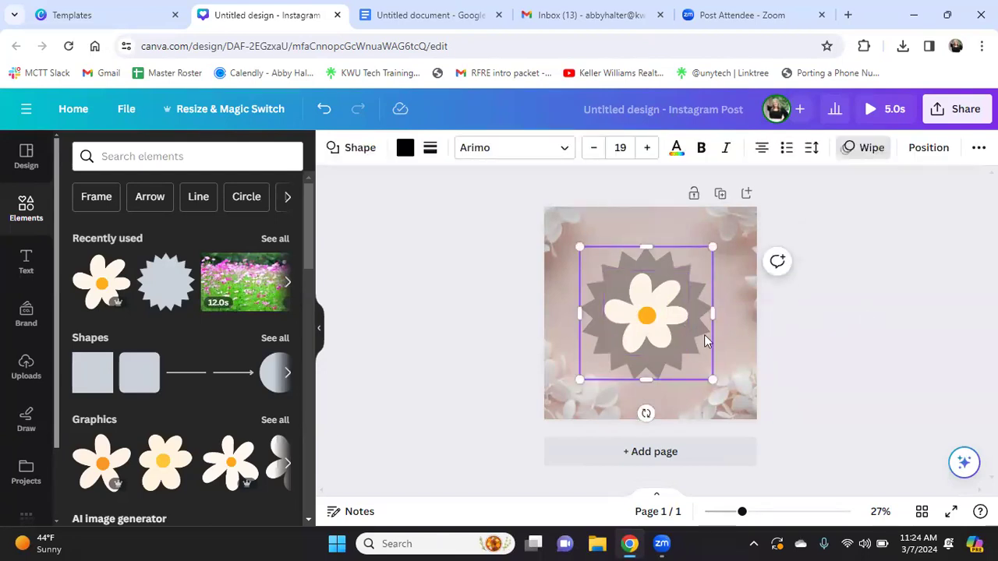
click(637, 323)
shift+click(620, 260)
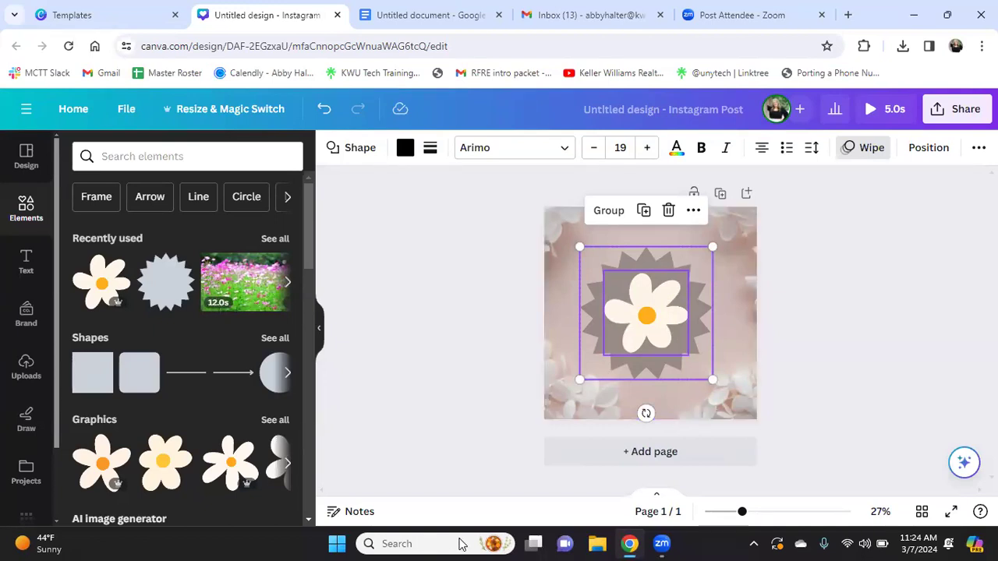
click(609, 210)
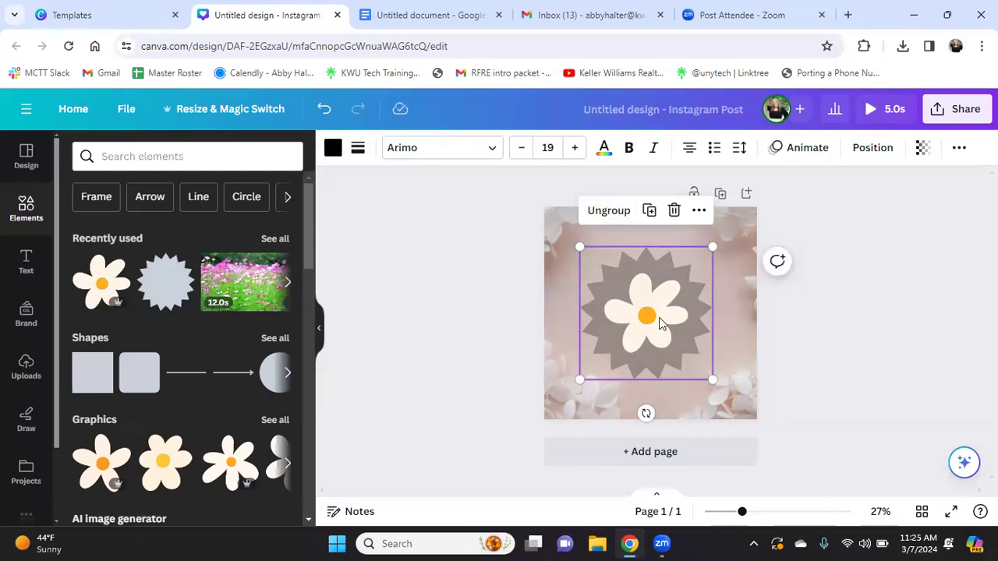
Move the flower and starburst group toward the upper-left part of the page
click(737, 311)
mouse_move(653, 309)
mouse_down()
mouse_move(635, 292)
mouse_move(635, 264)
mouse_move(641, 297)
mouse_move(624, 308)
mouse_move(665, 289)
mouse_move(669, 301)
mouse_up()
click(745, 317)
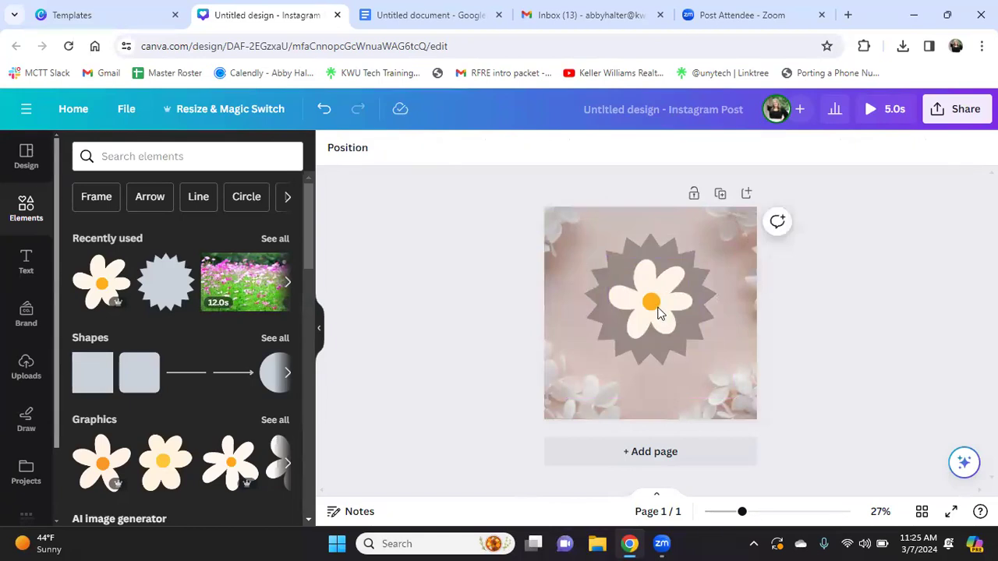
click(640, 304)
drag(667, 311, 648, 306)
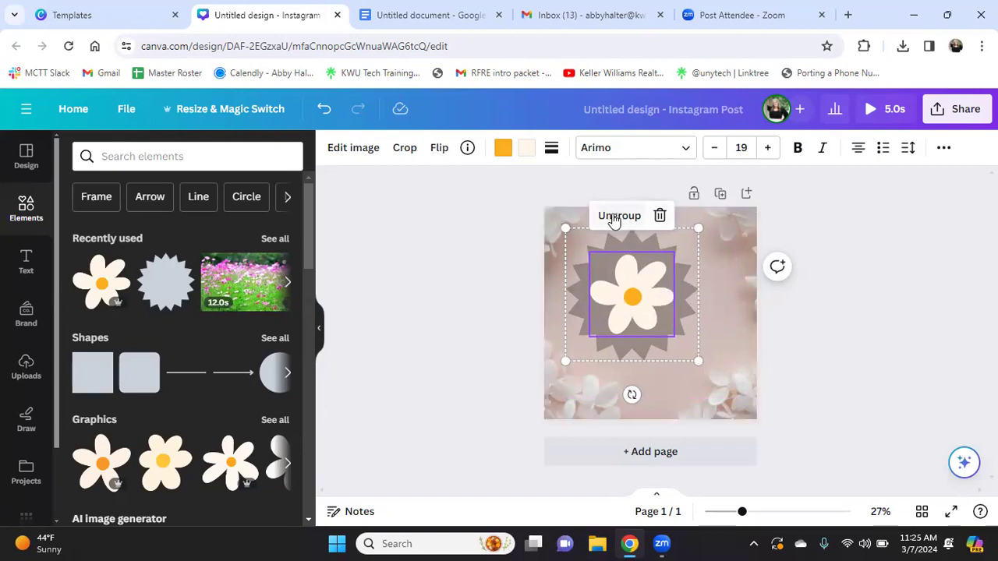
Ungroup the flower and starburst, moving the flower to the page's lower-right corner and the starburst to its upper-left corner
click(840, 291)
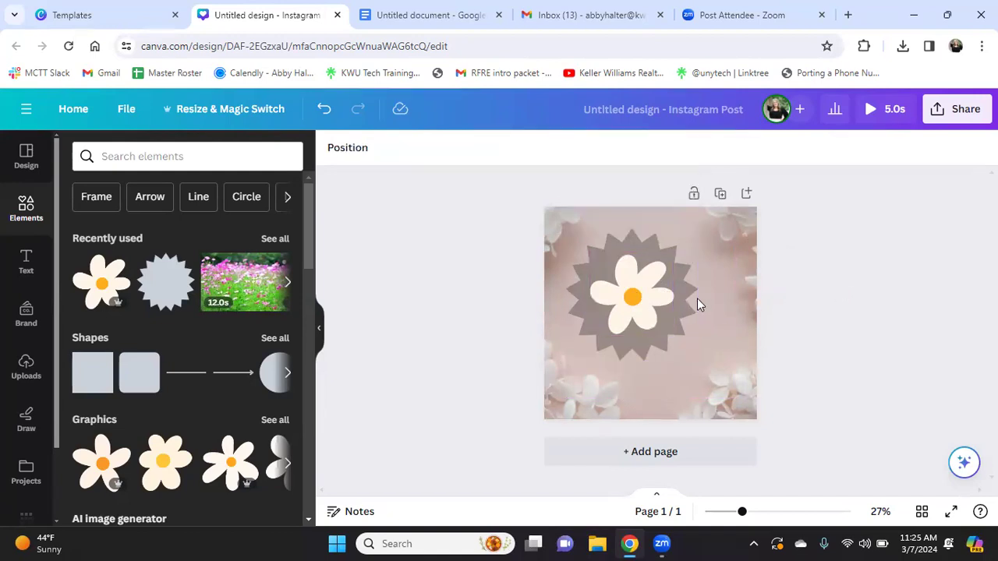
drag(662, 309, 736, 370)
click(613, 296)
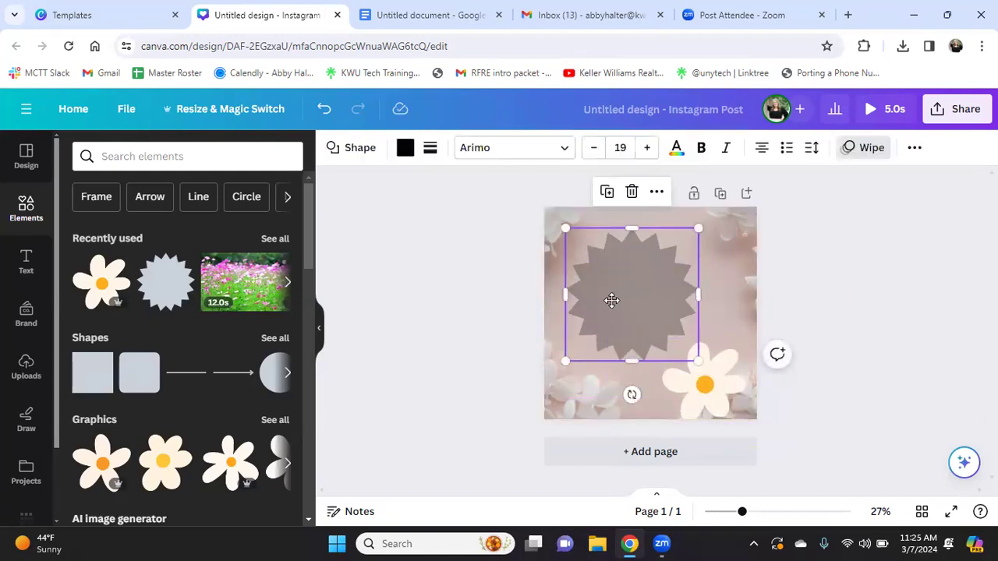
drag(613, 296, 595, 281)
Move the flower back onto the center of the starburst in the page's upper-left corner
click(697, 368)
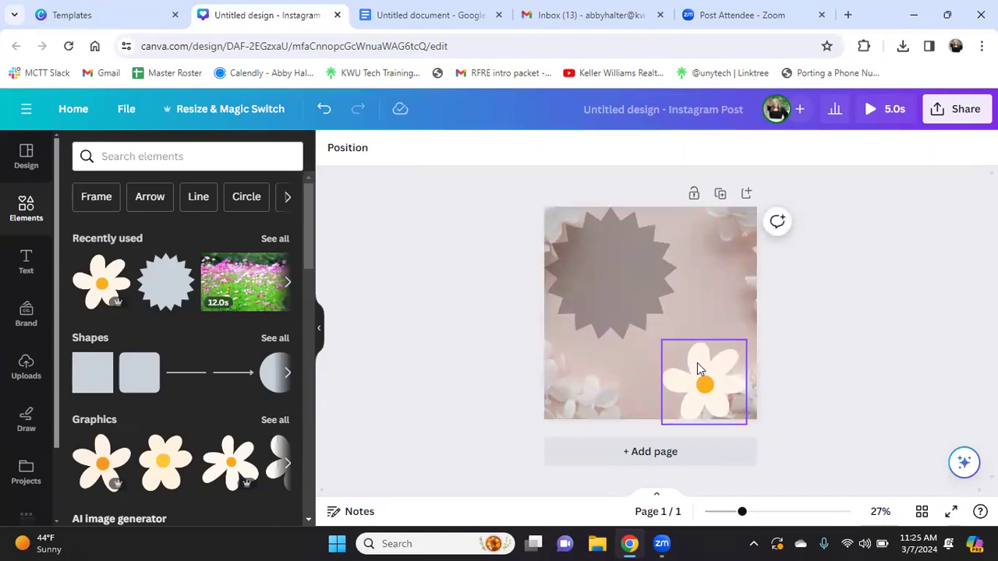
drag(704, 379, 603, 246)
click(881, 323)
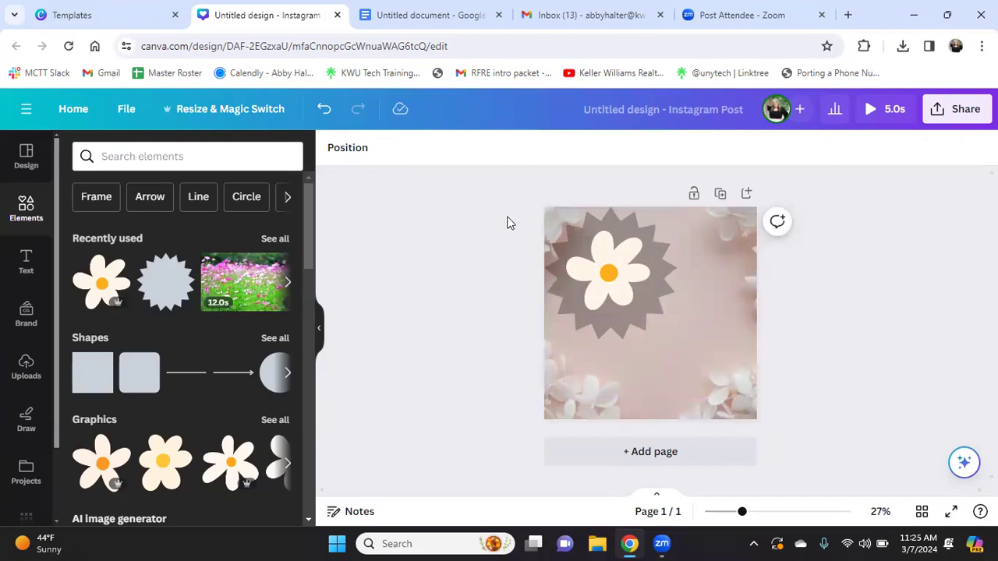
Select the flower and starburst together and examine their layer and alignment options
click(596, 261)
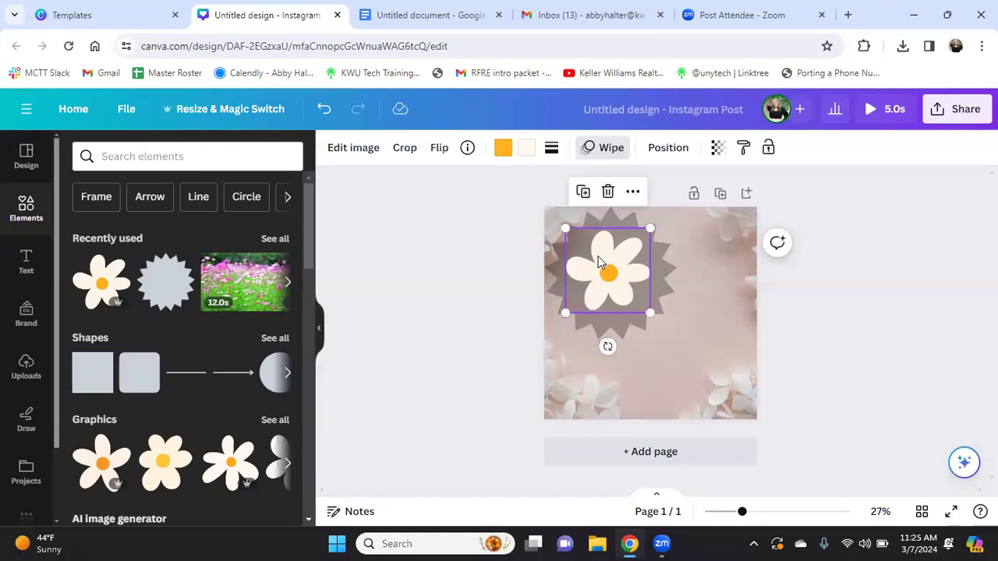
shift+click(630, 333)
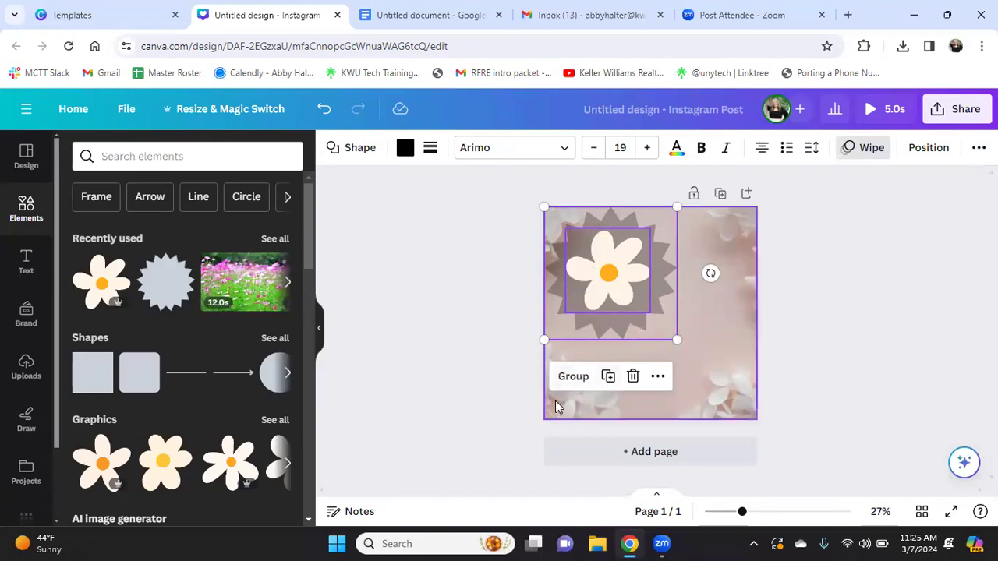
click(658, 376)
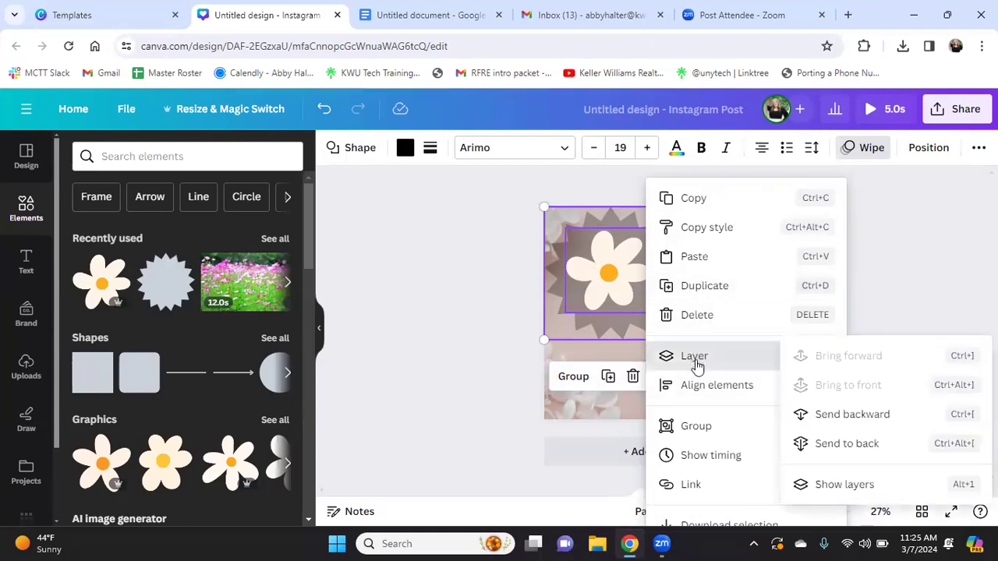
mouse_move(710, 386)
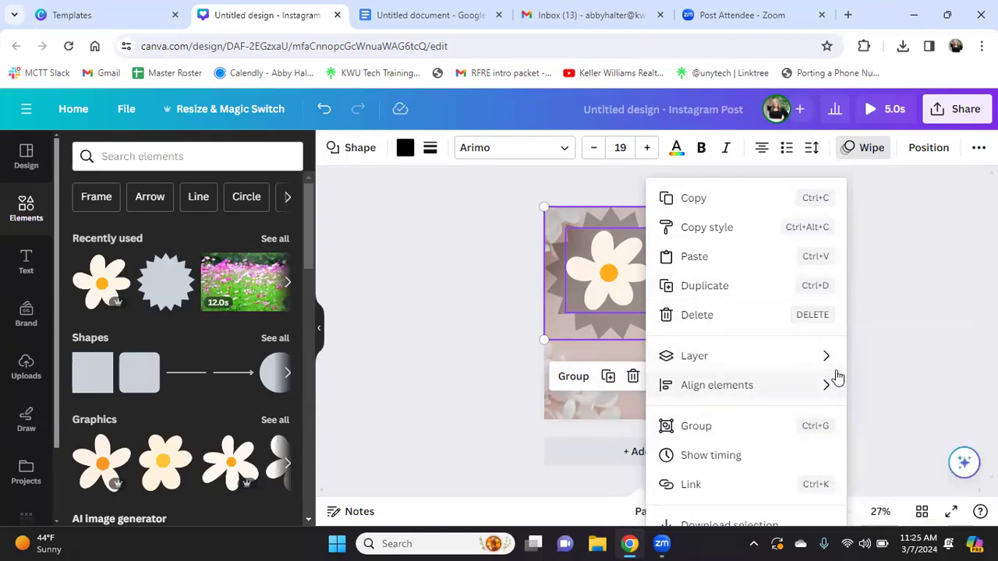
click(724, 301)
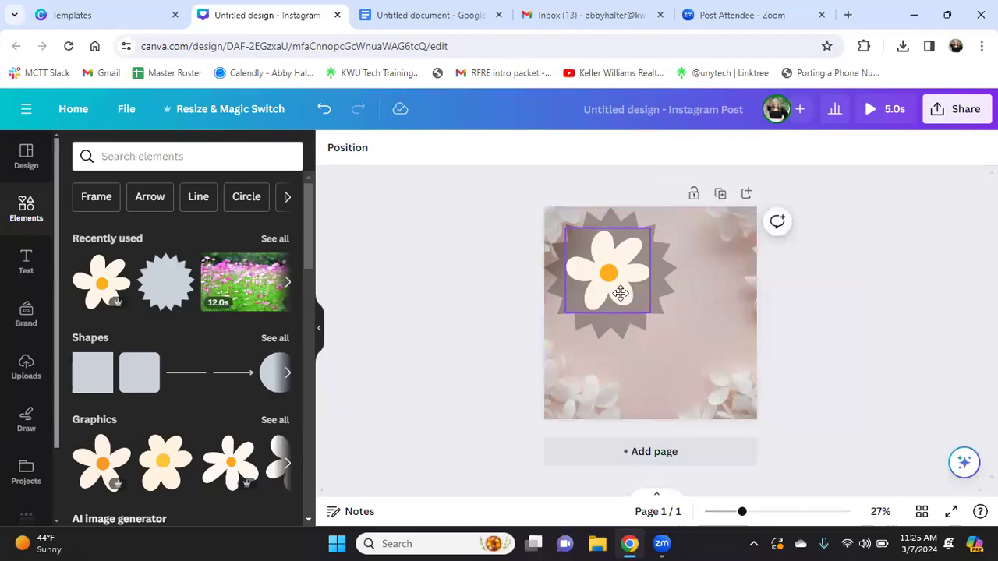
Move the flower below the starburst to the page's lower edge and nudge the starburst slightly to the right
drag(613, 274, 639, 381)
click(606, 266)
drag(606, 266, 613, 265)
click(486, 217)
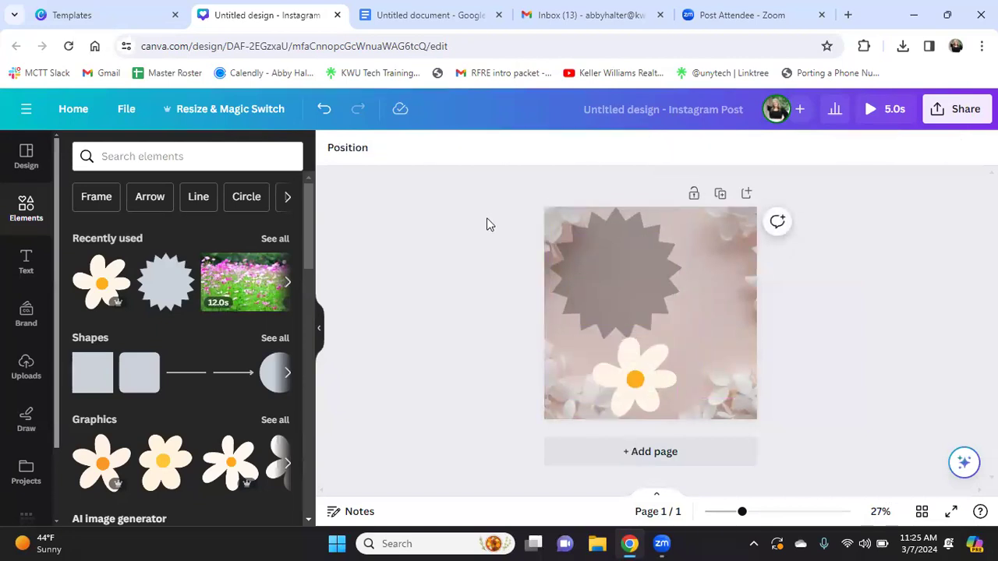
Select the starburst and flower together and align them with each other by their horizontal centers
drag(628, 311, 677, 402)
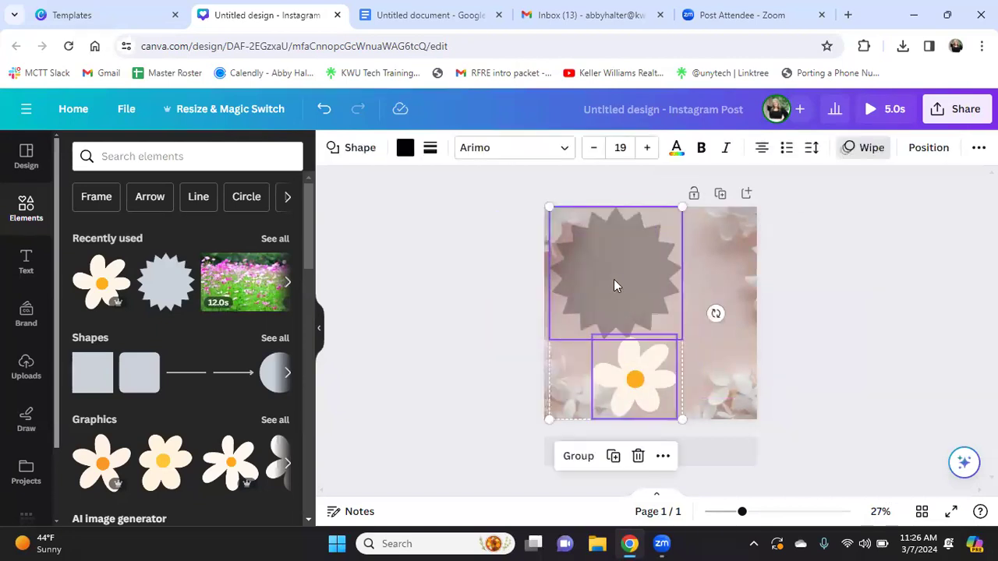
right_click(613, 280)
mouse_move(785, 368)
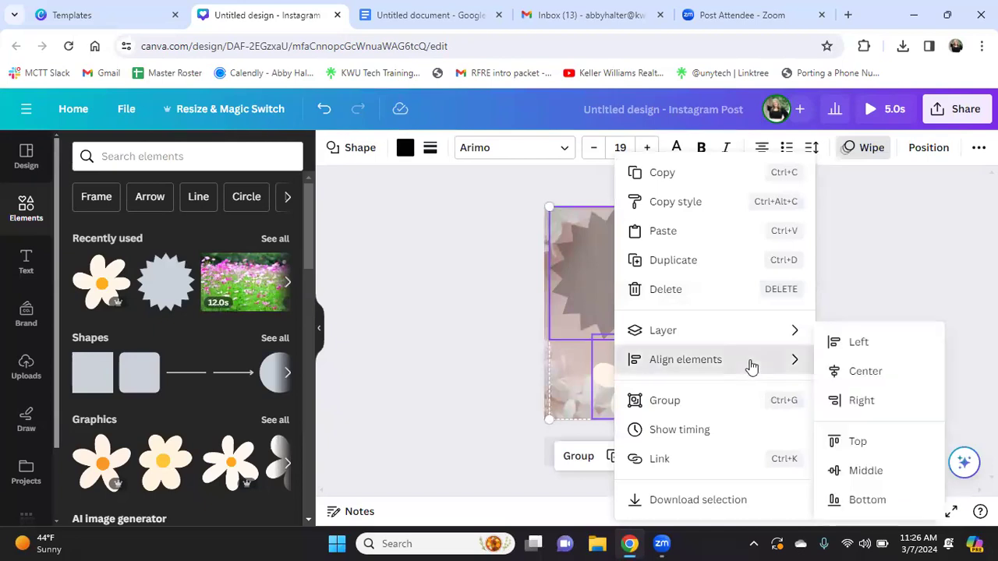
click(850, 372)
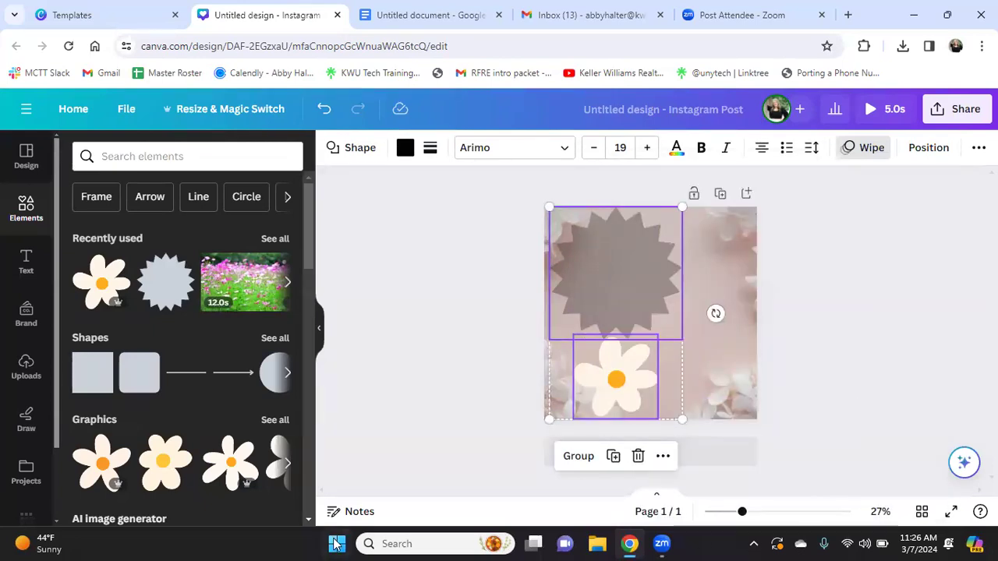
click(904, 267)
Center the starburst horizontally at the page's upper edge and place the flower centered directly beneath it
drag(586, 281, 620, 278)
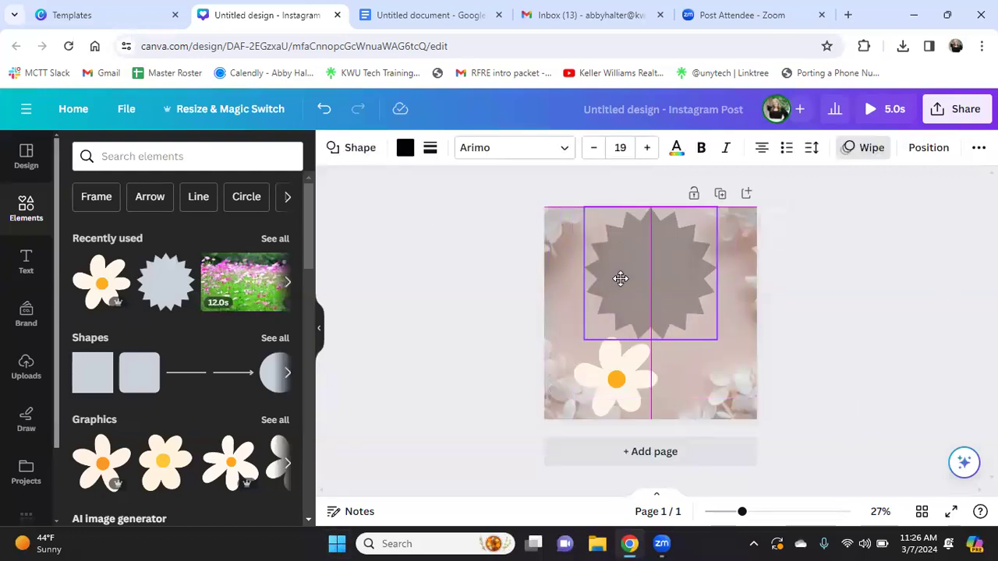
drag(618, 312, 618, 313)
drag(605, 369, 646, 373)
Delete the beige floral background image and shift the flower off-center toward the page's lower-right corner
click(753, 227)
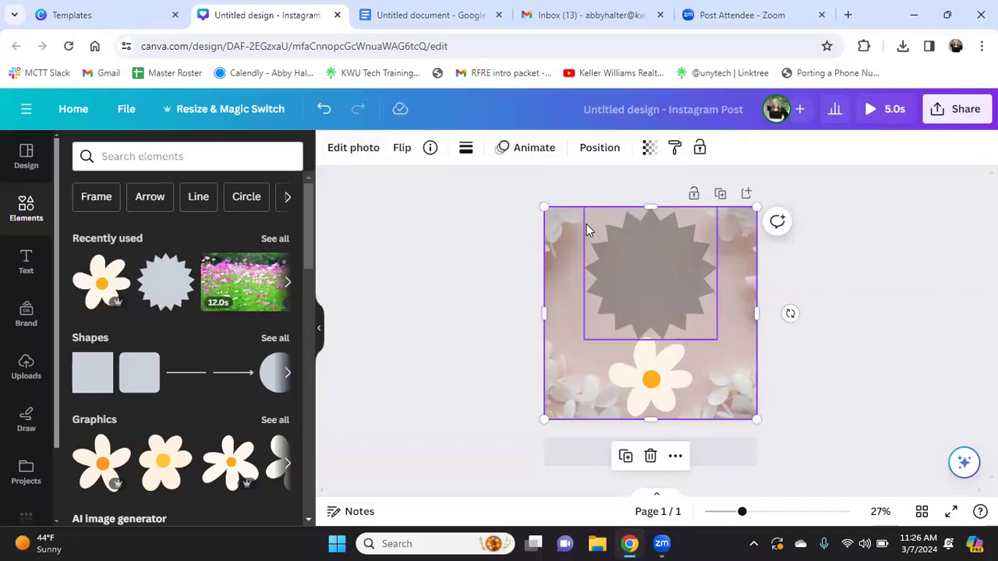
key(Delete)
mouse_move(683, 267)
mouse_down()
mouse_move(651, 266)
mouse_move(685, 266)
mouse_up()
drag(665, 358, 645, 353)
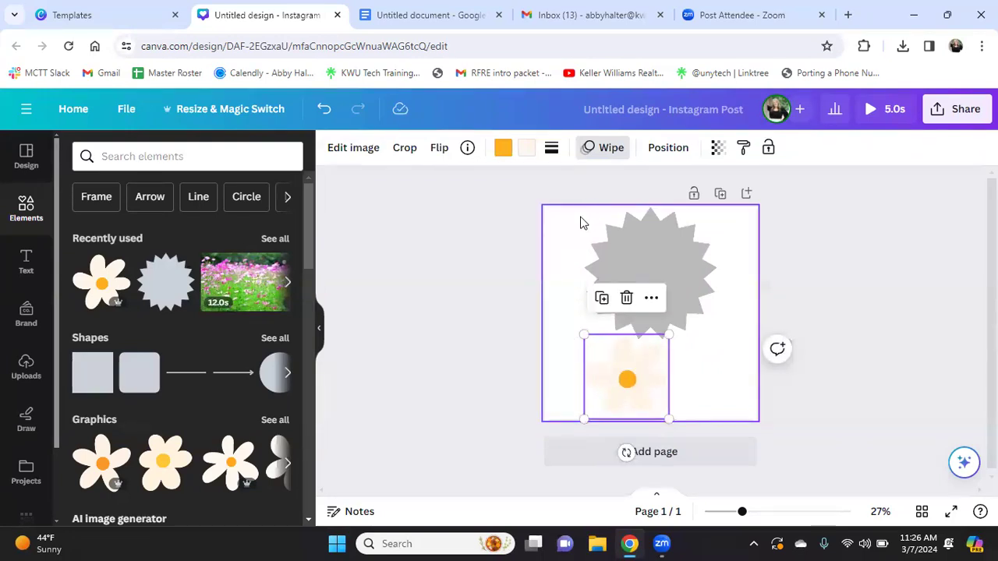
drag(626, 375, 680, 372)
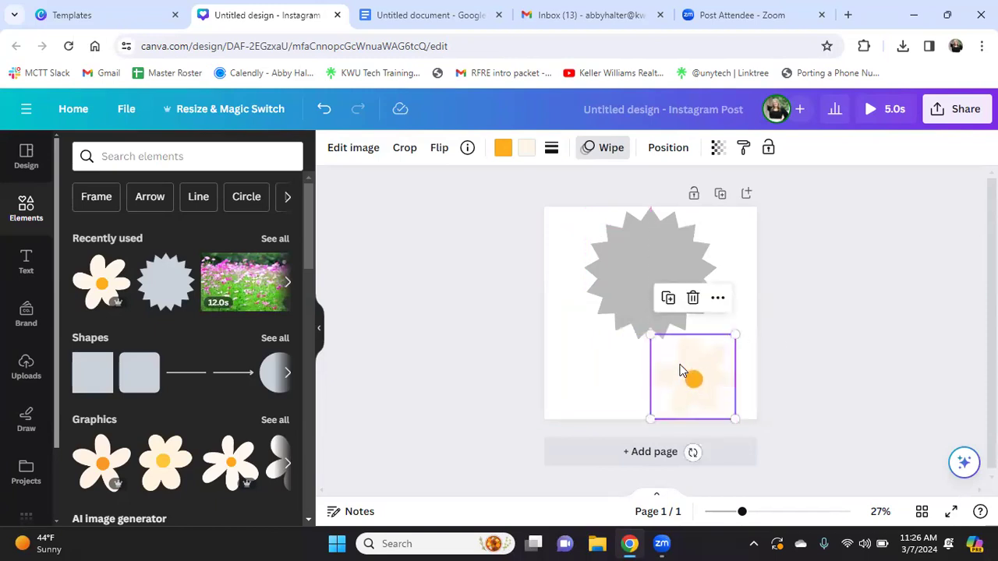
Center-align the off-center flower with the starburst on the blank white page
click(859, 335)
drag(733, 448, 624, 292)
right_click(623, 292)
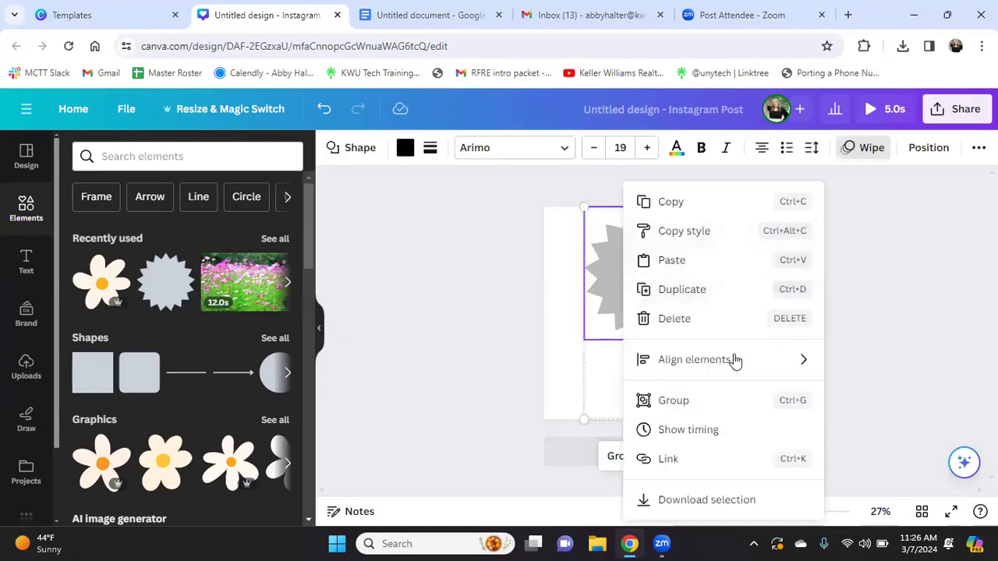
mouse_move(752, 361)
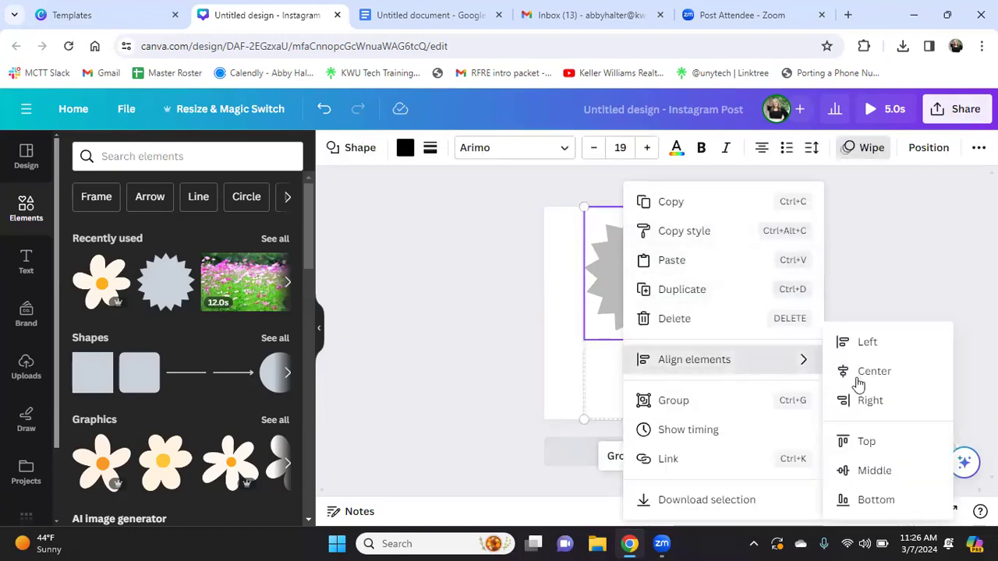
click(854, 375)
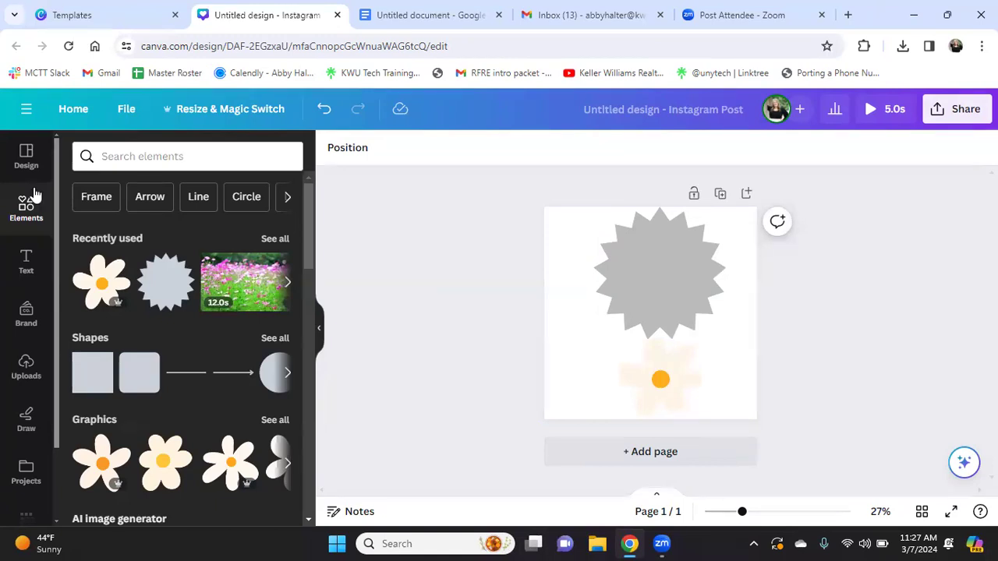
Fill the page with the recently used pink flower field video and add the cream flower graphic on it
drag(219, 285, 694, 312)
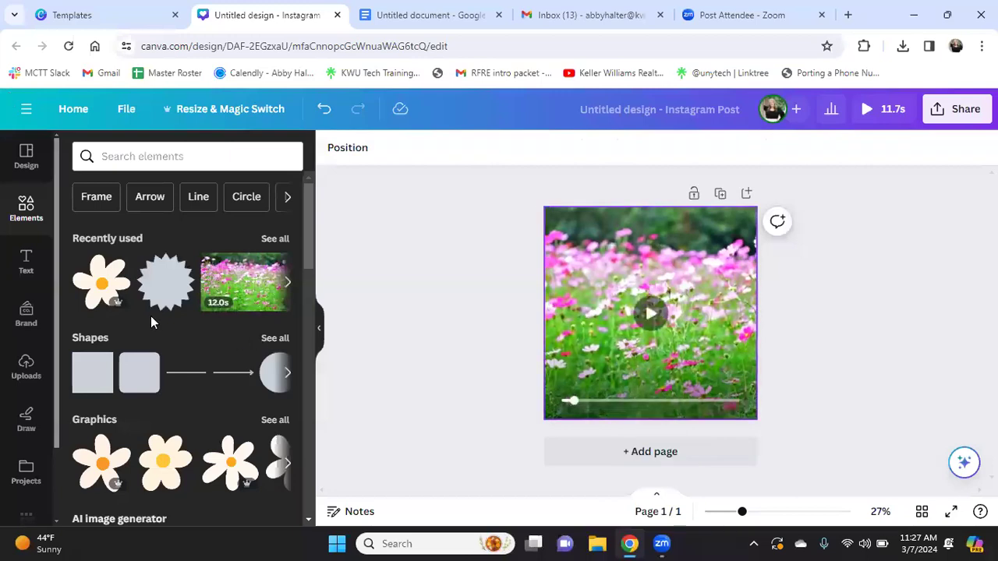
click(107, 290)
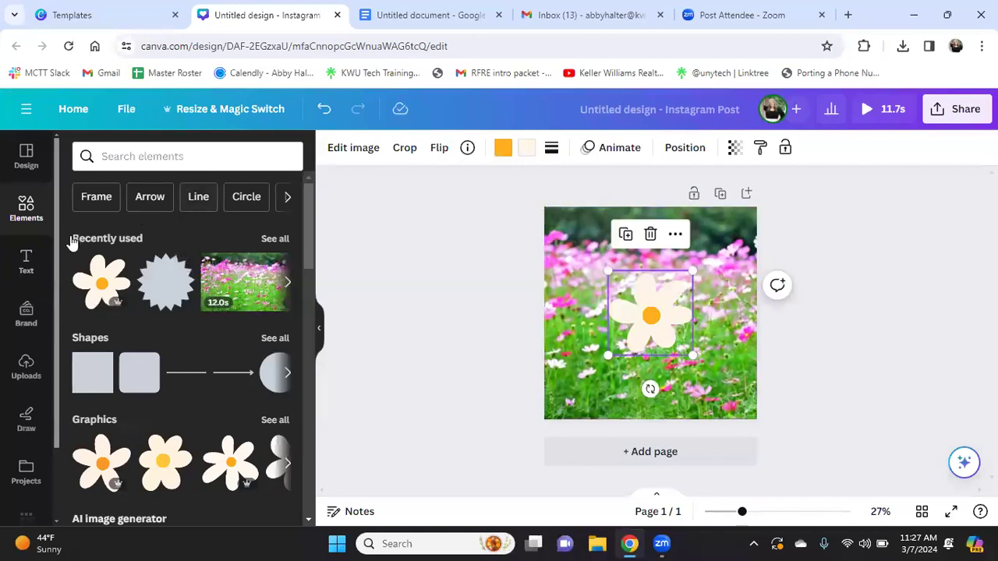
Add a Brand Kit heading above the flower near the page's upper edge and right-align its text
click(27, 266)
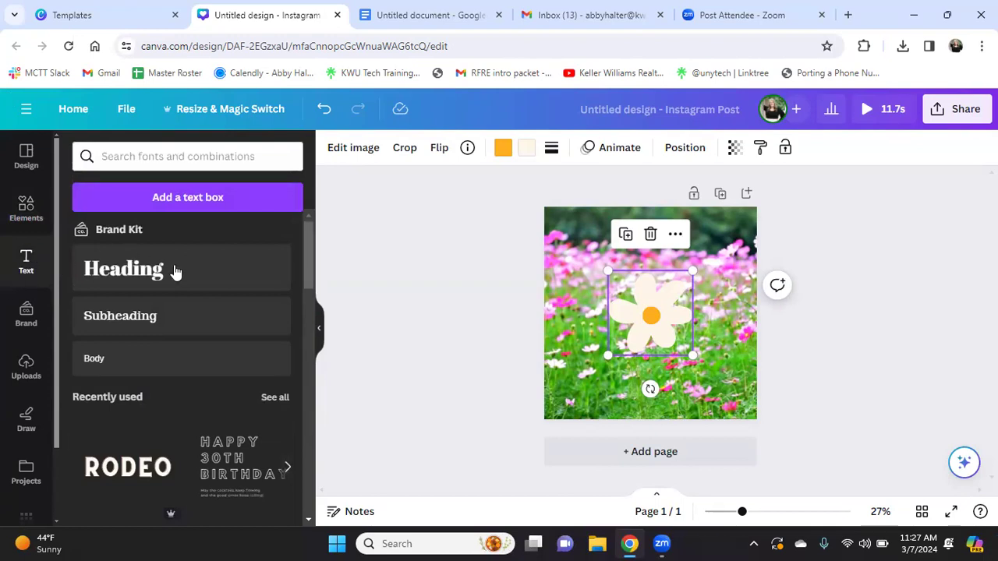
click(426, 281)
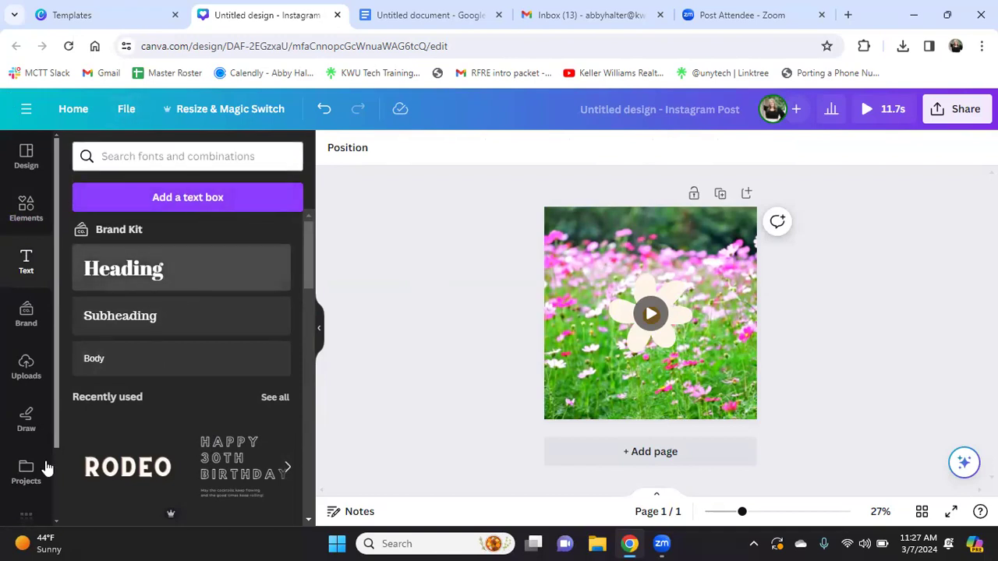
drag(142, 288, 674, 253)
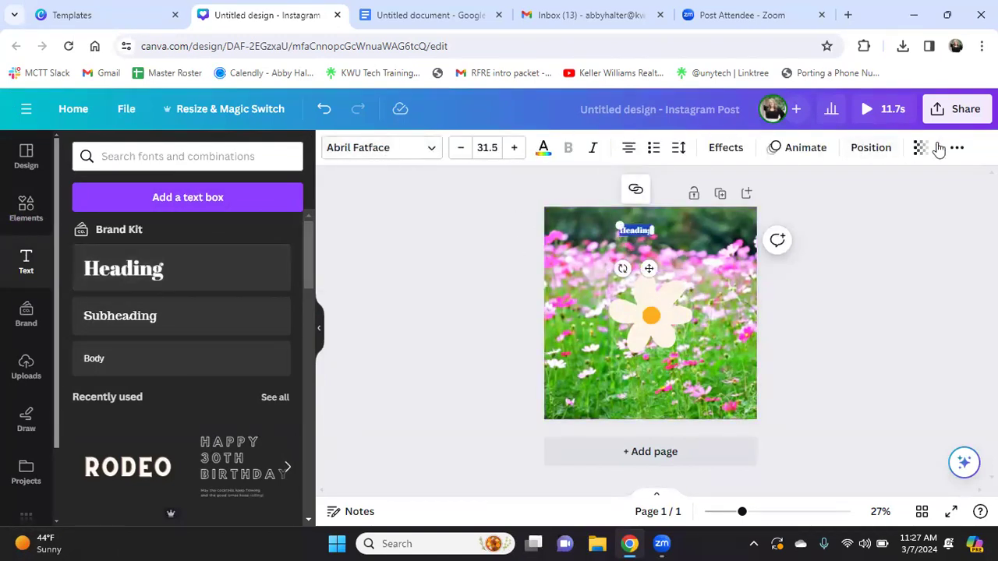
click(629, 152)
Increase the heading's font size to 52.5 and adjust its text box above the flower
drag(652, 230, 507, 158)
click(514, 149)
click(514, 148)
click(514, 148)
click(514, 149)
click(514, 148)
click(514, 149)
click(514, 148)
click(514, 148)
drag(642, 253, 686, 234)
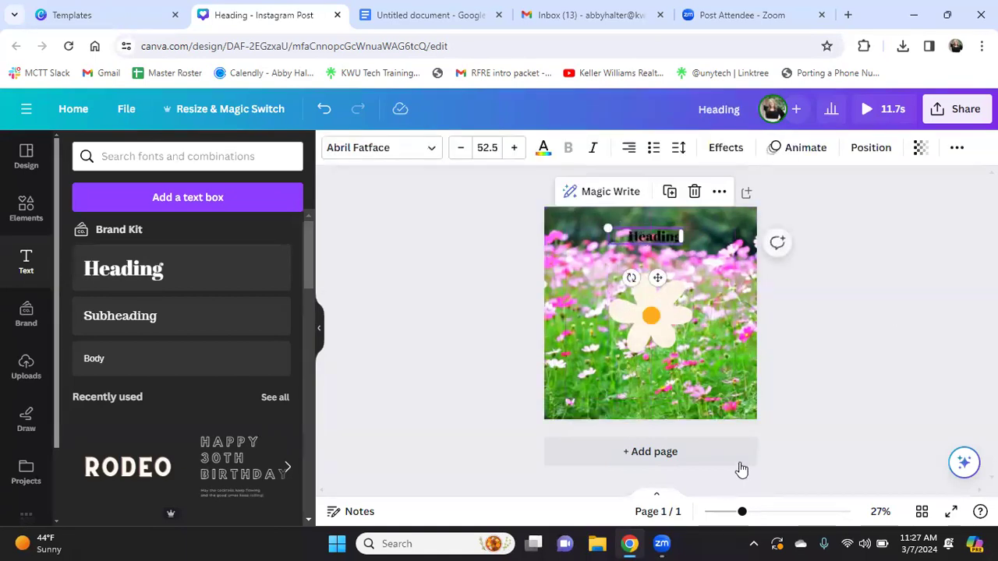
Recolor the heading white and move it up onto the dark area at the page's upper edge
drag(743, 512, 768, 512)
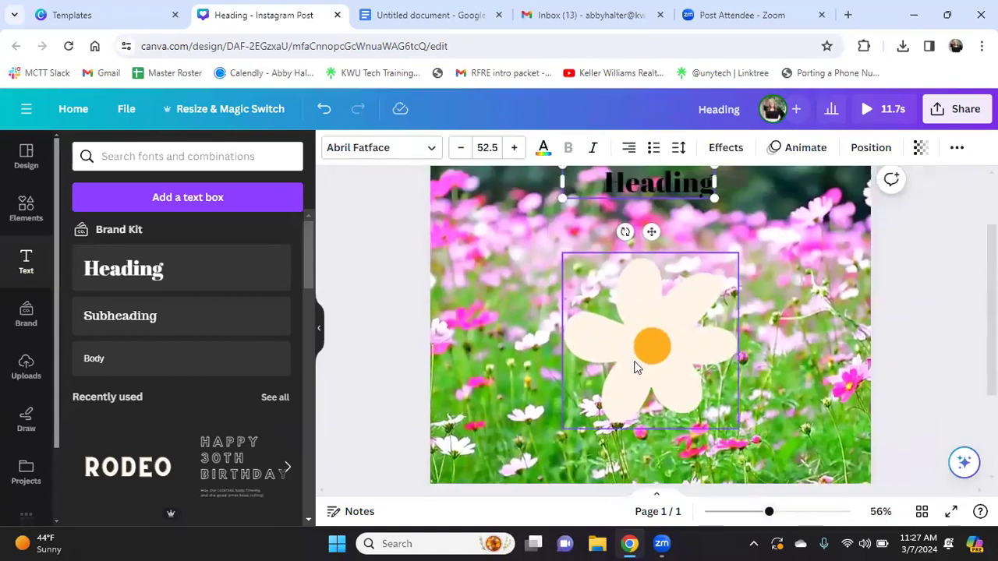
click(544, 150)
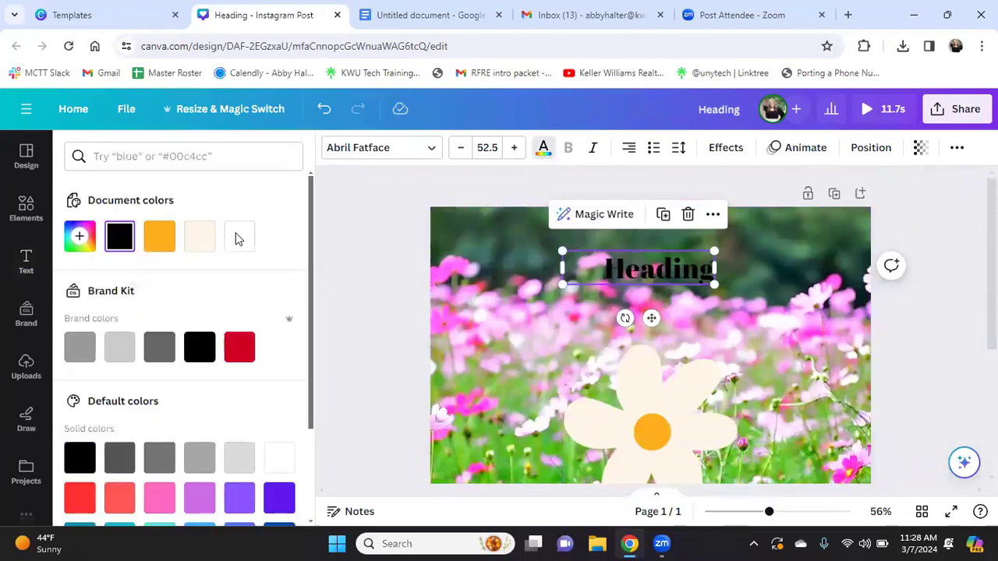
click(239, 239)
drag(659, 269, 636, 235)
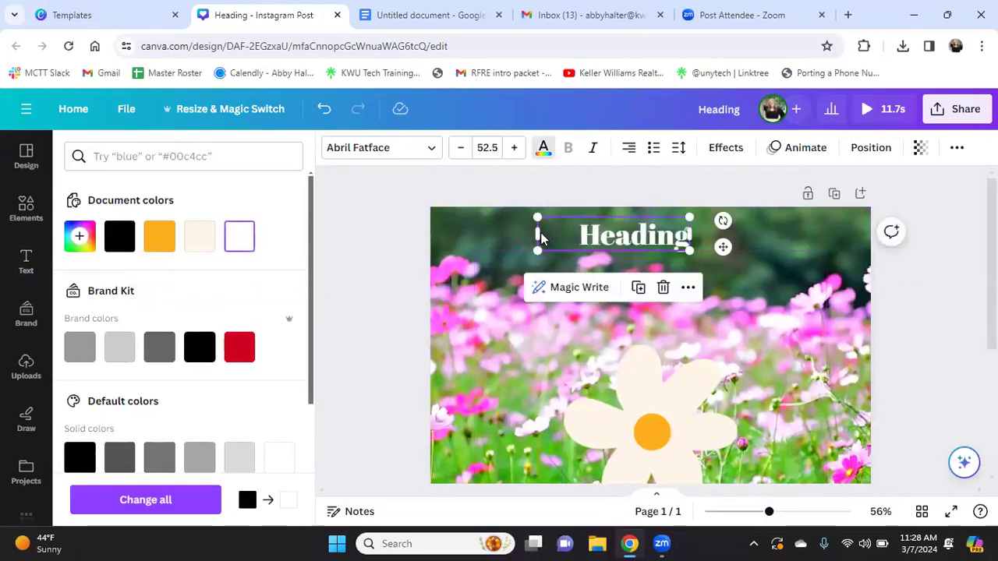
Resize the heading's text box so it fits closely around the word on one line
drag(533, 235, 577, 245)
right_click(577, 245)
click(575, 248)
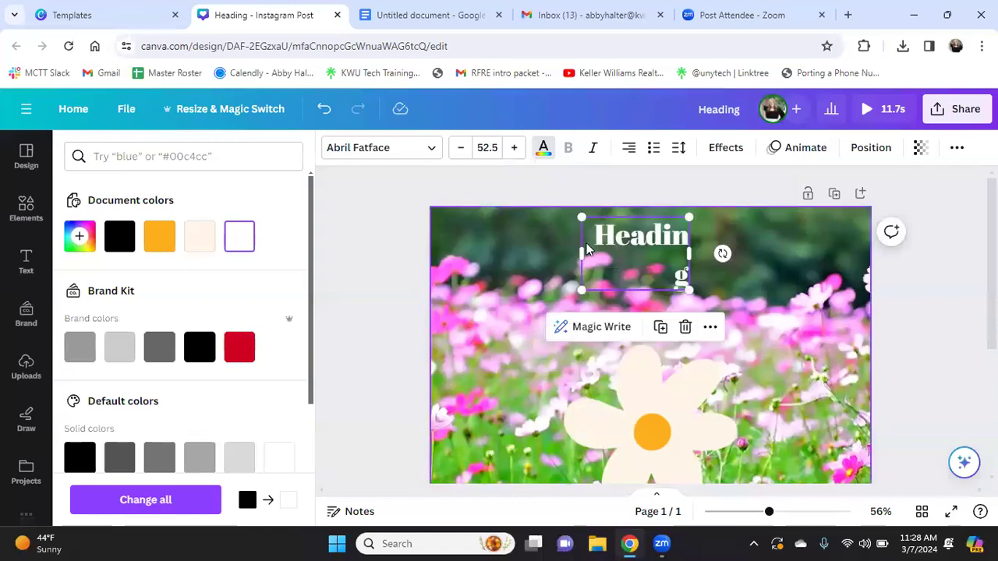
double_click(659, 246)
drag(688, 253, 706, 248)
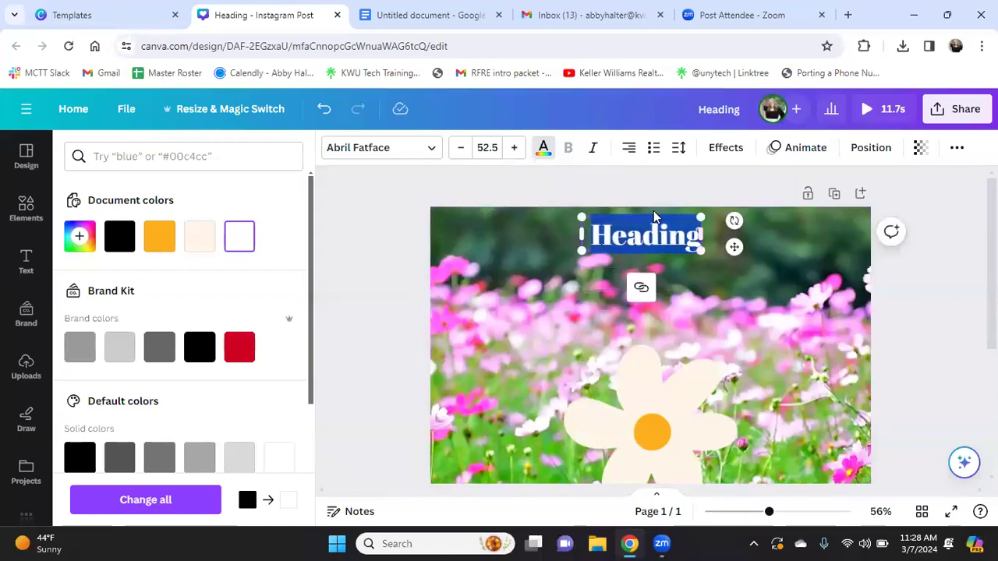
Try the Hollow and Splice text effects on the heading, returning to Hollow
click(727, 152)
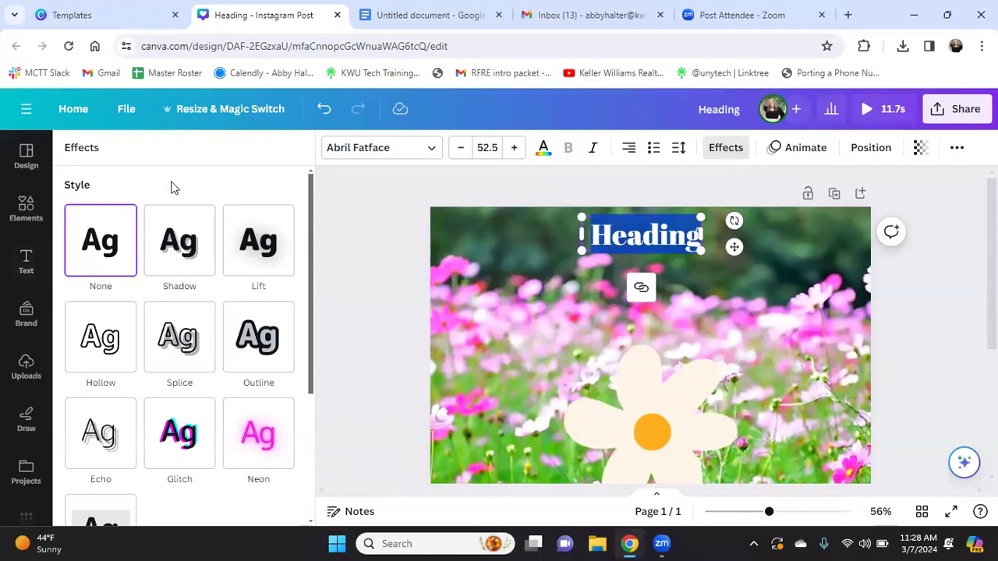
click(100, 333)
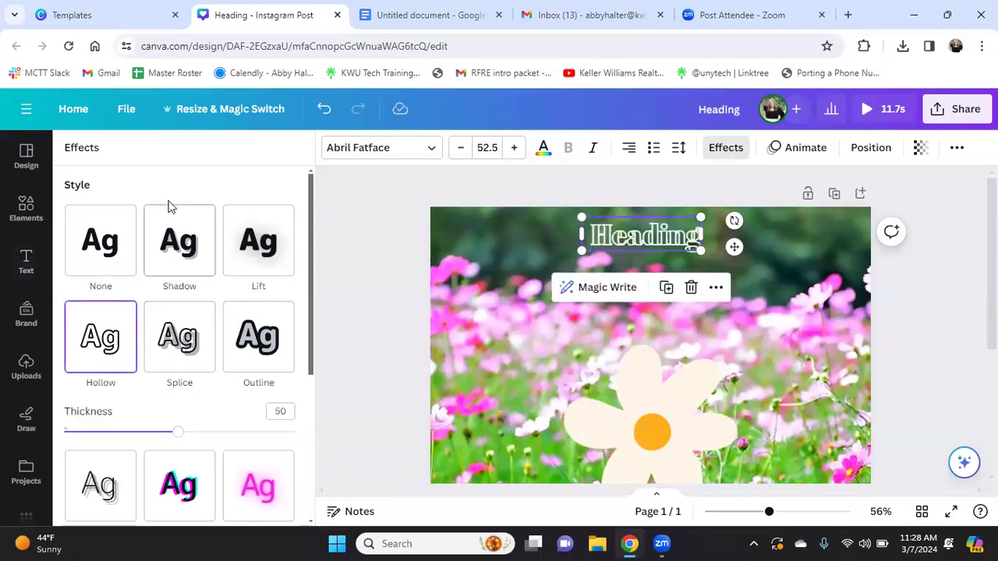
click(184, 334)
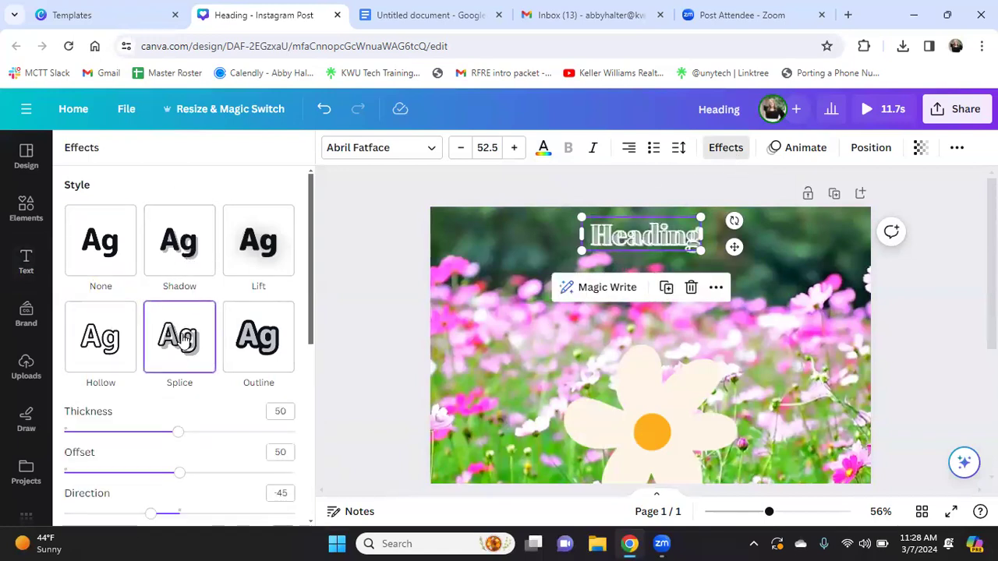
click(113, 335)
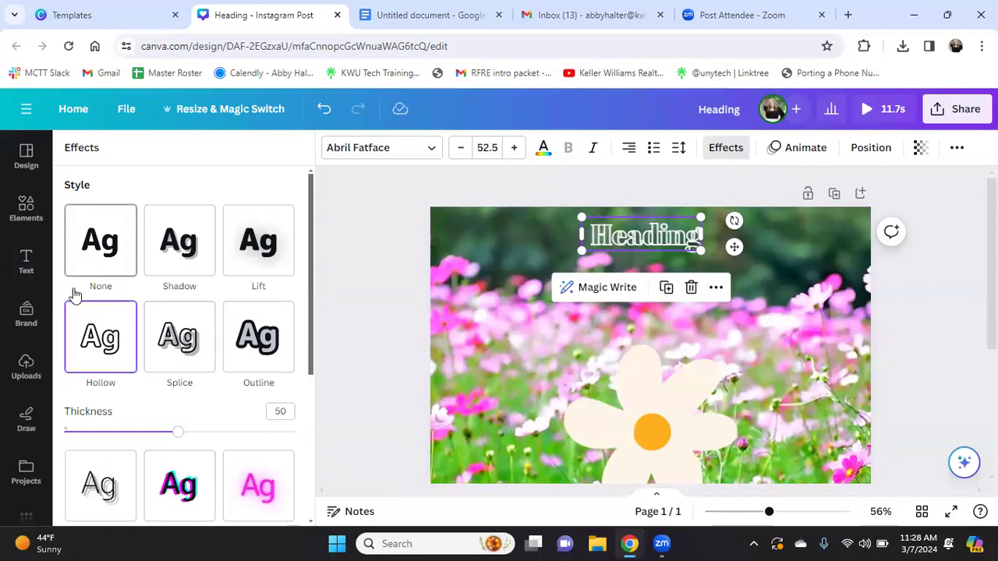
Try a greater thickness for the Hollow effect, then the Outline and Lift effects on the heading
scroll(90, 311, down, 1)
scroll(156, 293, down, 1)
drag(178, 294, 291, 283)
click(263, 204)
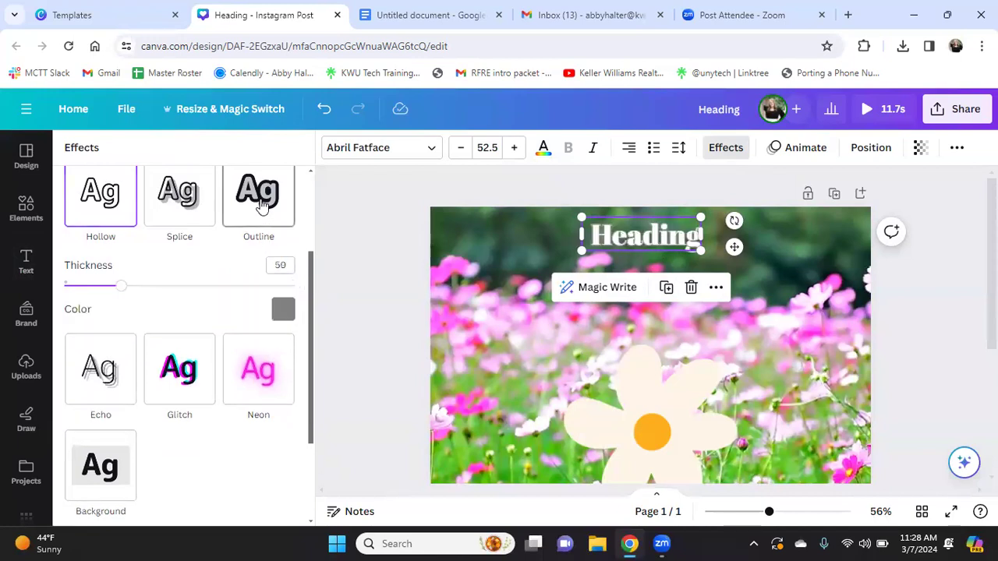
scroll(98, 268, up, 2)
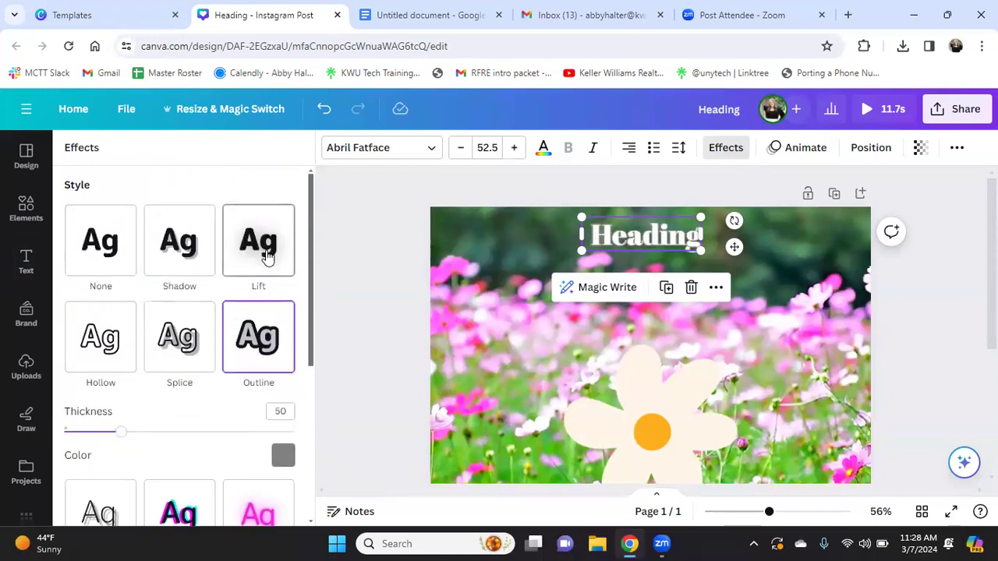
click(267, 257)
Apply the Splice effect to the heading and review its thickness, offset, direction and color settings
click(191, 386)
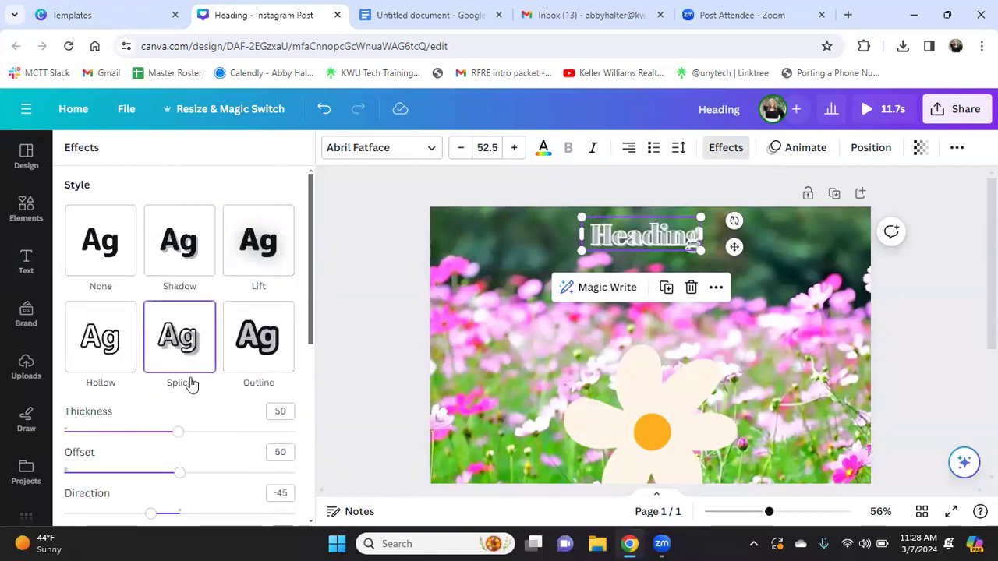
scroll(234, 351, down, 1)
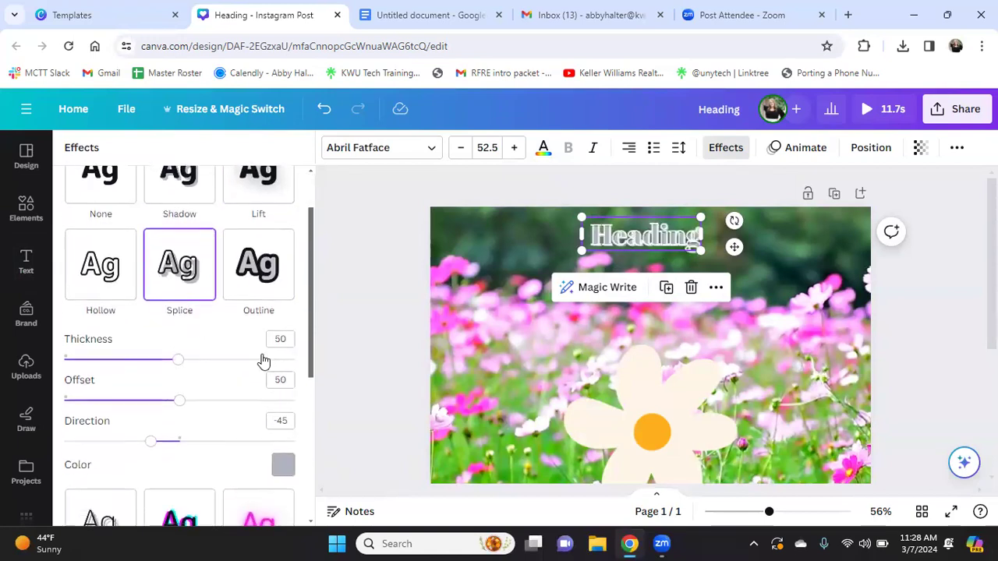
scroll(263, 359, up, 1)
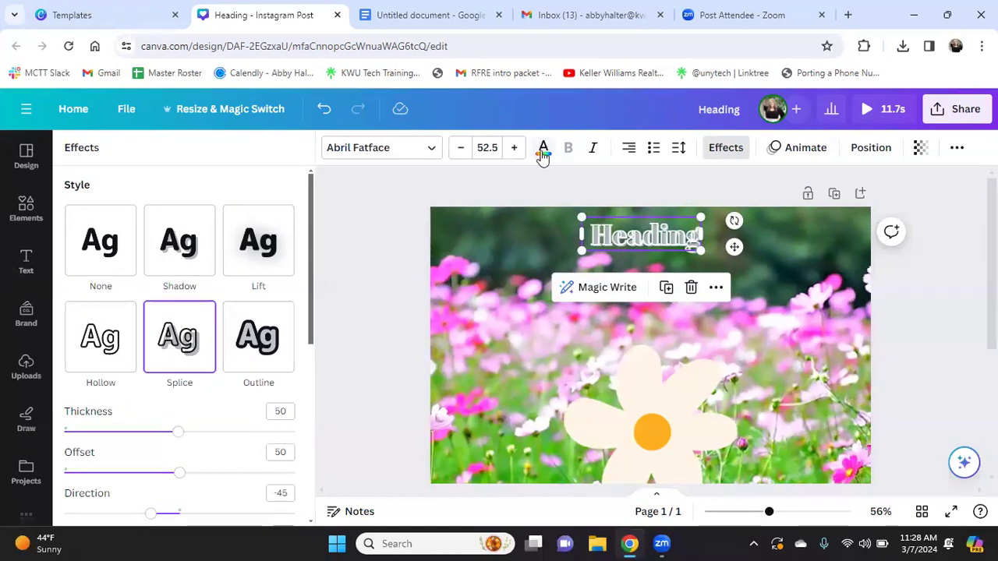
Examine the font search suggestions and the text styles available for the heading
click(33, 267)
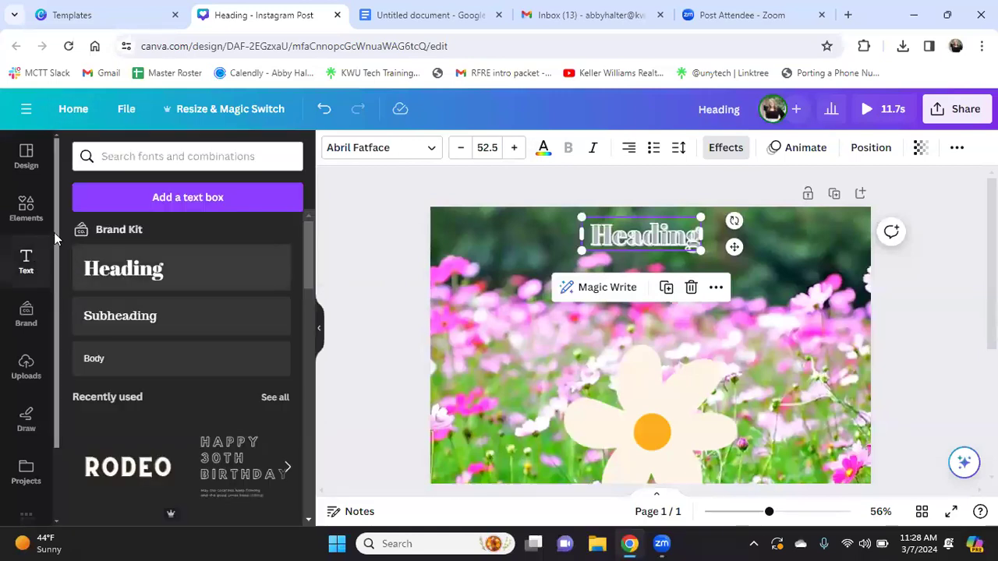
scroll(194, 245, down, 3)
click(409, 154)
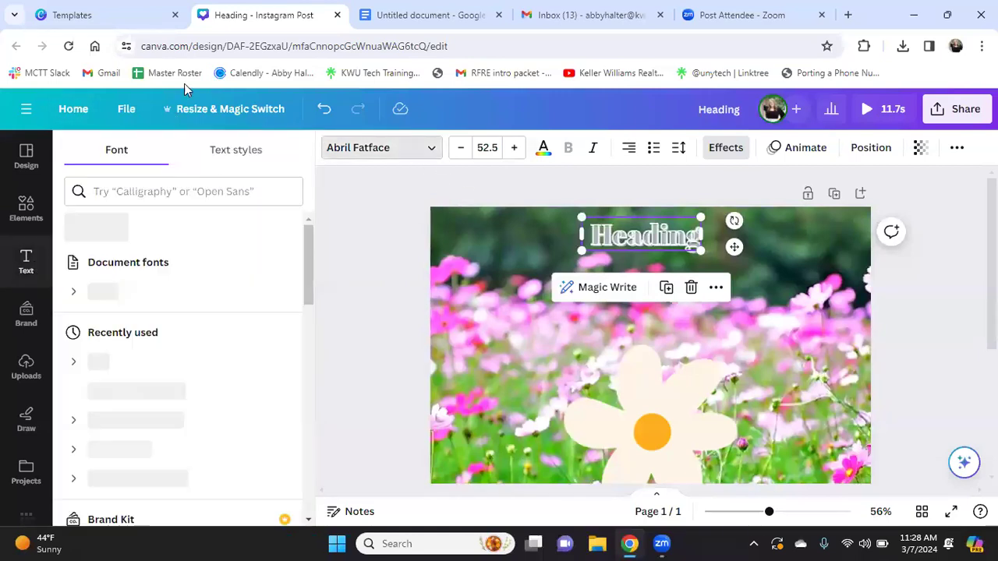
click(187, 184)
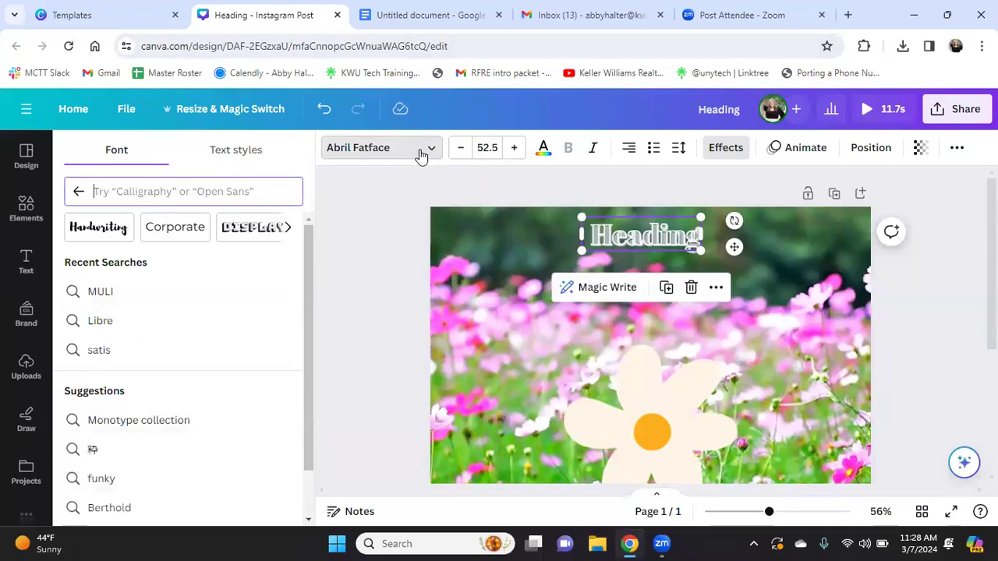
click(421, 155)
click(209, 164)
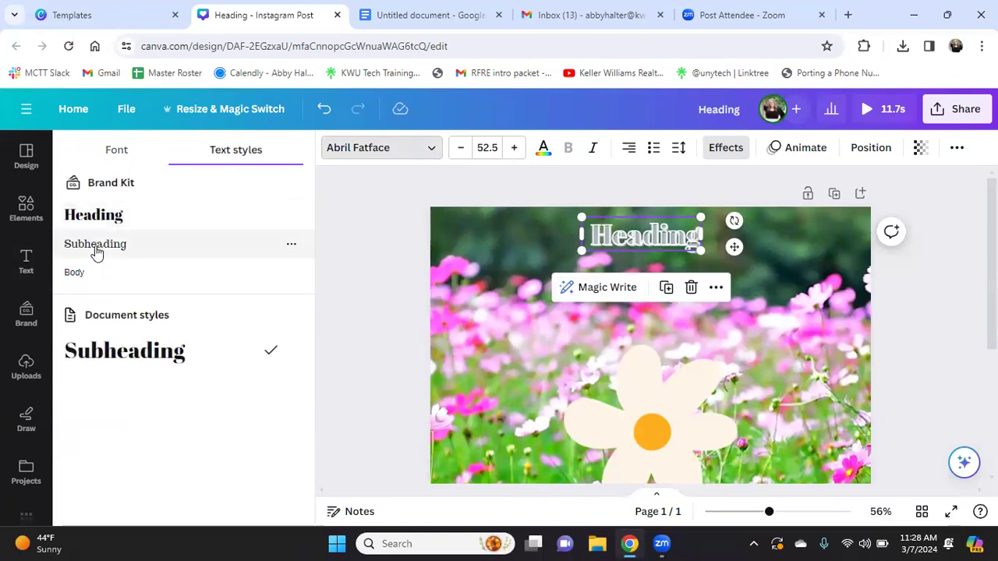
Browse the fonts in the Handwriting category for the heading
click(116, 150)
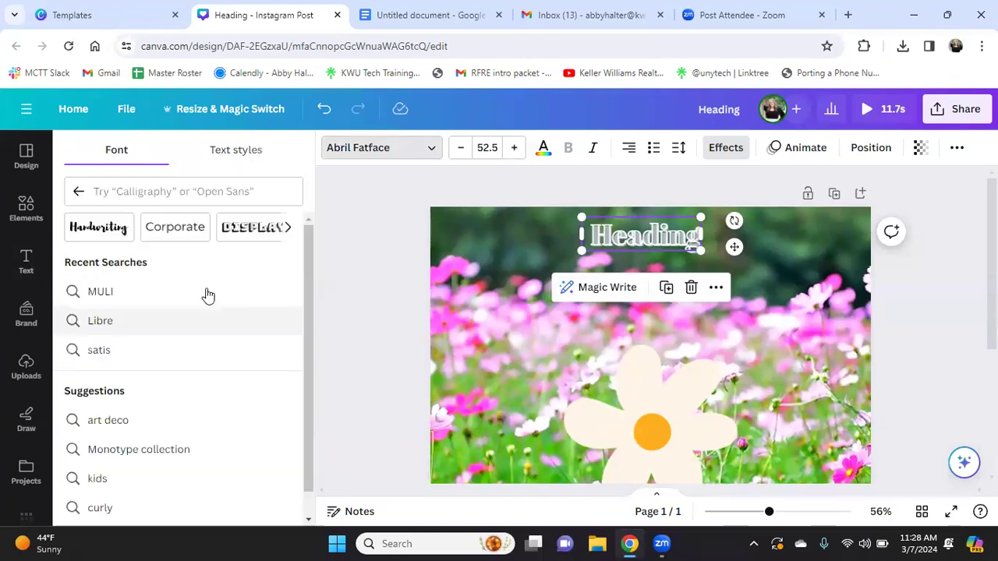
right_click(268, 419)
click(312, 316)
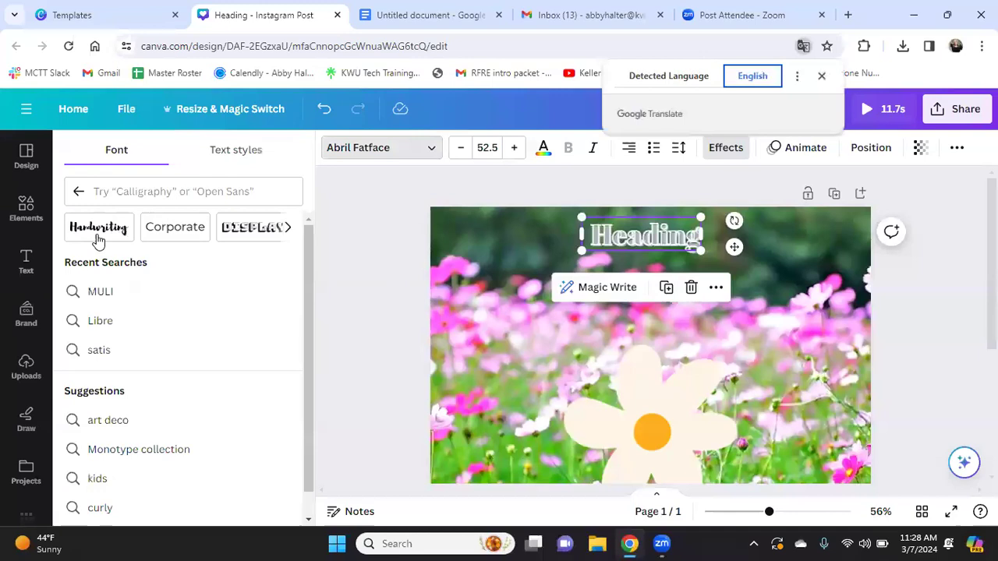
click(96, 234)
right_click(244, 253)
click(168, 339)
scroll(208, 282, down, 7)
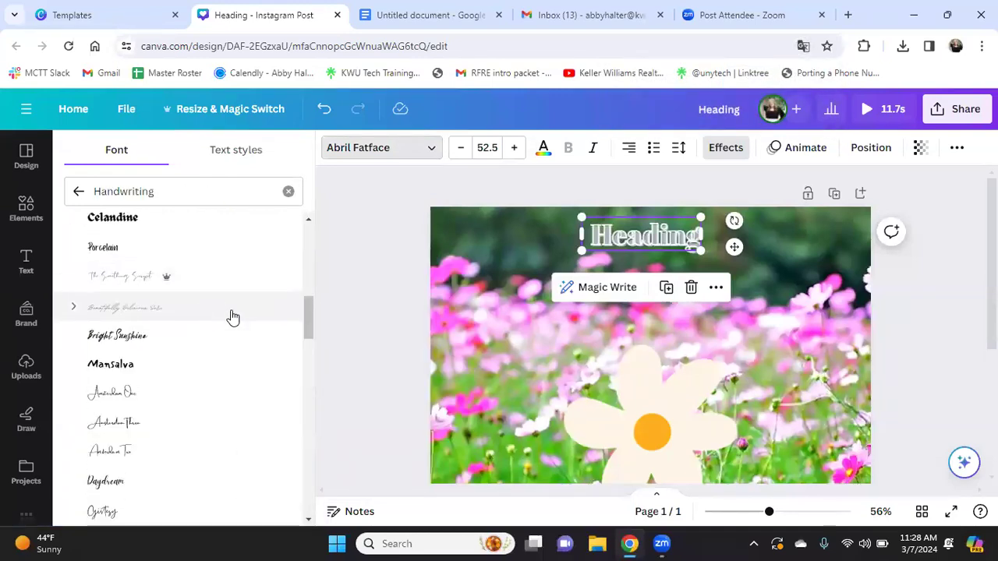
scroll(234, 308, up, 7)
right_click(602, 246)
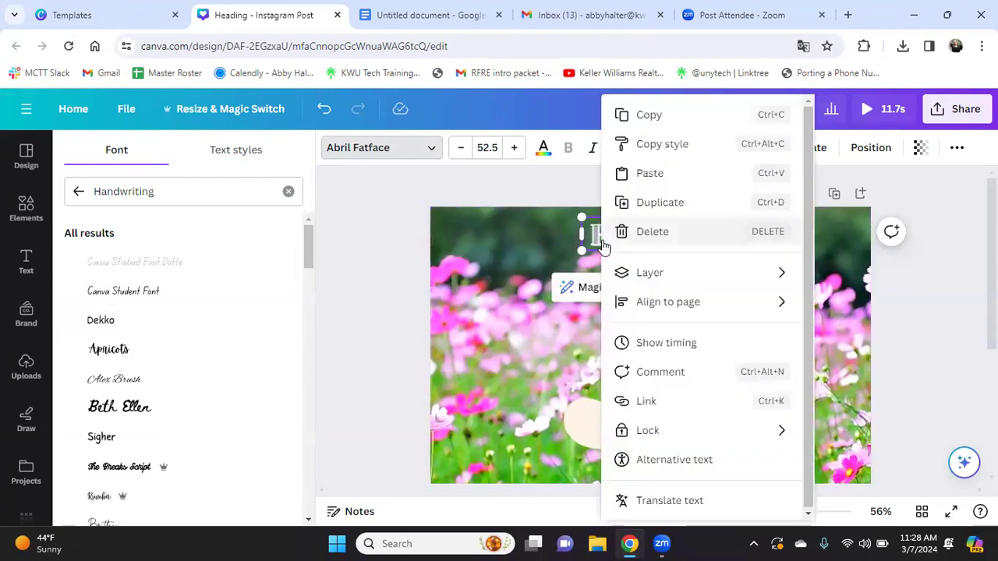
click(218, 164)
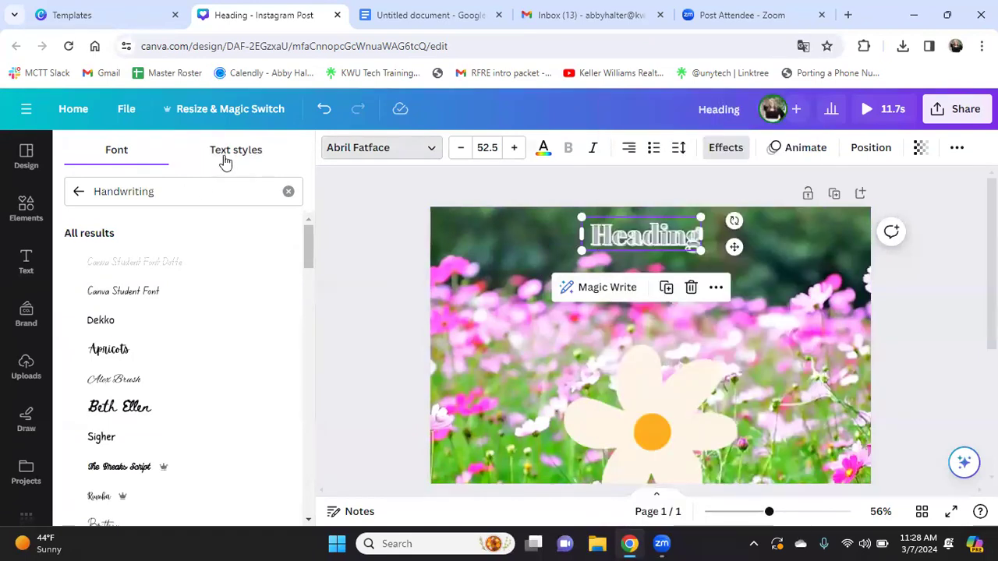
Try the Brand Kit's Heading, Subheading and Body text styles on the heading, returning to the Heading style
click(225, 162)
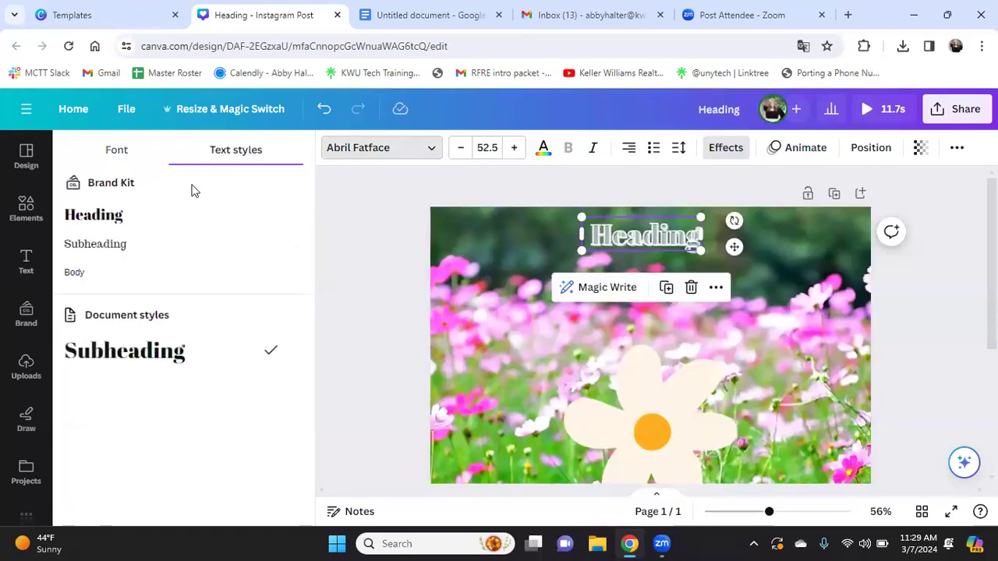
click(94, 216)
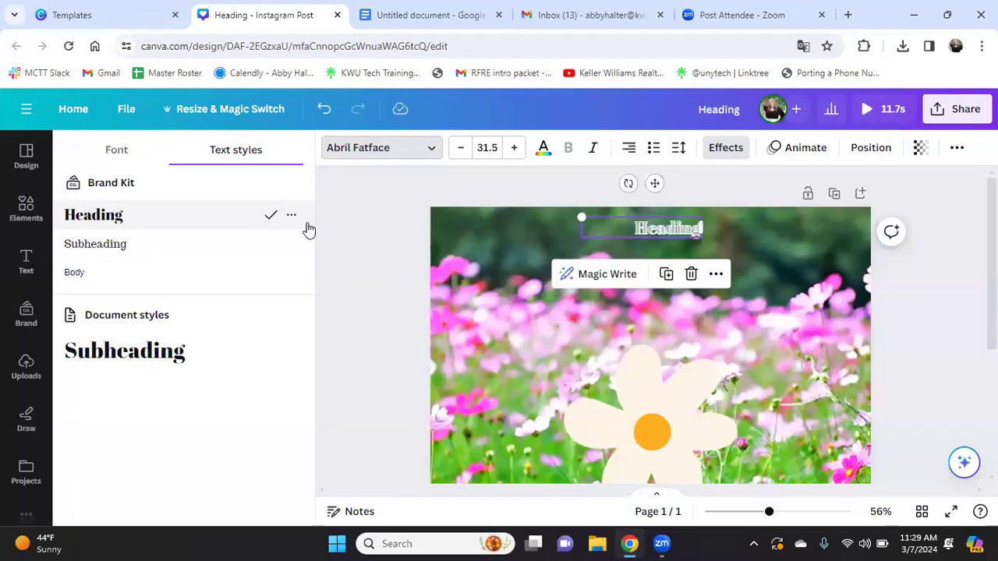
click(132, 251)
click(140, 274)
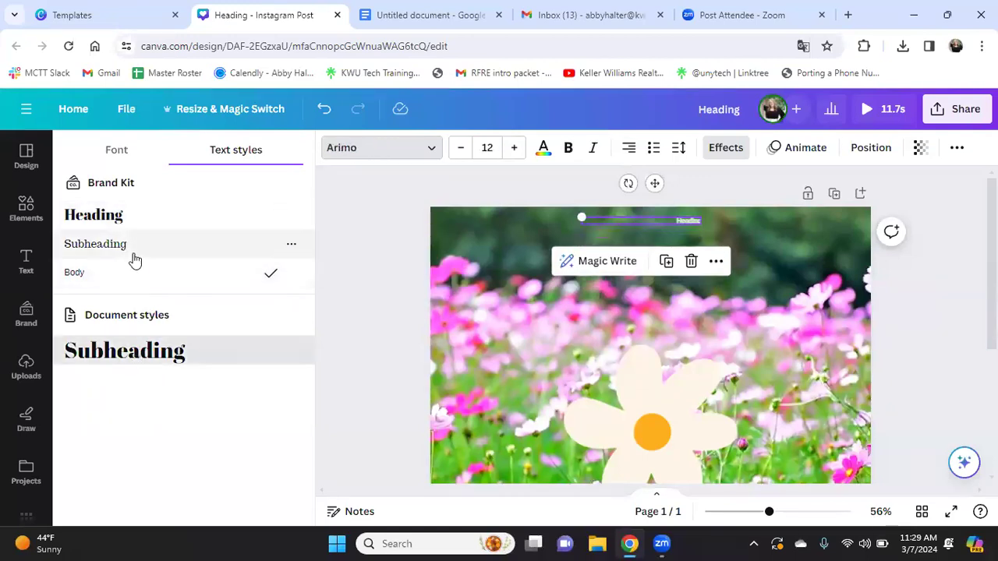
click(154, 214)
click(715, 274)
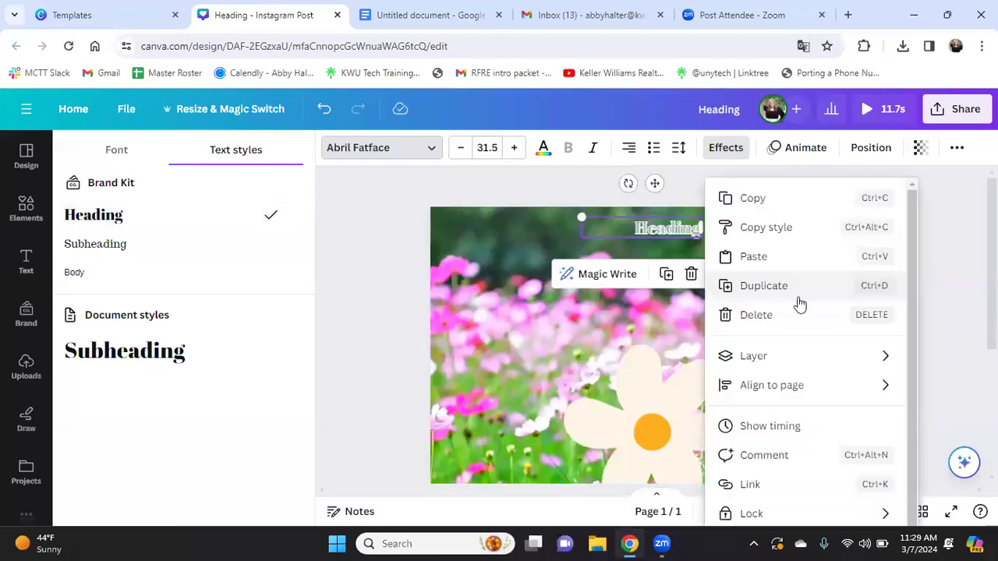
scroll(396, 252, down, 1)
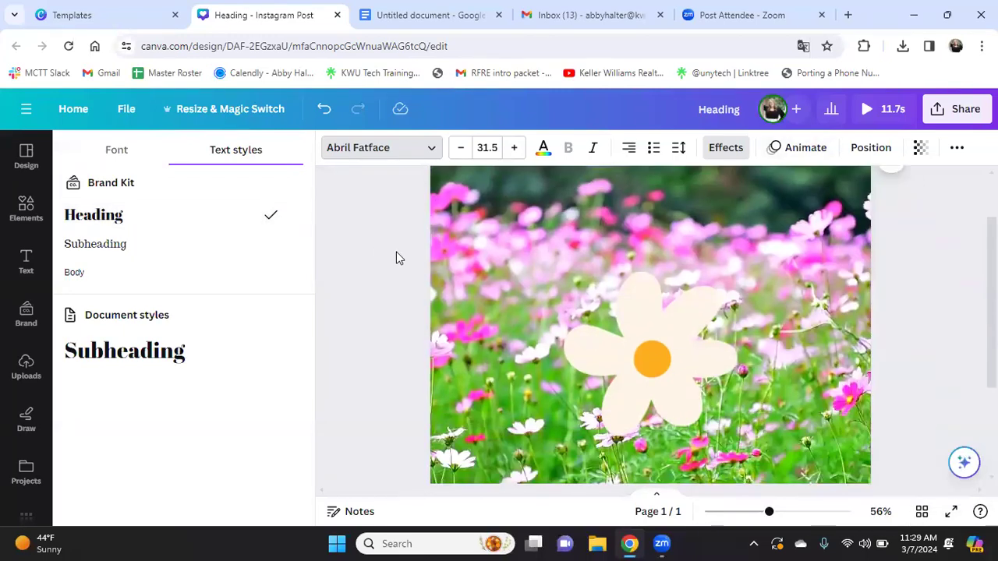
scroll(374, 251, up, 1)
click(370, 252)
right_click(380, 243)
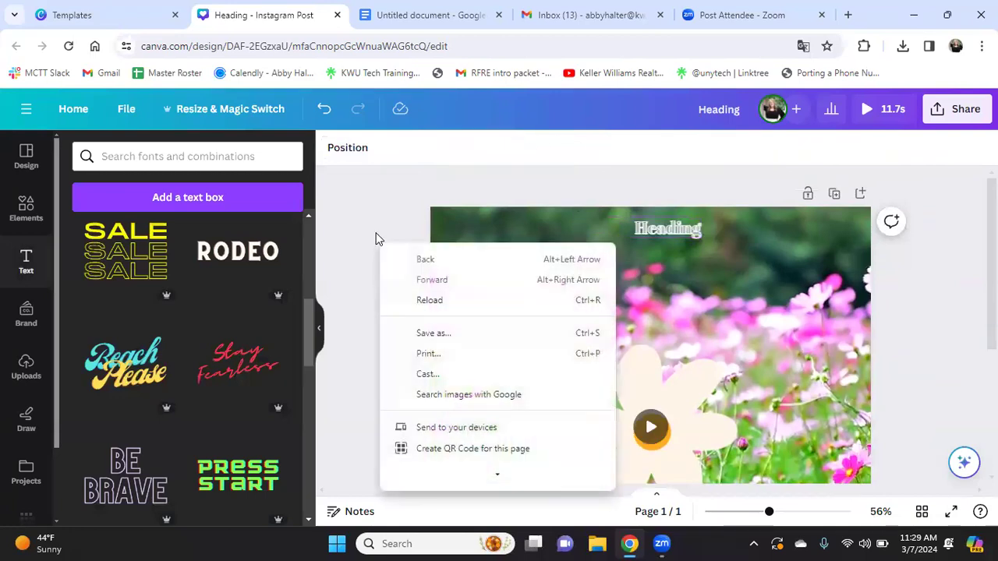
click(381, 206)
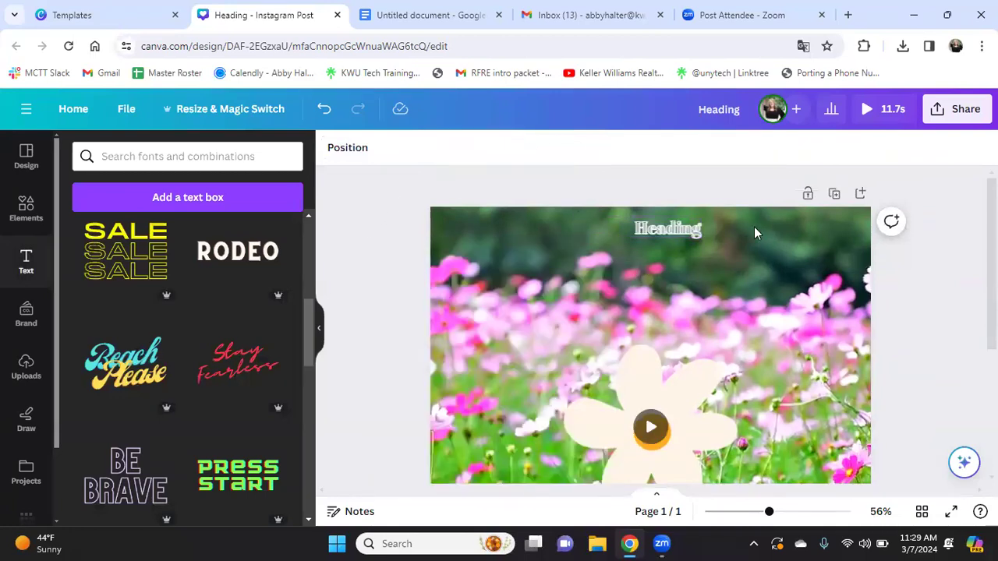
Shift the heading slightly toward the page's left side and enlarge it to font size 54.8
drag(686, 236, 668, 235)
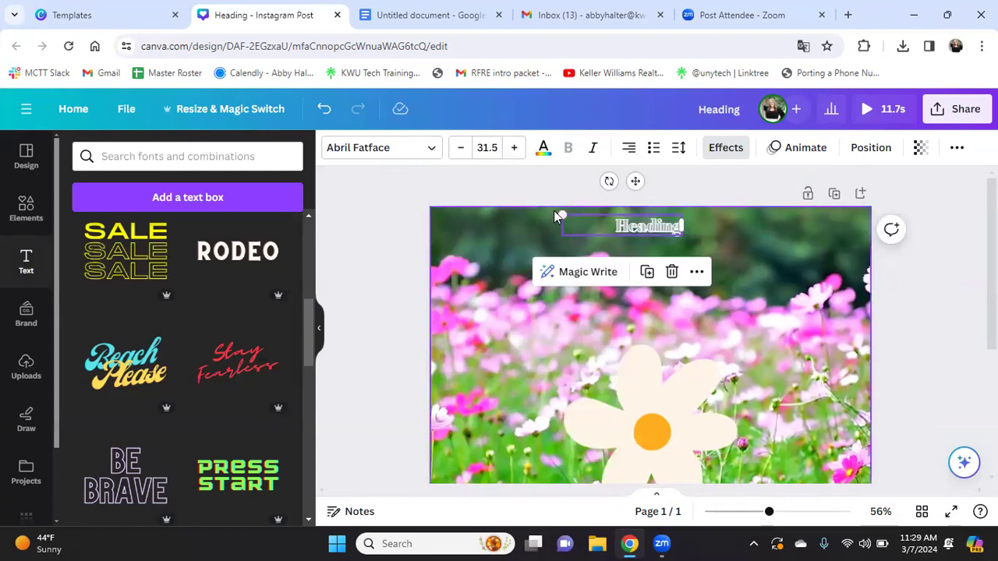
drag(517, 216, 487, 207)
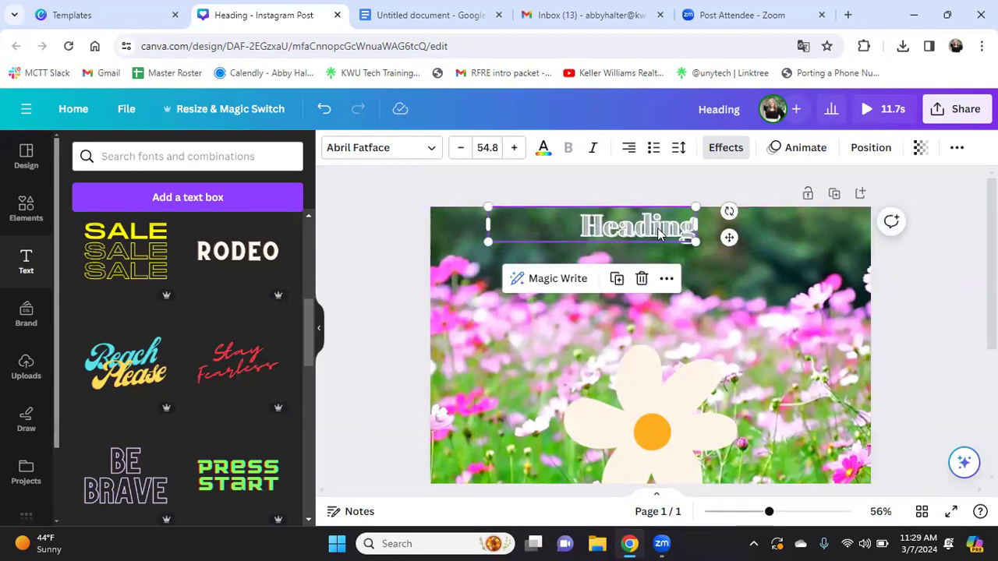
click(466, 195)
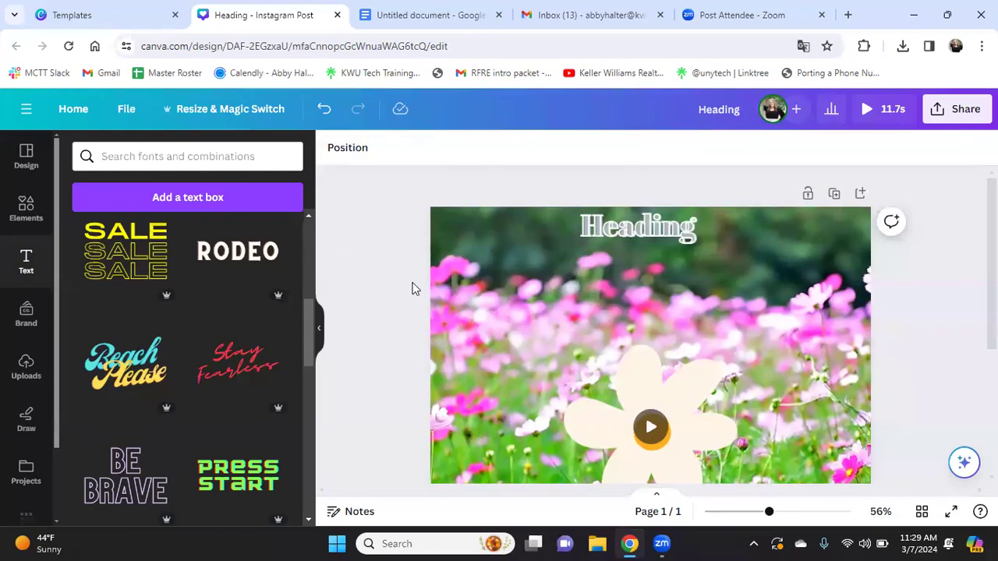
Narrow the heading's text box to fit the word and centre it horizontally near the page's upper edge
click(640, 228)
drag(493, 232, 562, 231)
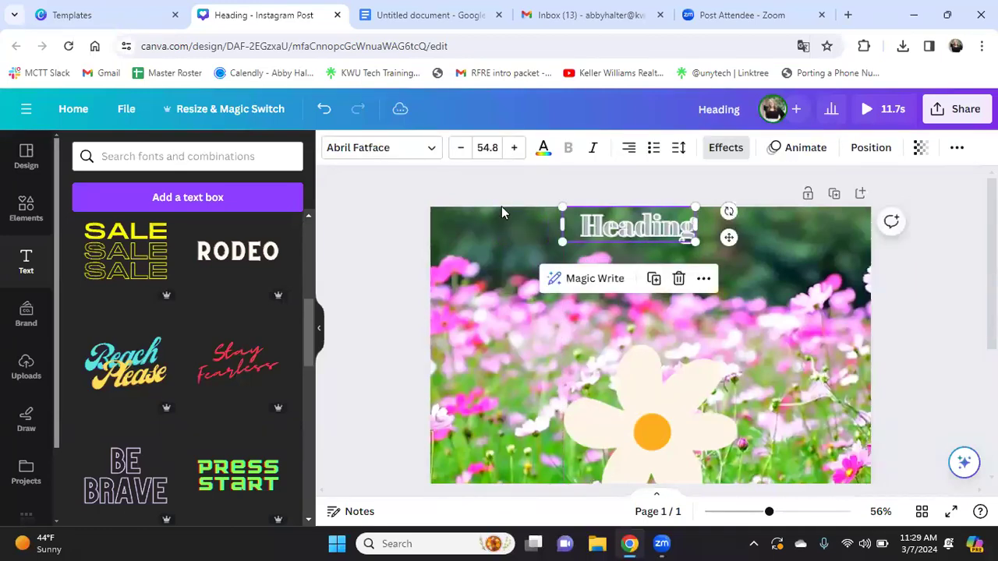
click(501, 207)
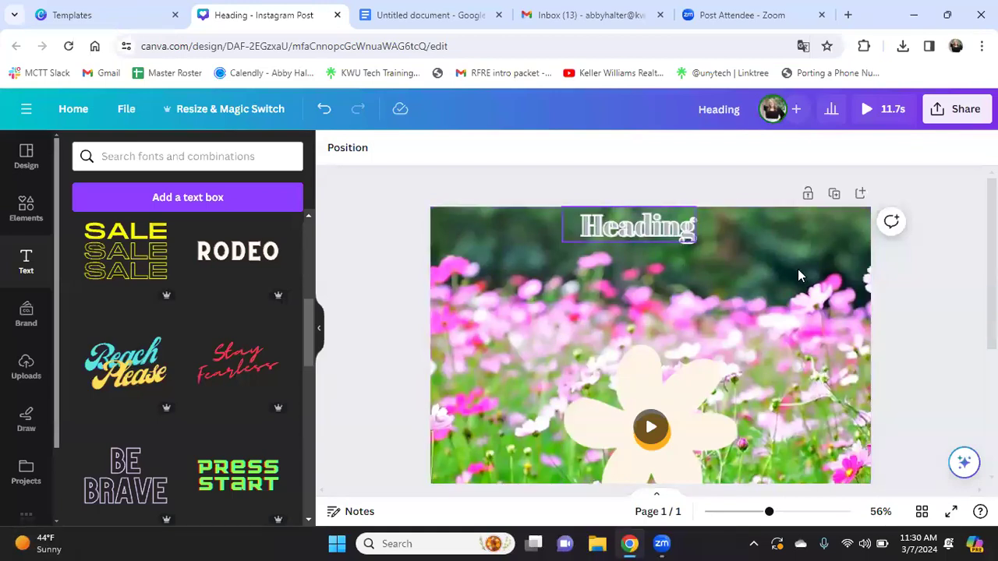
drag(701, 232, 721, 236)
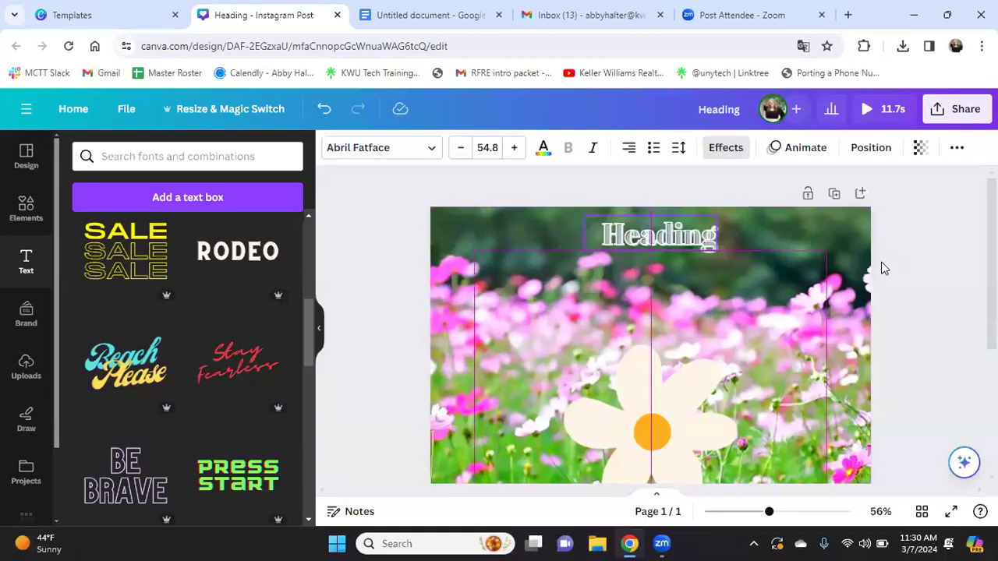
click(923, 266)
Duplicate the flower field video and line the copy up over the page
click(767, 261)
key(ctrl+d)
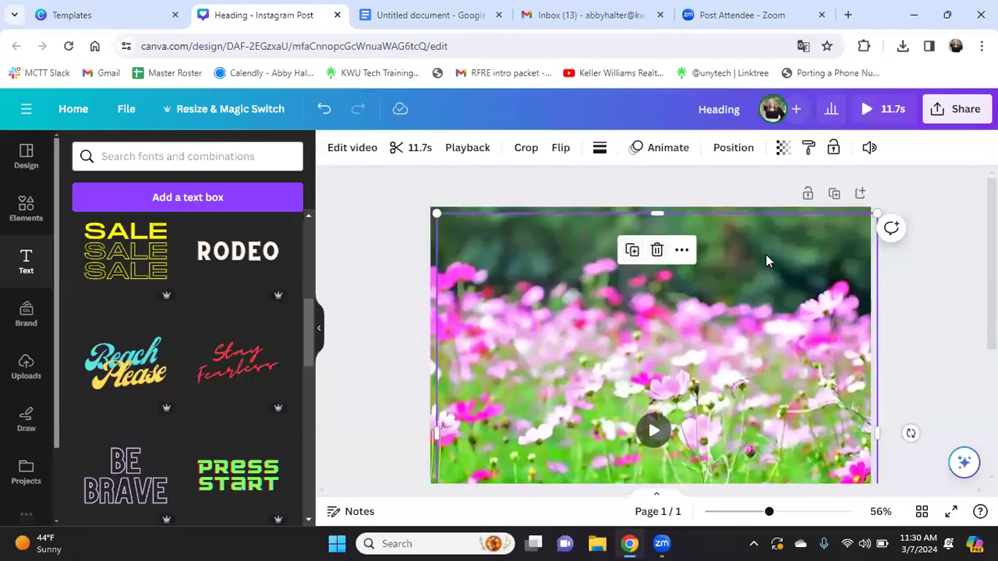
mouse_move(743, 256)
mouse_down()
mouse_move(719, 251)
mouse_move(760, 252)
mouse_up()
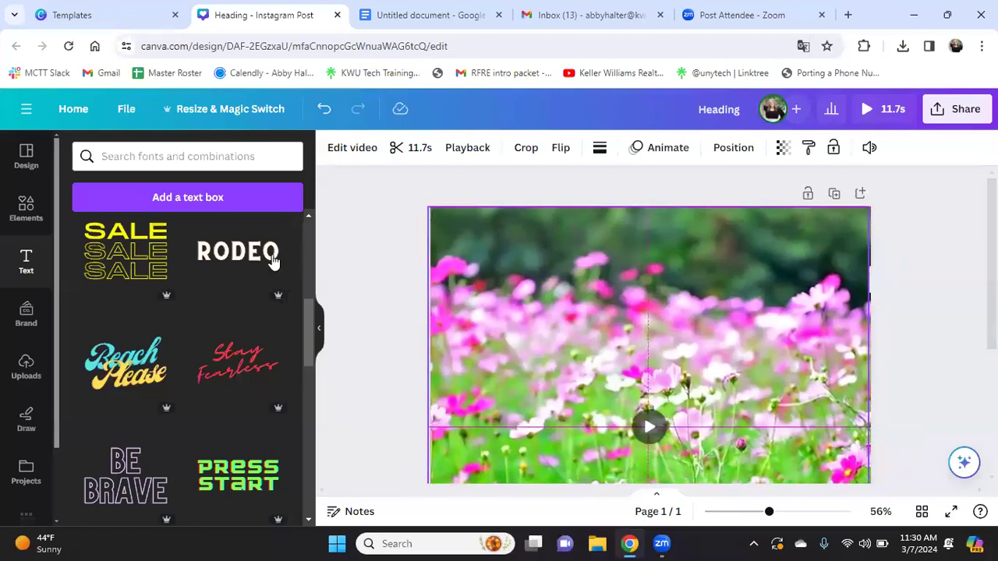
Browse the Brand Kit text styles, recently used text and font combinations available for the design
scroll(211, 276, up, 5)
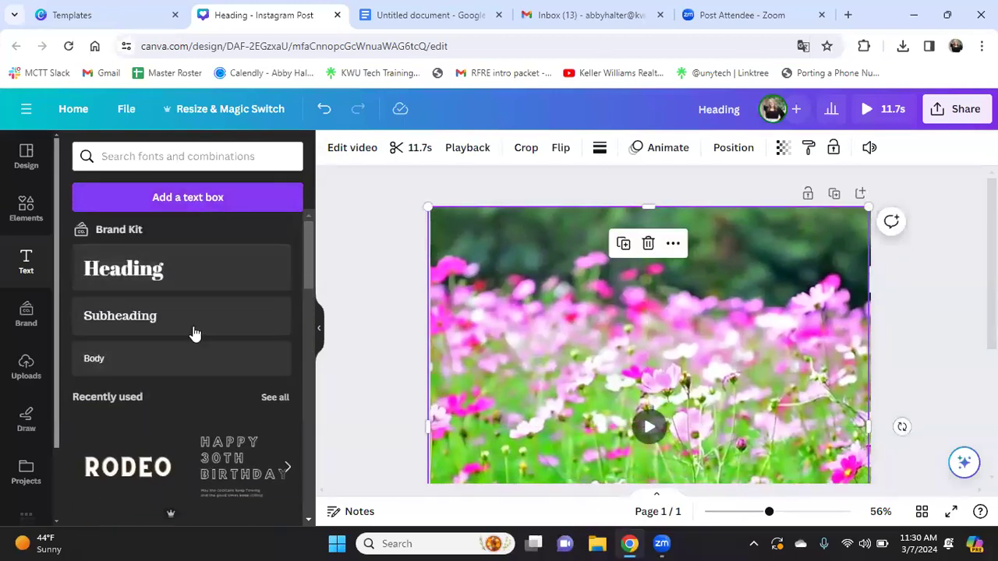
scroll(182, 302, down, 1)
scroll(151, 231, up, 1)
scroll(179, 343, down, 2)
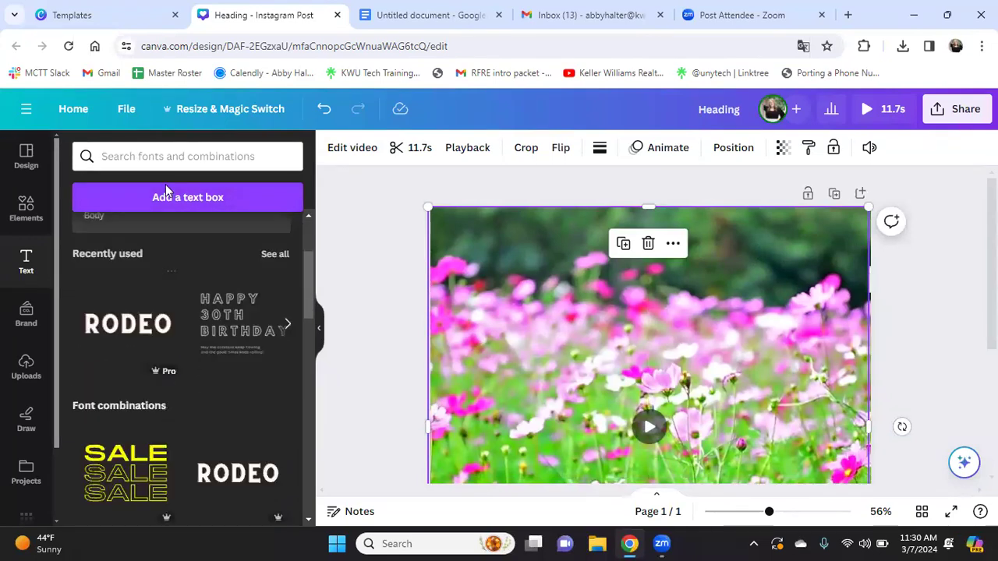
scroll(139, 335, down, 1)
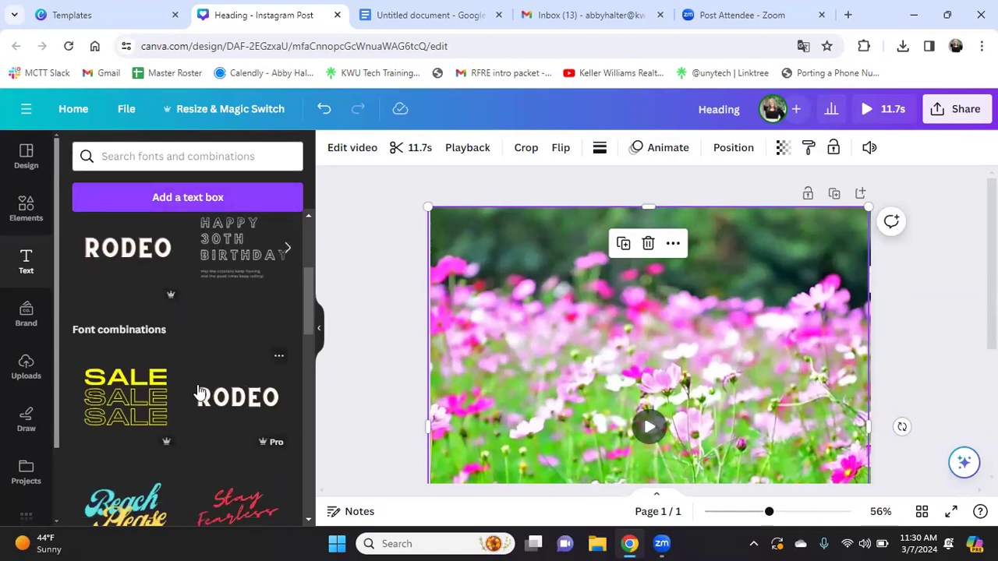
scroll(184, 385, down, 1)
scroll(206, 429, down, 2)
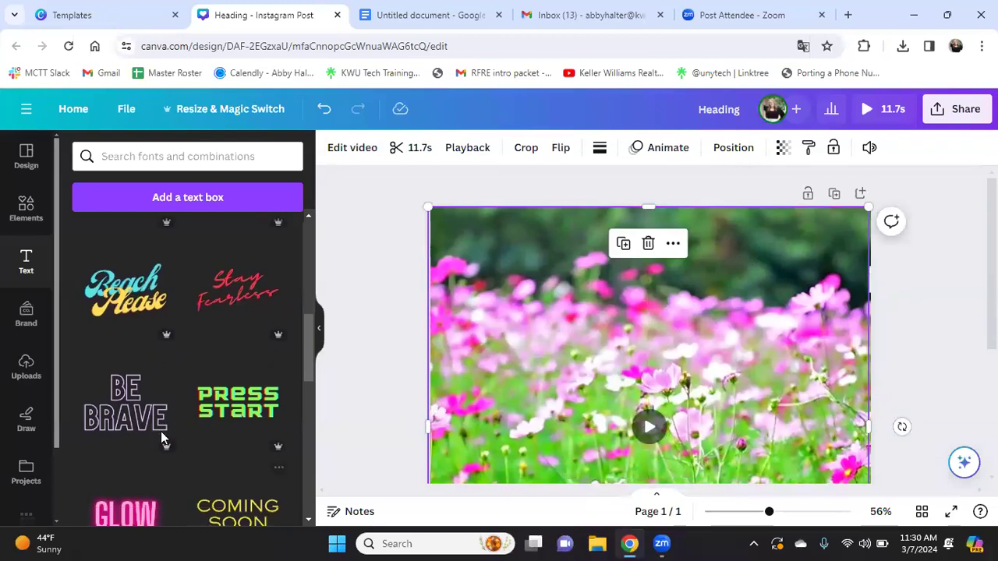
scroll(162, 437, down, 3)
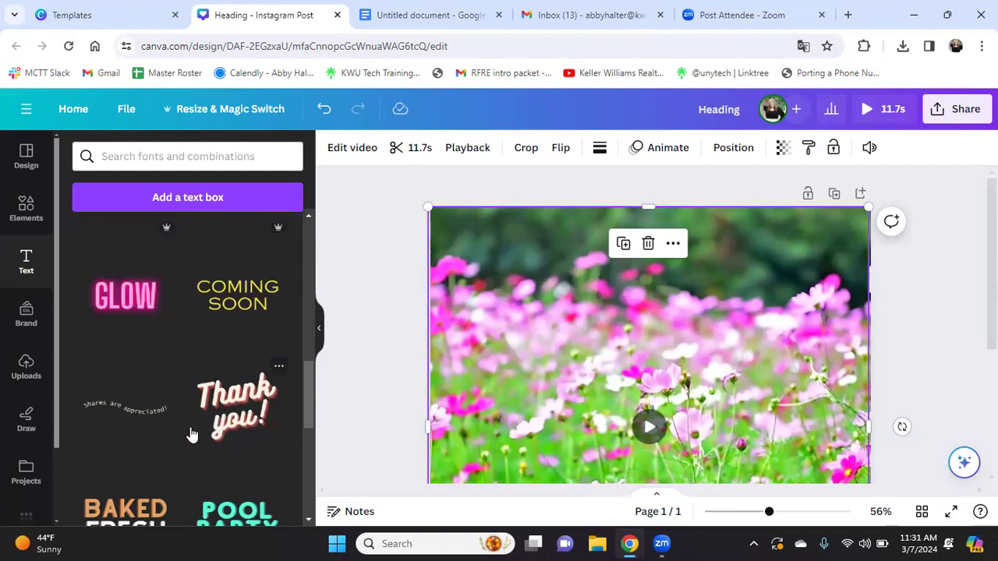
Add the "Shares are appreciated!" font combination, move it to the upper part of the page and color it black
click(149, 420)
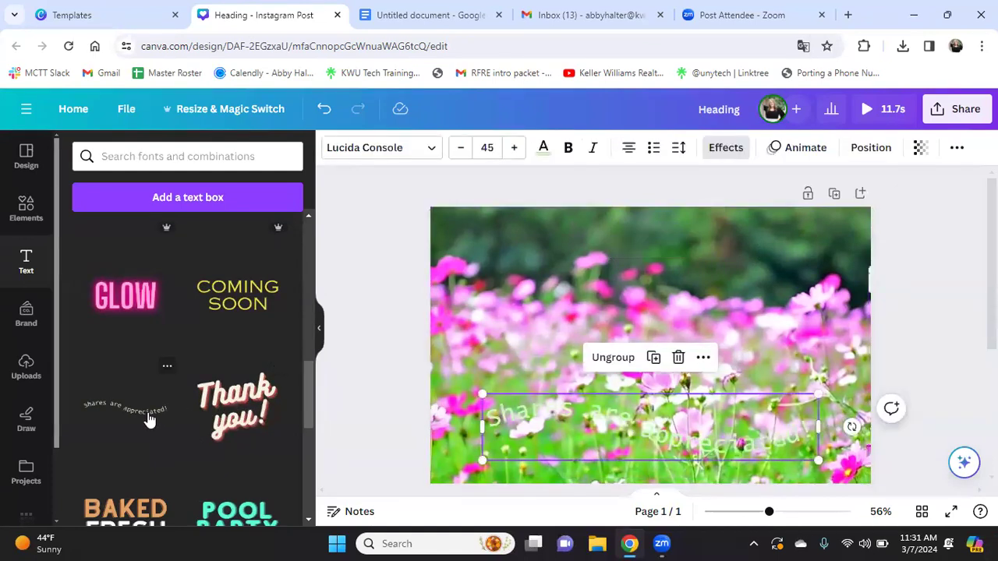
drag(617, 414, 637, 247)
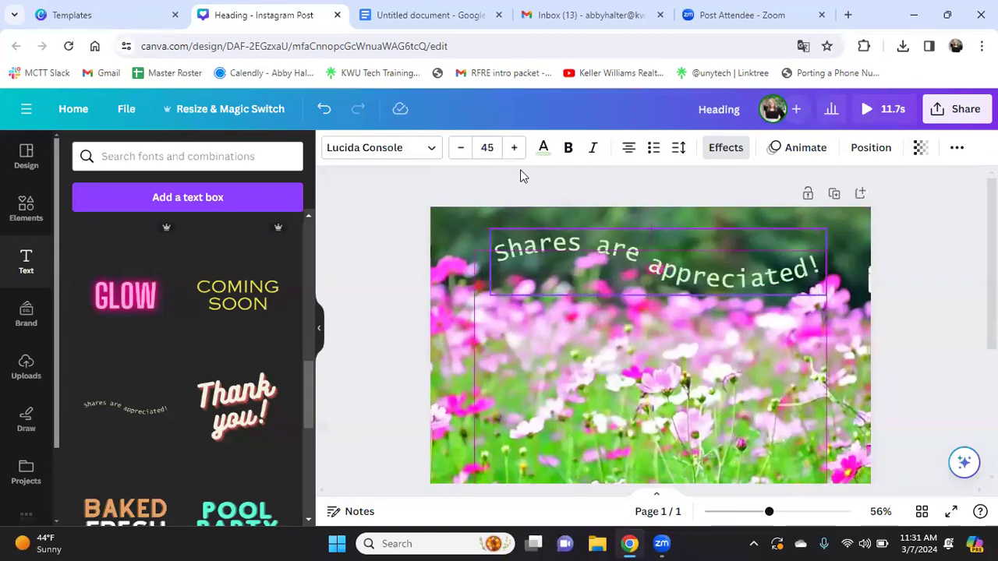
click(117, 236)
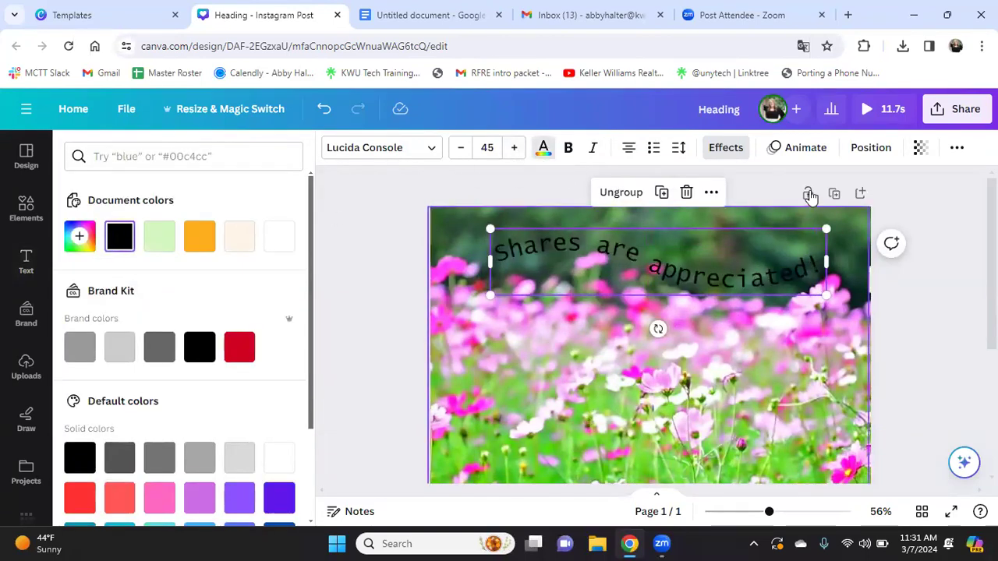
Lower the opacity of the duplicate video that covers the heading and flower graphic
click(811, 214)
click(783, 147)
drag(767, 209, 530, 227)
Move the curved "Shares are appreciated!" text to just below the heading
click(530, 238)
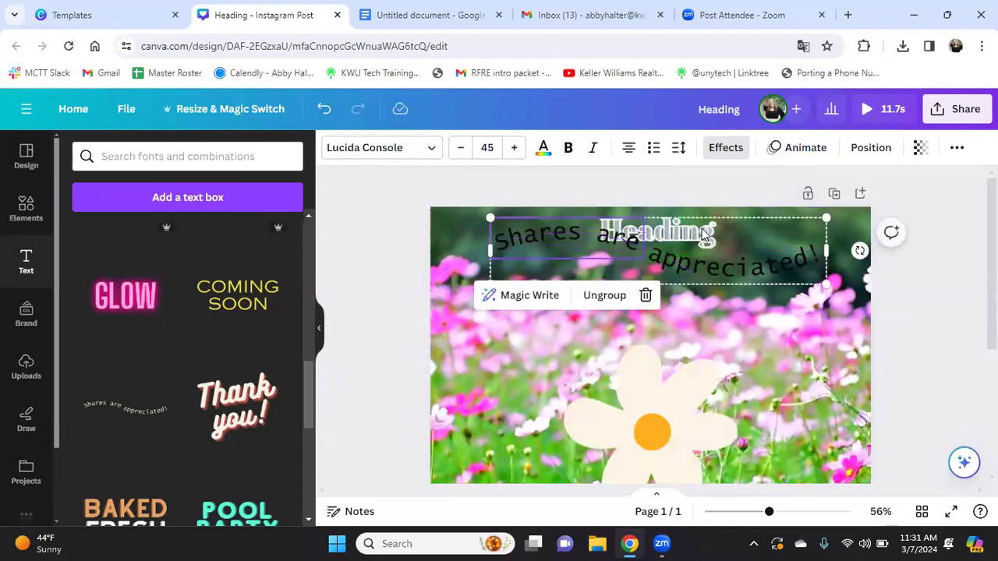
drag(728, 295, 720, 328)
click(721, 329)
click(723, 300)
Delete both parts of the "Shares are appreciated!" text from the page
click(692, 296)
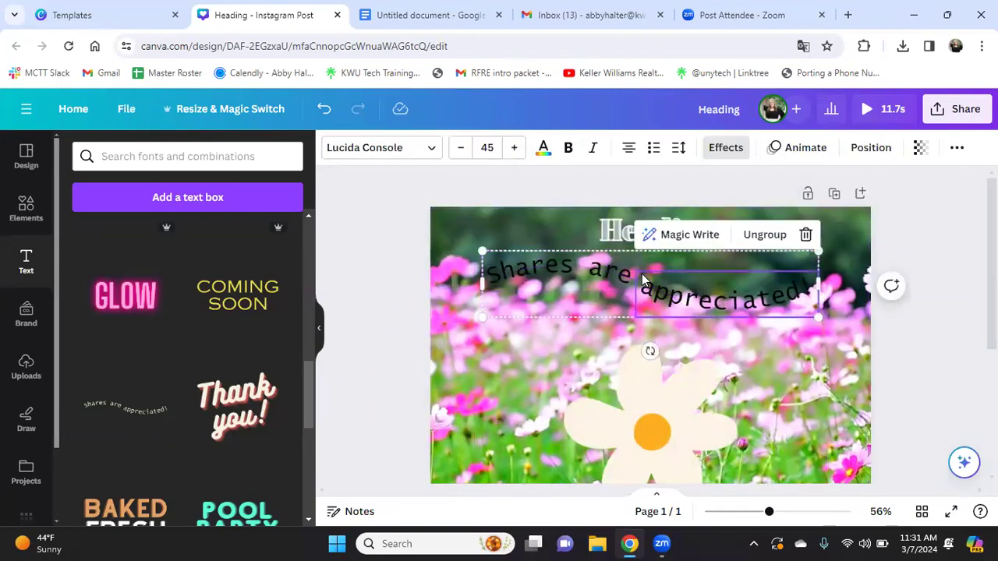
key(Delete)
click(694, 224)
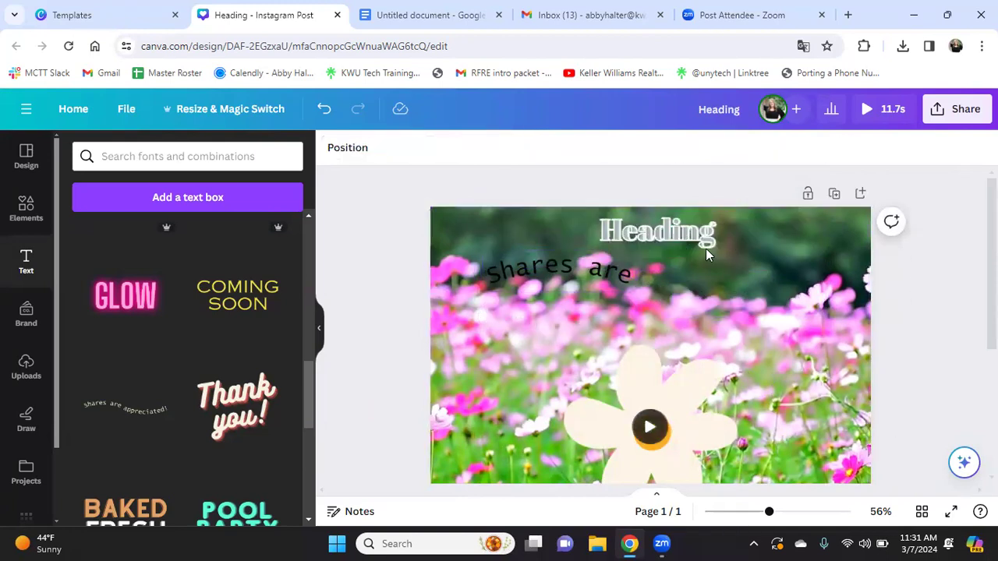
click(628, 261)
key(Delete)
click(651, 245)
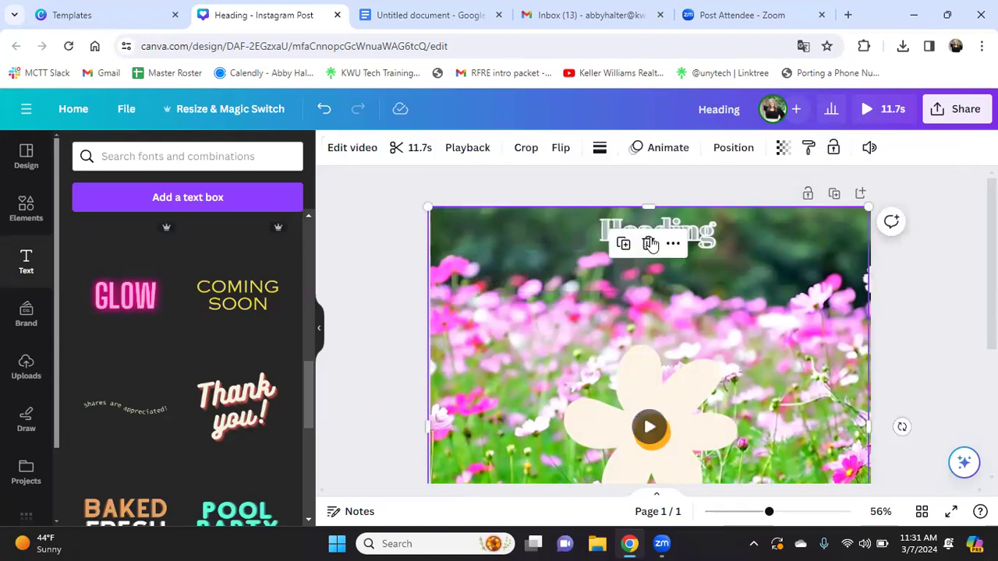
Add the pink GLOW font combination centred below the heading and give it the Pan text animation
click(101, 302)
drag(721, 364, 674, 342)
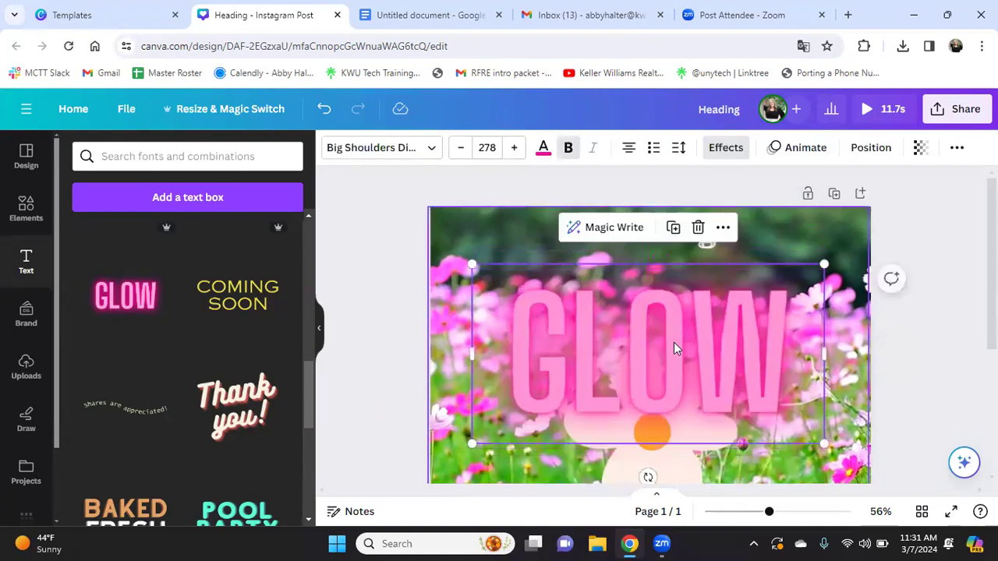
click(804, 153)
click(191, 348)
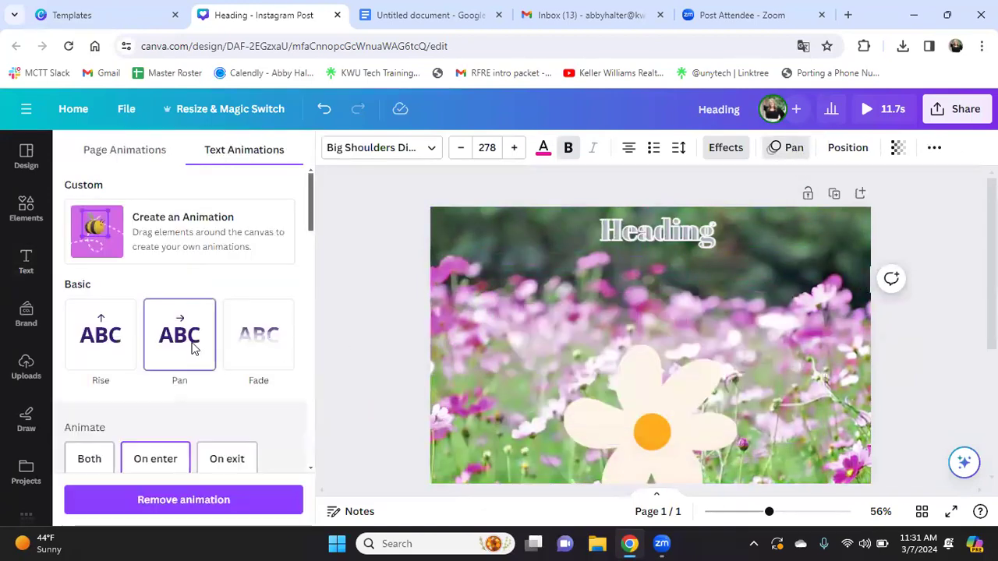
scroll(194, 347, down, 2)
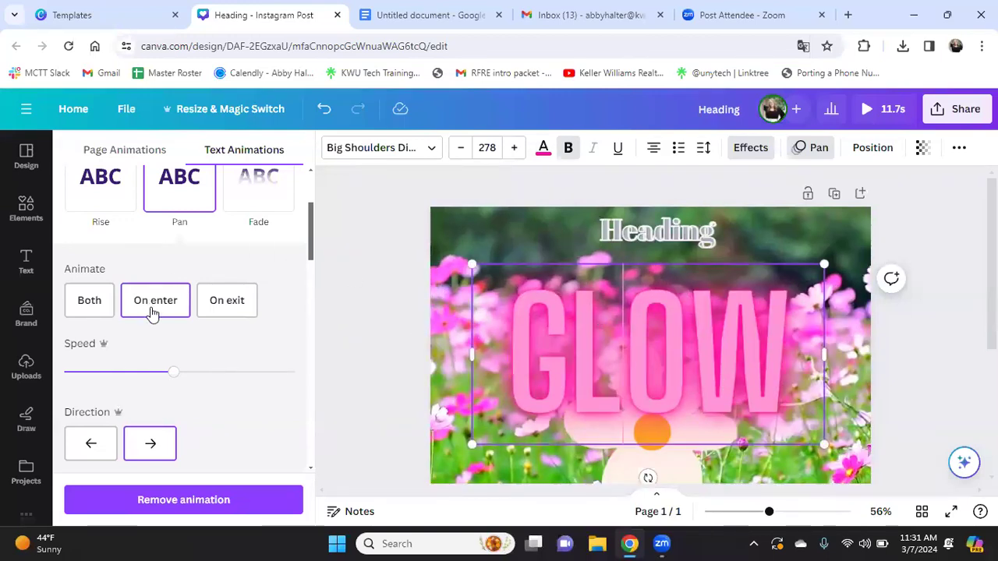
Change the GLOW text's animation to Fade on enter and close the animation settings
scroll(211, 338, up, 2)
click(241, 340)
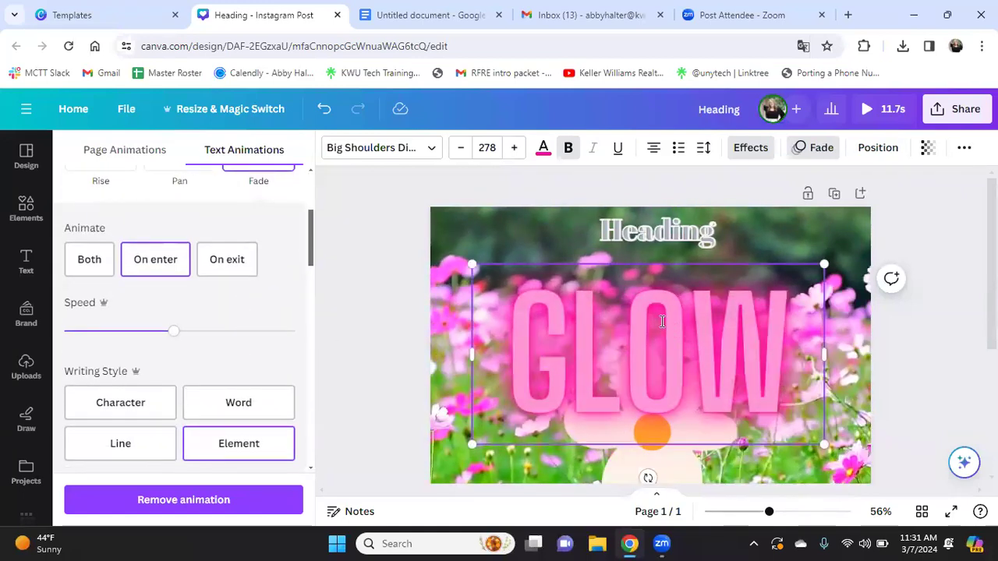
scroll(263, 281, up, 3)
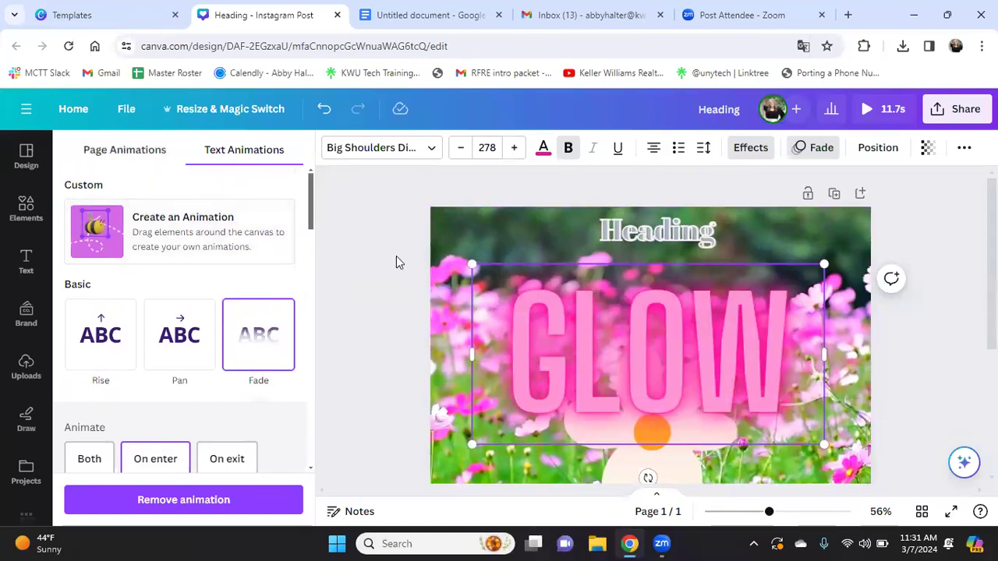
scroll(308, 247, down, 2)
scroll(320, 218, up, 2)
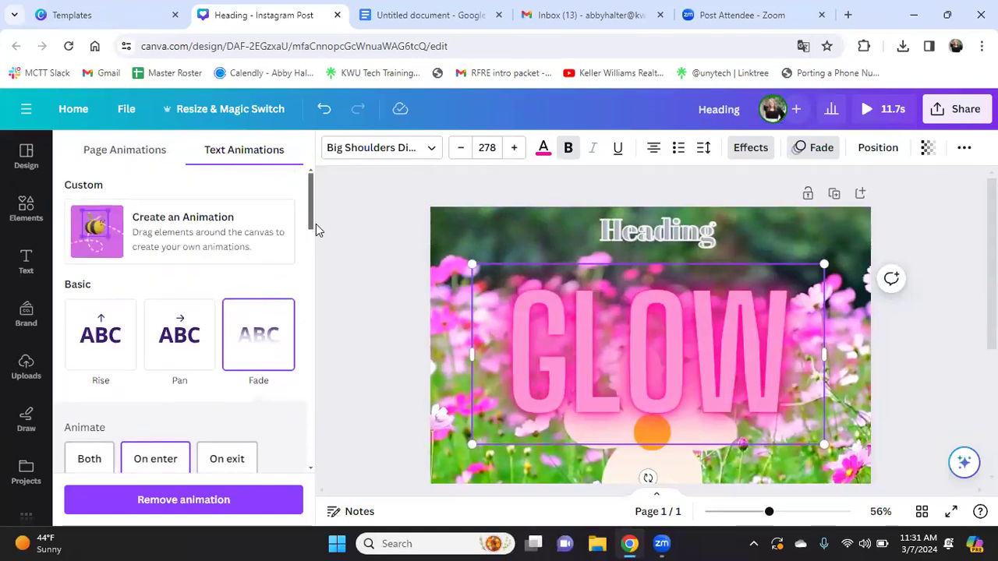
click(355, 271)
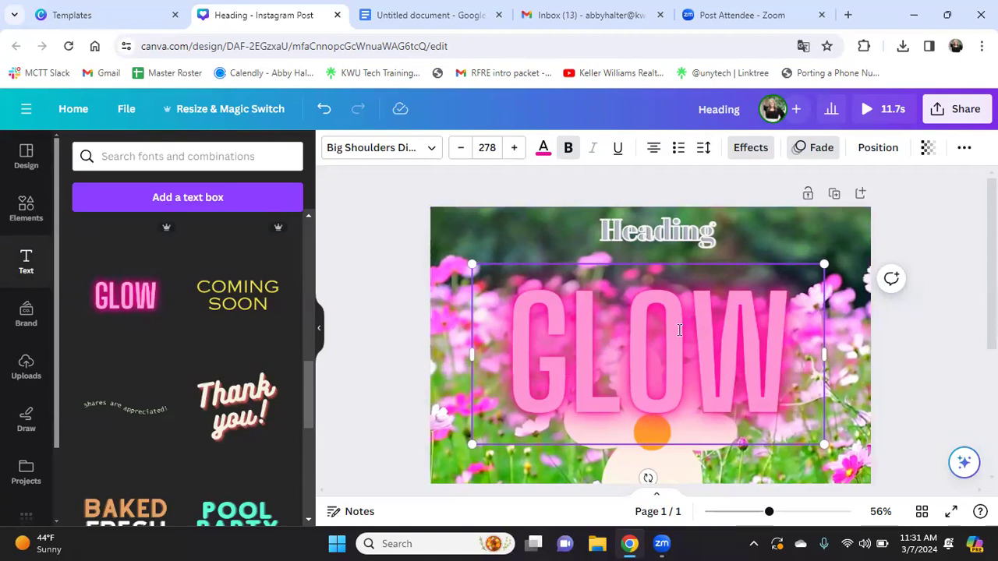
Recolour the page with the grey, black and red brand colours from the Brand Kit
click(28, 320)
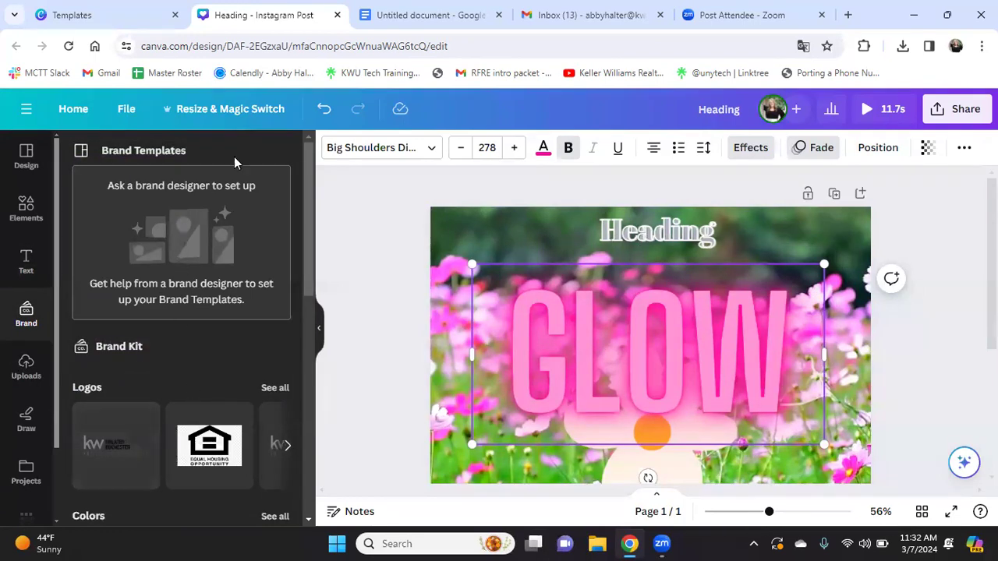
scroll(203, 272, down, 2)
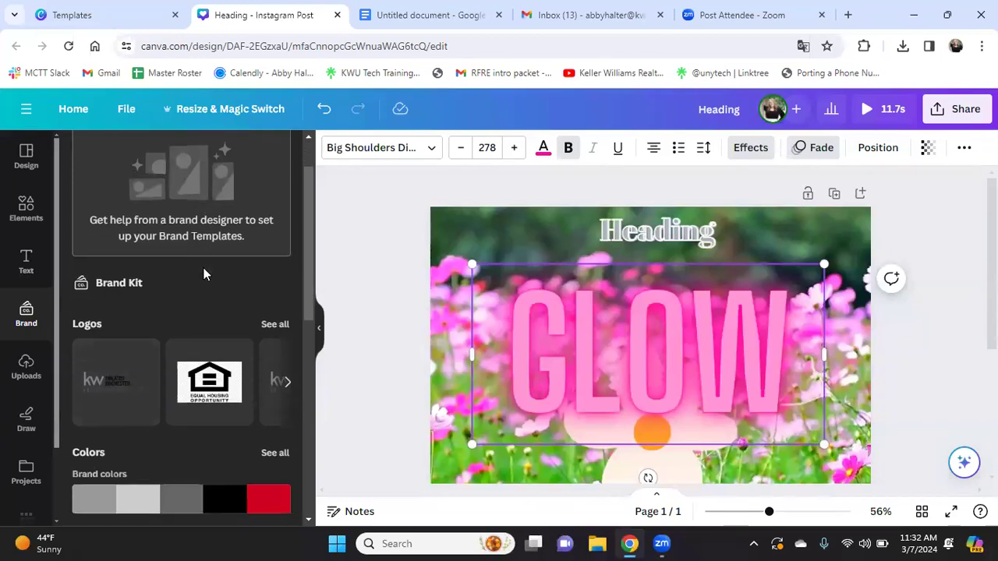
scroll(217, 316, down, 2)
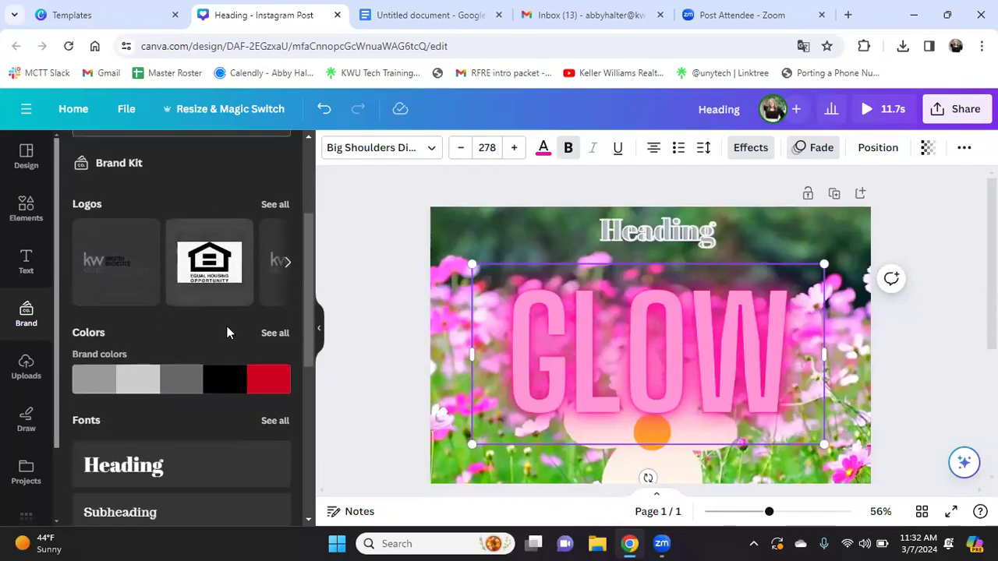
click(273, 298)
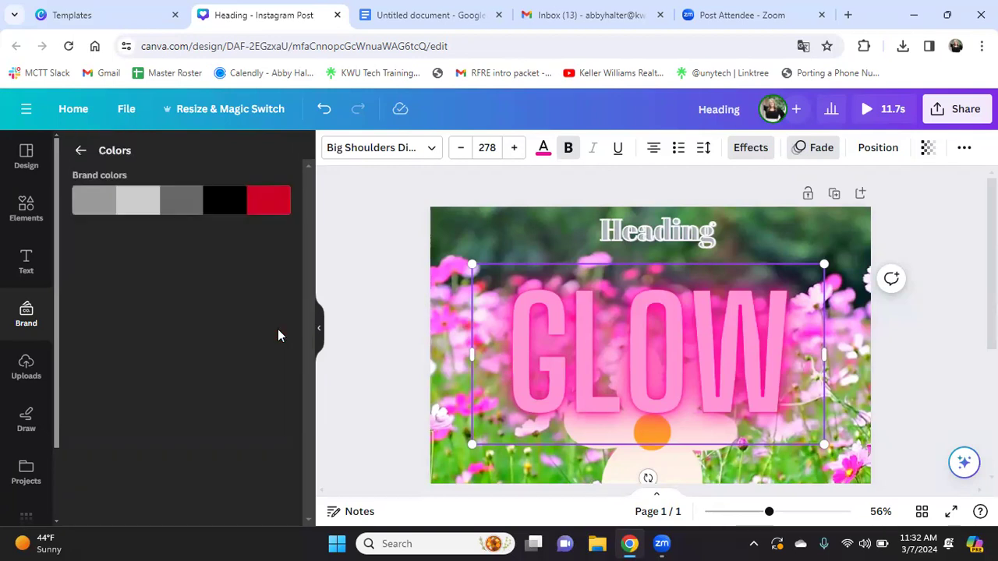
click(98, 204)
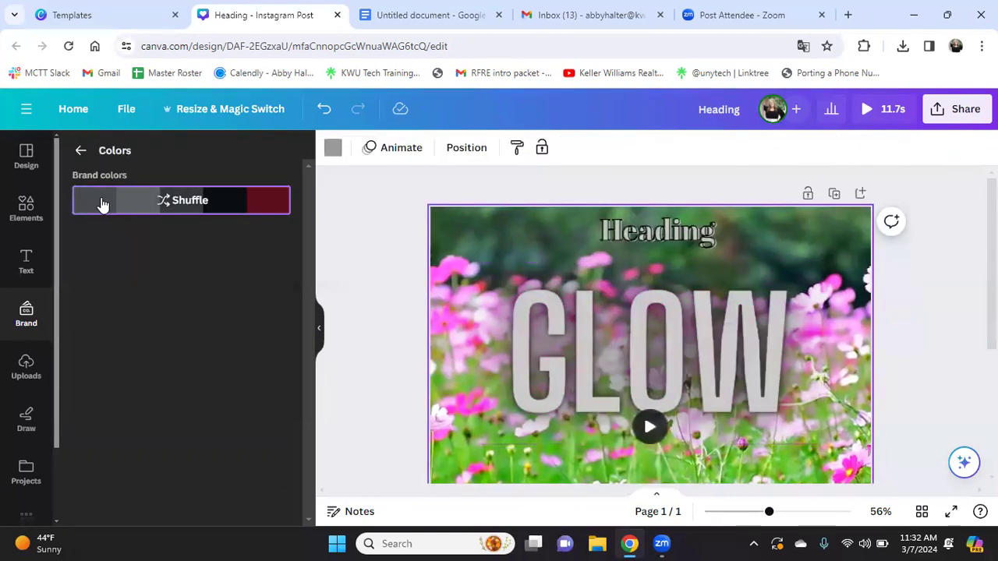
Review the Brand Kit's fonts, brand voice, photos, graphics and icons sections
click(82, 152)
scroll(206, 344, down, 5)
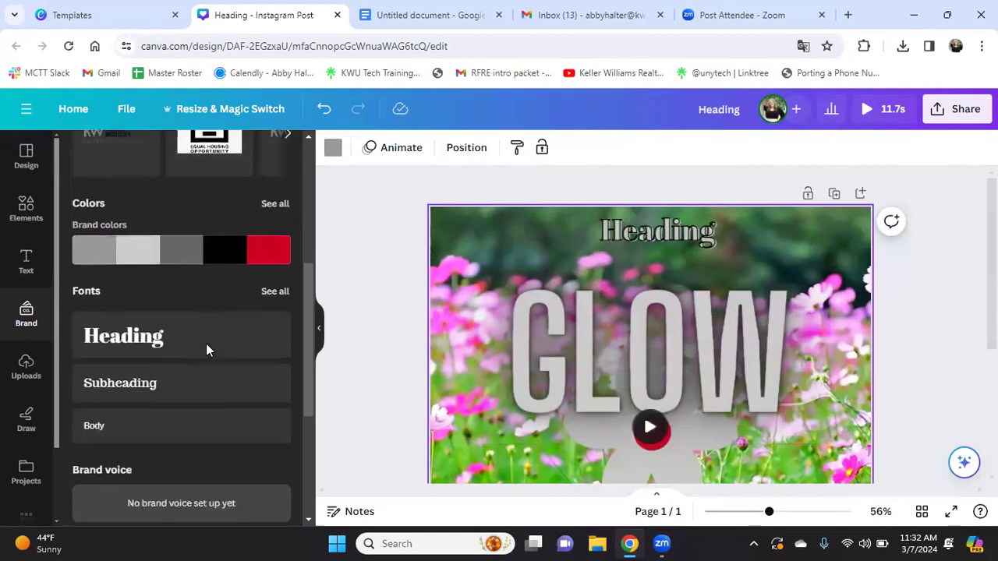
scroll(223, 347, down, 1)
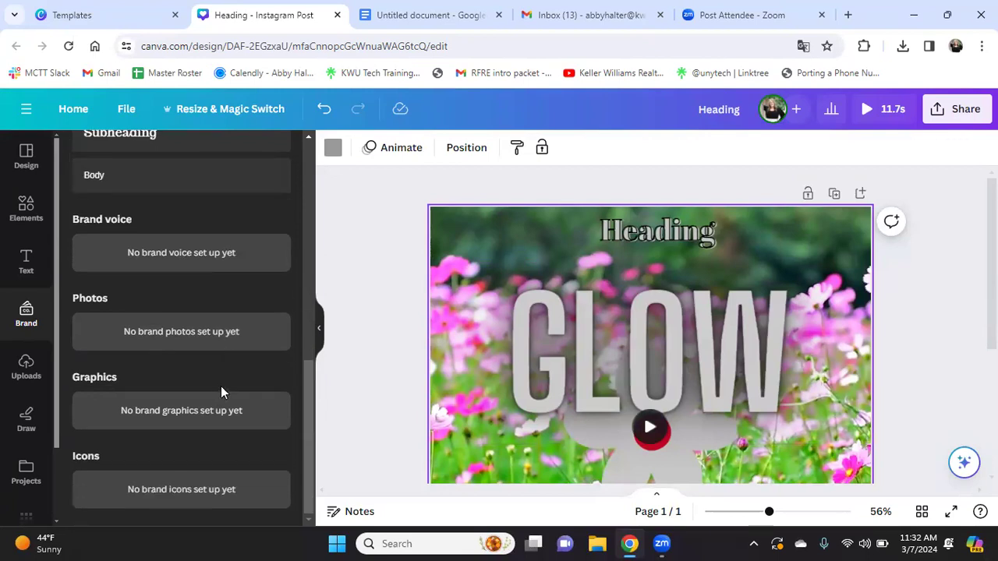
scroll(221, 389, up, 5)
scroll(180, 362, up, 2)
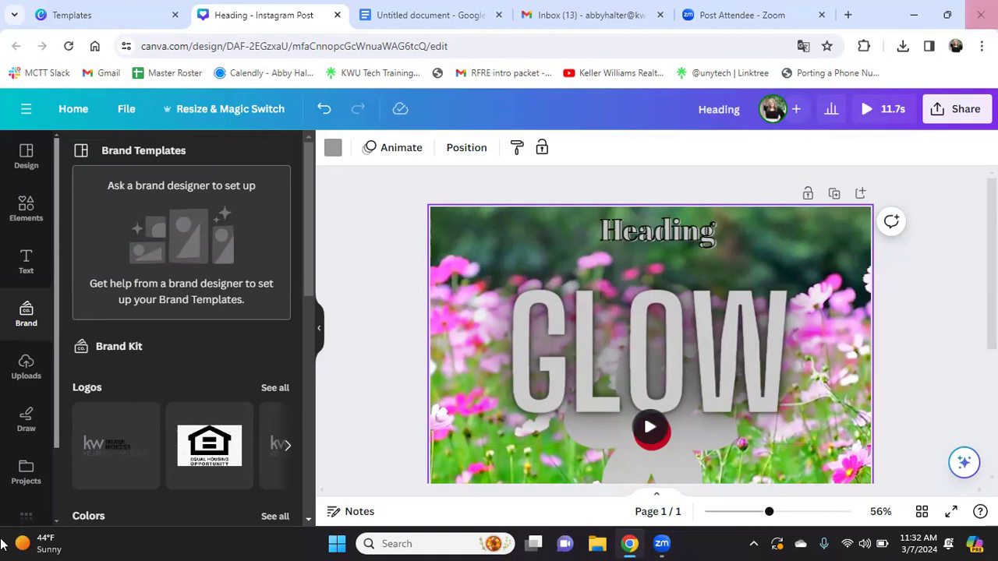
Browse the uploaded images, including the headshots, MLS graphics and Keller Williams logos
click(26, 363)
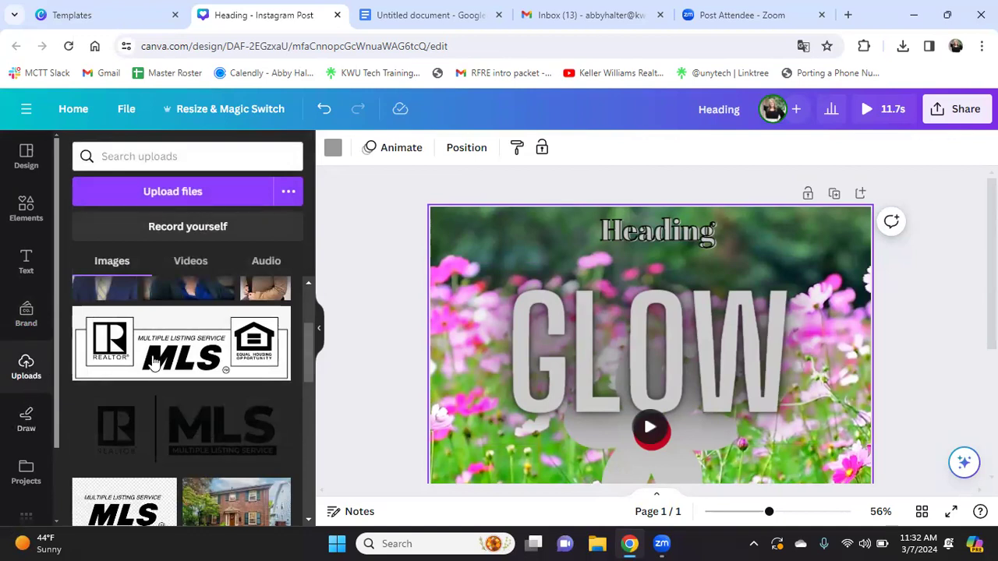
scroll(156, 363, up, 3)
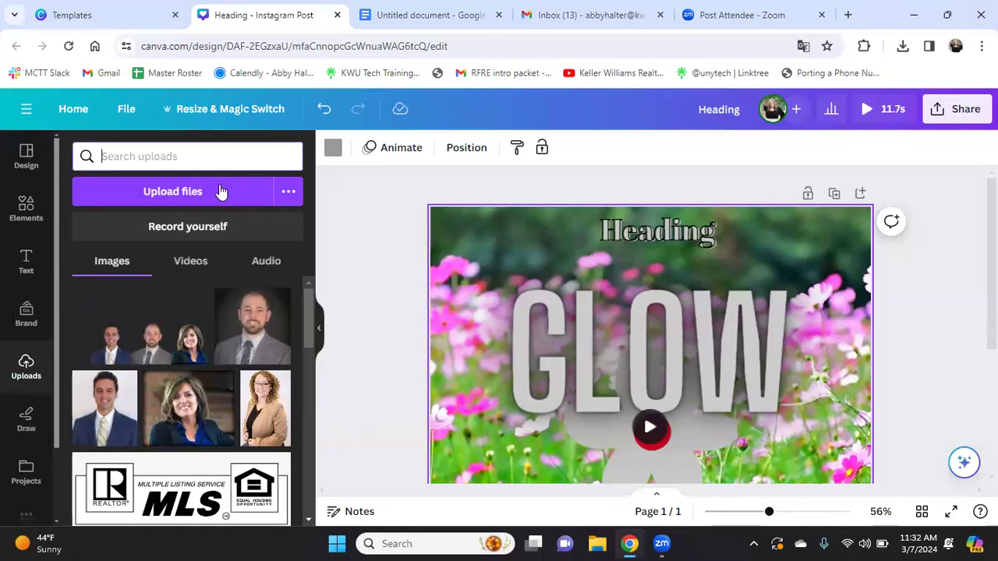
scroll(234, 359, down, 10)
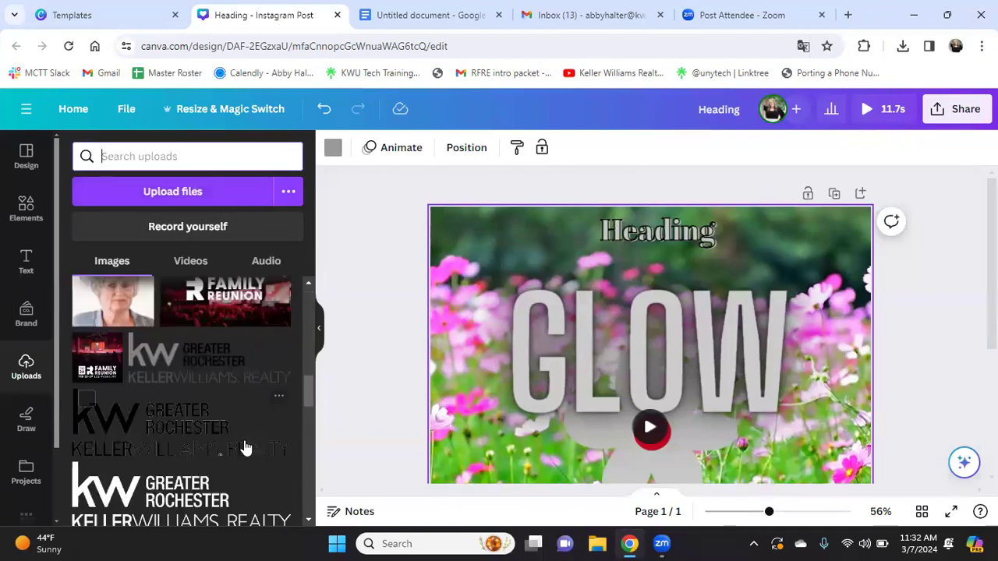
scroll(213, 356, up, 5)
scroll(125, 365, down, 4)
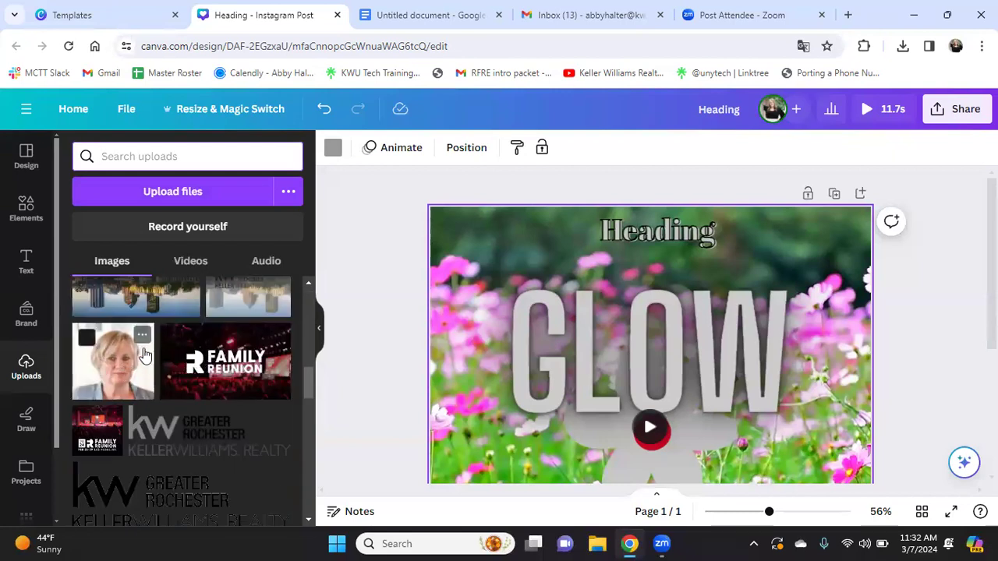
scroll(212, 437, down, 3)
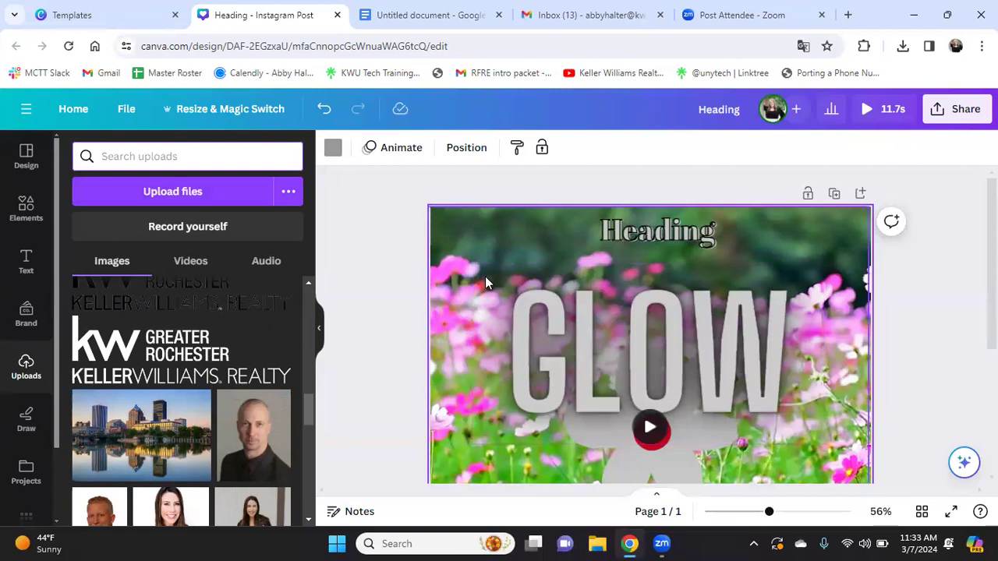
scroll(272, 357, down, 5)
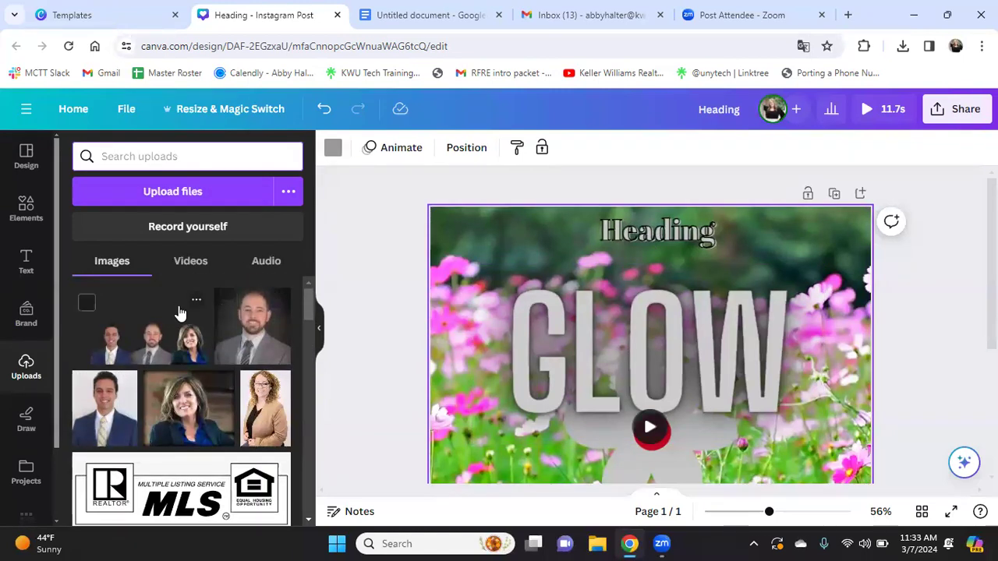
Inspect the tagging and move-to-folder options of the uploaded Untitled Design - 1 image without changing anything
click(195, 302)
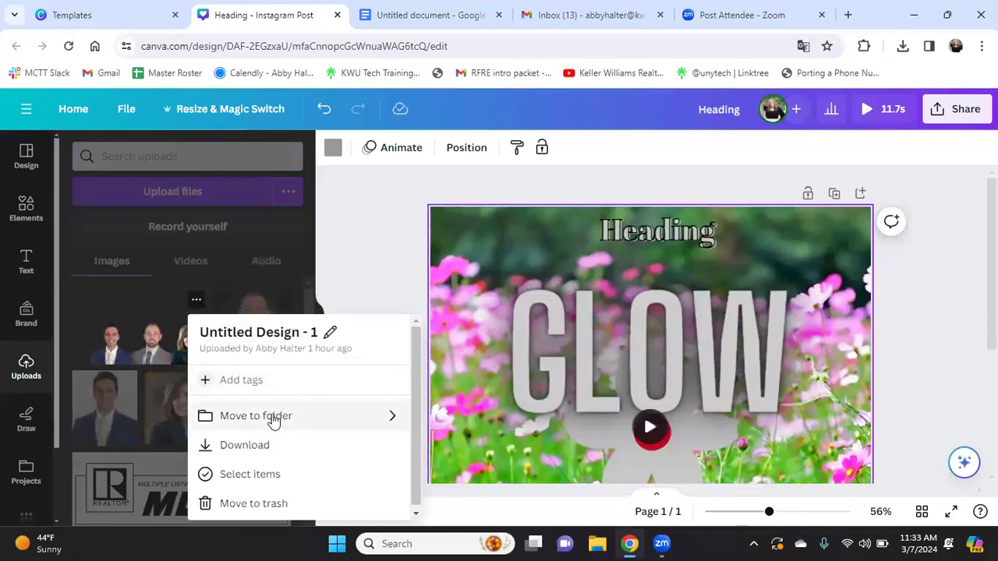
click(267, 382)
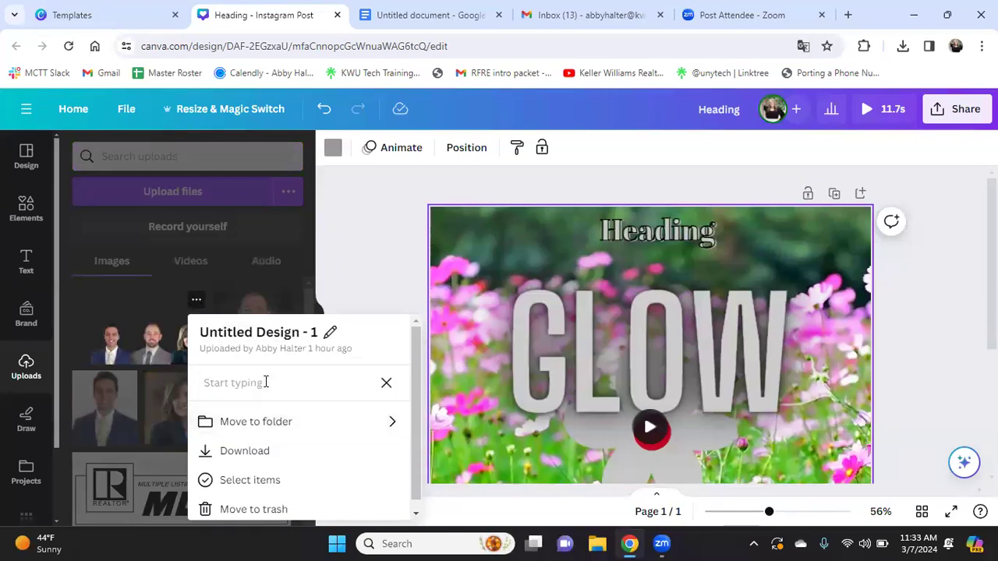
click(386, 383)
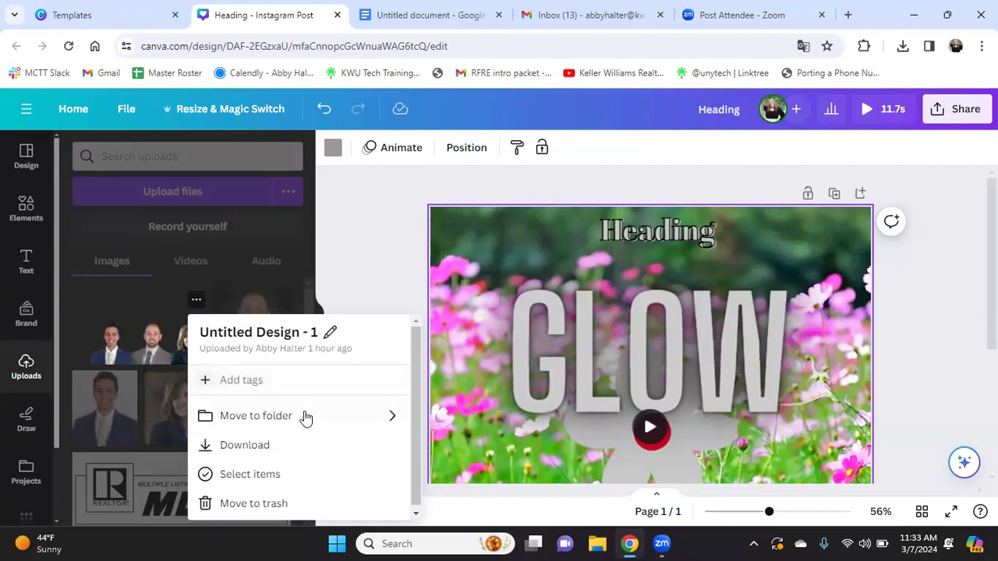
click(374, 422)
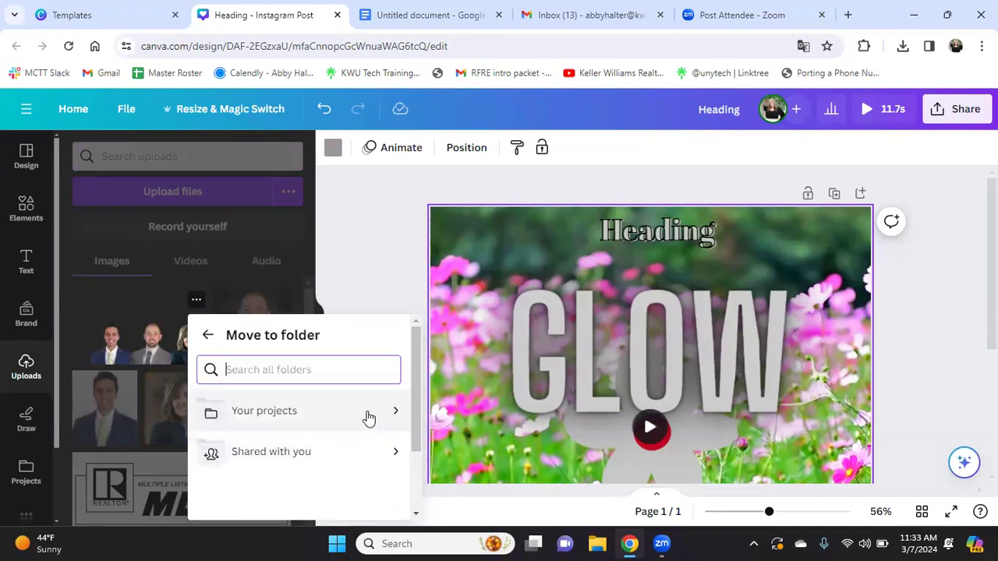
click(373, 419)
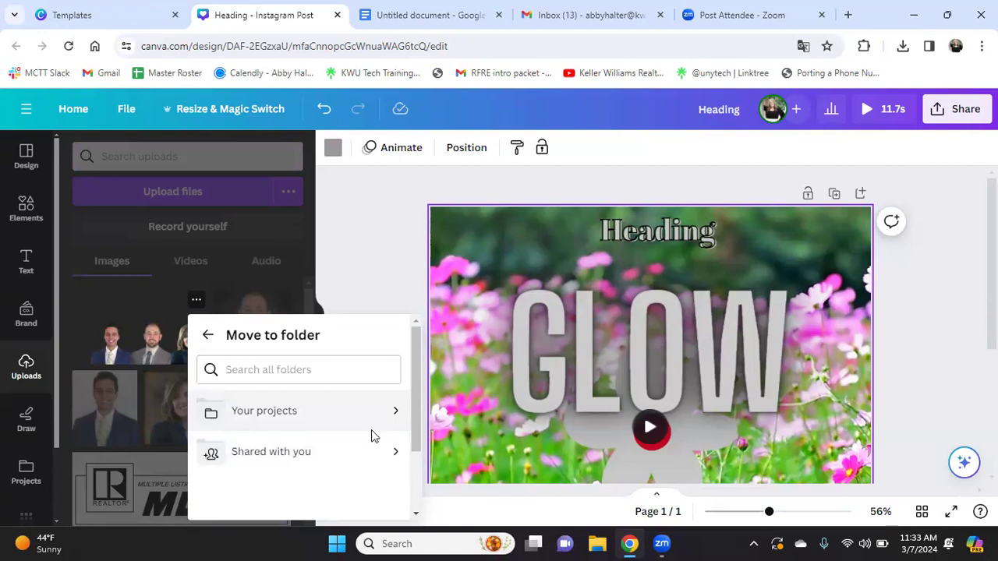
click(207, 334)
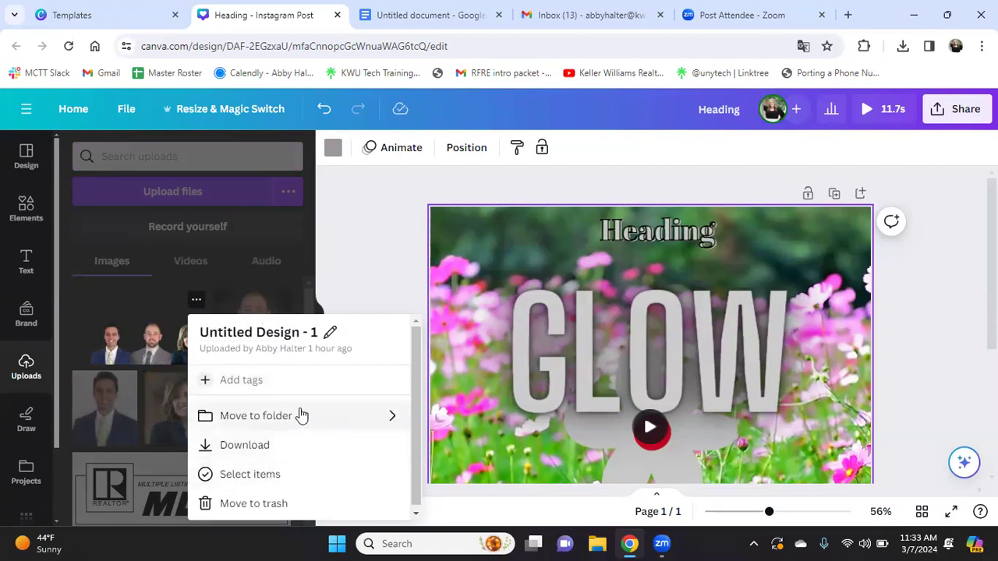
click(338, 282)
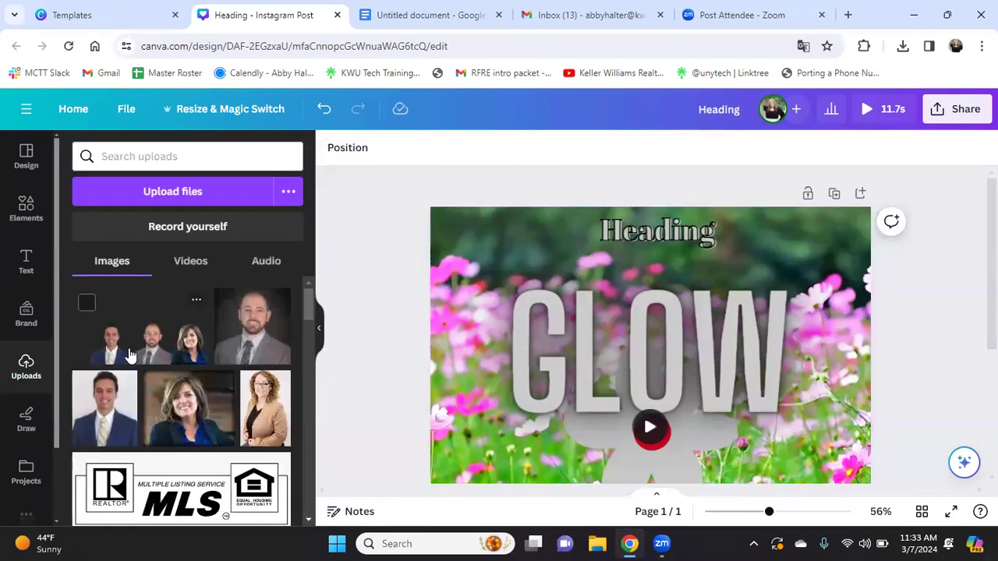
Search the uploads for kw, replacing that term with a person's first name
click(166, 158)
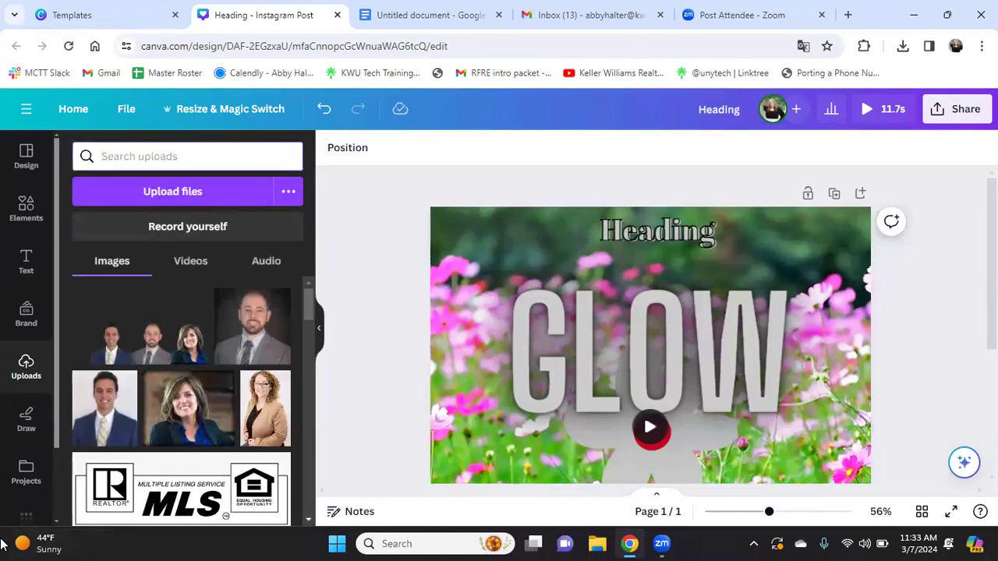
text(k)
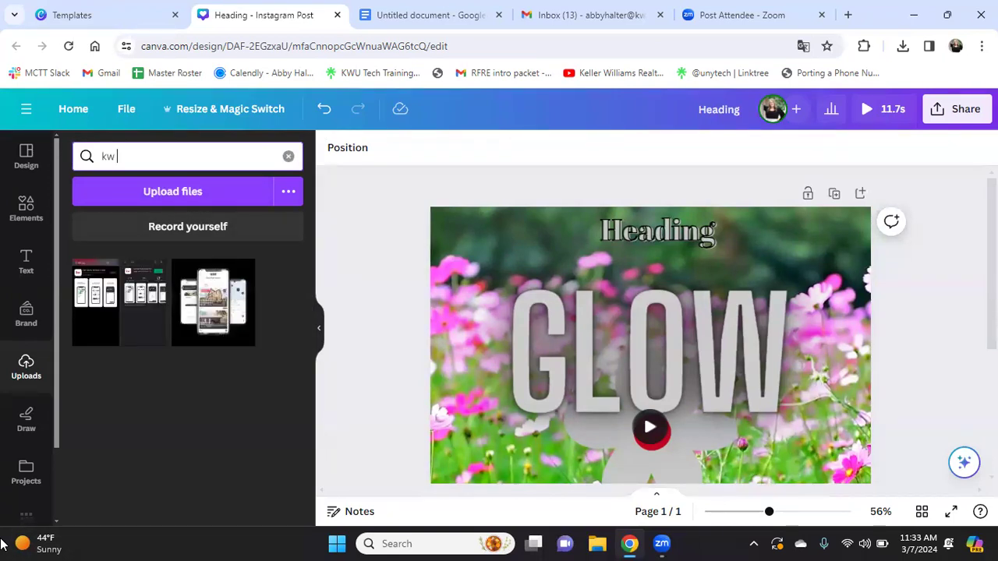
key(BackSpace)
text(corey)
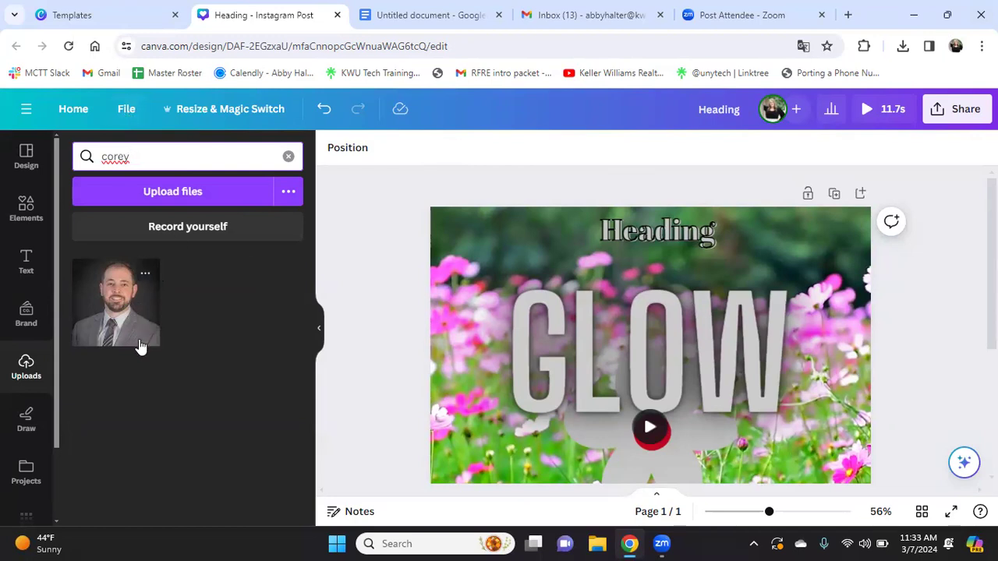
Inspect the file details and tag entry field of the man's headshot without adding a tag
click(147, 276)
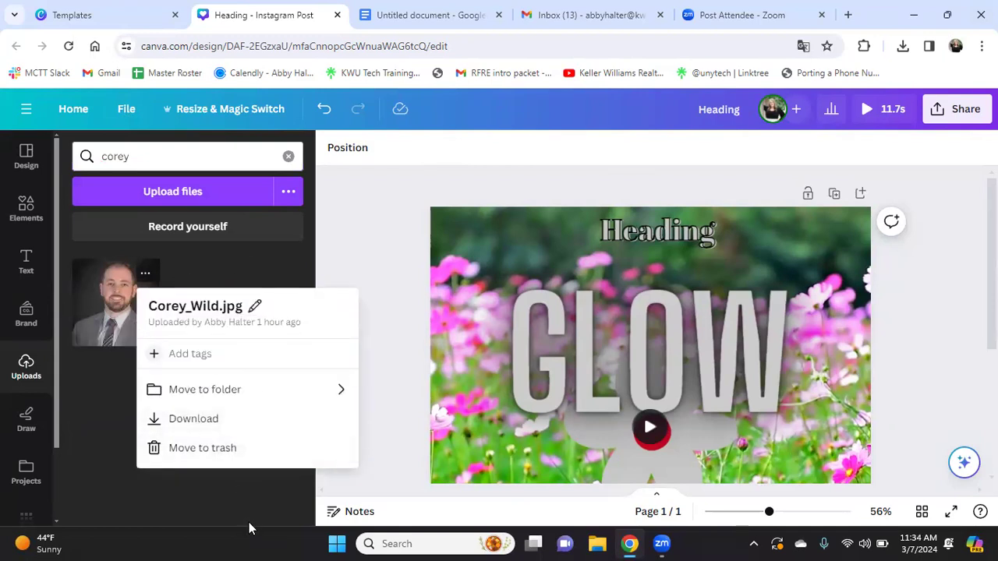
click(222, 487)
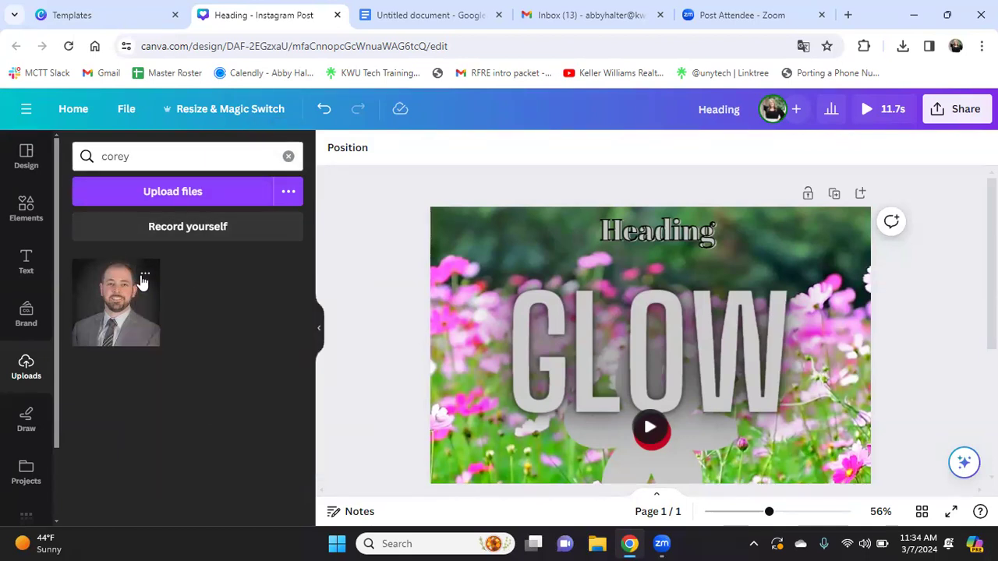
click(145, 276)
click(202, 353)
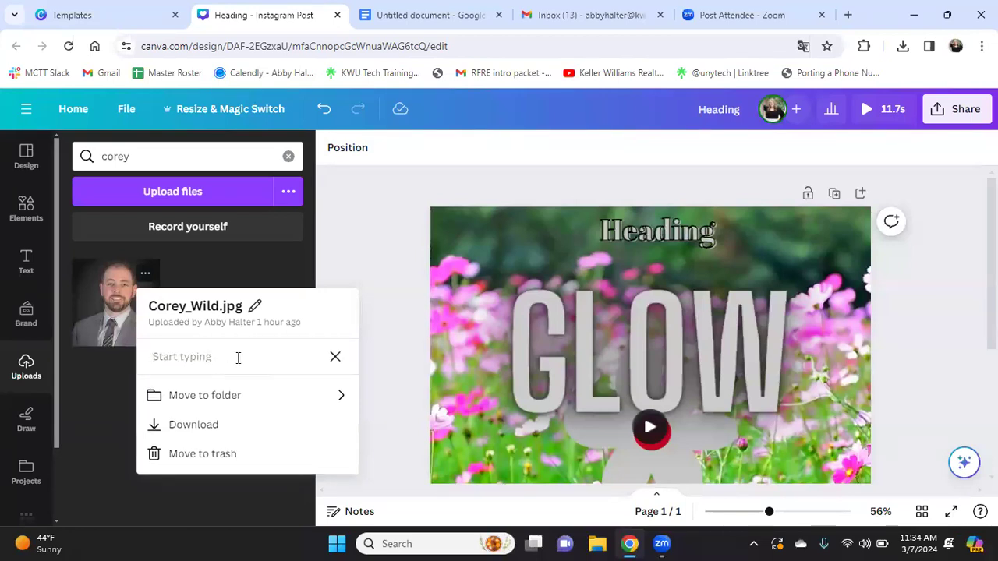
click(240, 267)
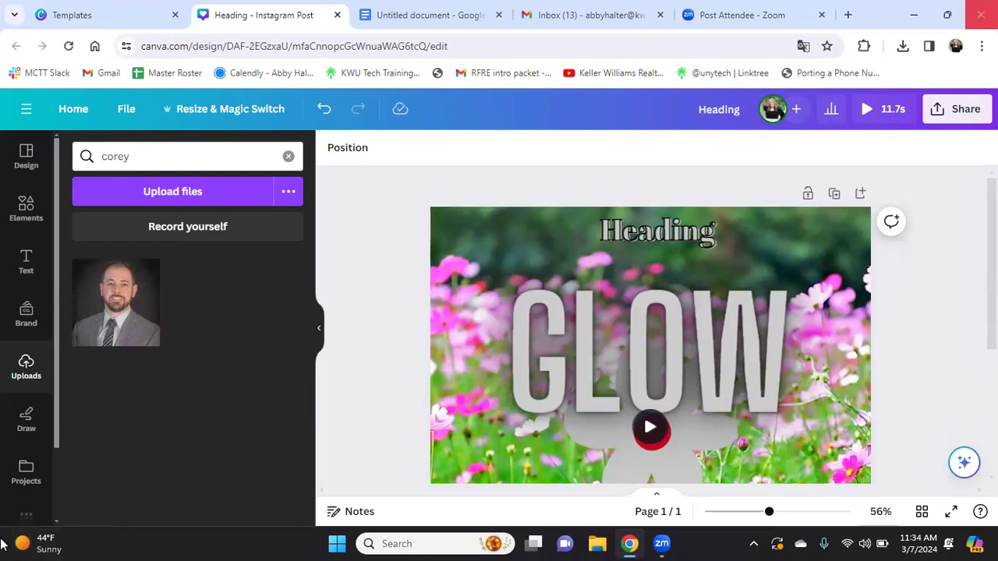
Revisit the Brand Kit's logos and colours, and return to the uploads
click(25, 313)
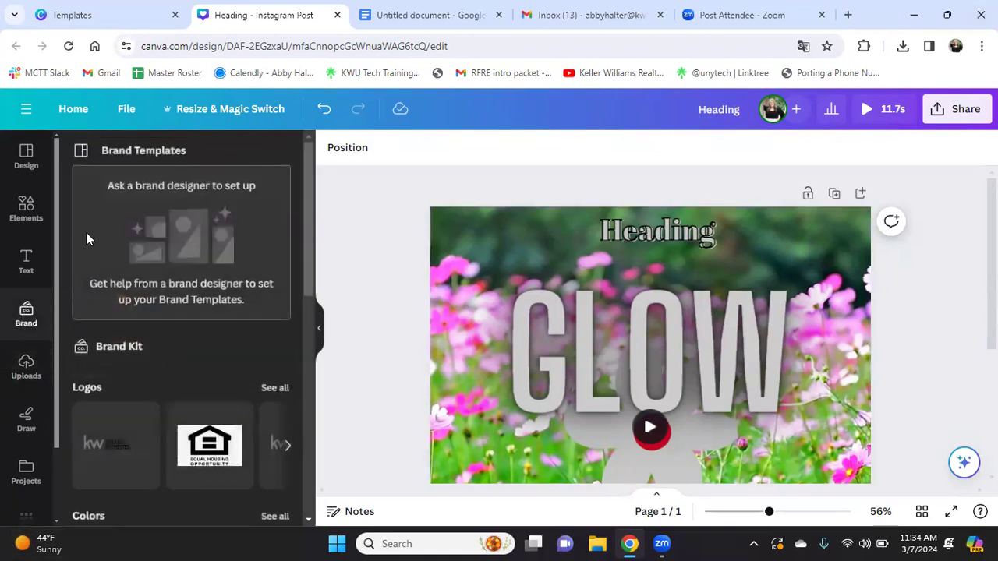
scroll(265, 417, down, 1)
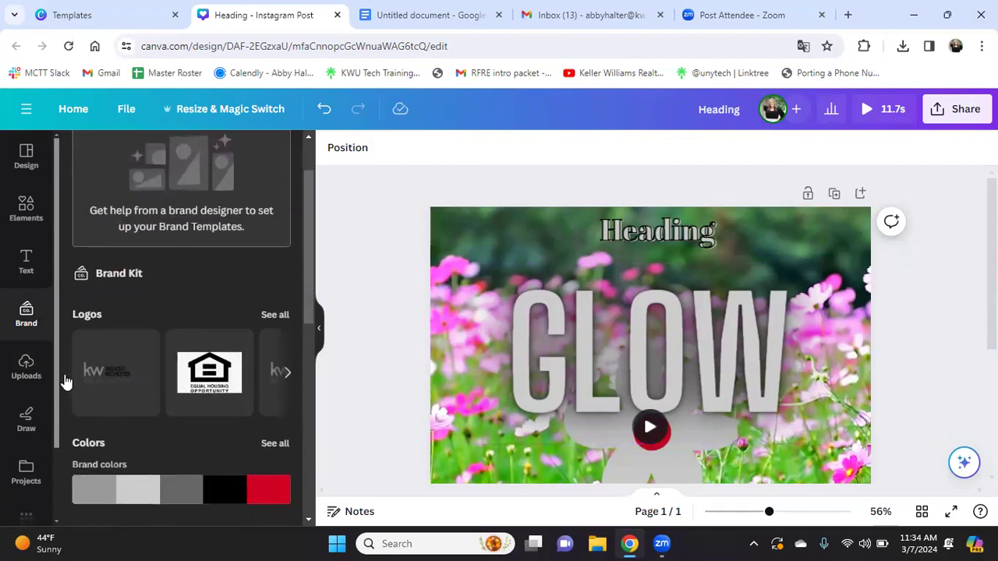
click(23, 368)
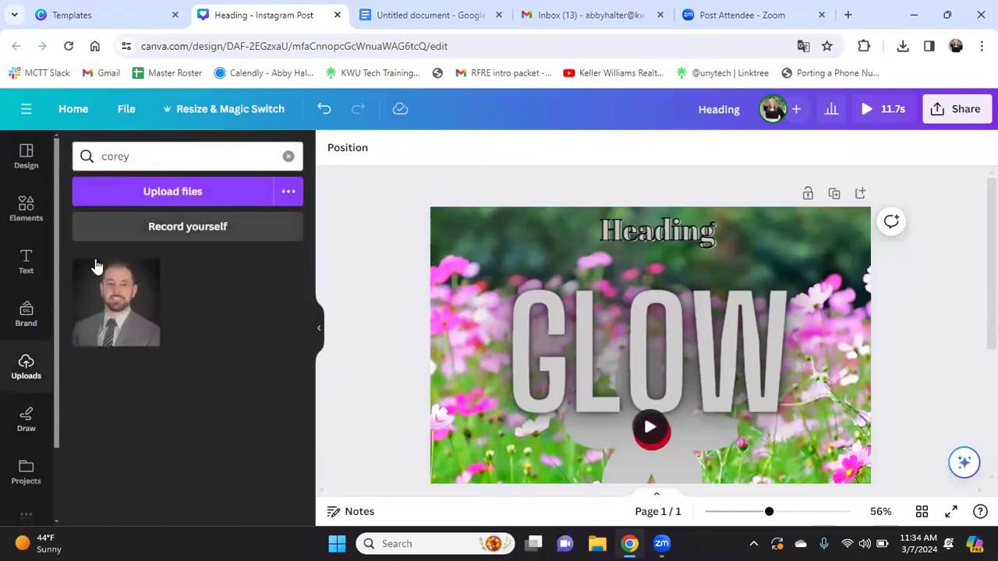
Draw a short pen stroke on the video beside the Heading text, and erase it
scroll(17, 393, down, 1)
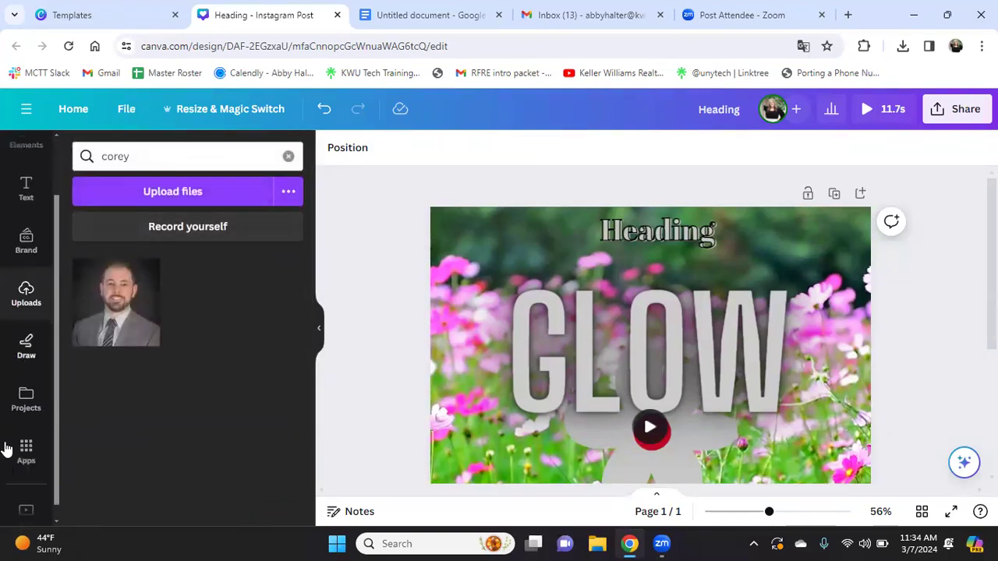
click(27, 355)
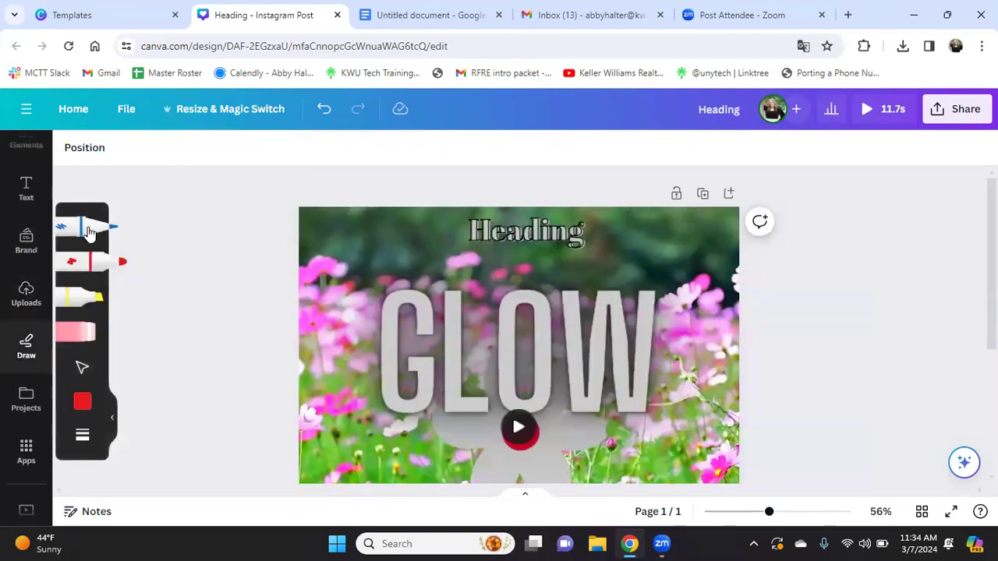
click(99, 240)
mouse_move(414, 230)
mouse_down()
mouse_move(446, 235)
mouse_move(409, 269)
mouse_move(373, 236)
mouse_move(422, 230)
mouse_up()
click(82, 332)
mouse_move(390, 275)
mouse_down()
mouse_move(357, 238)
mouse_move(432, 236)
mouse_up()
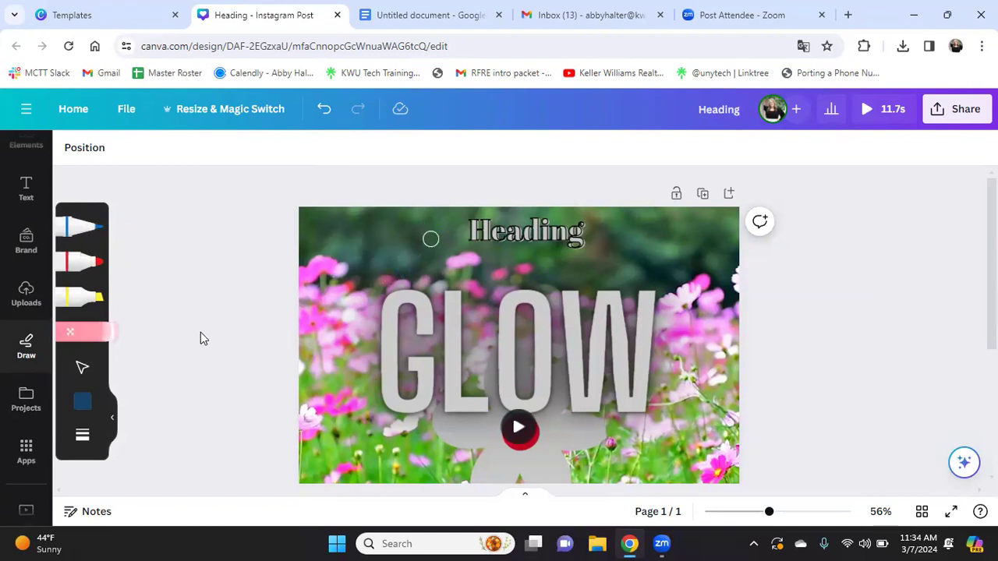
Look through the saved designs and folders in the projects, and through the featured, trending and More from Canva apps
click(31, 406)
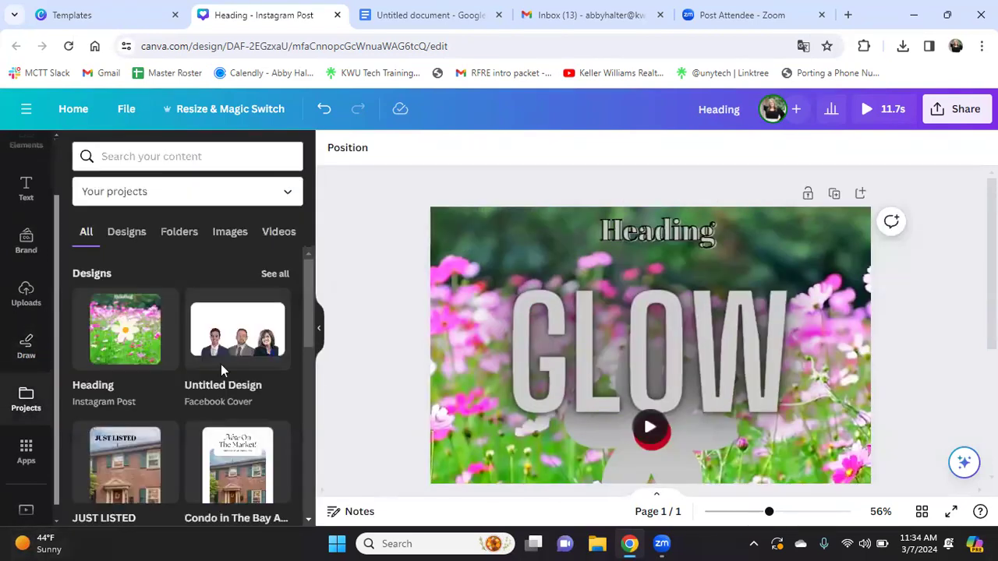
scroll(205, 403, down, 2)
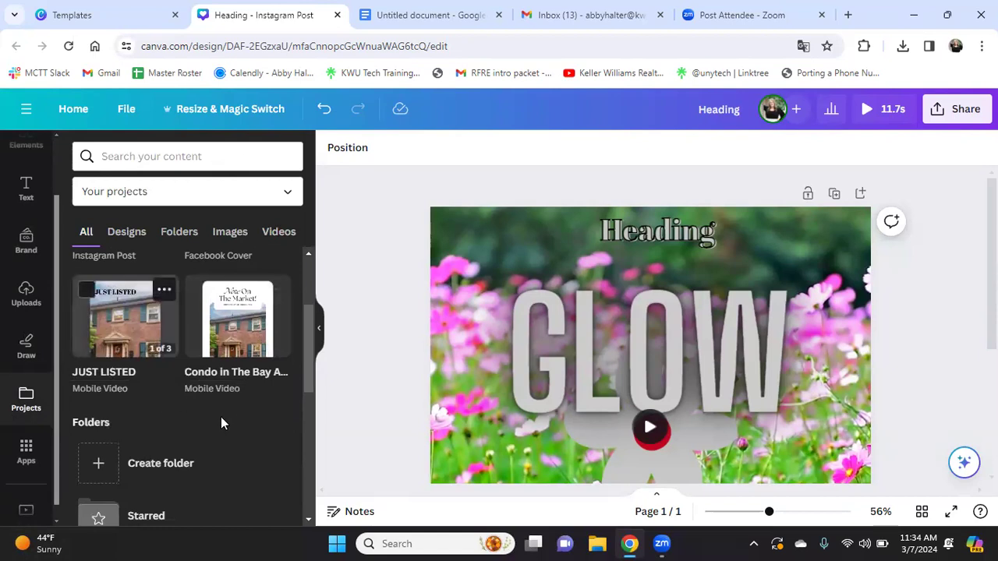
scroll(207, 402, up, 2)
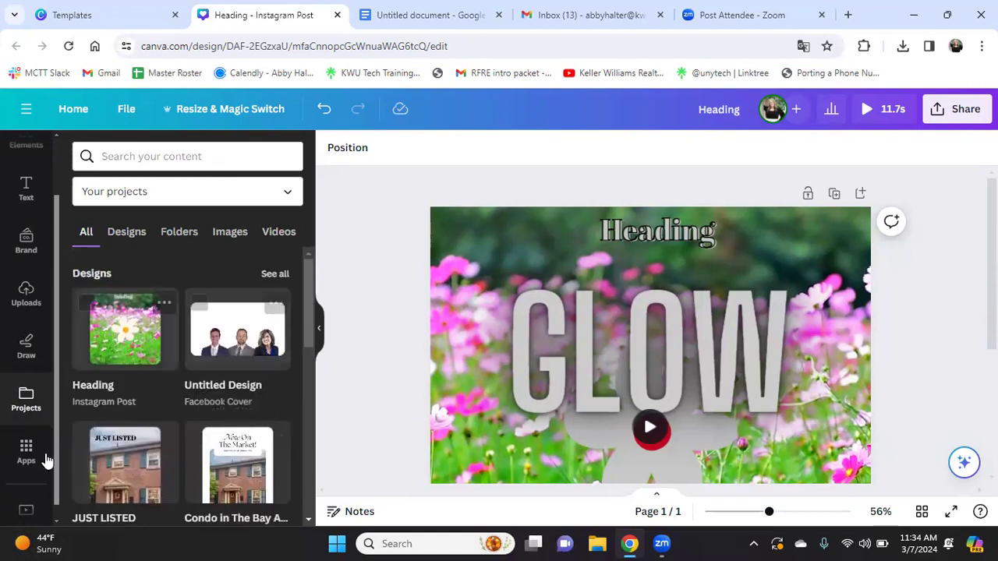
scroll(45, 459, down, 1)
click(25, 441)
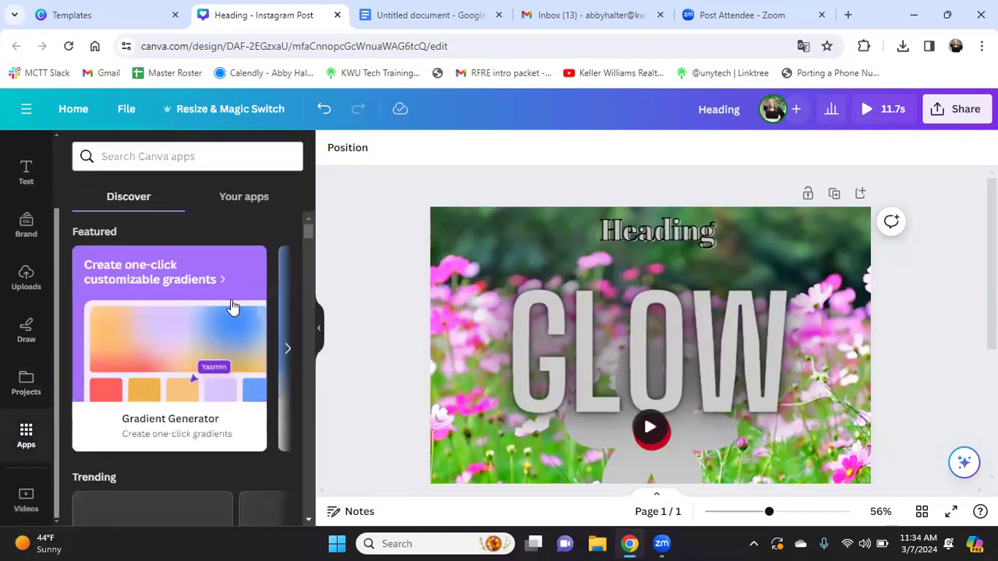
scroll(229, 357, down, 5)
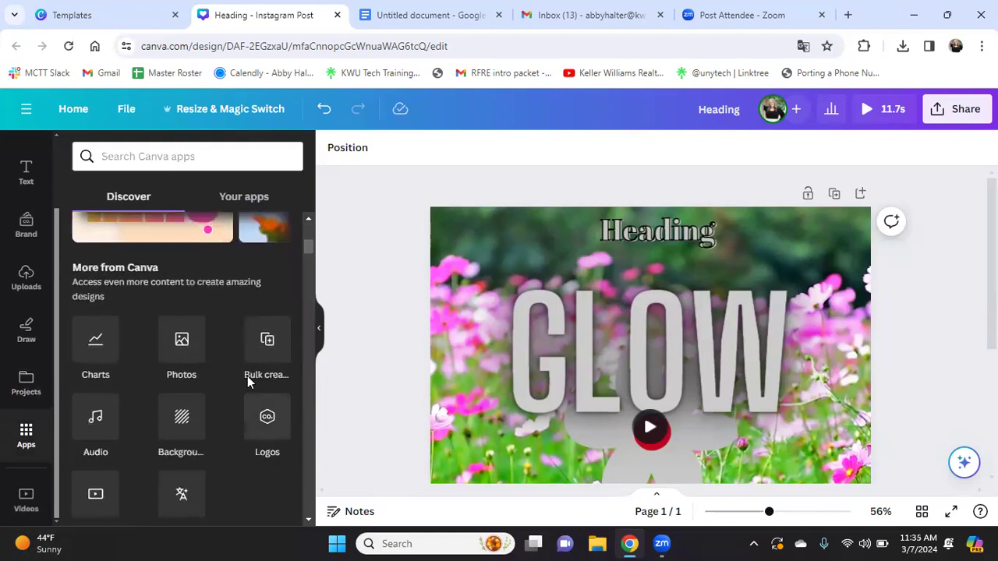
scroll(239, 411, up, 5)
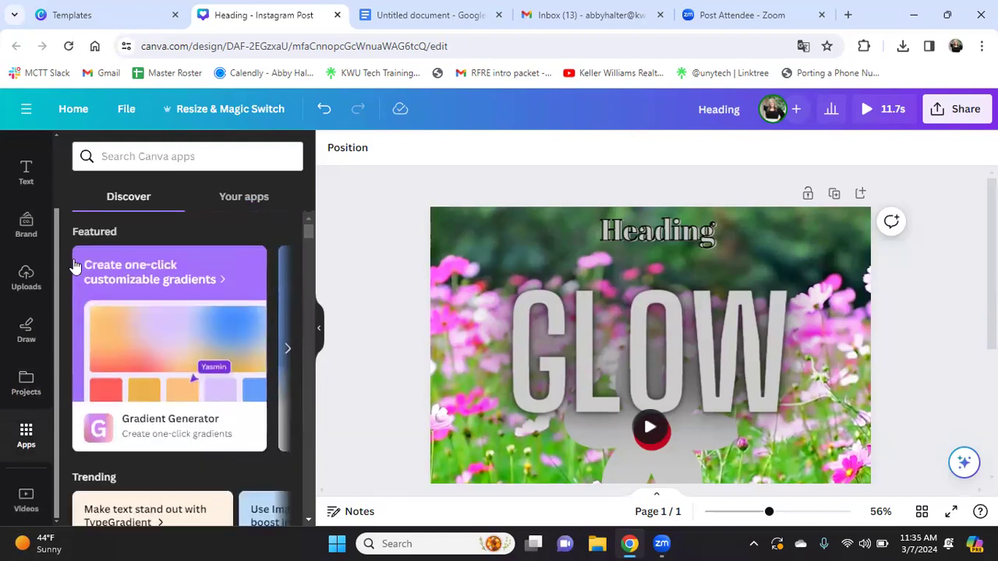
scroll(617, 374, down, 3)
scroll(617, 375, up, 3)
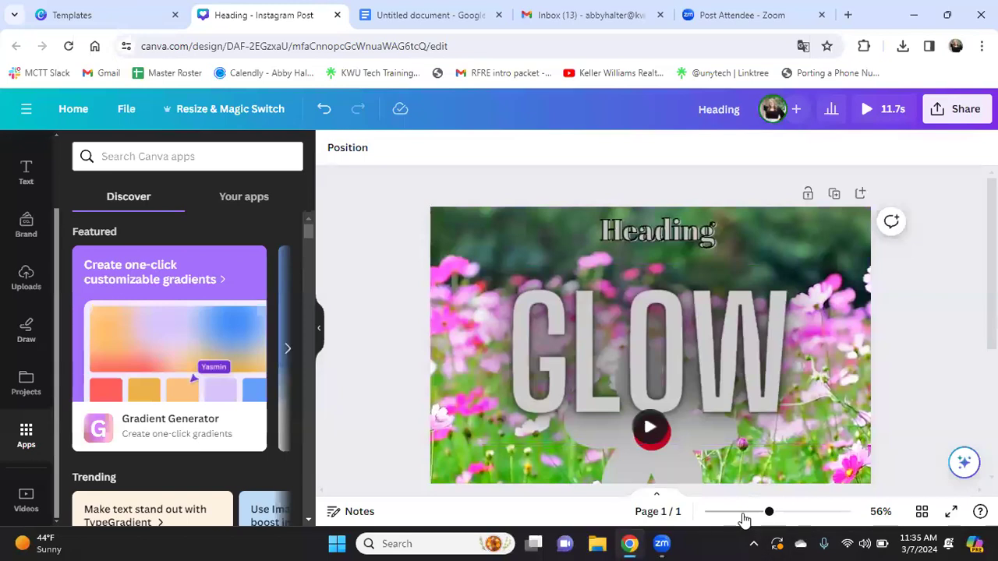
Duplicate the flower field page and add a blank page after the copy
click(743, 513)
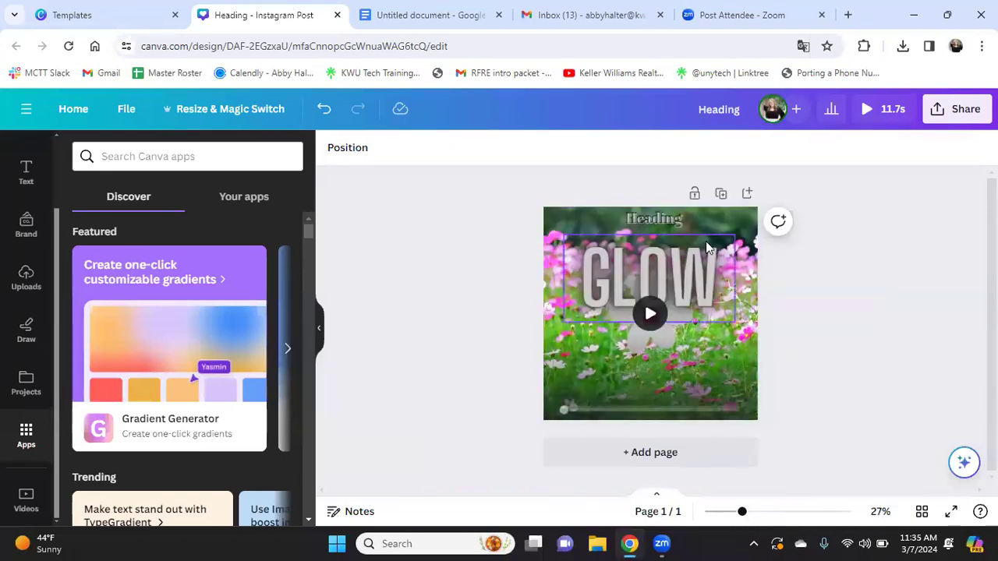
click(566, 224)
right_click(721, 195)
click(722, 195)
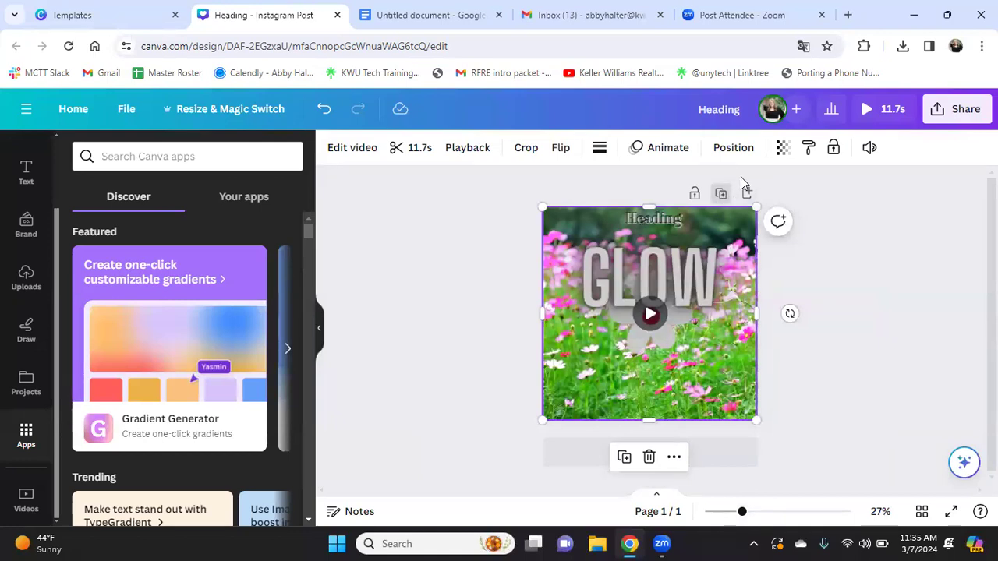
click(720, 193)
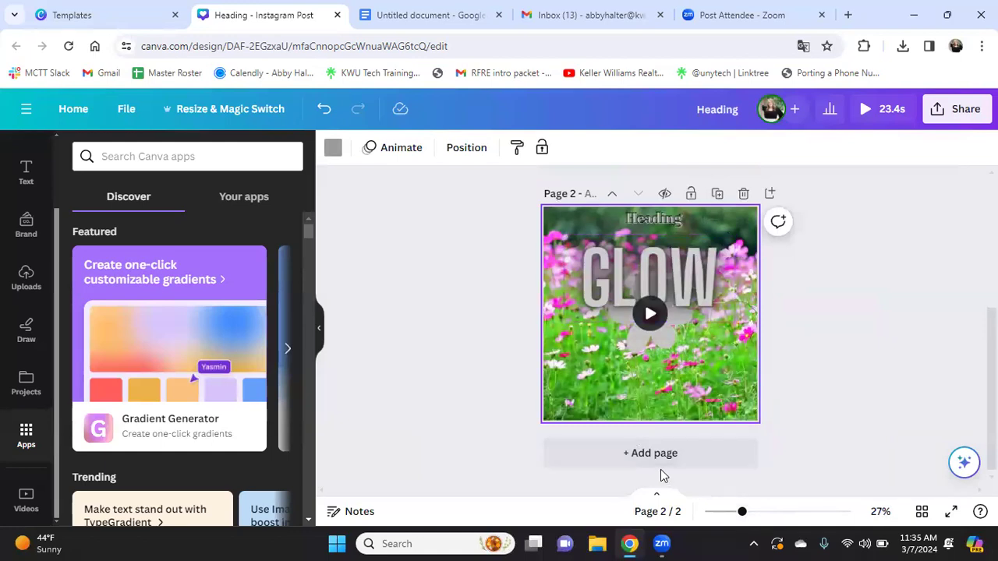
scroll(725, 425, up, 3)
scroll(725, 425, down, 3)
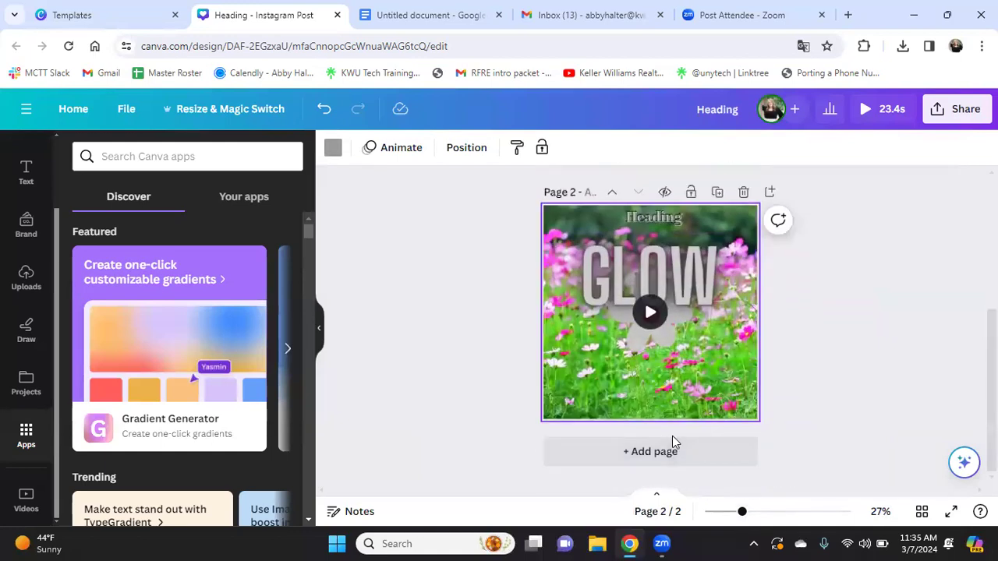
click(705, 459)
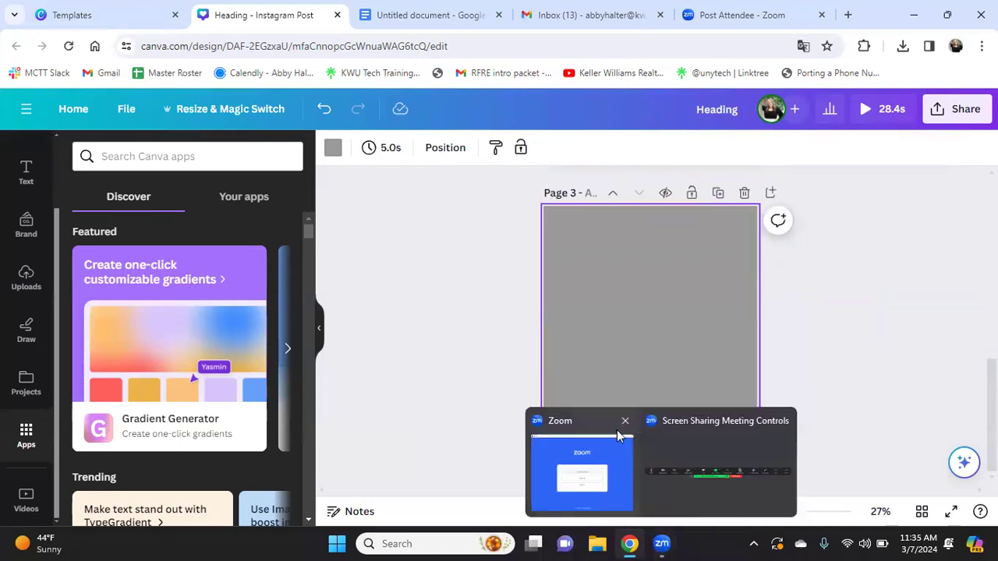
scroll(573, 312, up, 6)
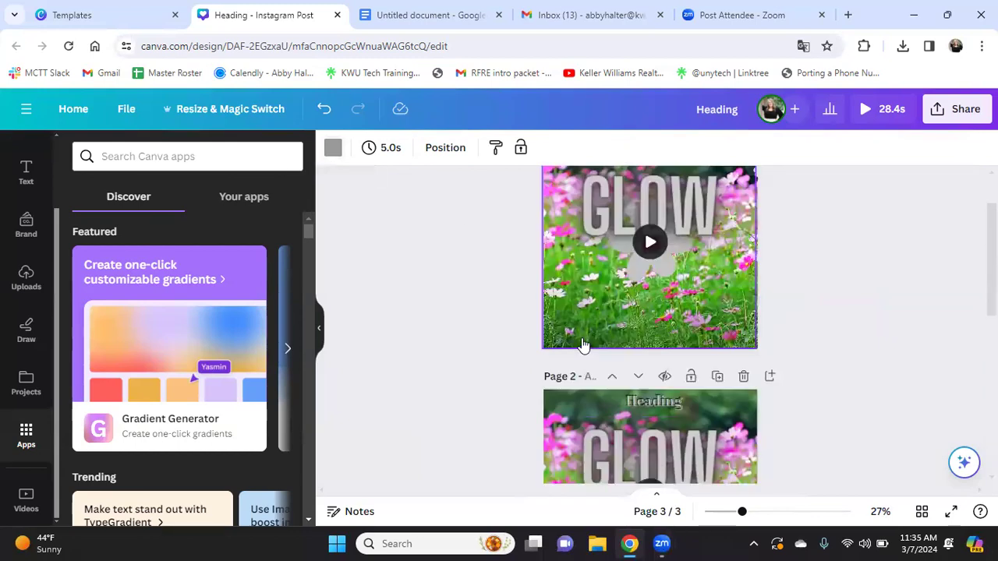
Delete the duplicated flower page and the blank page, keeping only the original page
click(958, 245)
click(744, 451)
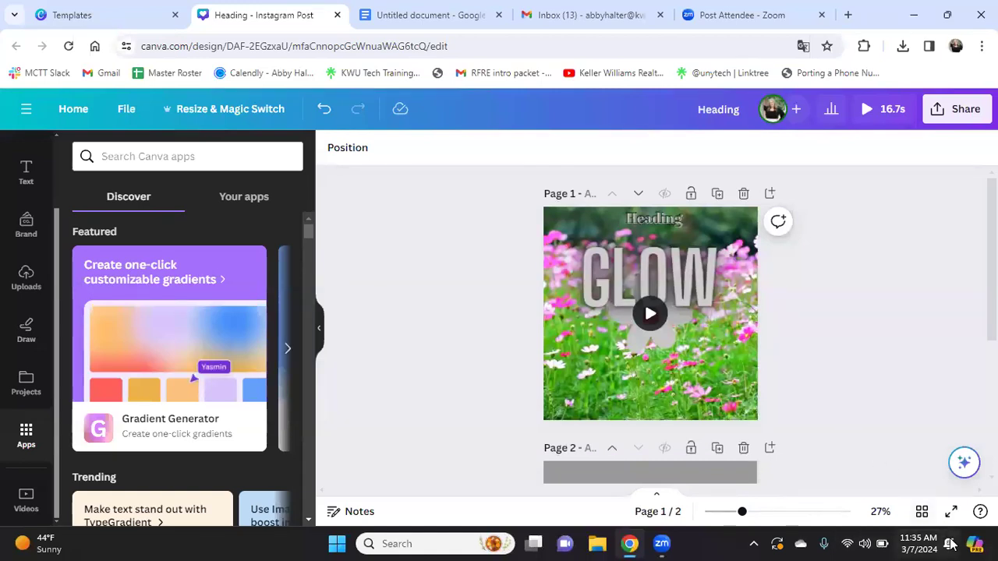
scroll(838, 471, down, 2)
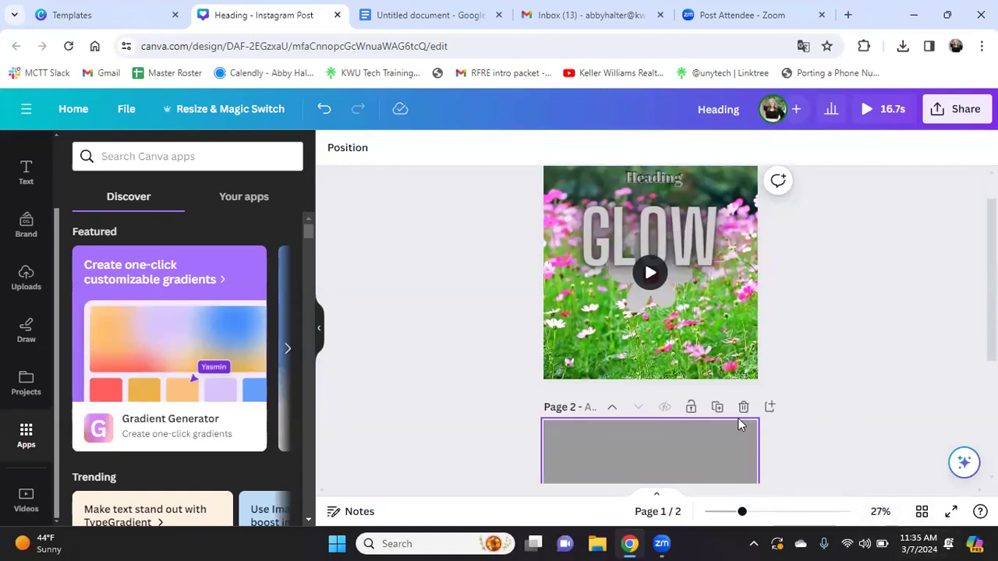
click(744, 374)
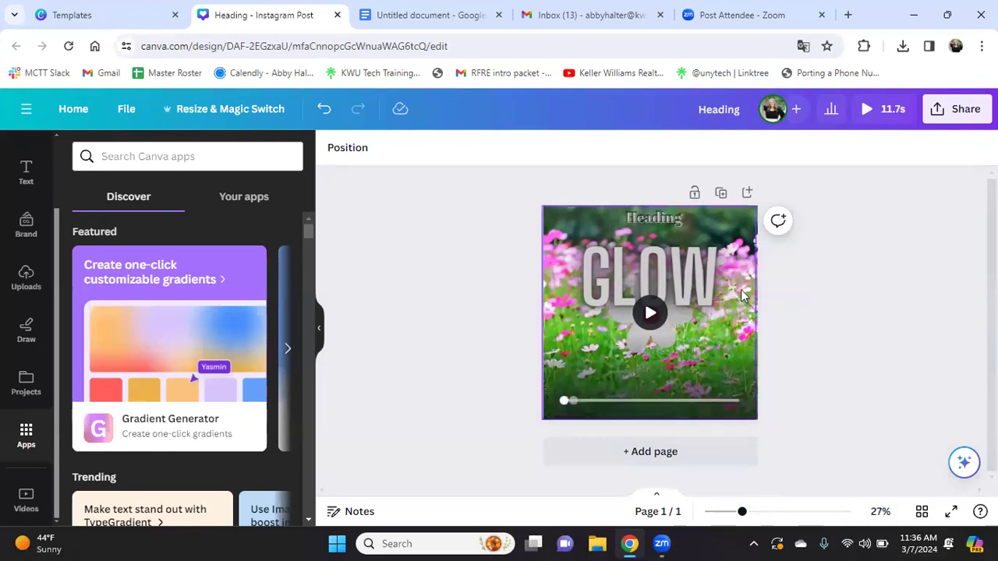
Reposition the GLOW text slightly lower on the page, keeping it centred below the Heading text, and deselect it
right_click(885, 298)
click(903, 367)
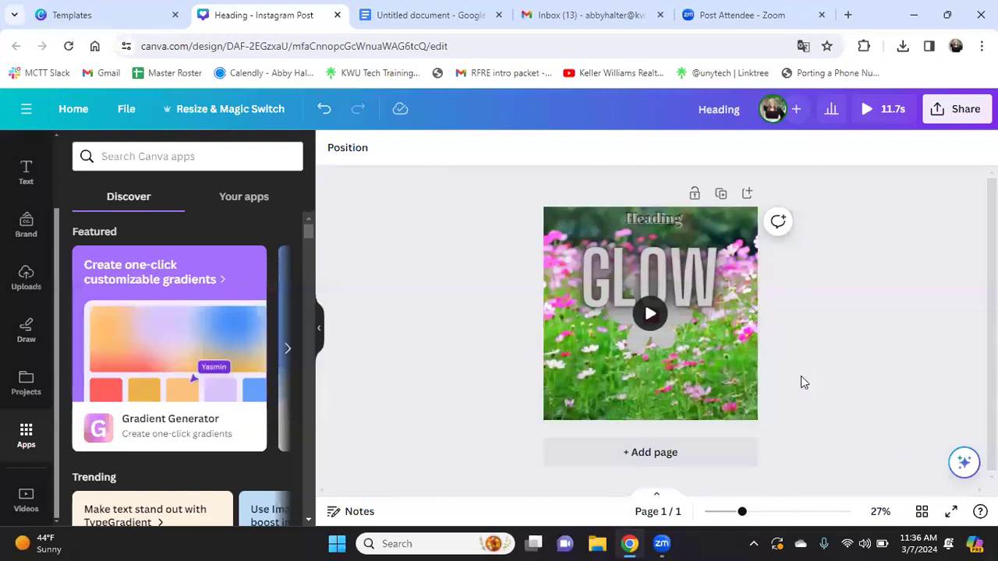
drag(638, 271, 596, 246)
drag(693, 247, 708, 275)
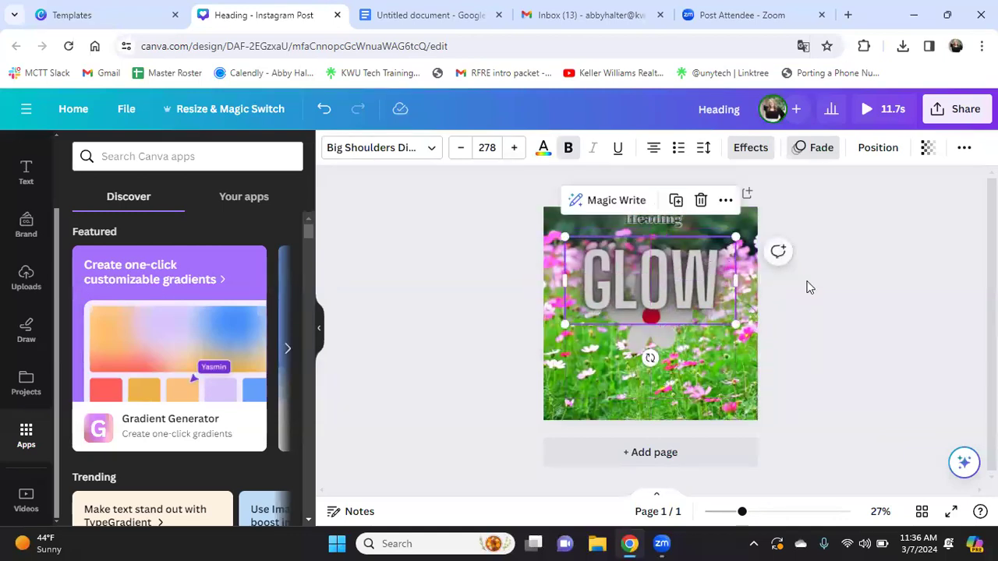
click(848, 244)
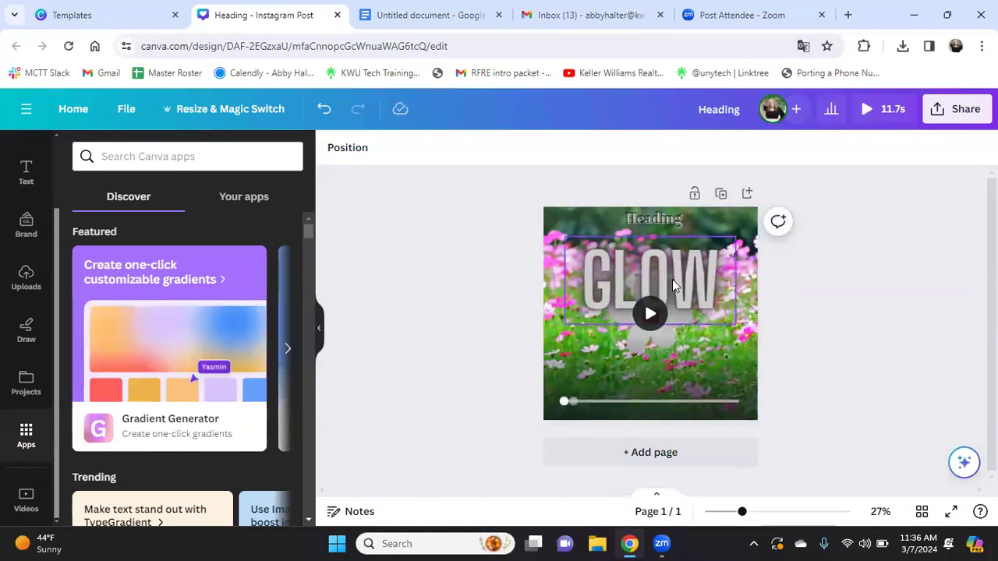
Duplicate the page and move the GLOW text on the copy slightly upward
click(720, 193)
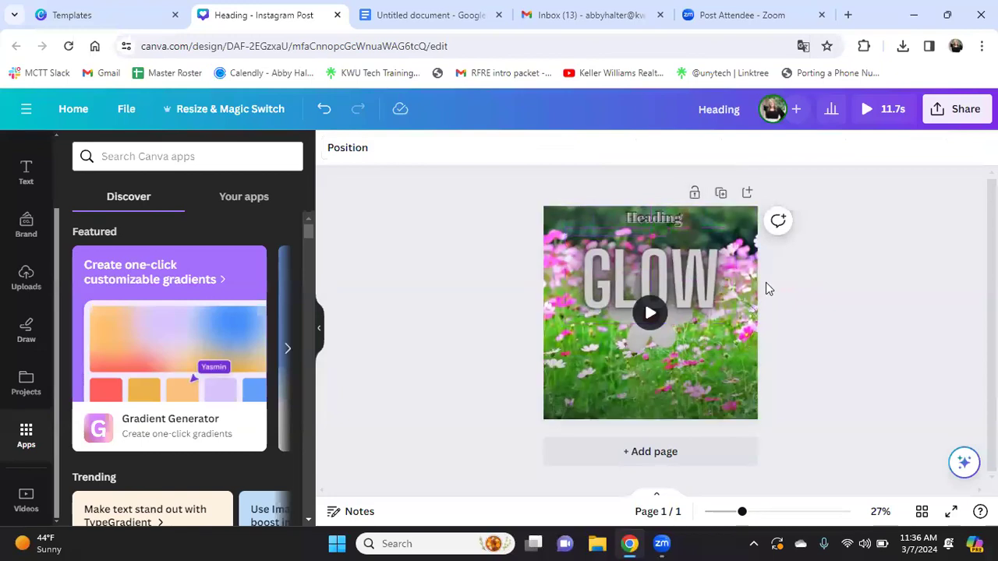
click(683, 265)
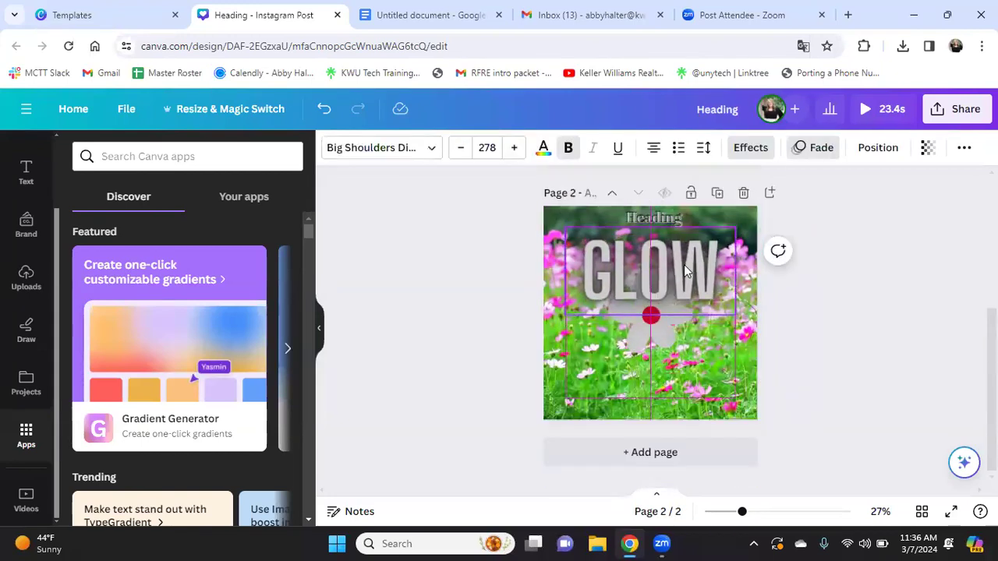
Recolour the GLOW text on page 2 to red and compare it with page 1
click(243, 240)
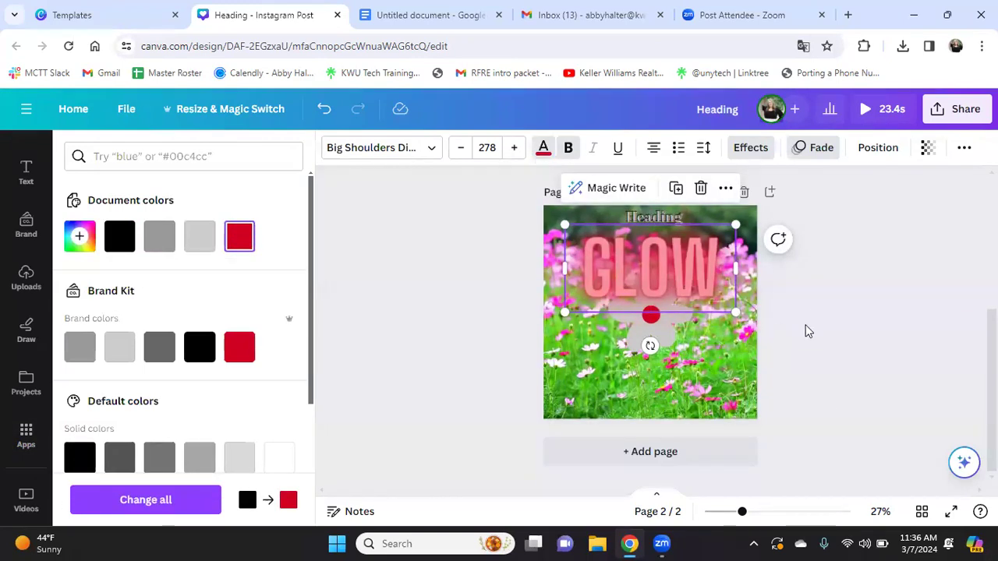
scroll(807, 331, up, 3)
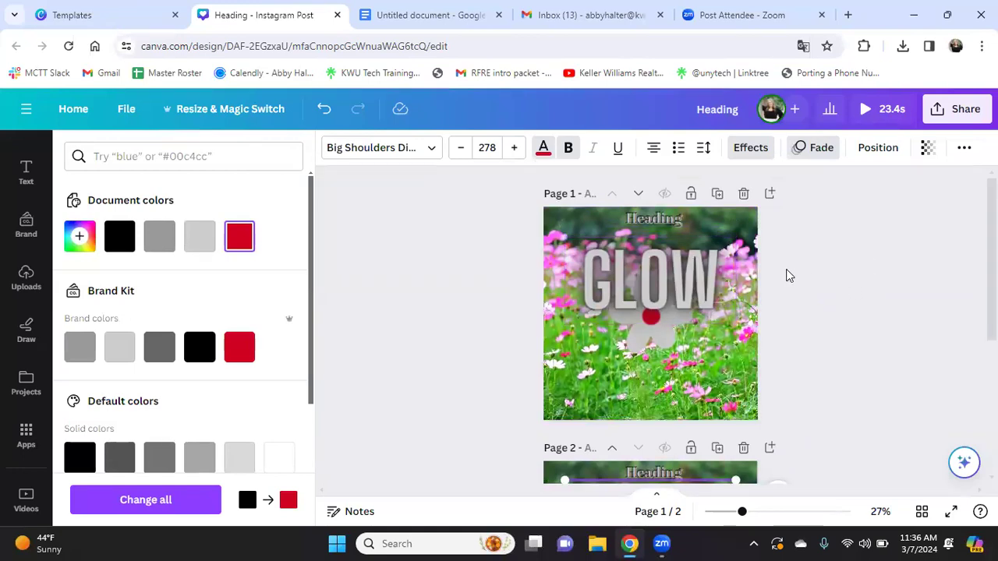
scroll(786, 279, down, 2)
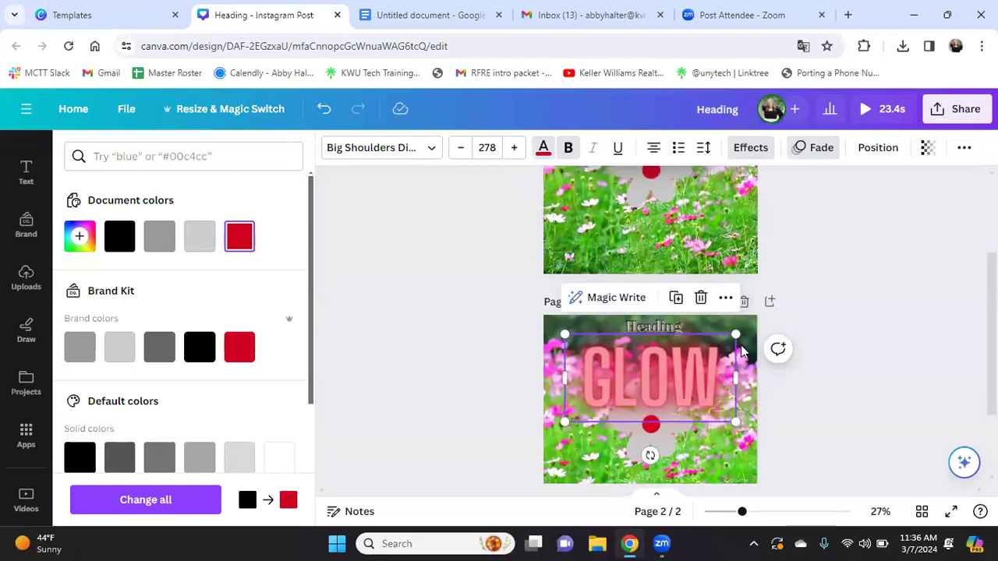
Delete page 2 from the design
scroll(741, 345, up, 2)
click(745, 451)
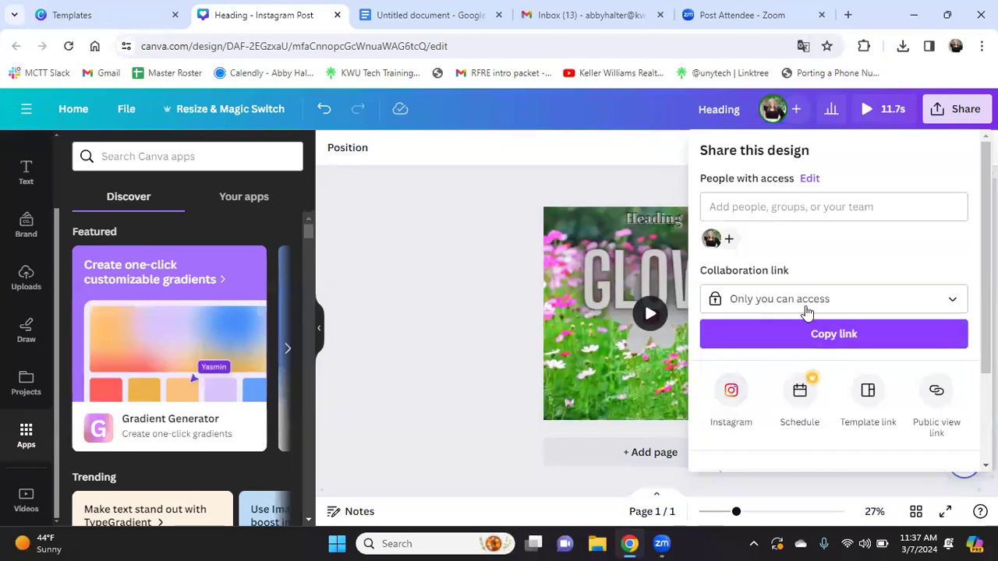
Open the design's download settings, choose PDF Print as the file type, and look through its export options
scroll(853, 414, down, 1)
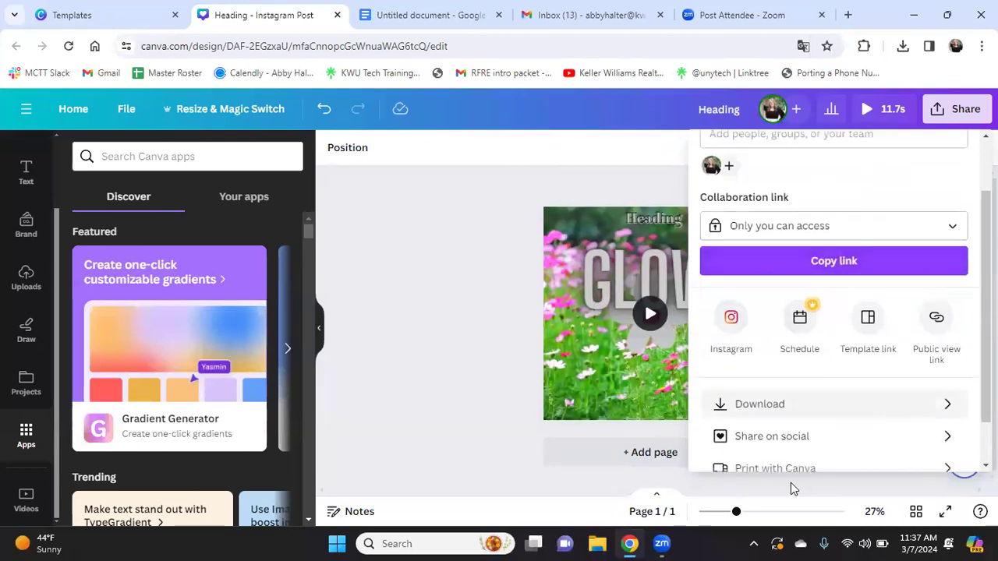
click(887, 409)
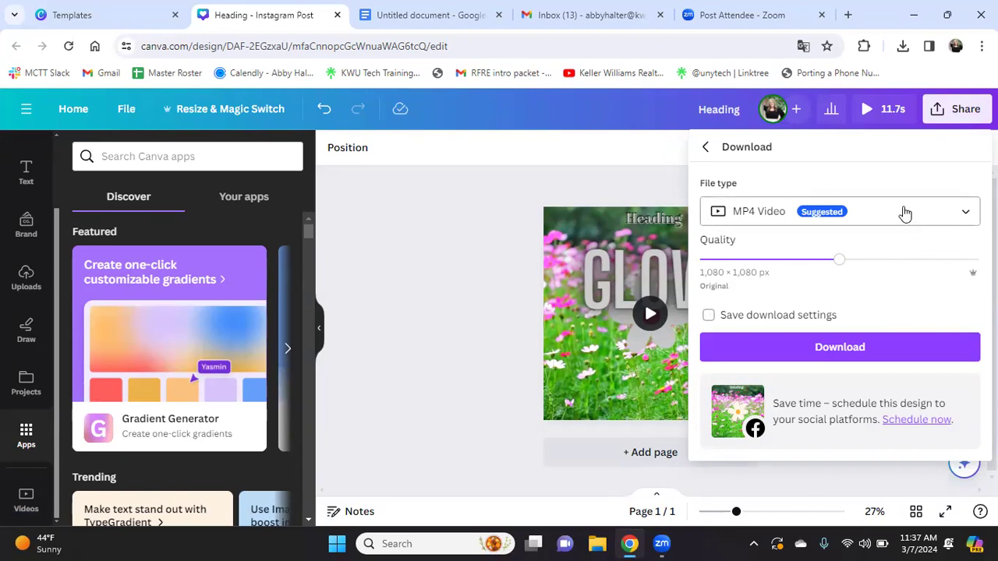
click(905, 217)
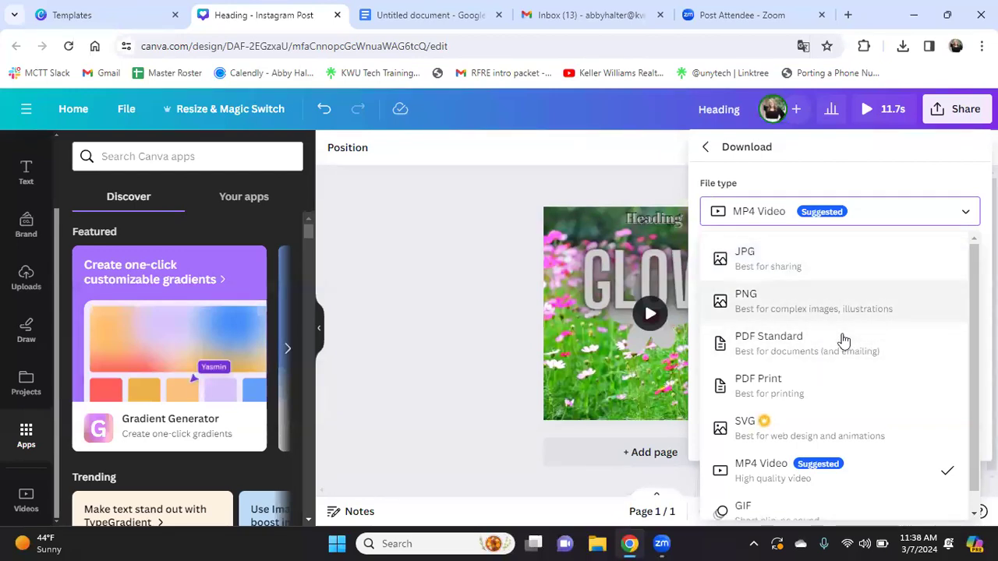
click(864, 385)
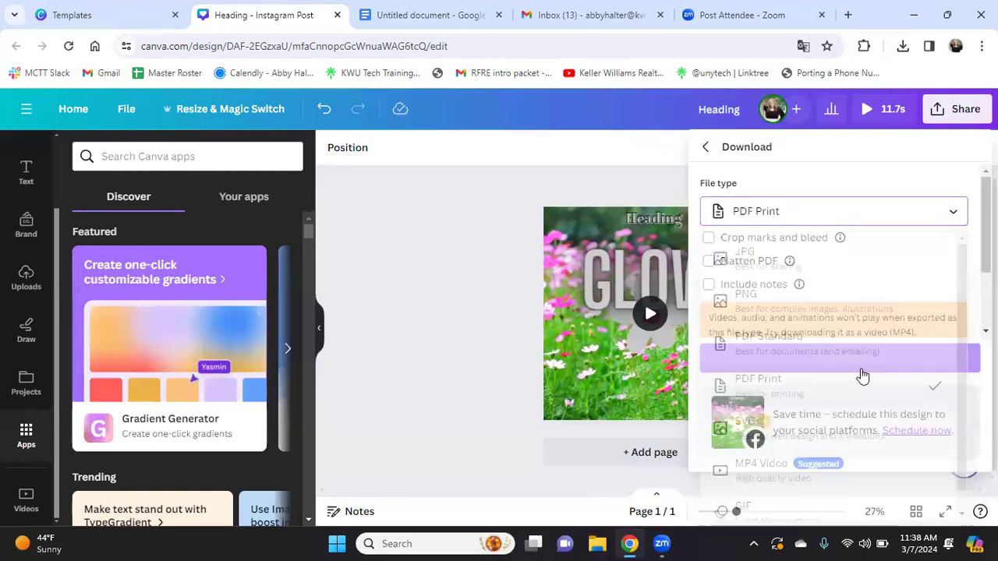
scroll(883, 272, down, 1)
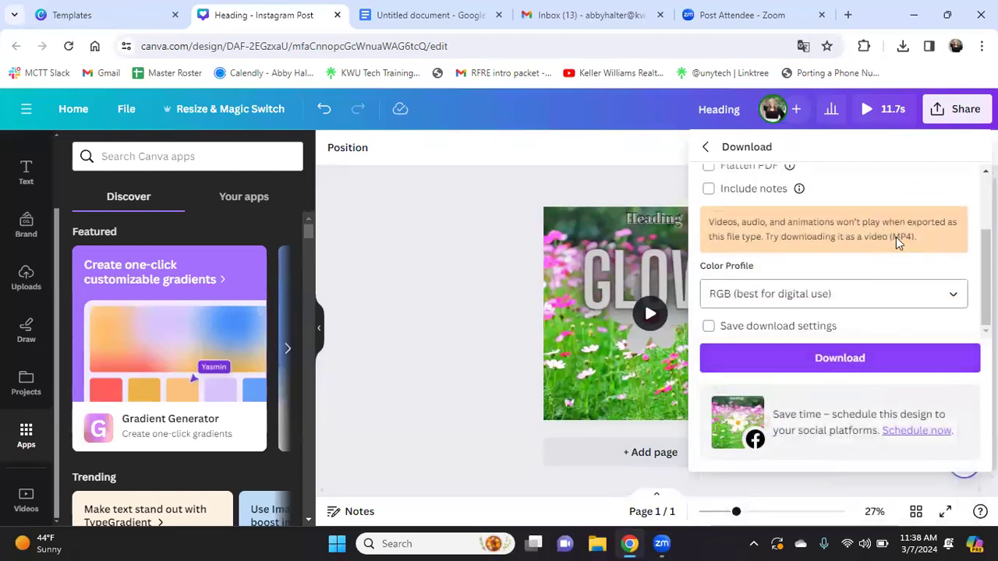
scroll(885, 237, up, 1)
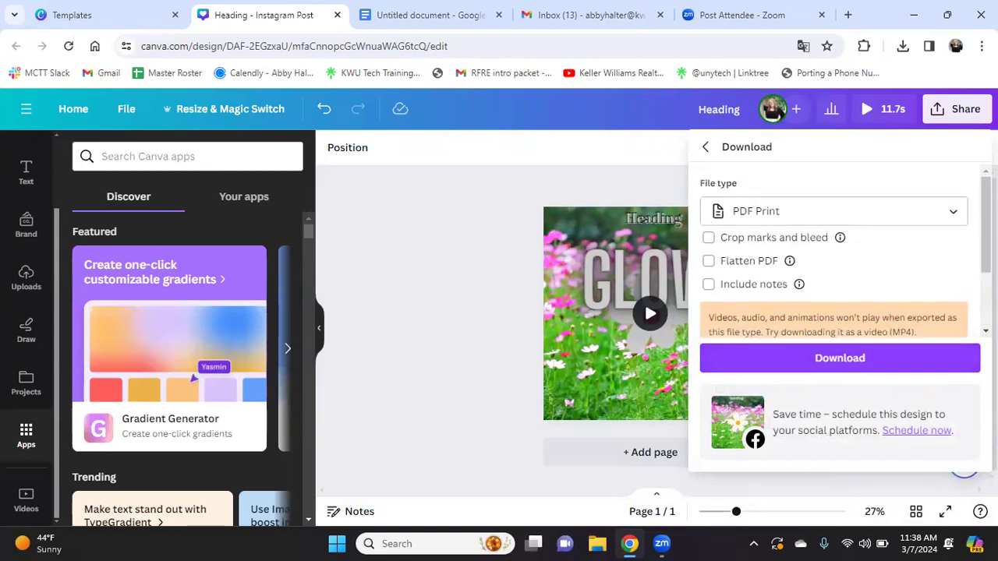
scroll(845, 255, down, 1)
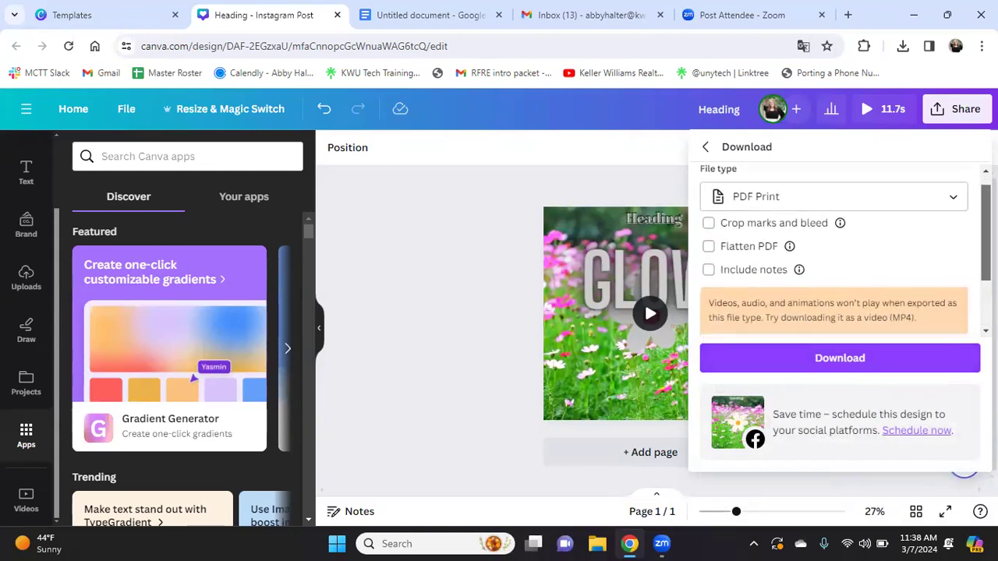
scroll(845, 255, down, 2)
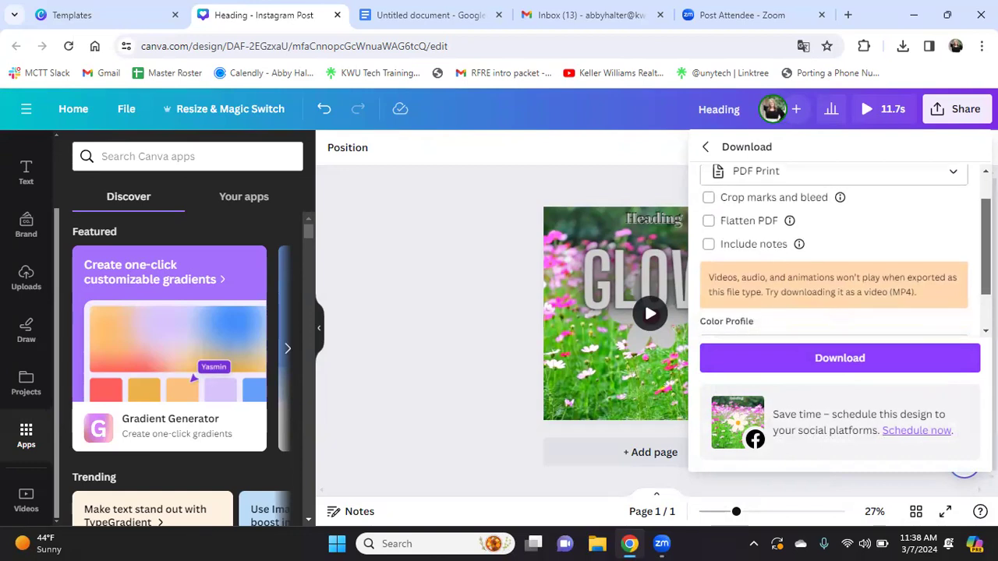
scroll(811, 312, down, 3)
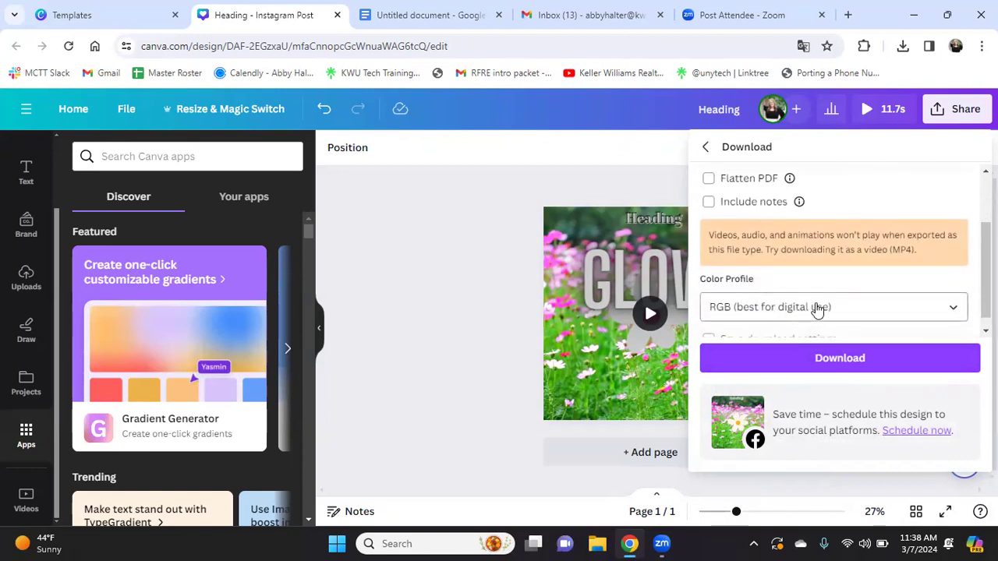
Set the PDF color profile to CMYK (best for professional printing) and leave the download settings
click(846, 308)
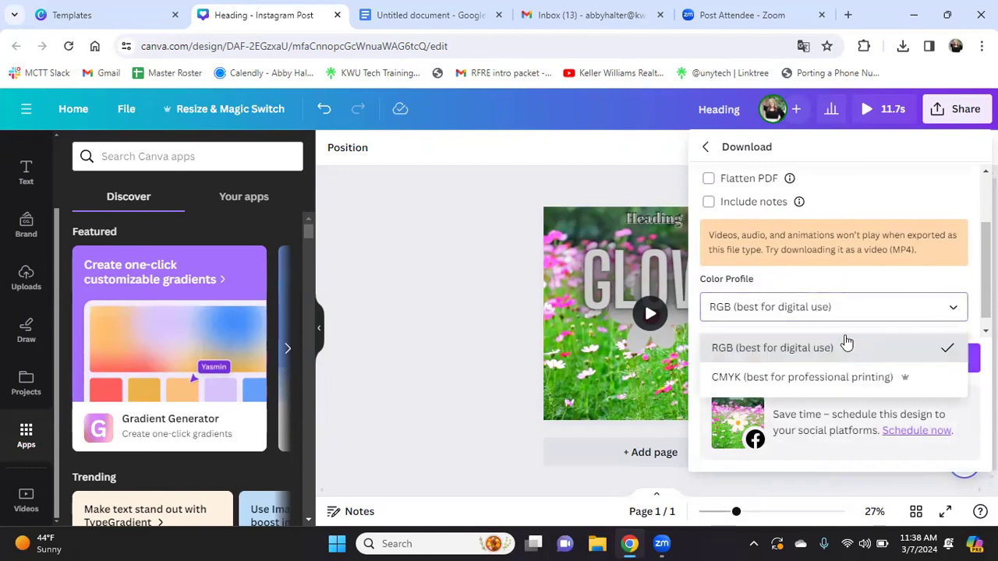
scroll(846, 343, down, 1)
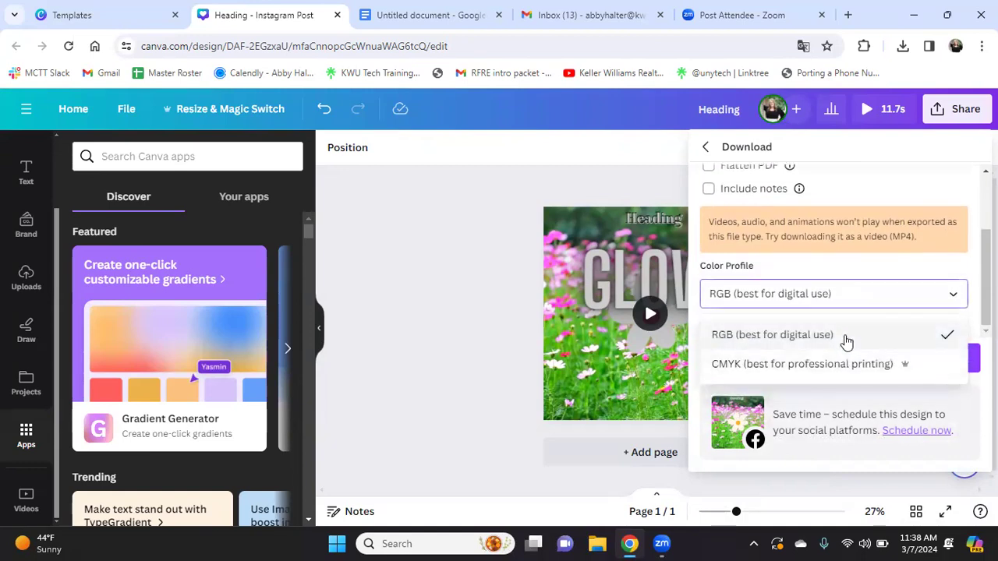
click(879, 366)
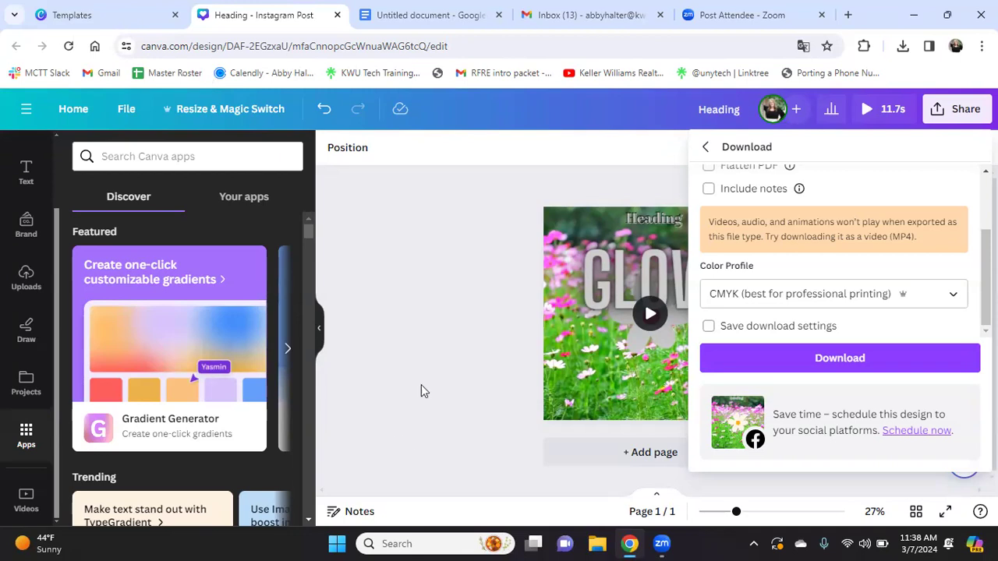
click(931, 283)
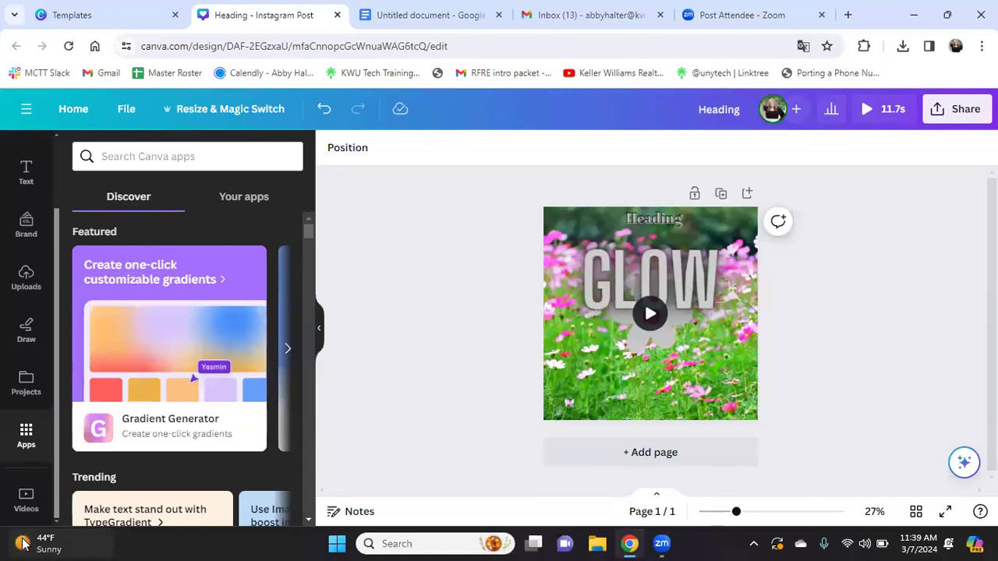
Review the sharing and download options available for the design
click(943, 109)
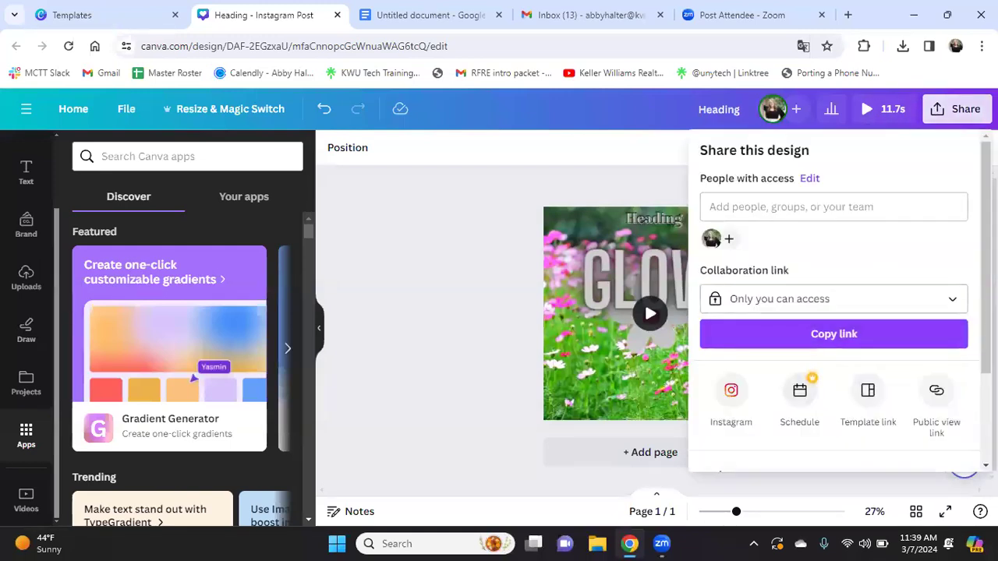
scroll(886, 265, down, 1)
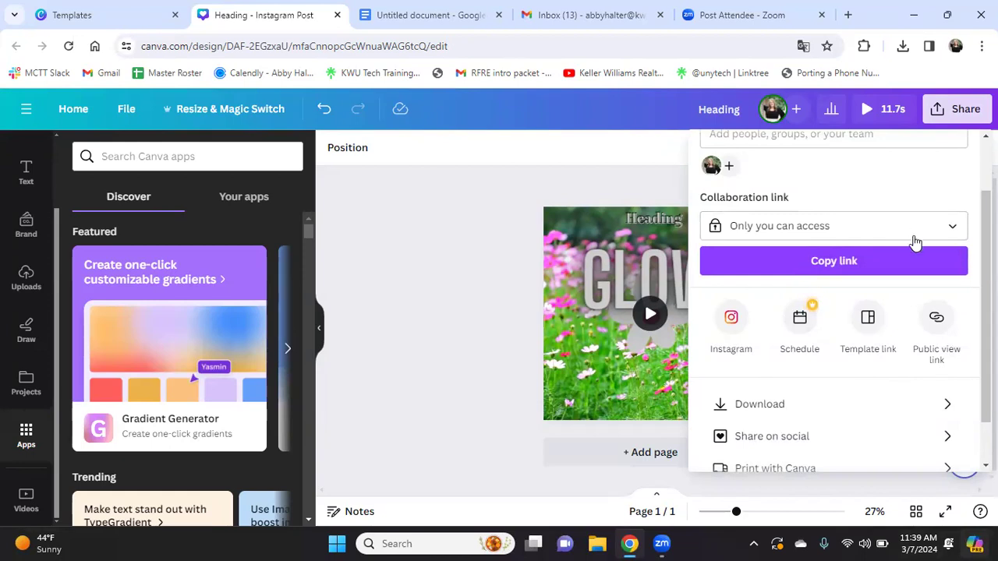
scroll(903, 266, down, 1)
click(931, 107)
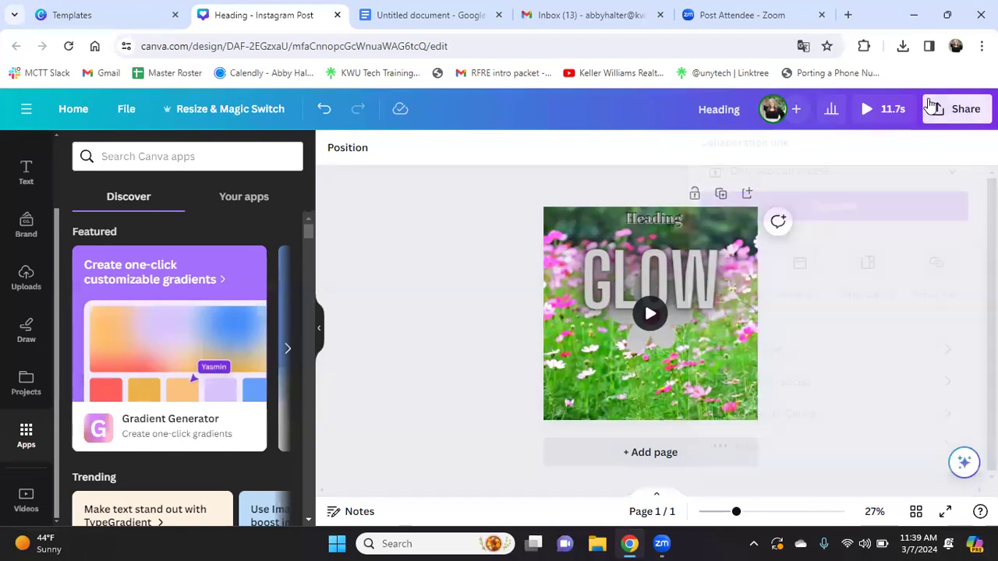
click(940, 108)
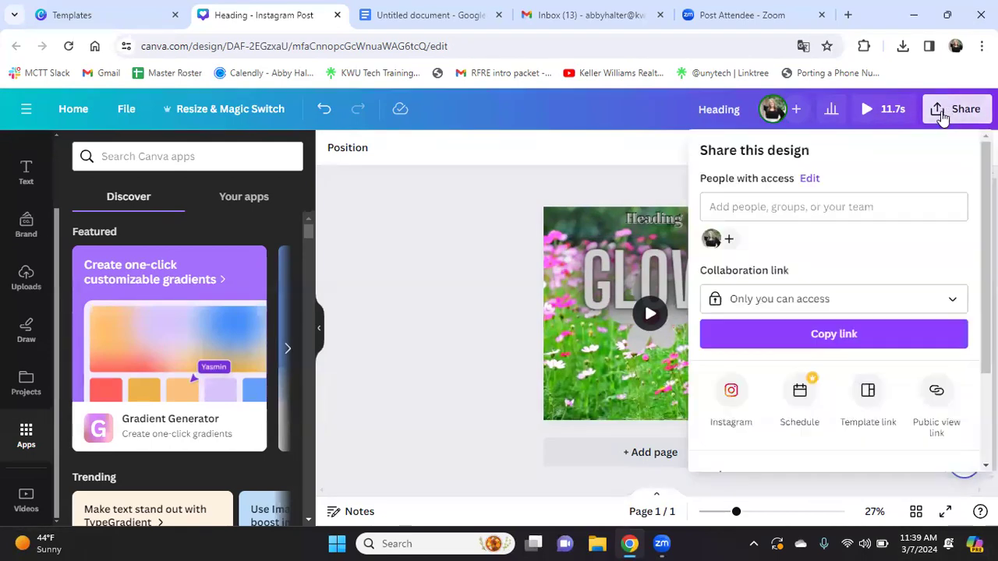
click(584, 227)
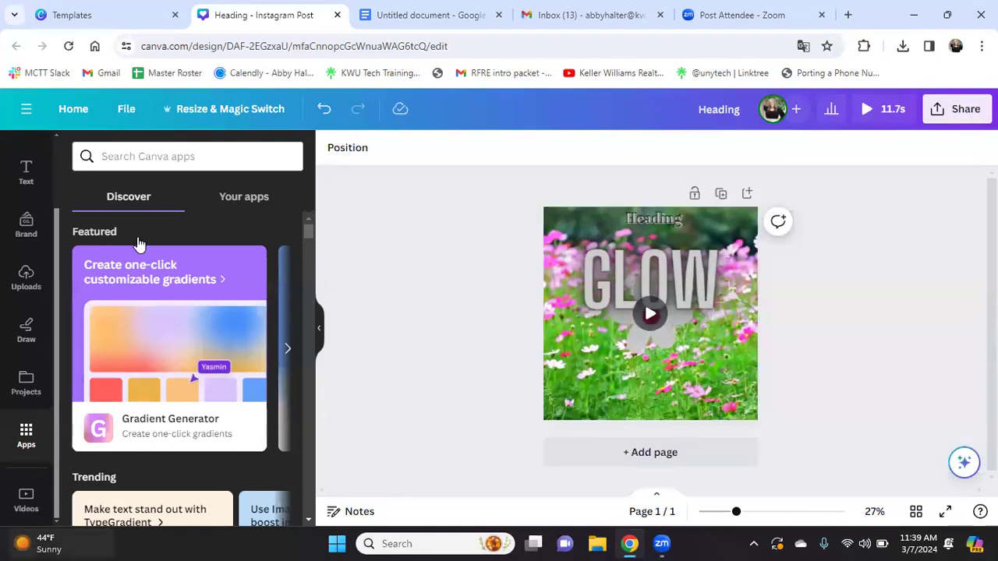
Delete the flower-field background video and the GLOW text from the page
click(711, 355)
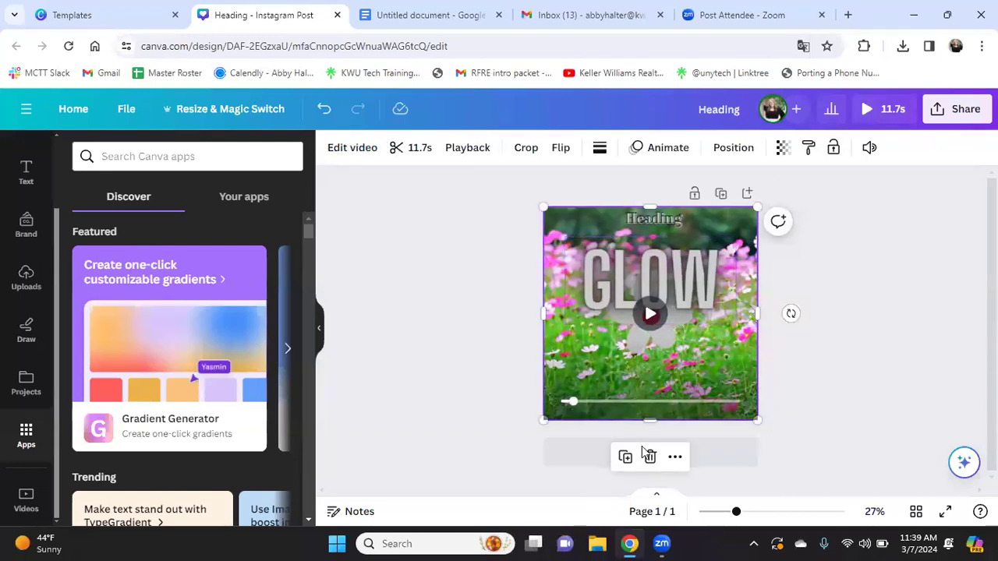
click(649, 458)
click(681, 300)
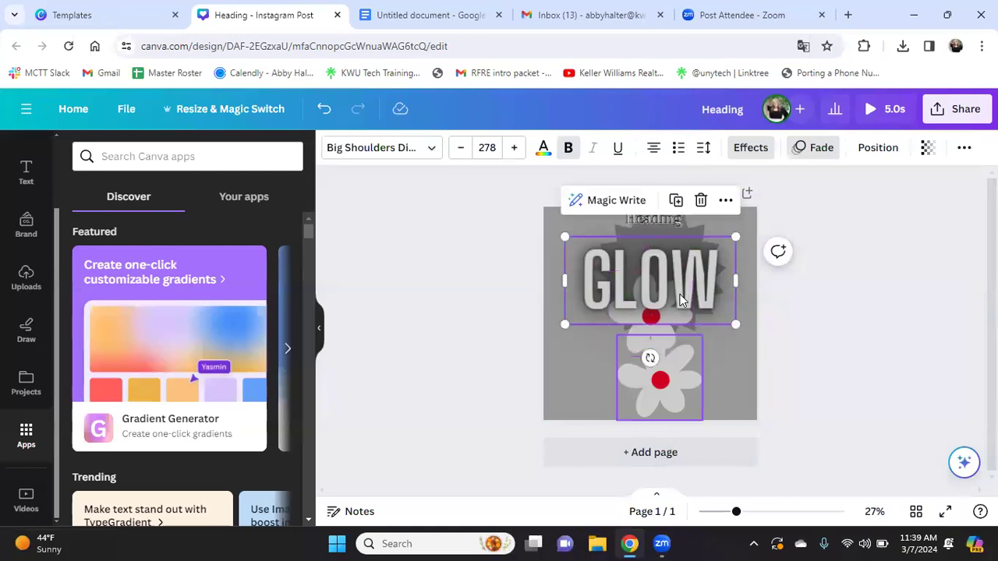
click(699, 203)
Delete the remaining flower and starburst graphics and the Heading text from the page
click(711, 285)
click(660, 377)
click(663, 308)
key(Delete)
click(661, 360)
click(660, 298)
click(652, 221)
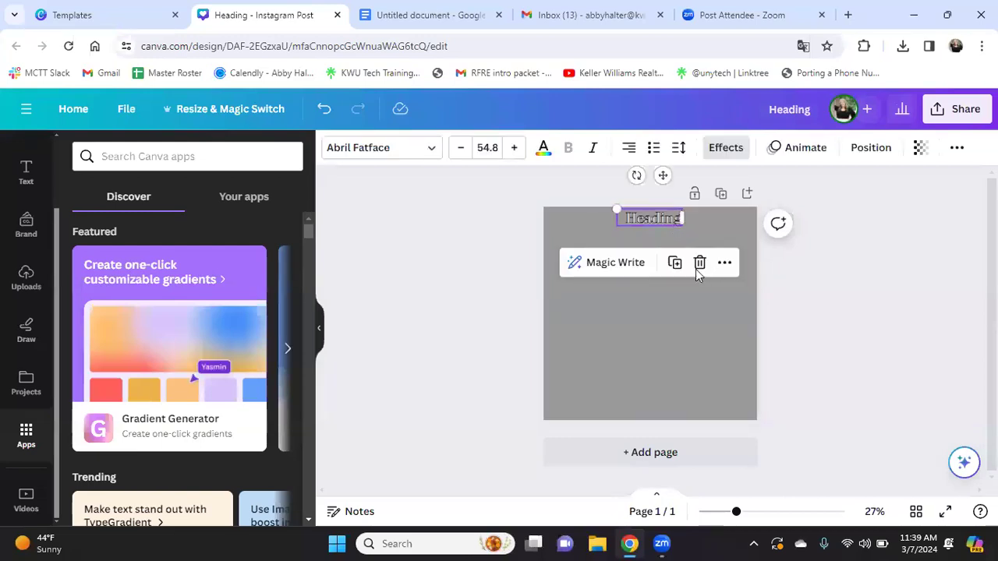
click(697, 268)
Change the page background color to white
click(615, 239)
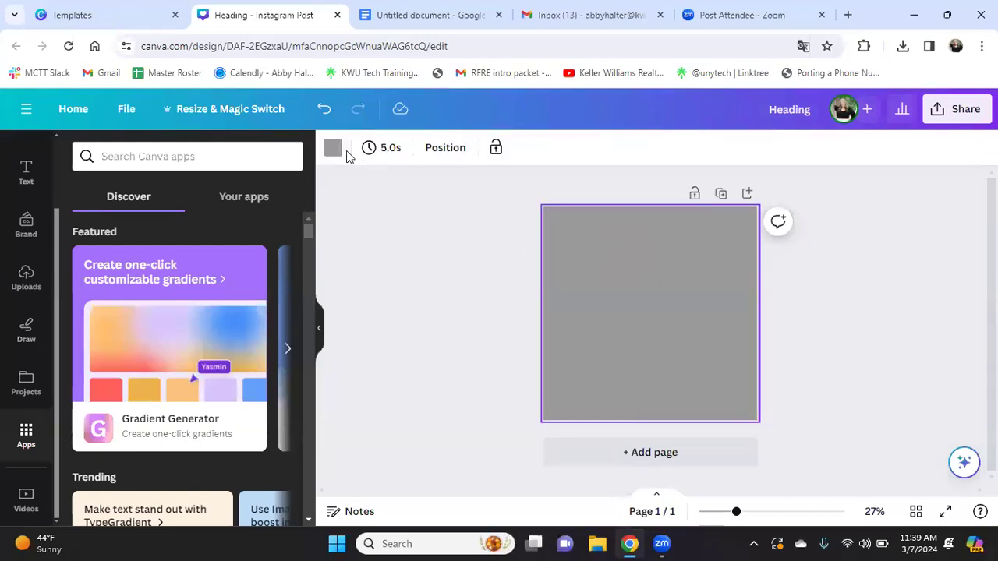
click(332, 148)
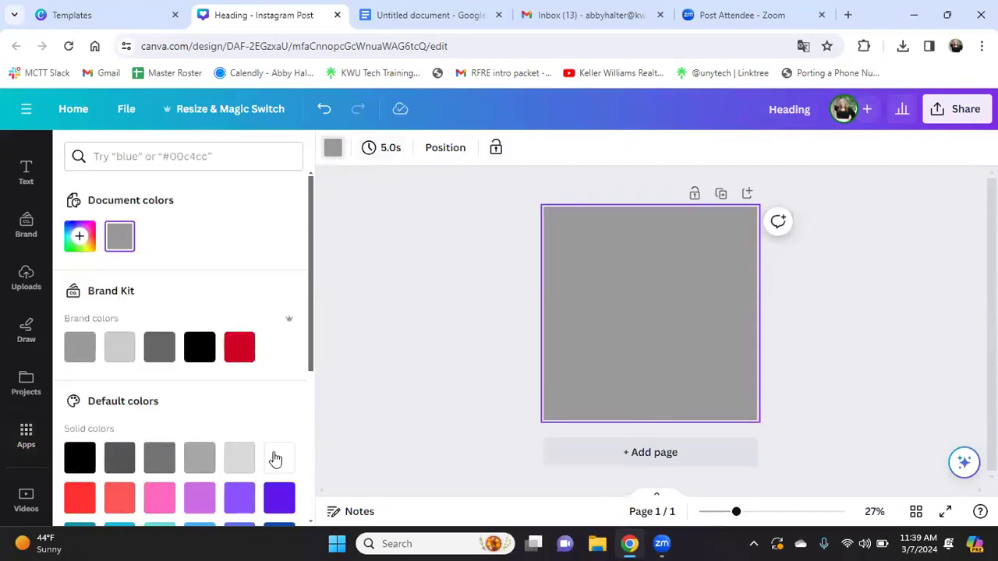
click(278, 458)
Clear the search in the uploads and add the uploaded headshot of the man in the grey suit to the page
click(27, 279)
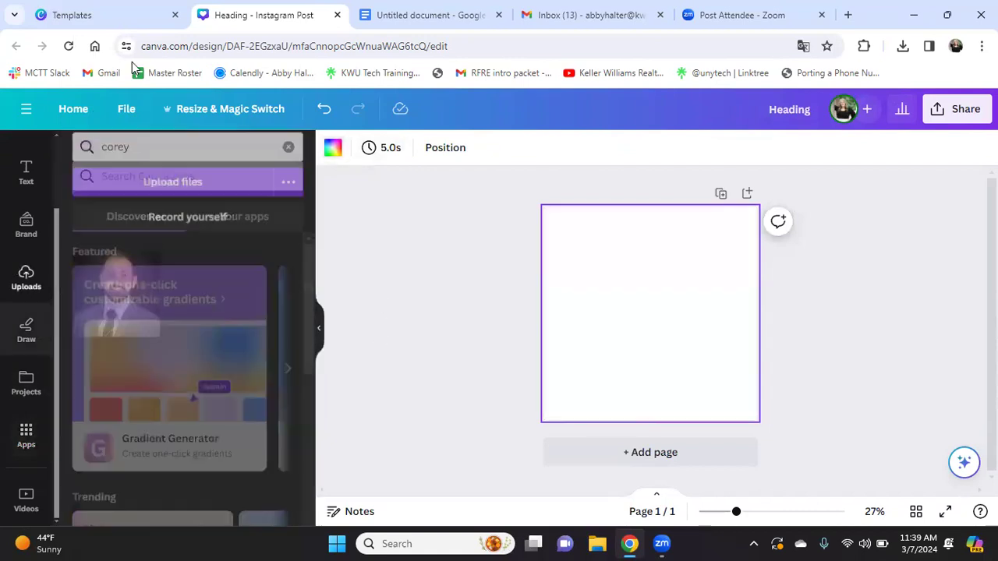
click(167, 158)
key(ctrl+a)
key(BackSpace)
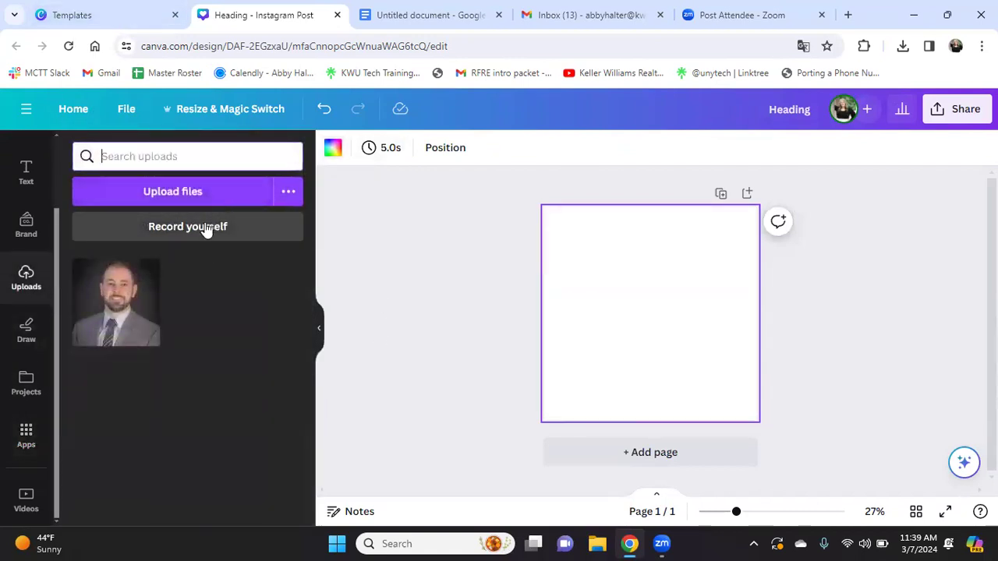
click(103, 337)
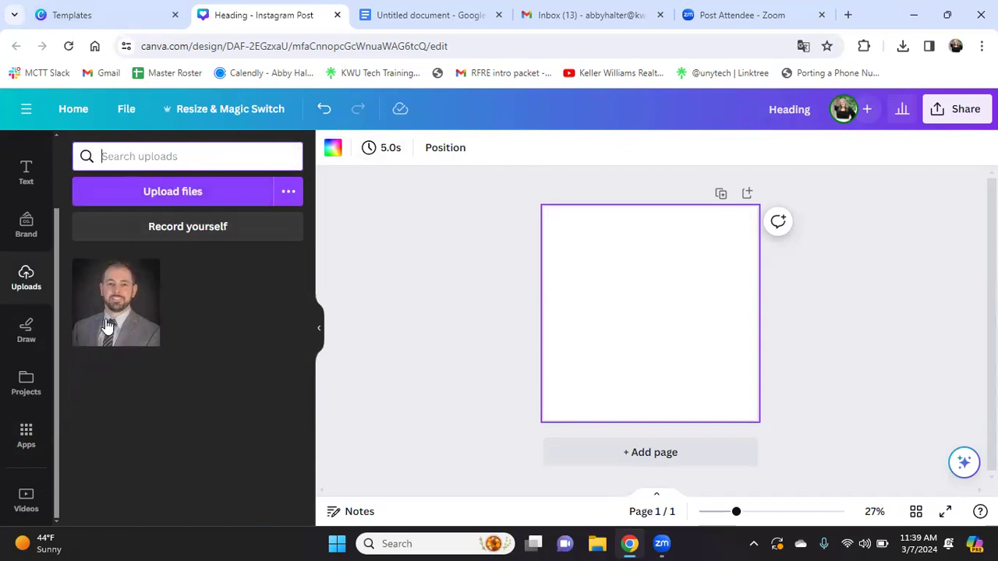
click(762, 479)
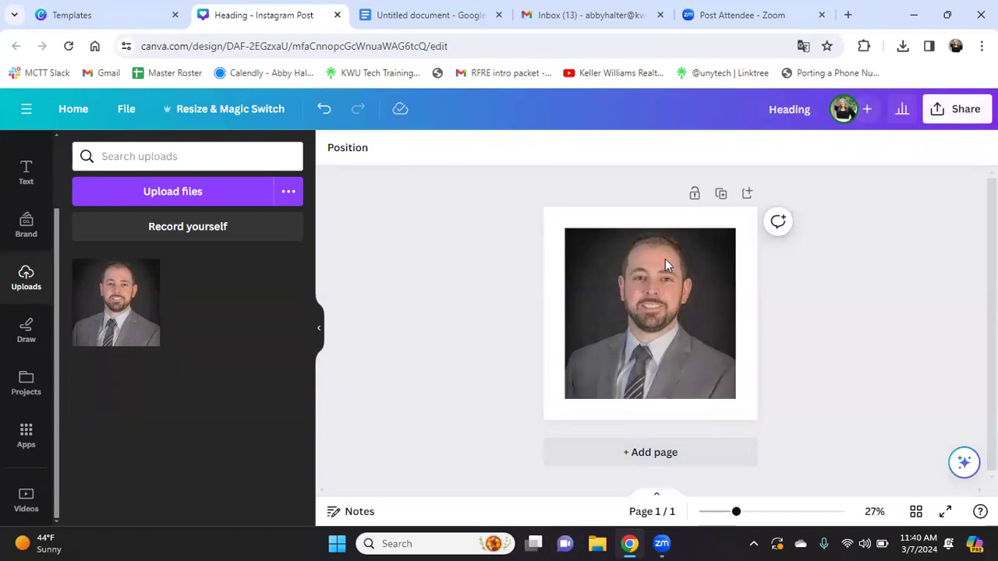
Remove the background from the headshot photo with BG Remover
click(649, 275)
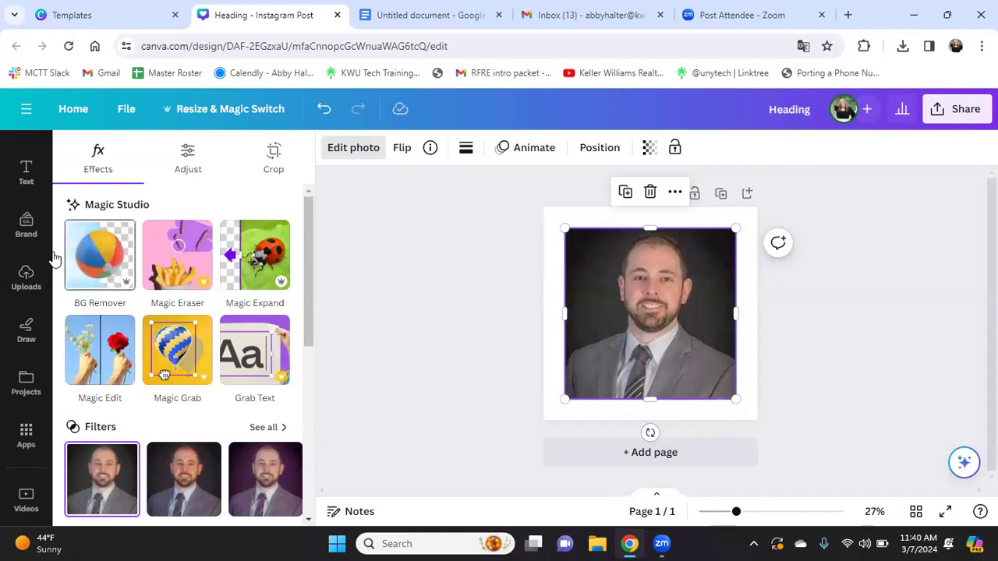
click(110, 260)
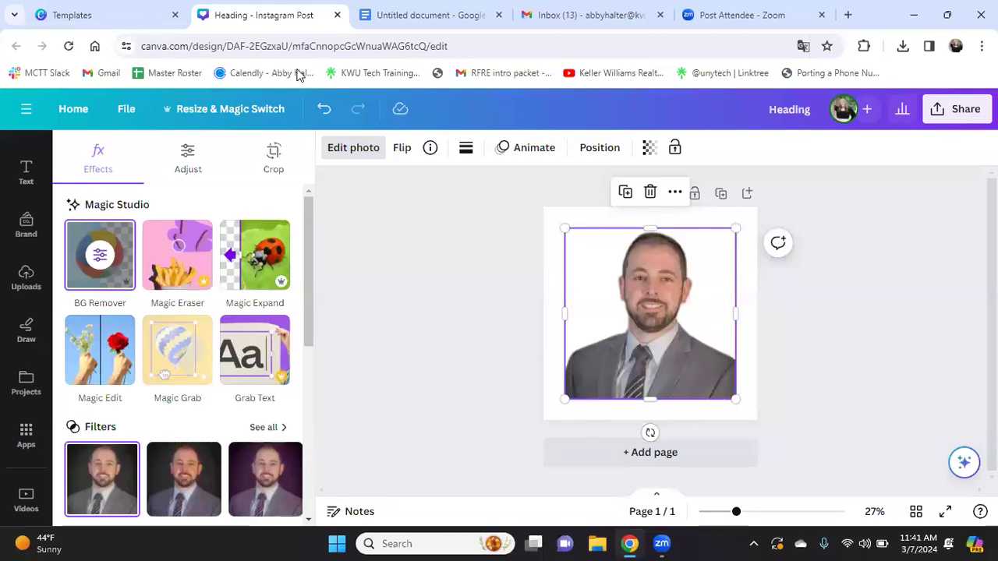
click(26, 279)
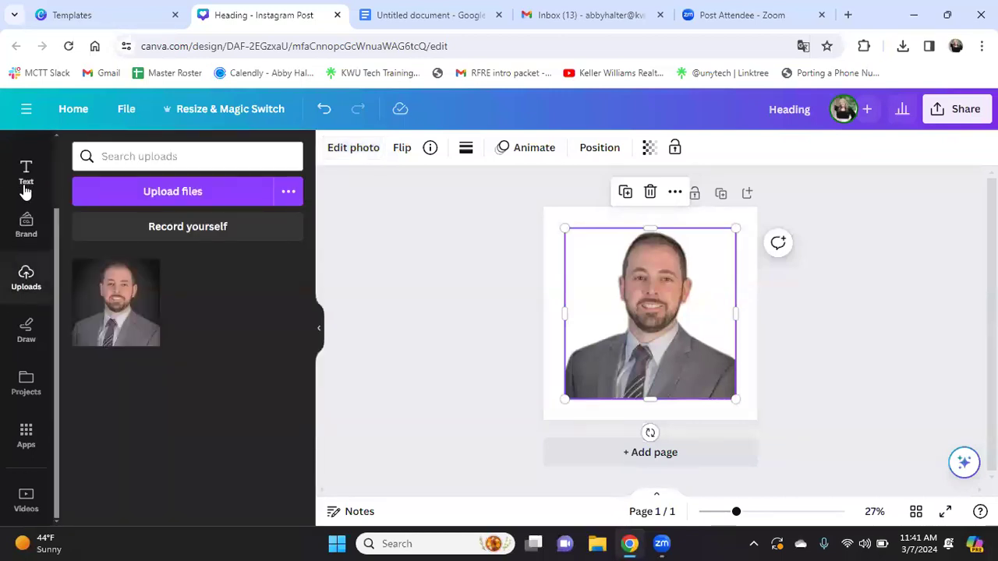
scroll(23, 211, up, 2)
click(25, 209)
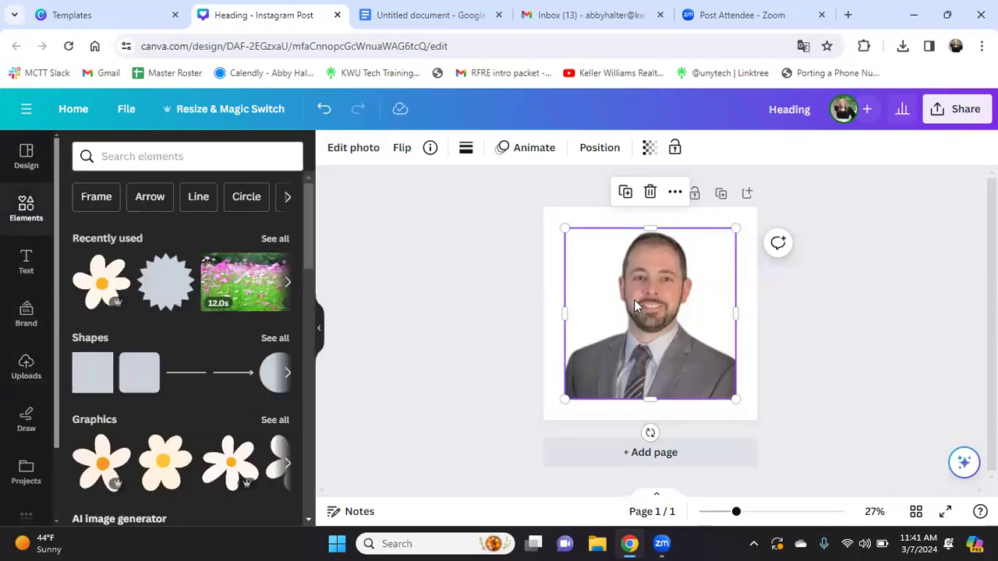
click(343, 148)
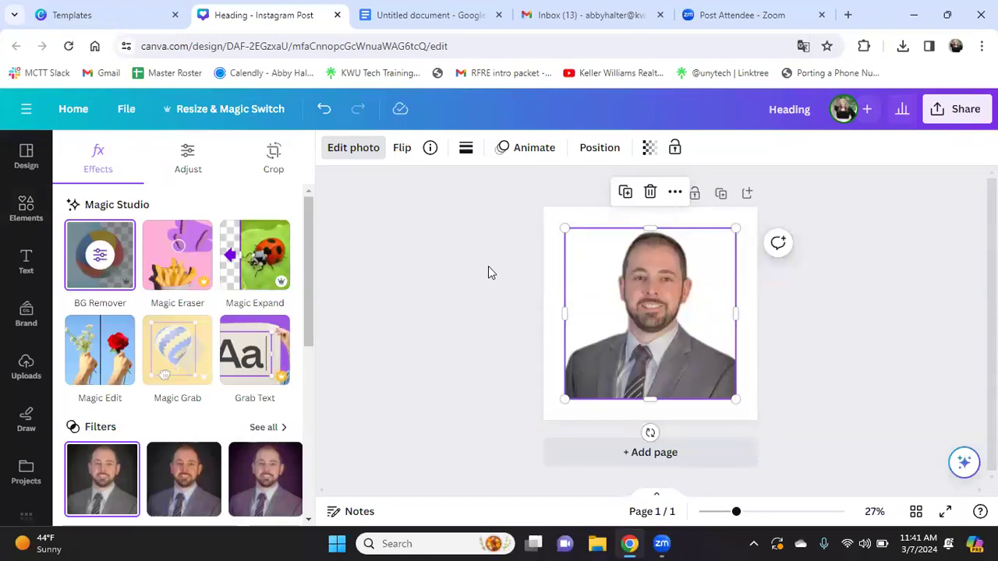
Search the elements for "beach" and place the pink-sky beach photo with waves over the whole page
click(28, 207)
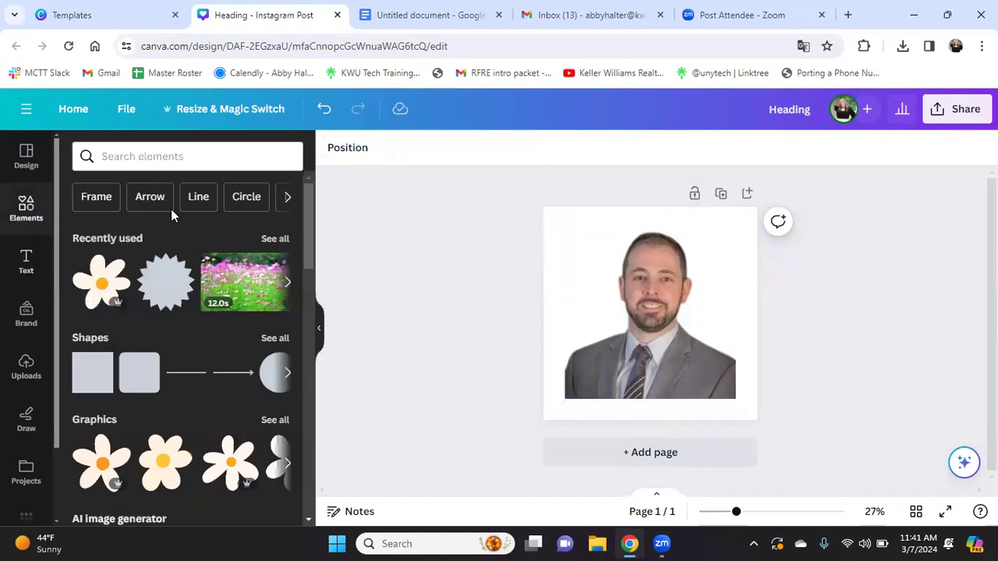
click(168, 157)
text(beach)
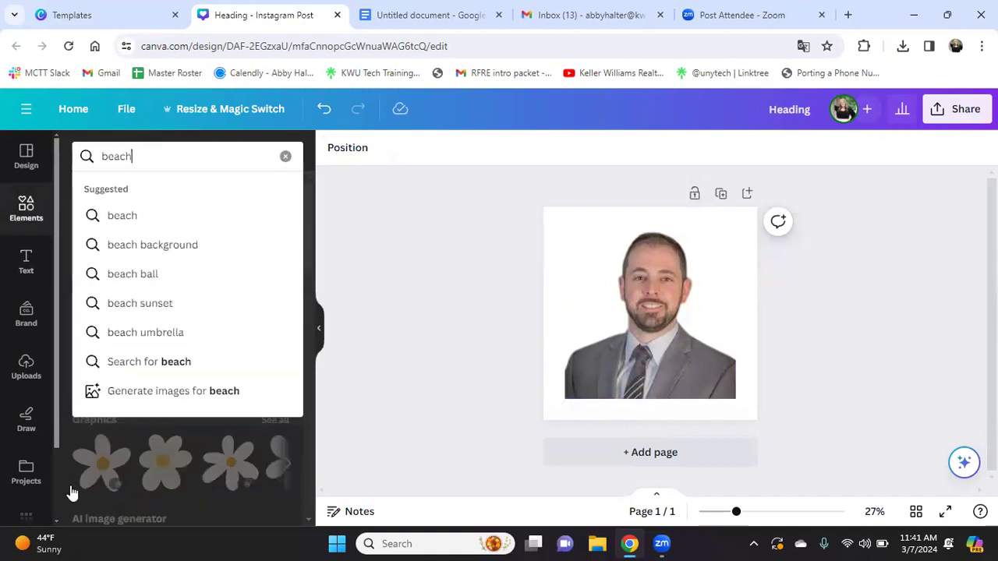
key(Return)
drag(127, 415, 669, 336)
Send the beach photo to the back so that it lies behind the headshot
right_click(605, 257)
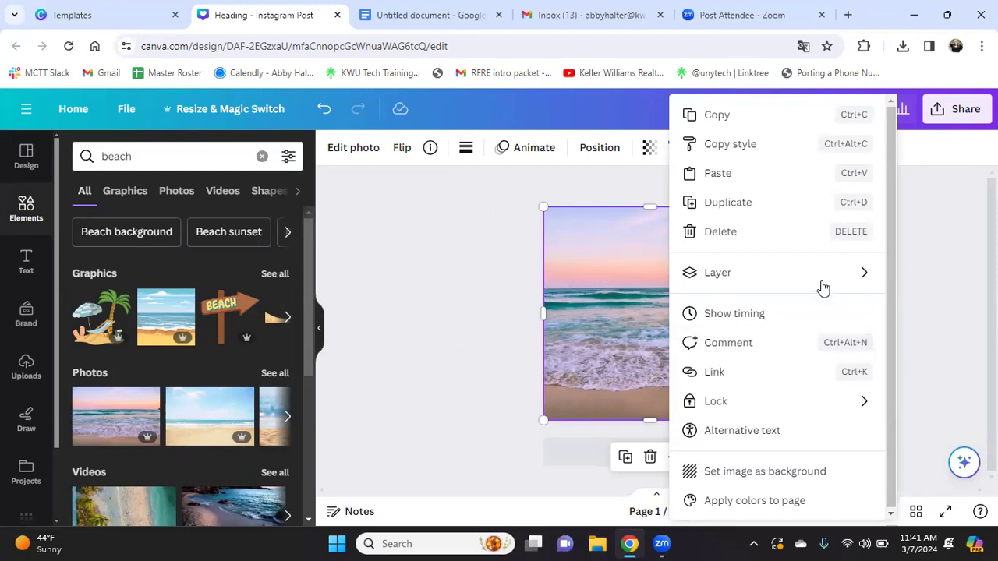
mouse_move(748, 276)
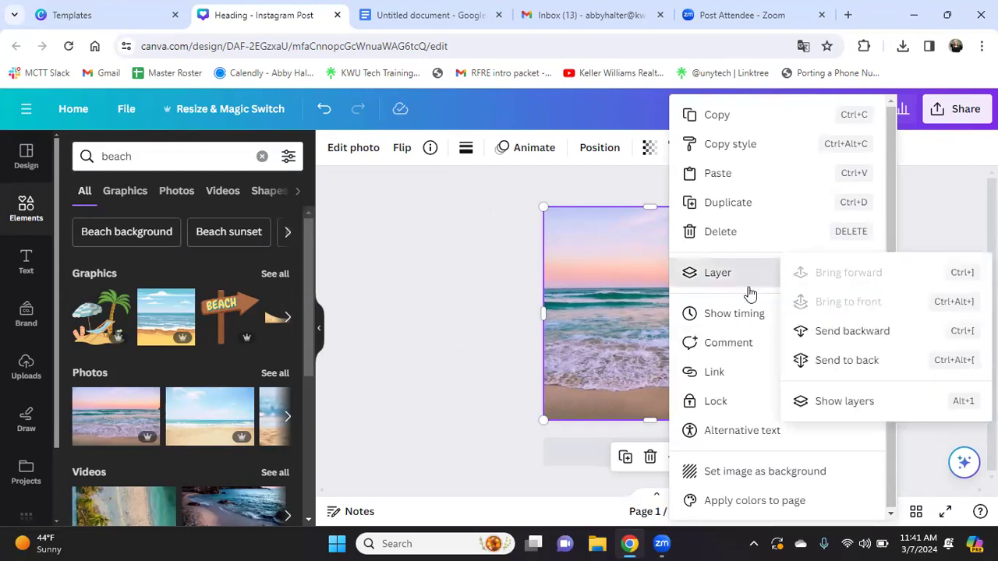
click(848, 358)
Move the headshot down to the page's lower edge and scale it to a little over half the page width
drag(730, 236, 733, 248)
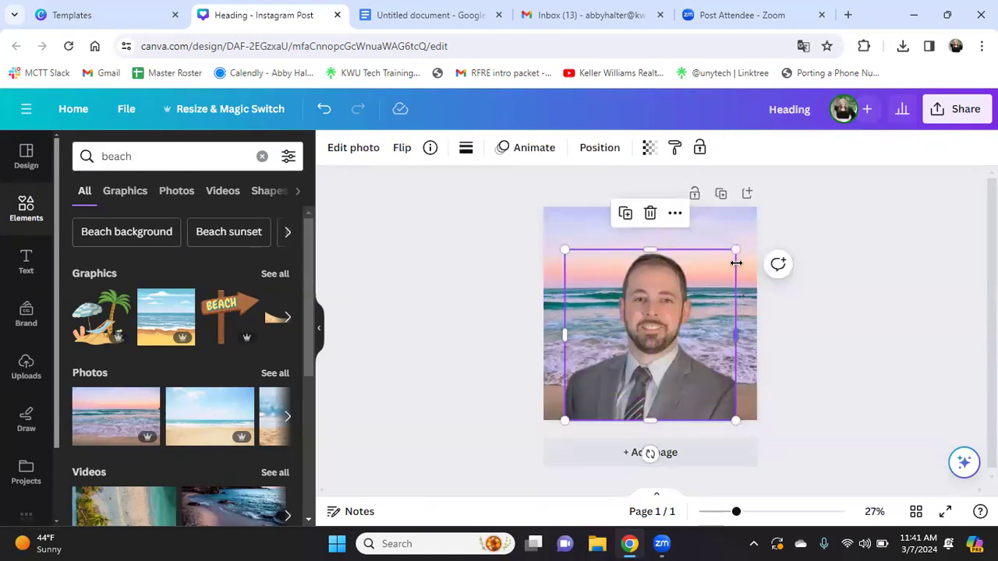
drag(735, 249, 672, 385)
click(859, 314)
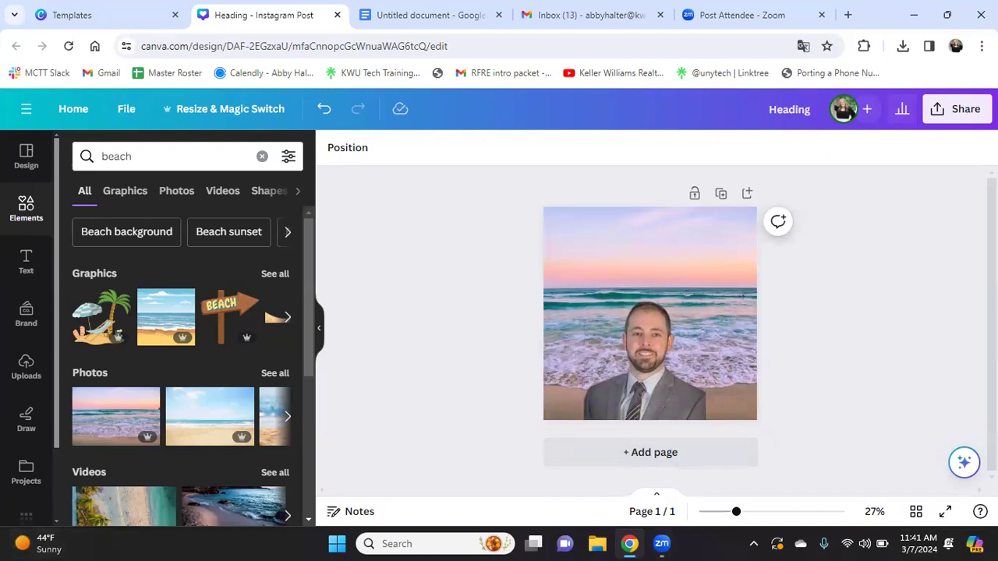
Delete the beach photo from behind the headshot
right_click(986, 469)
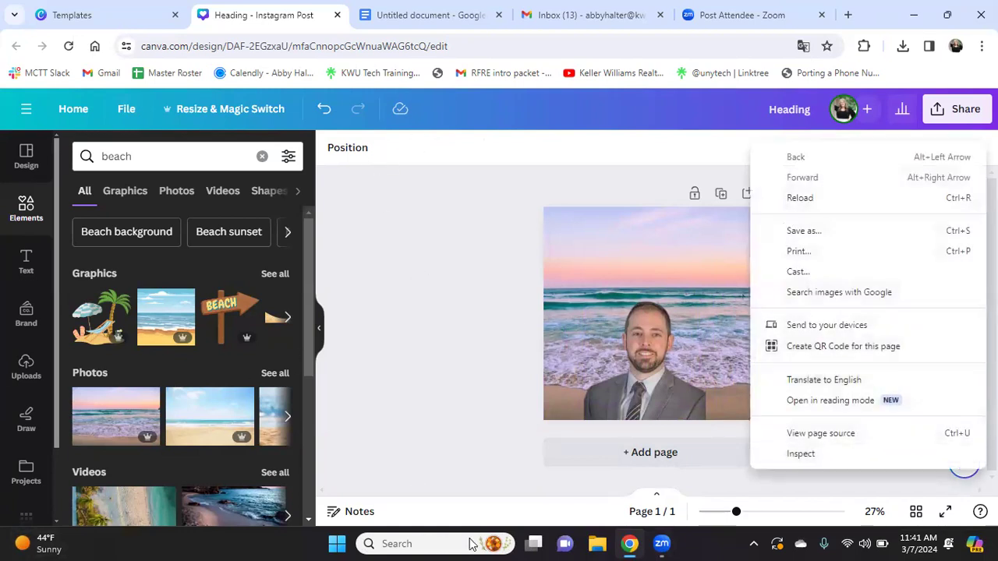
click(850, 401)
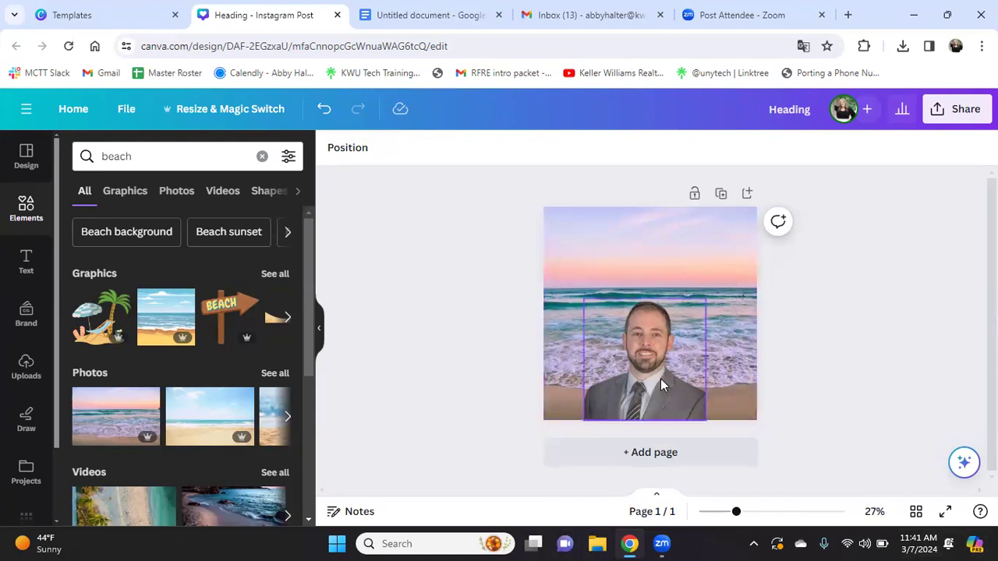
click(647, 279)
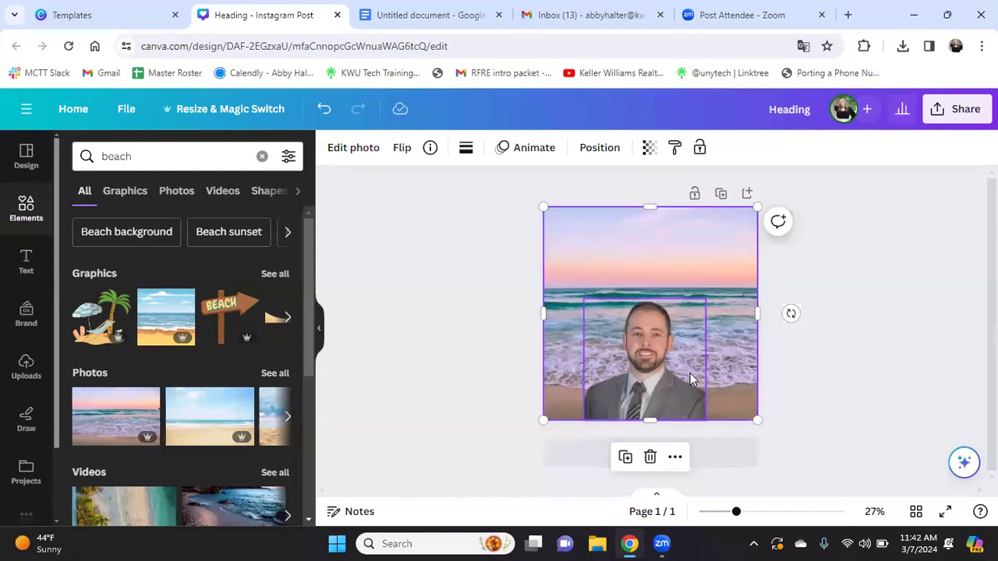
key(Delete)
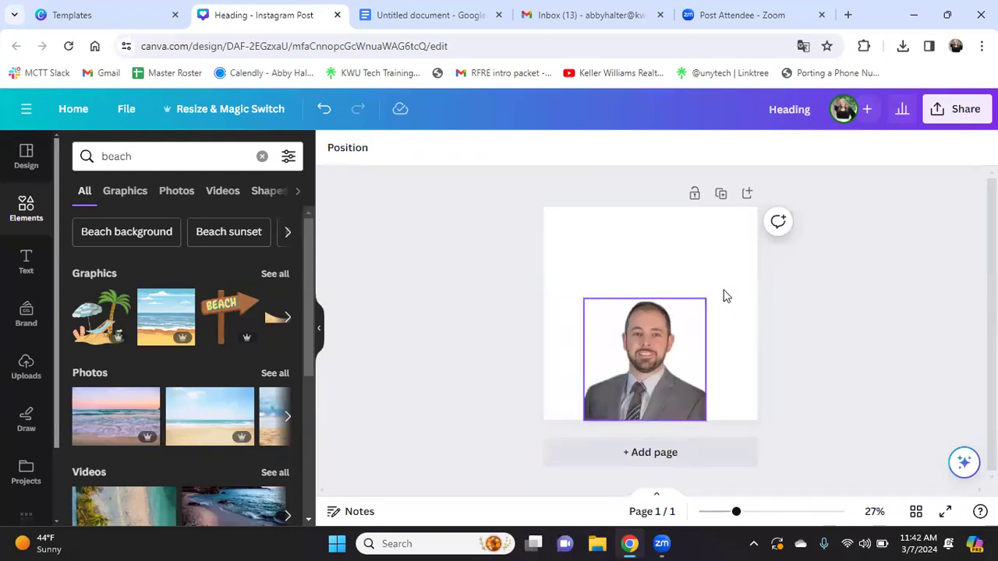
Enlarge the headshot to most of the page width and shift it so it sits within the page
click(680, 318)
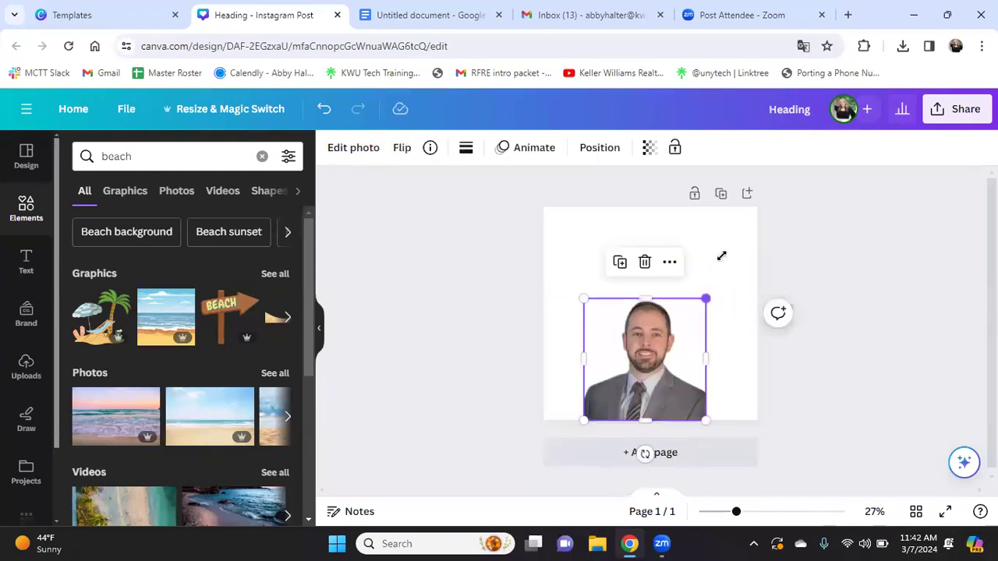
drag(707, 297, 767, 237)
drag(659, 333, 627, 333)
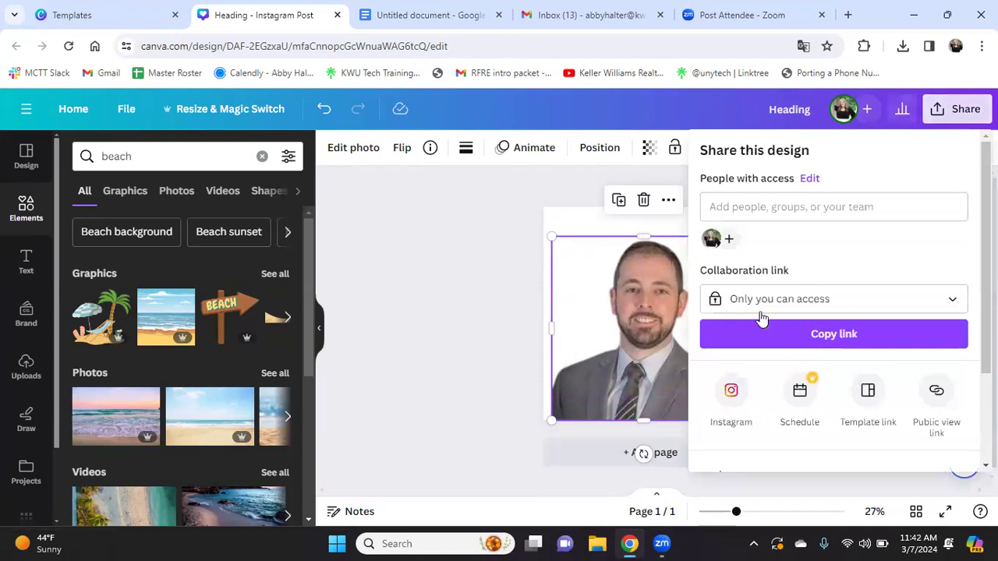
Open the design's download settings and compare the options for the PNG and JPG file types
scroll(780, 359, down, 3)
click(784, 353)
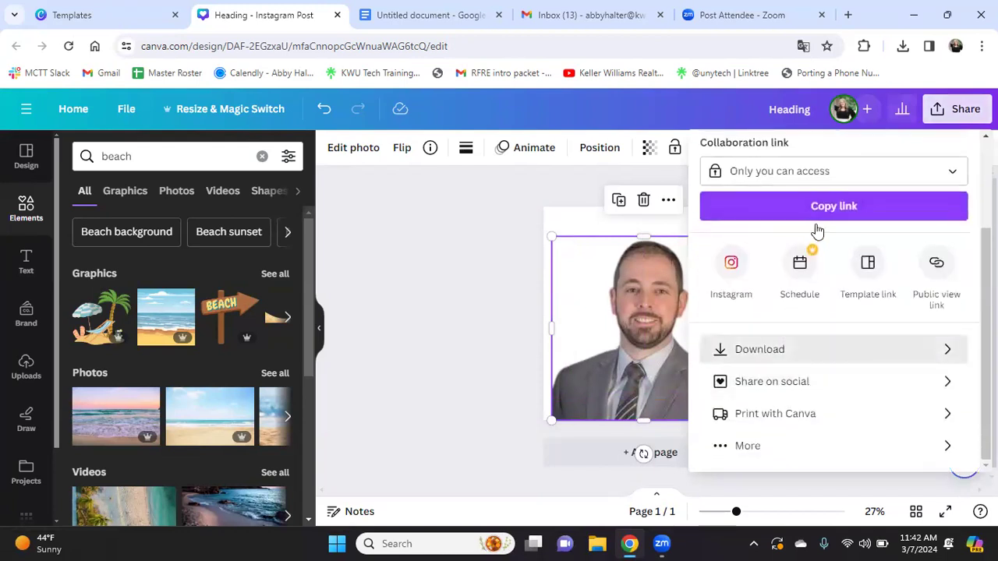
click(901, 215)
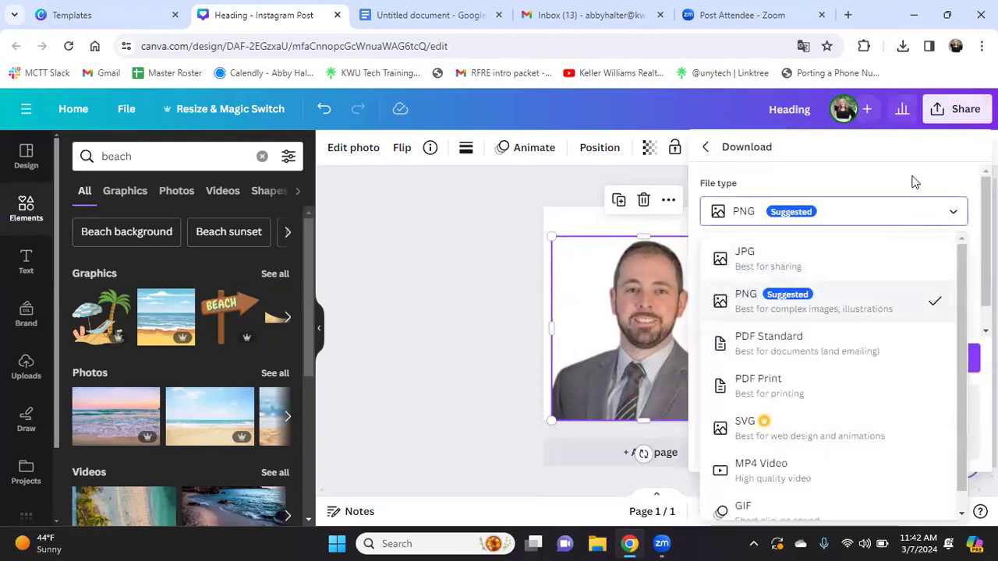
click(854, 308)
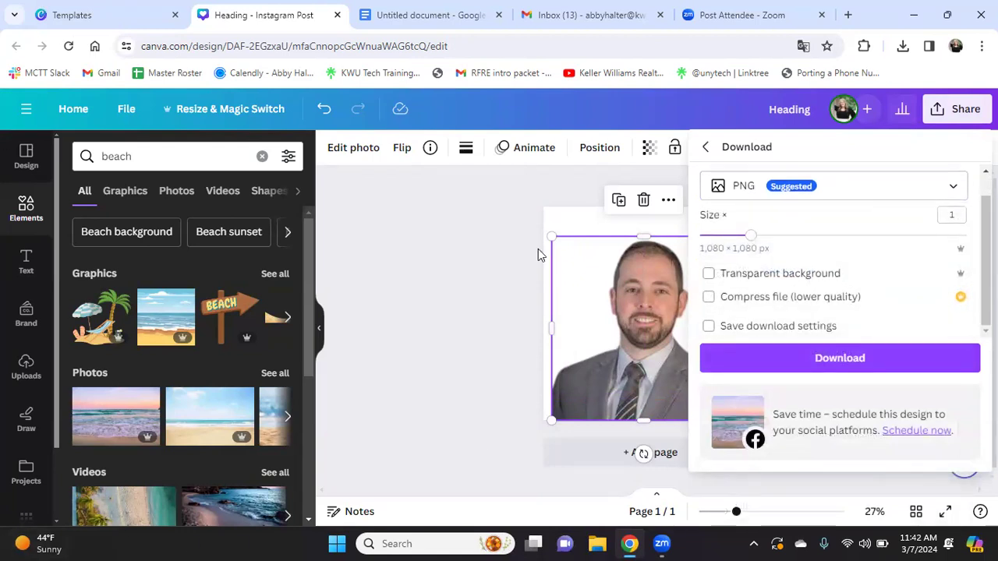
click(833, 186)
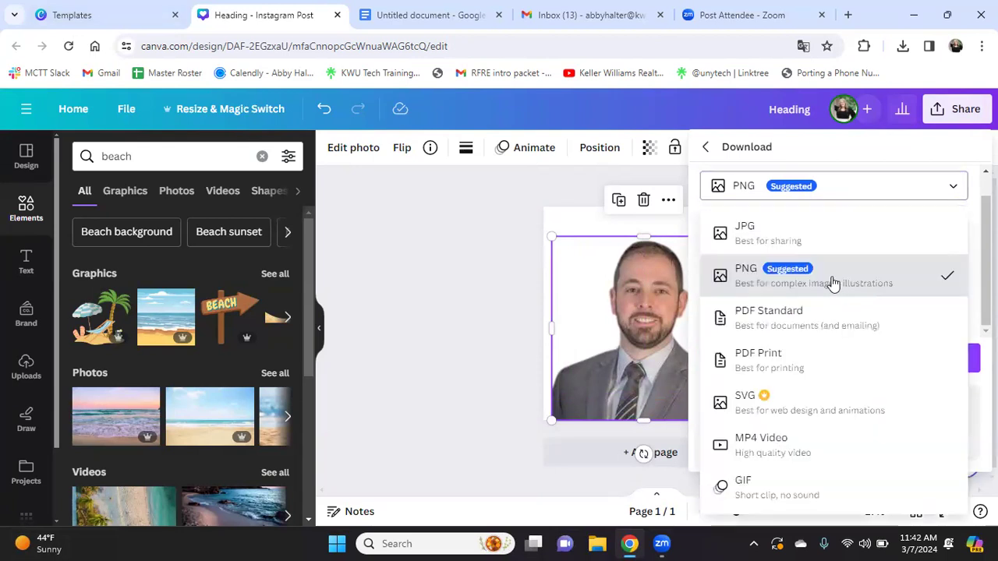
click(831, 247)
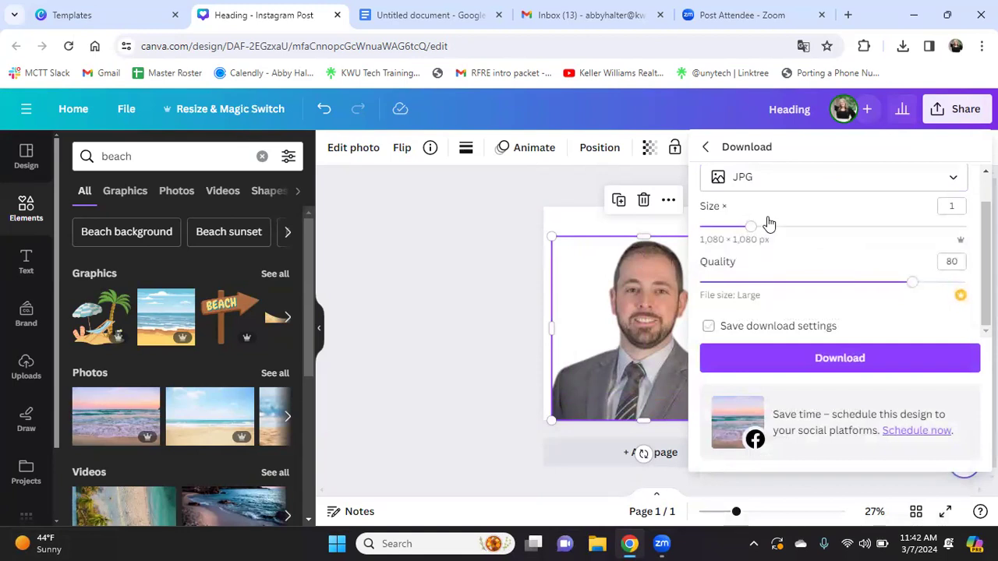
Set the download file type to PNG and enable Transparent background
scroll(768, 222, up, 1)
click(803, 212)
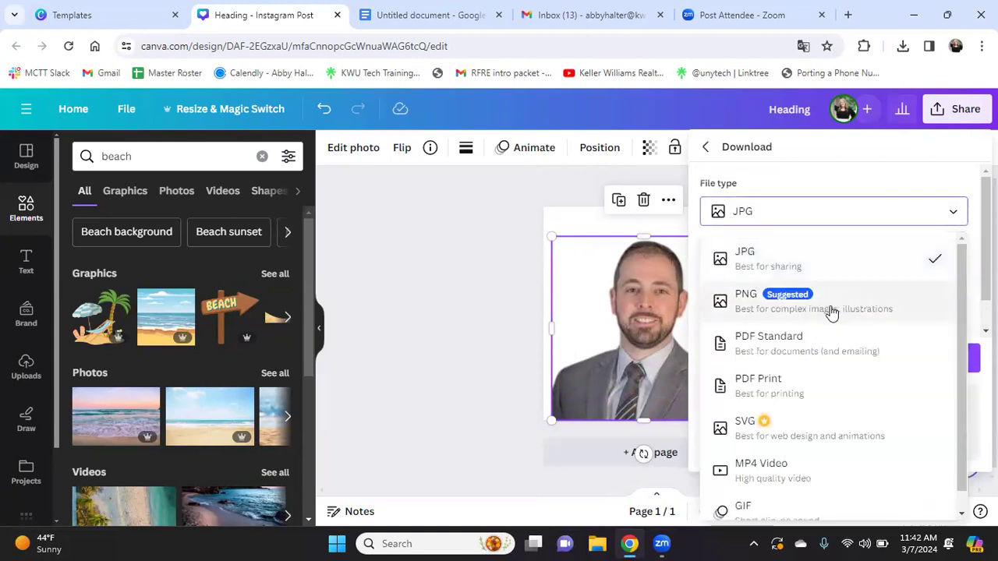
click(826, 304)
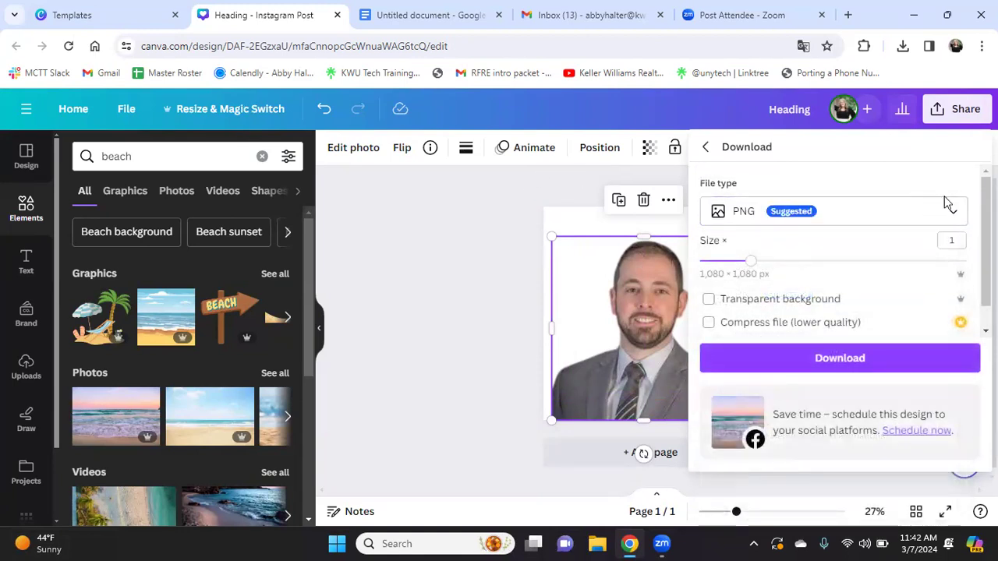
click(709, 301)
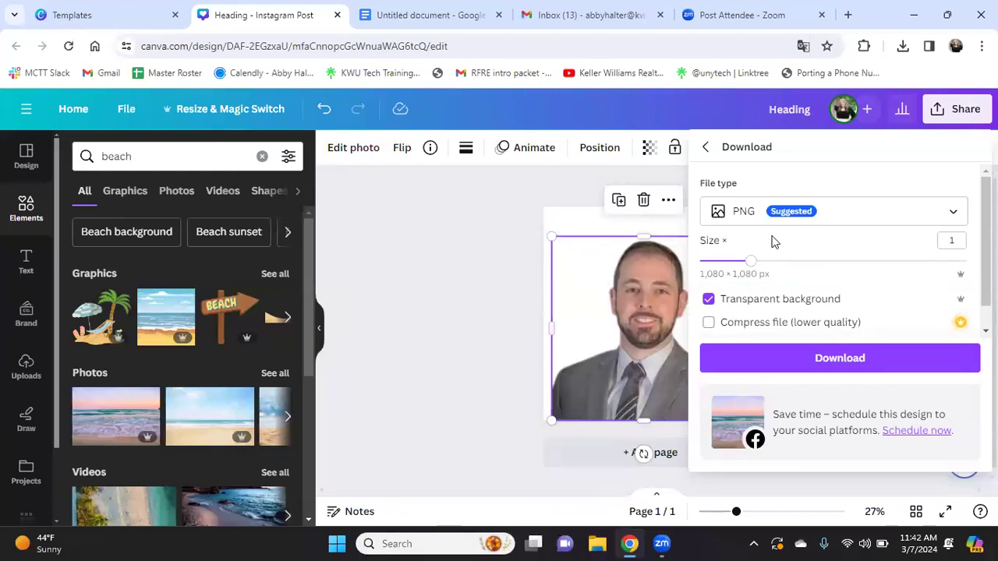
Review the other download file types, from PDF Standard to GIF, and close the download settings without downloading
click(817, 214)
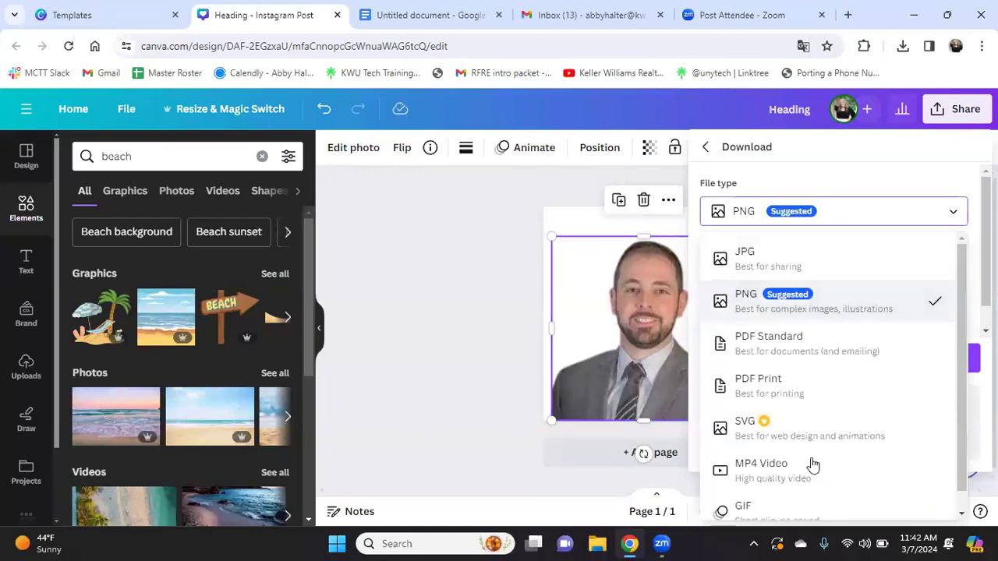
scroll(807, 491, down, 1)
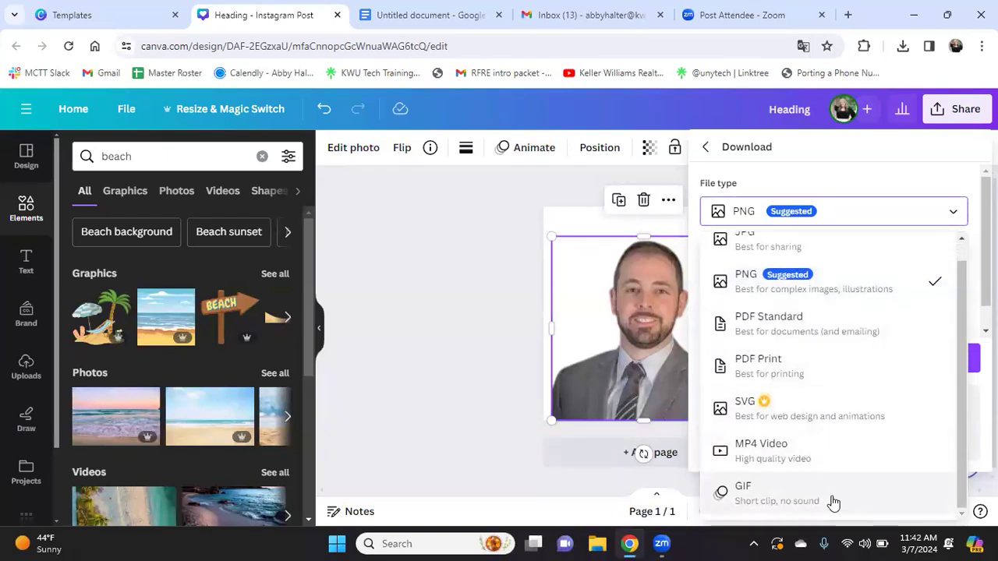
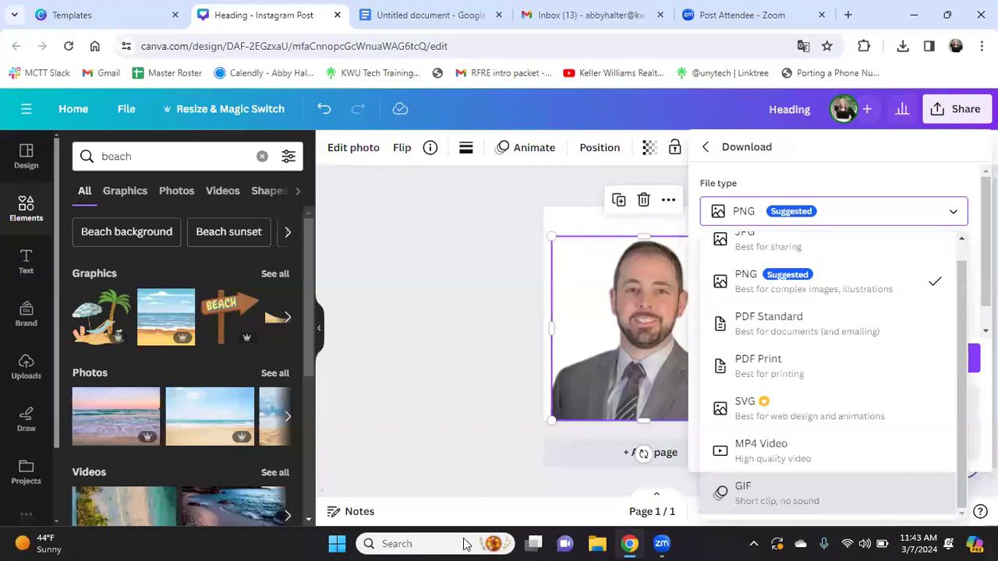
key(Escape)
key(Escape)
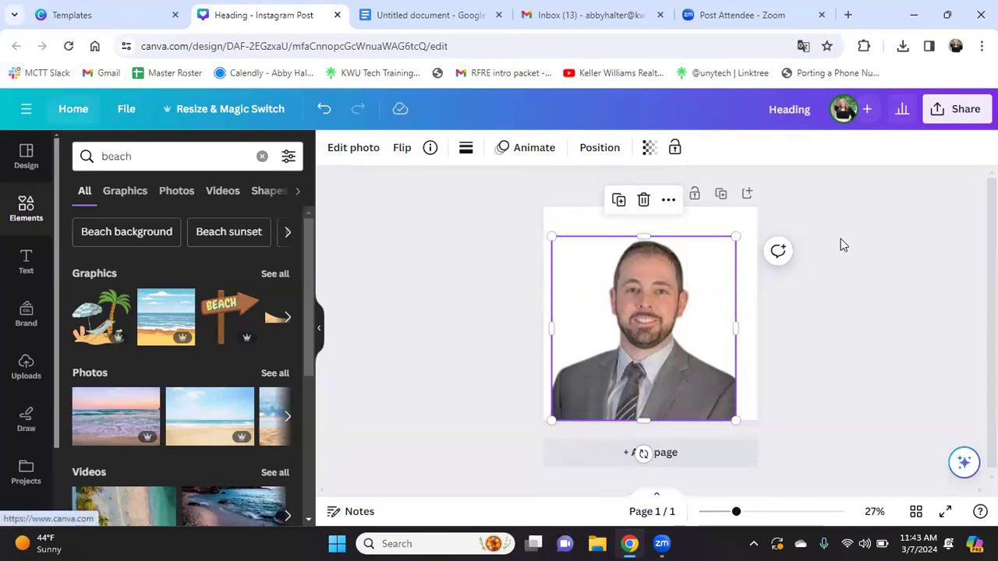
Return to the home page, open the Brand section and look over the Brand Kits page
click(73, 109)
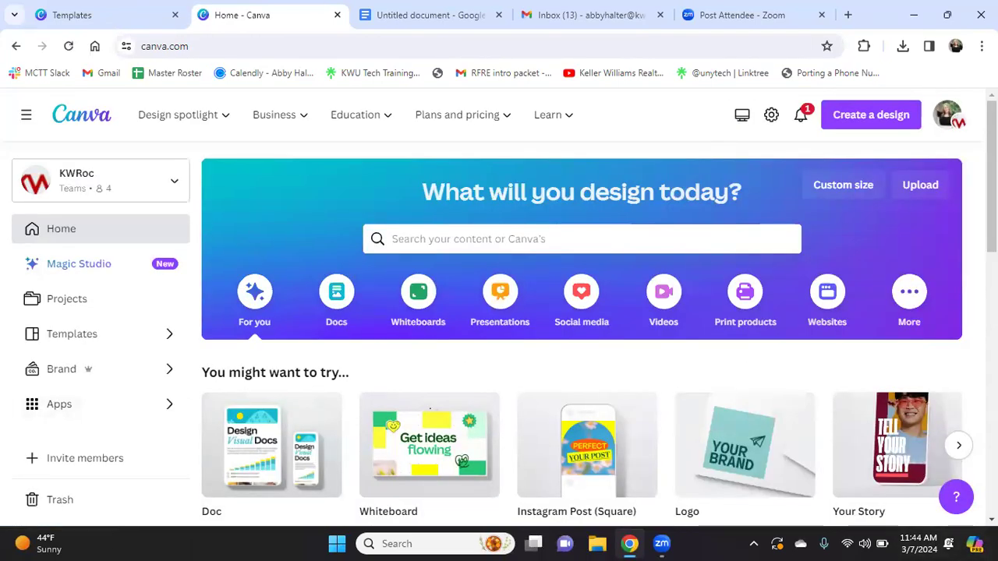
click(135, 367)
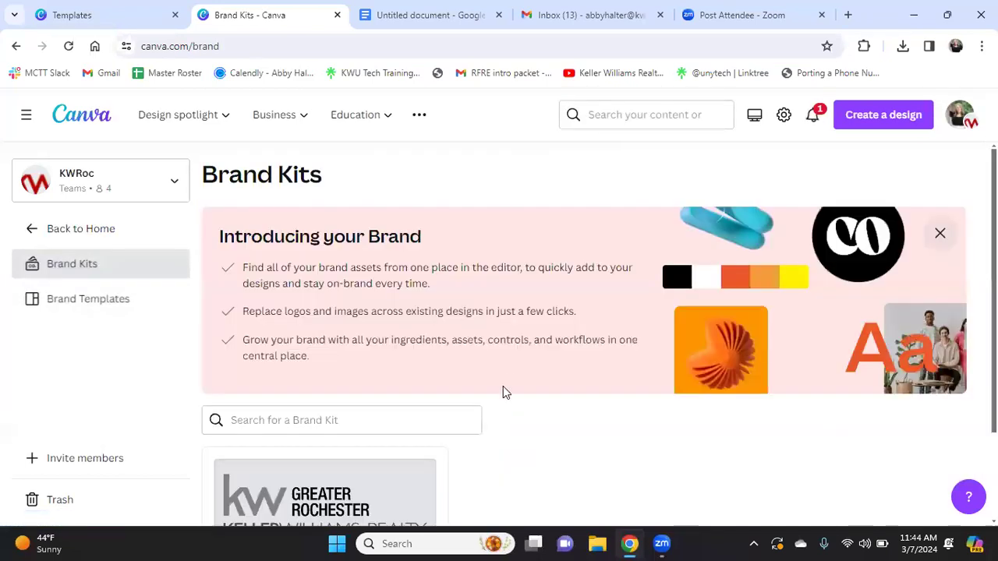
scroll(535, 344, down, 2)
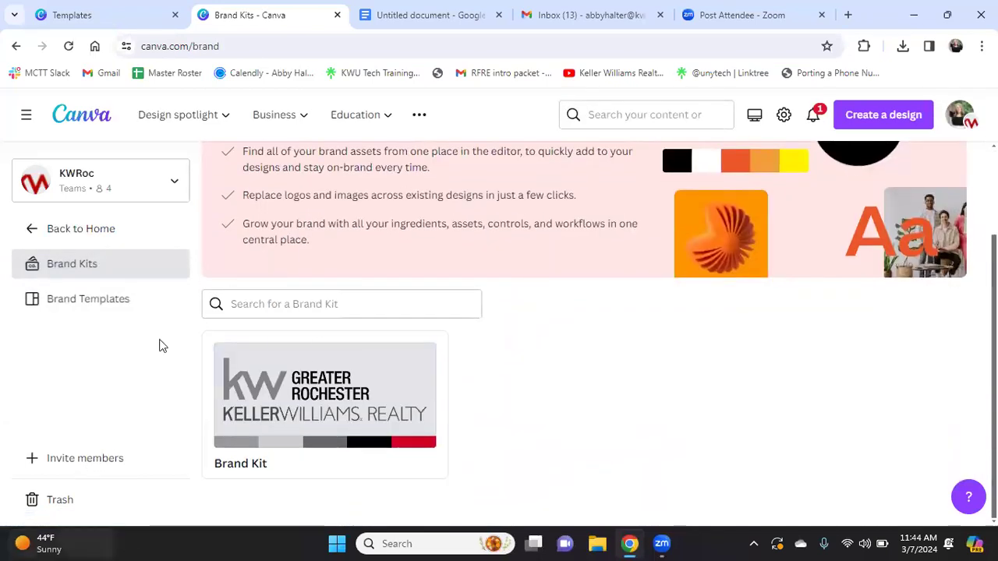
scroll(460, 299, up, 2)
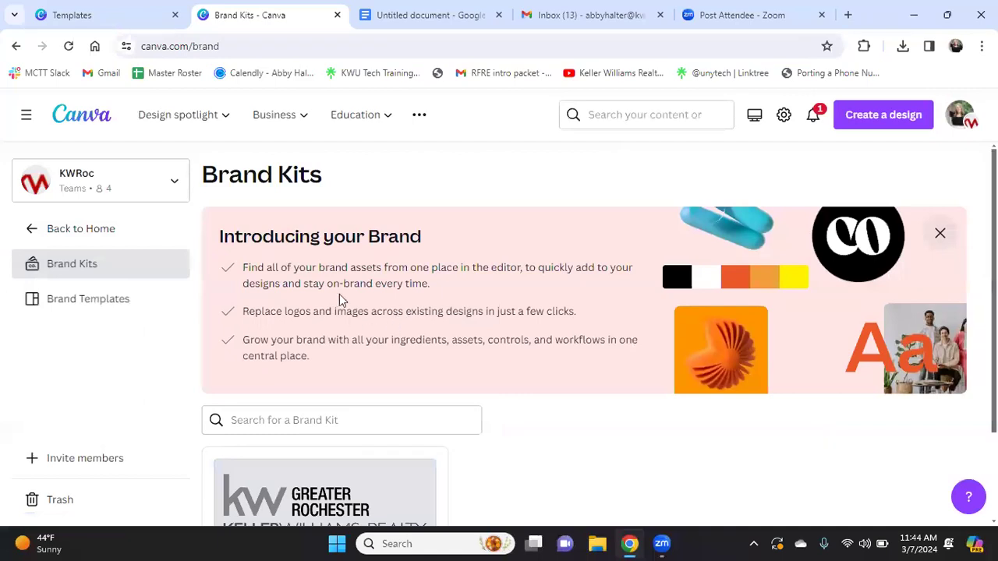
Open Brand Templates, return to Brand Kits and view the Keller Williams brand kit's card
click(122, 304)
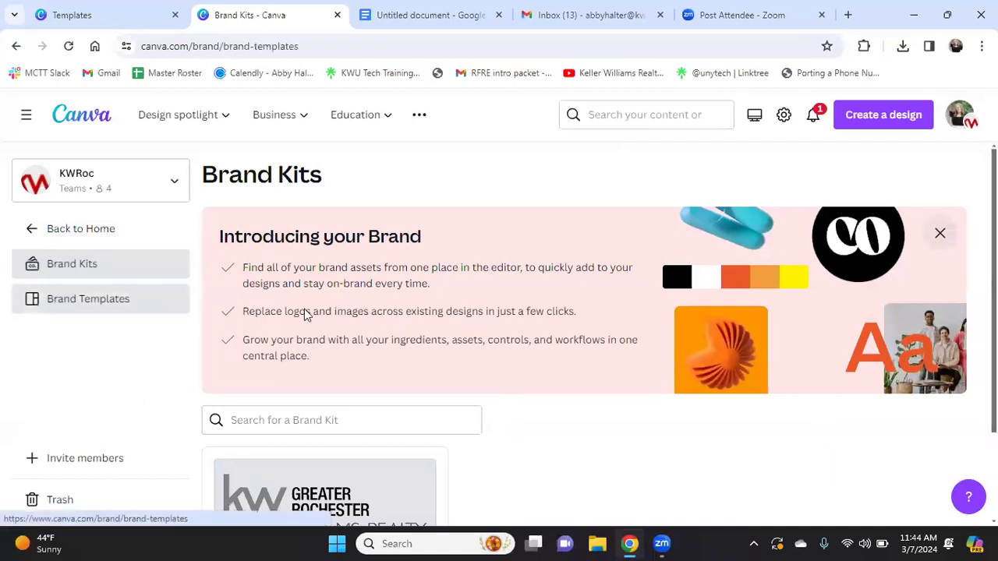
click(90, 260)
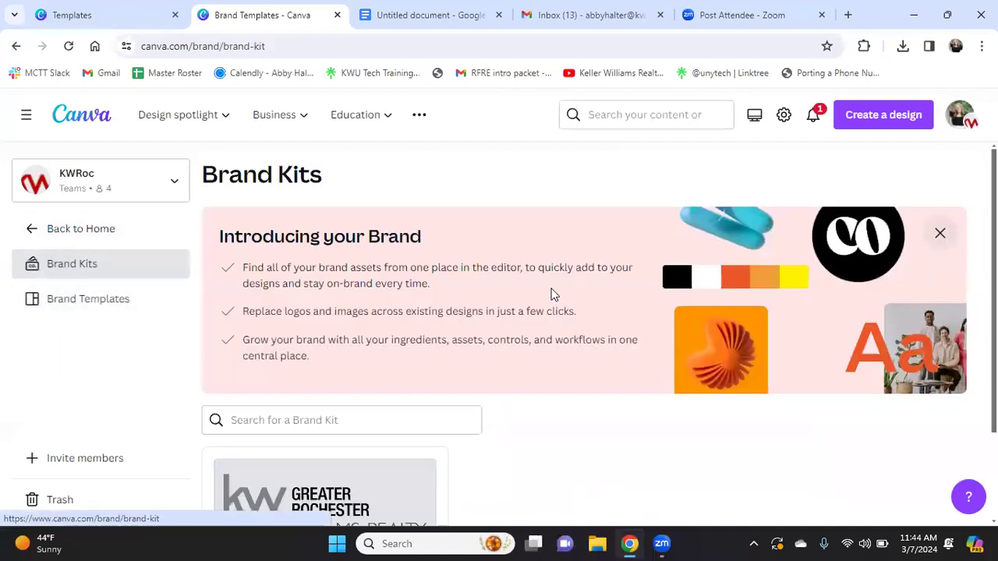
scroll(551, 300, down, 1)
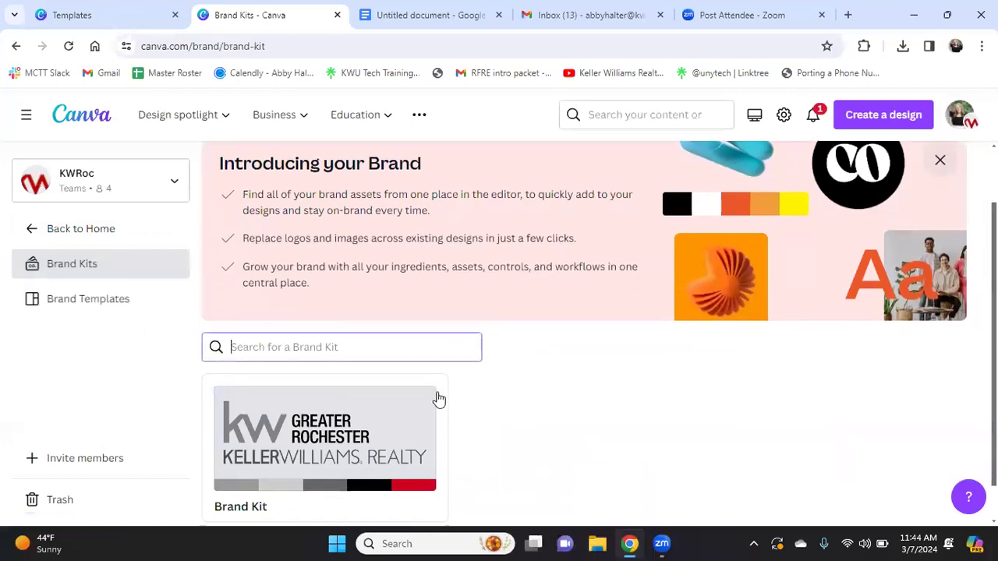
scroll(413, 405, down, 1)
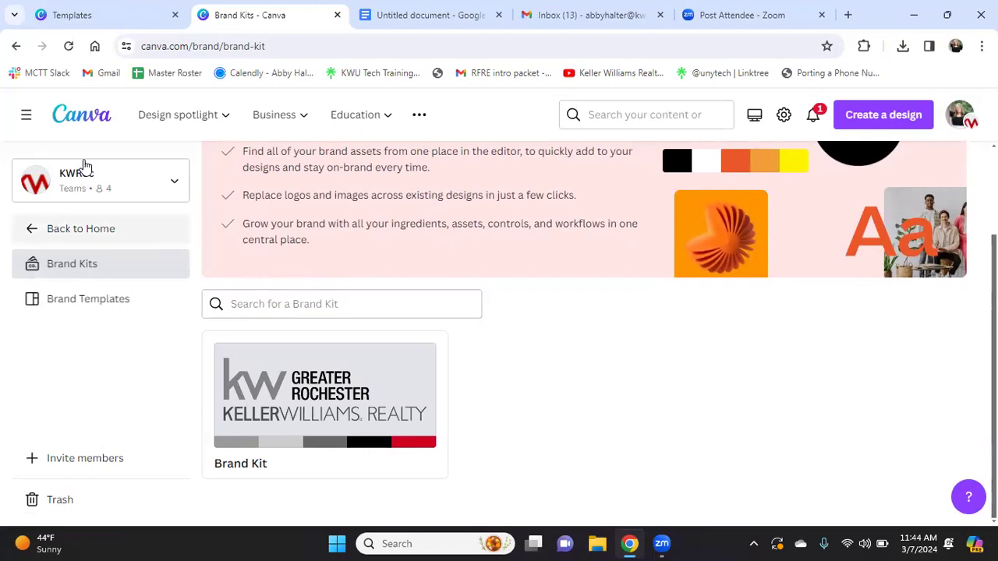
Return to the home page and open the recent Facebook Cover design with the three headshots
click(100, 229)
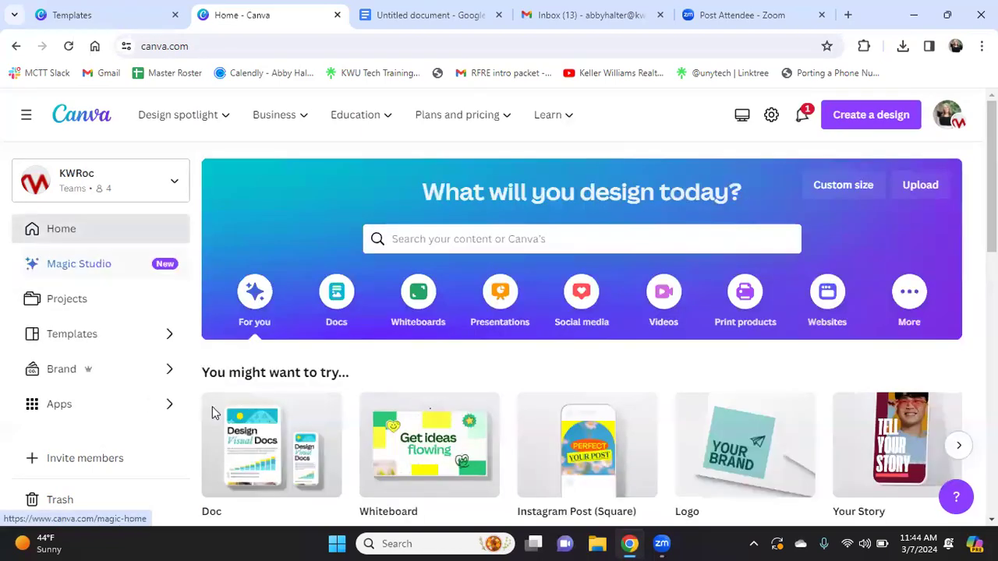
scroll(292, 199, down, 3)
scroll(293, 199, down, 3)
click(487, 226)
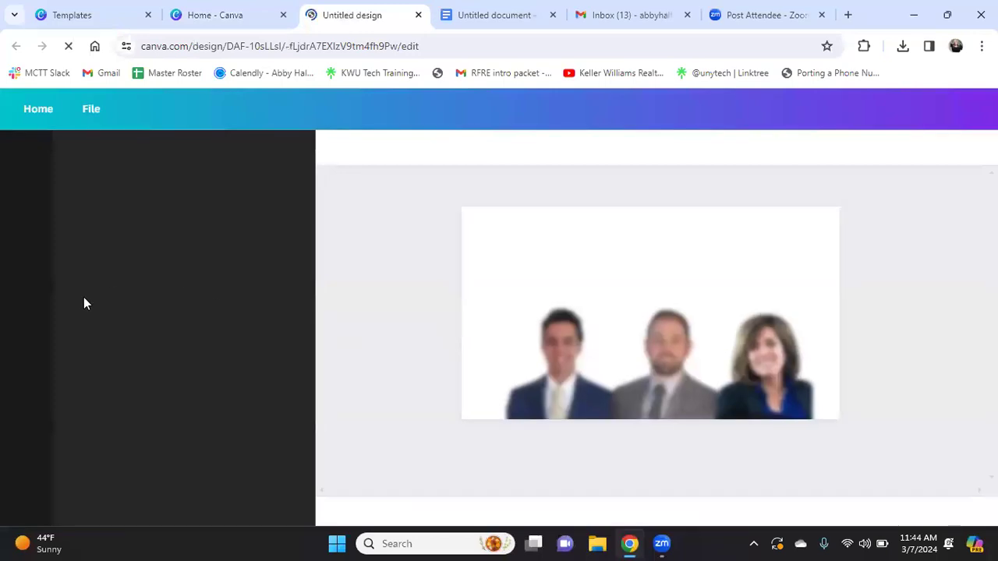
Open the editor's text options and look over the Brand Kit heading, subheading and body styles
scroll(32, 230, down, 2)
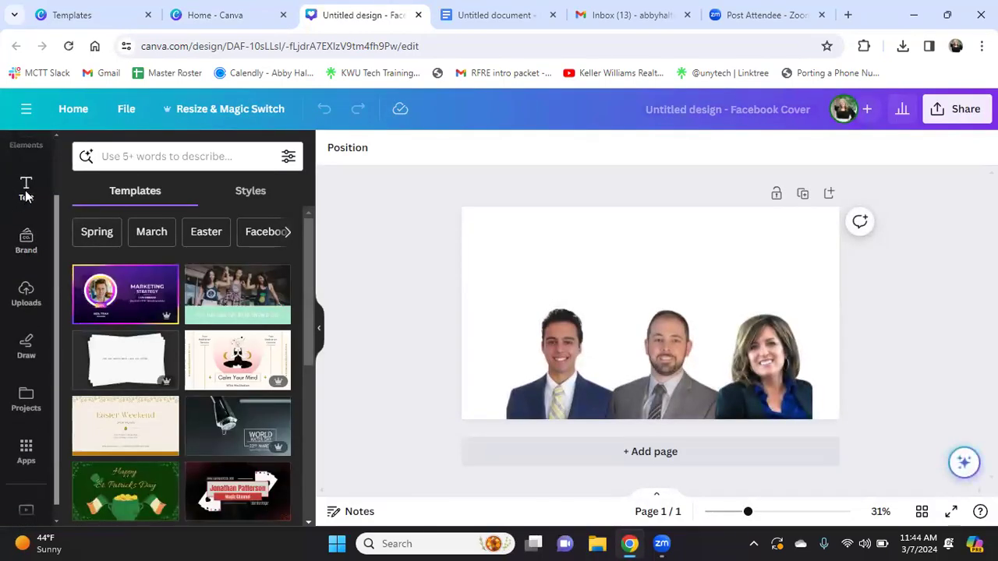
click(26, 195)
right_click(26, 195)
click(413, 270)
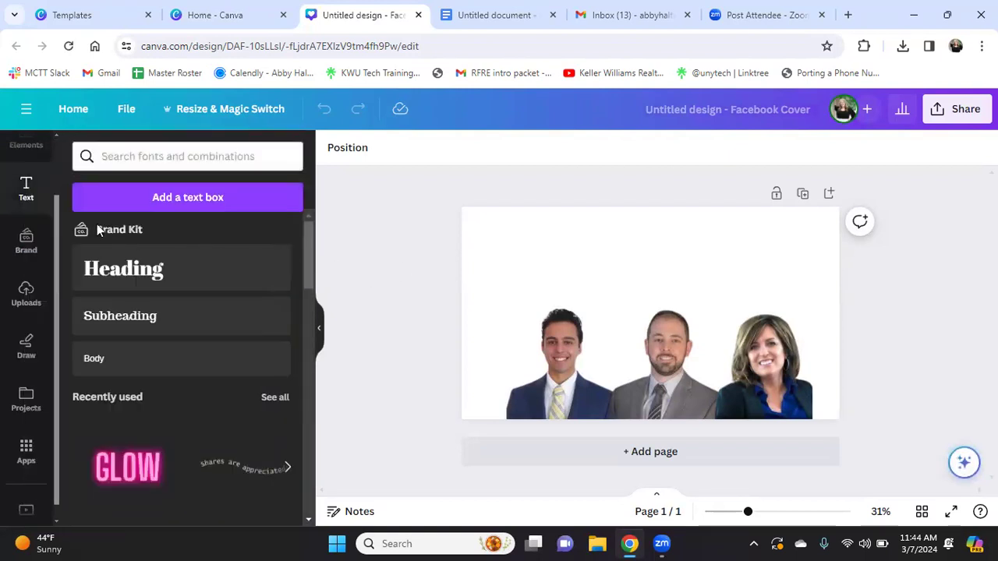
scroll(24, 359, down, 1)
scroll(23, 343, up, 3)
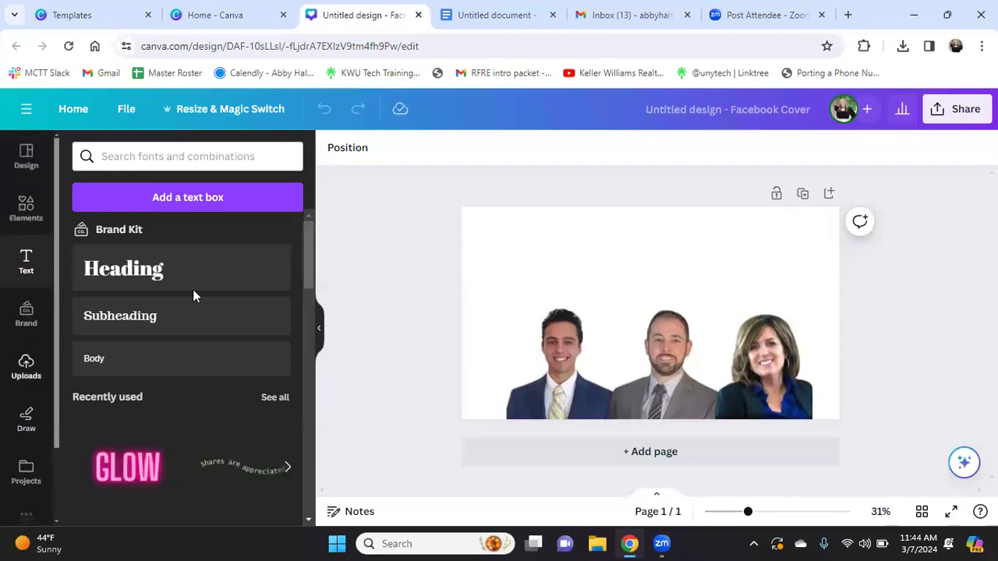
Open the editor's brand assets and look over the Brand Kit logos, colors and fonts
scroll(242, 299, down, 1)
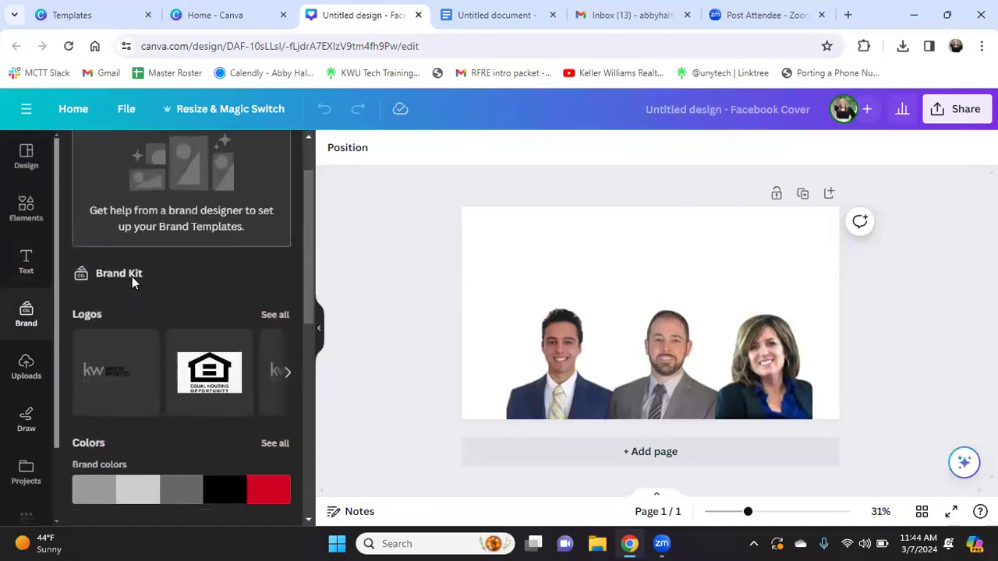
scroll(134, 287, down, 2)
right_click(134, 288)
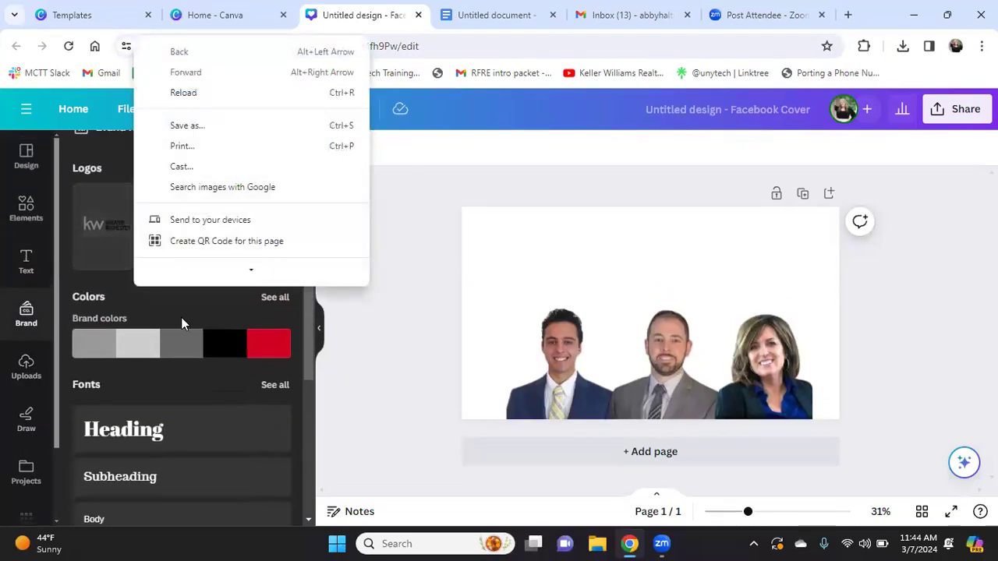
click(180, 325)
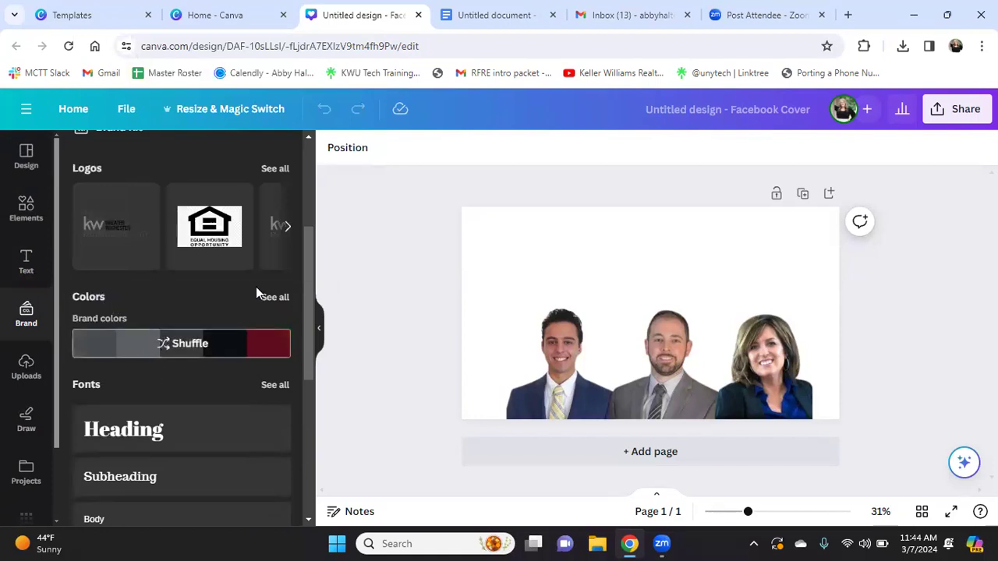
View the full list of brand colors, go back and view the full list of brand fonts
click(283, 301)
right_click(282, 302)
click(176, 250)
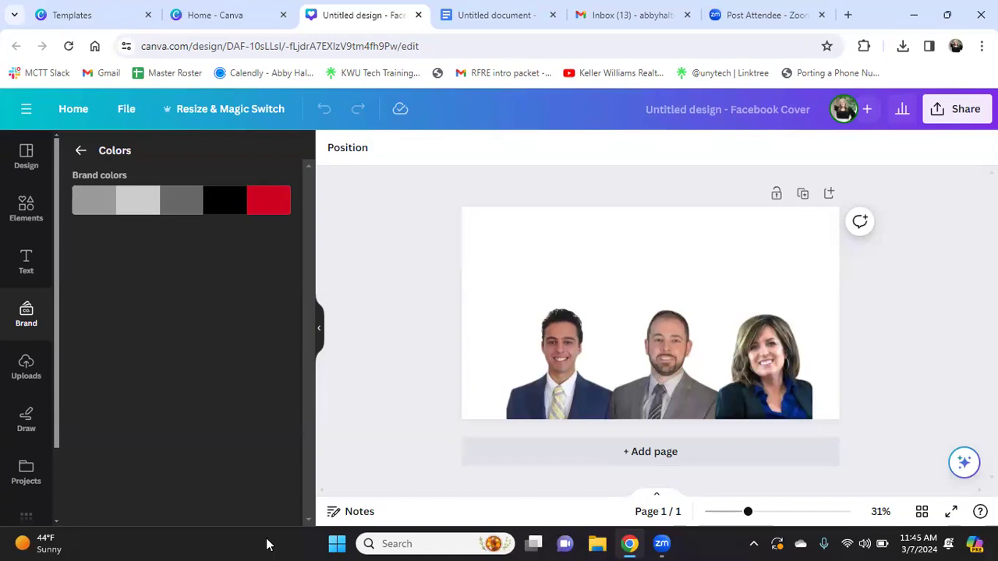
click(81, 149)
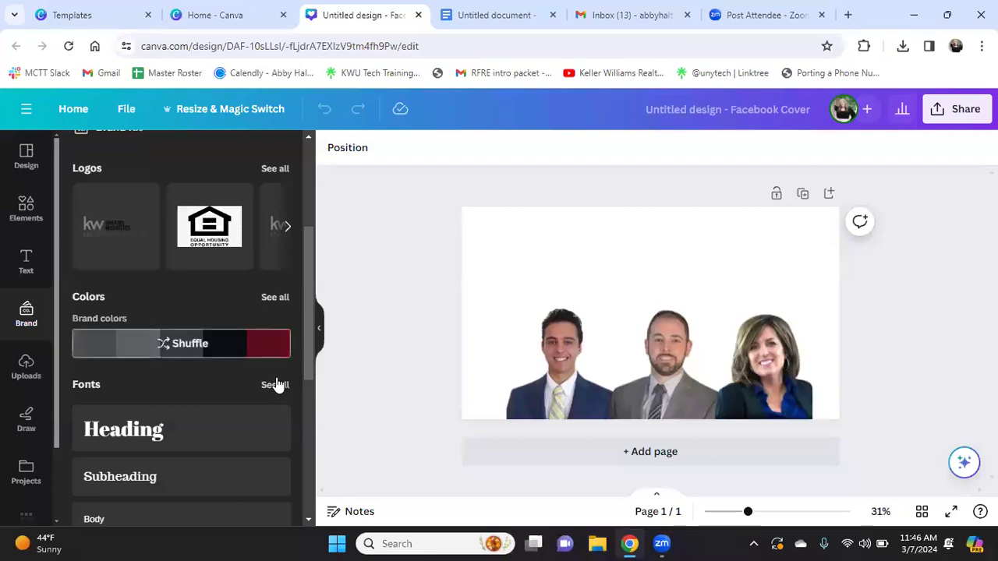
click(274, 385)
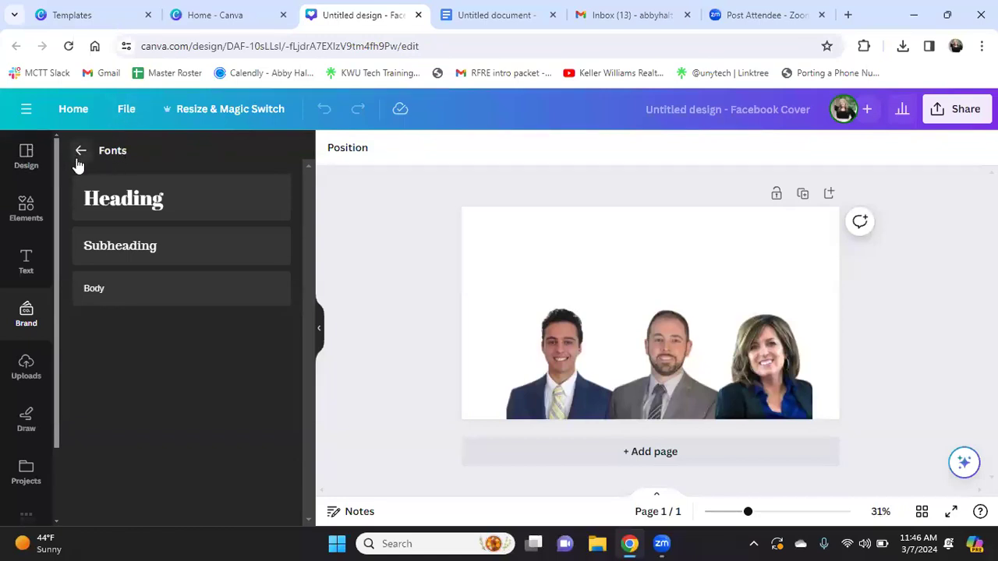
Return to the home page and open the Keller Williams brand kit from Brand Kits to view its contents
click(82, 111)
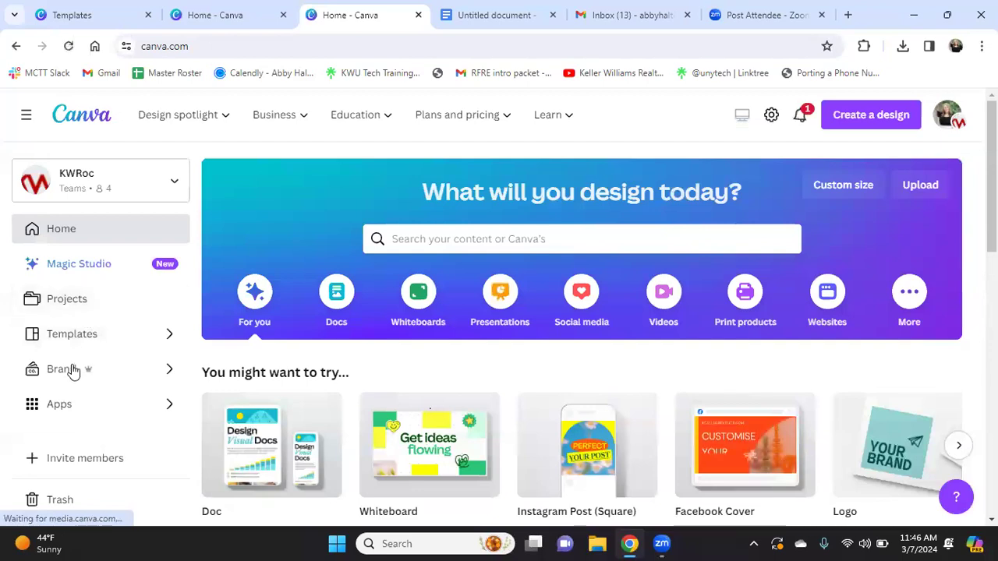
click(76, 370)
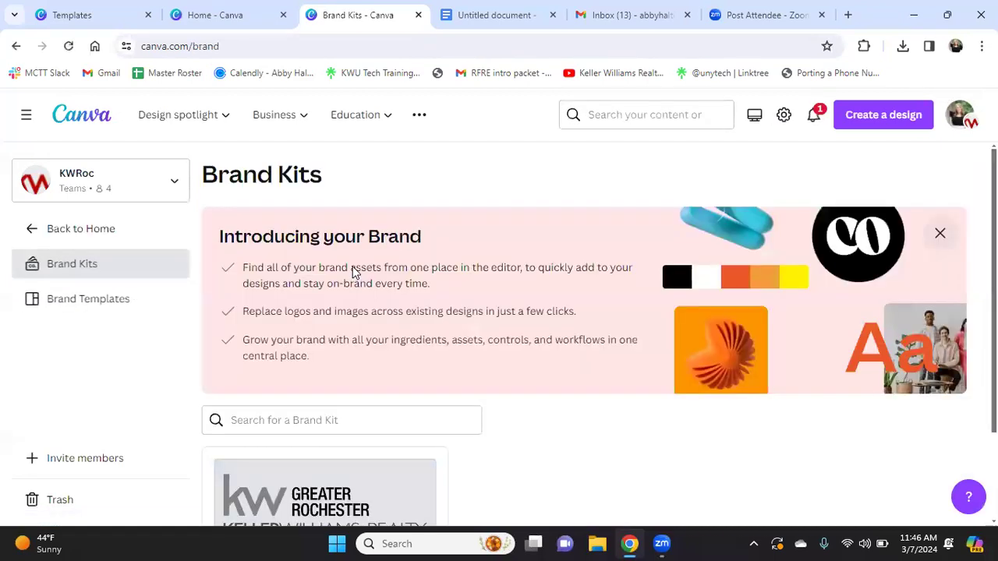
scroll(290, 434, down, 2)
click(290, 439)
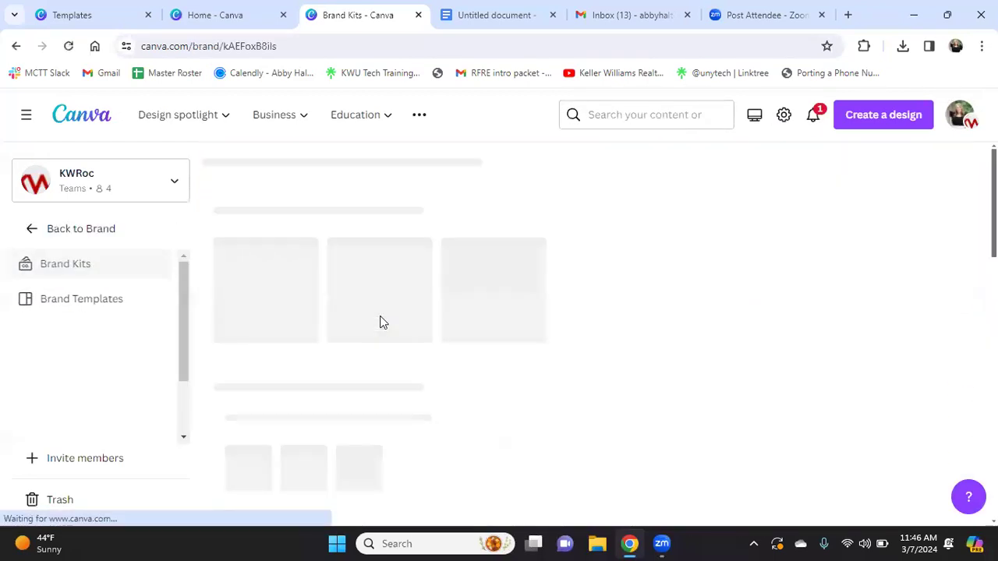
scroll(380, 328, down, 1)
scroll(327, 367, up, 1)
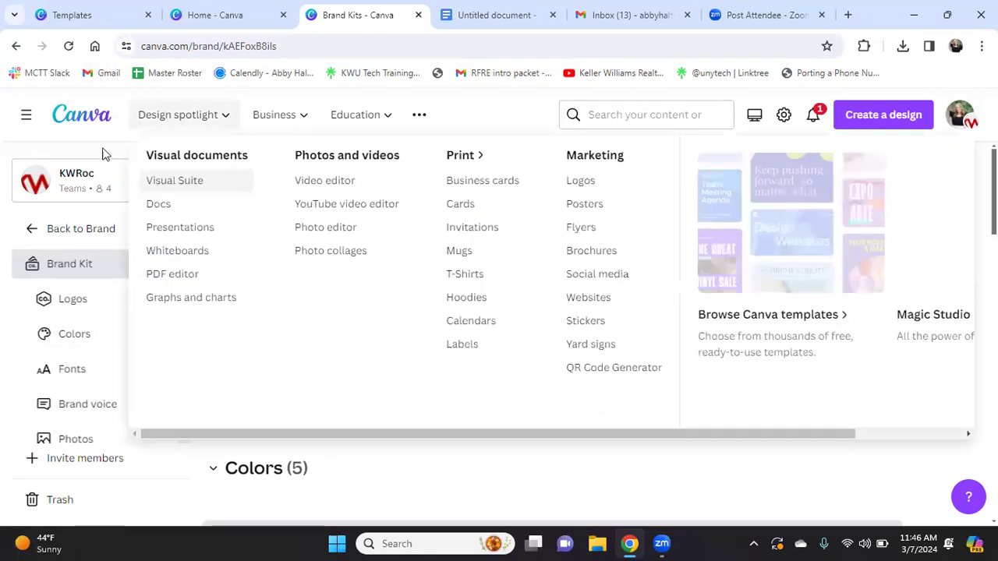
Switch from the KWRoc team to the free Personal account
click(97, 187)
click(86, 273)
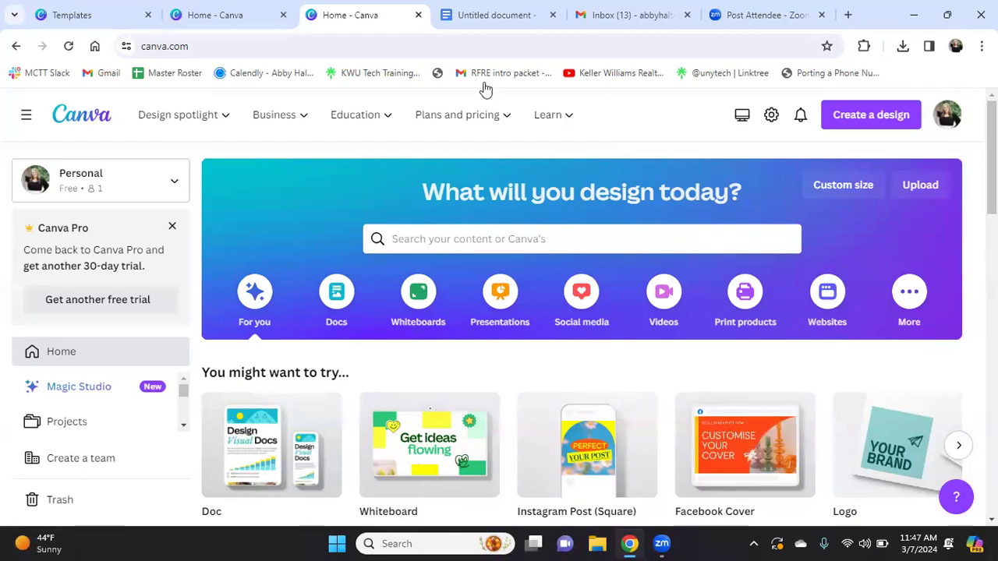
click(889, 125)
text(instagram)
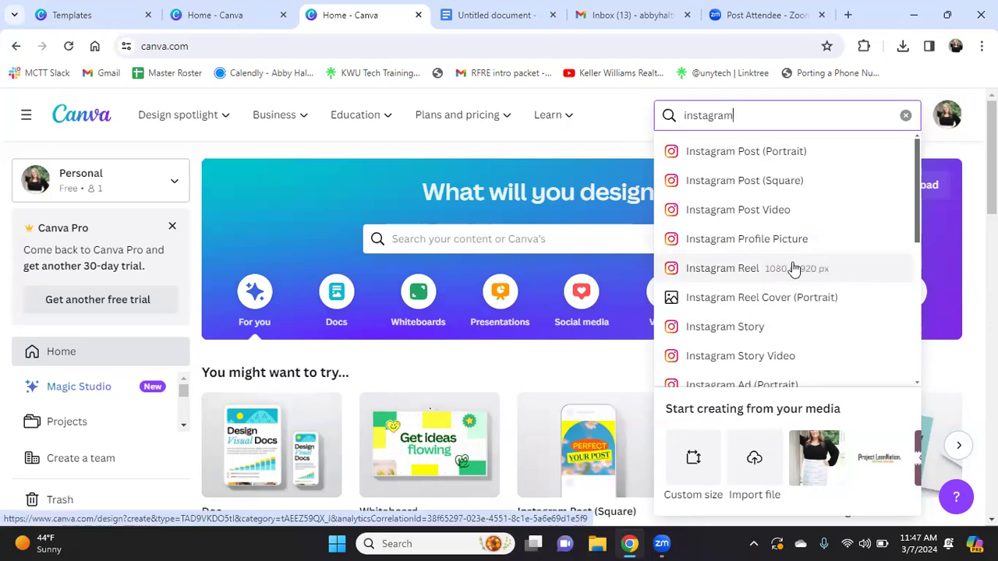
click(686, 130)
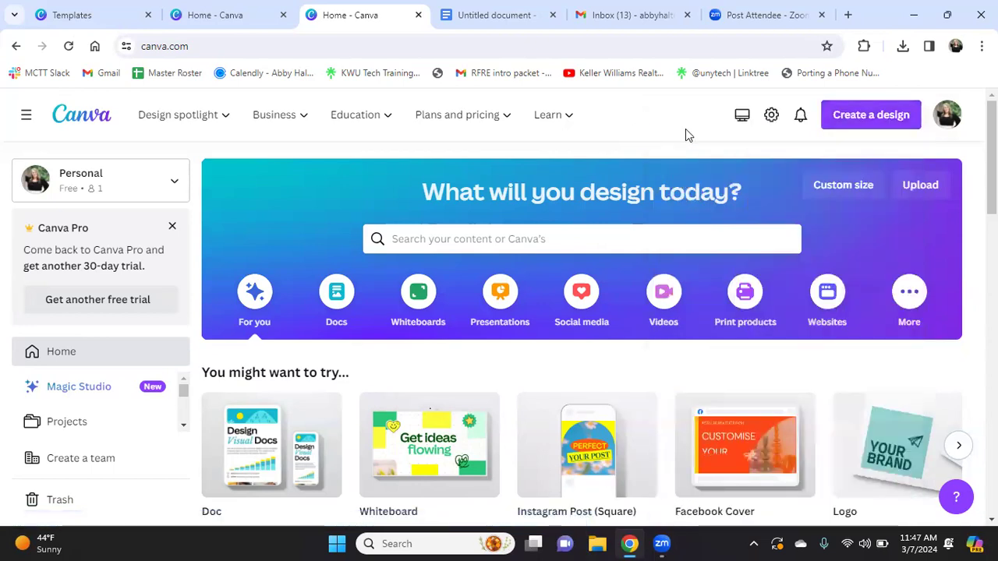
Search the design types for "instagram reel" and create a blank Instagram Reel design
click(847, 127)
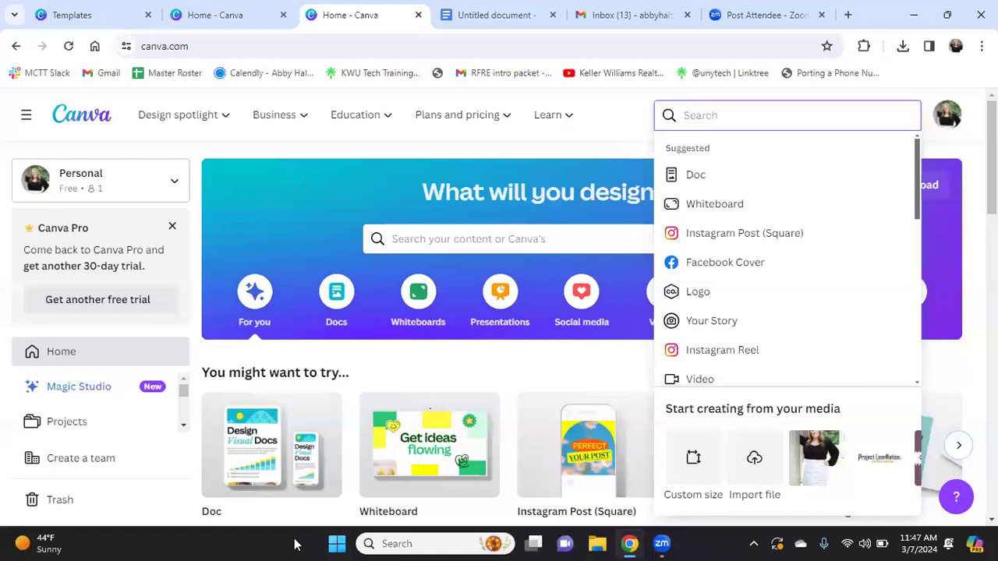
text(instagram reel)
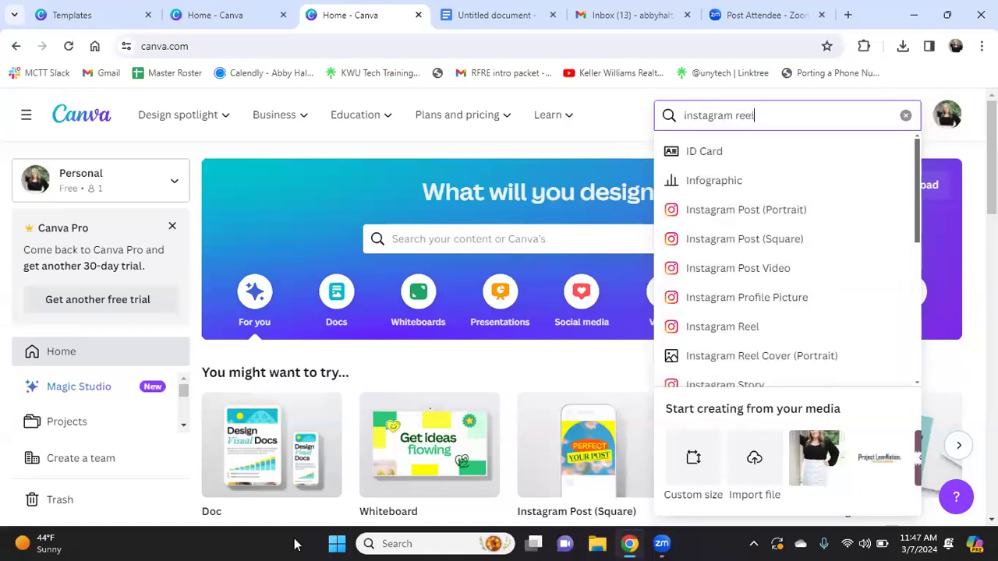
click(749, 178)
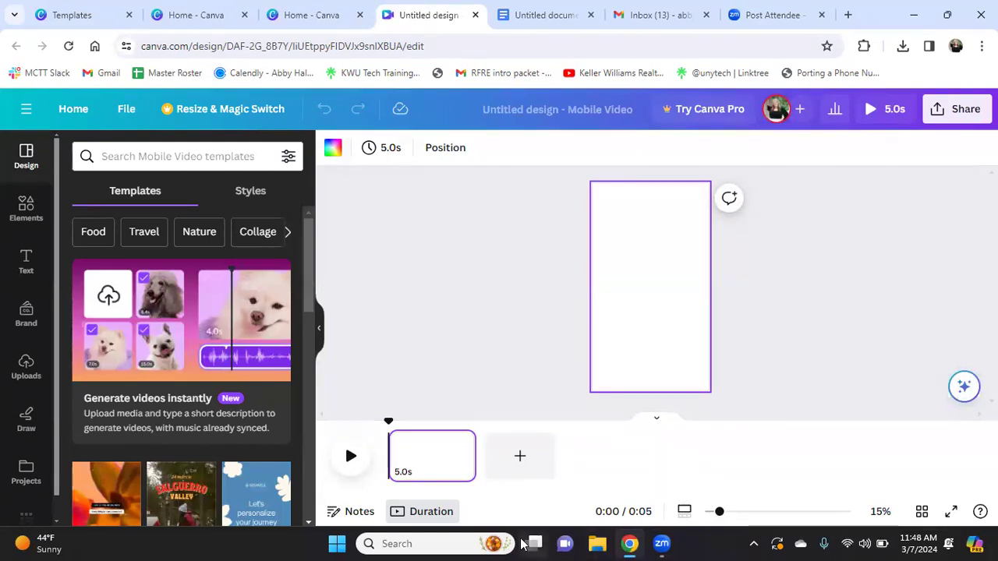
Open the Personal account's uploads in the blank reel and look through the uploaded images
mouse_move(523, 544)
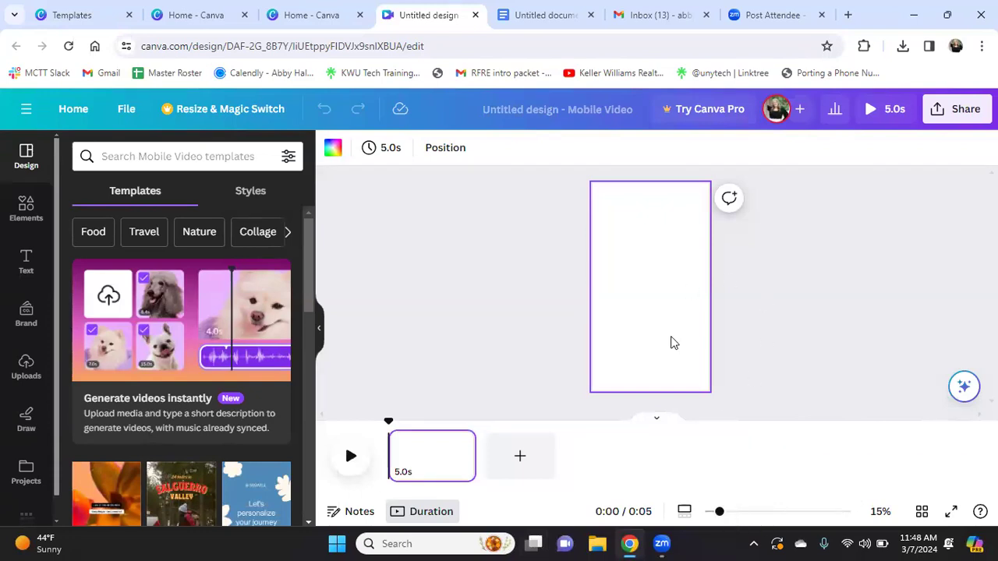
mouse_move(726, 516)
mouse_down()
mouse_move(733, 514)
mouse_move(724, 513)
mouse_up()
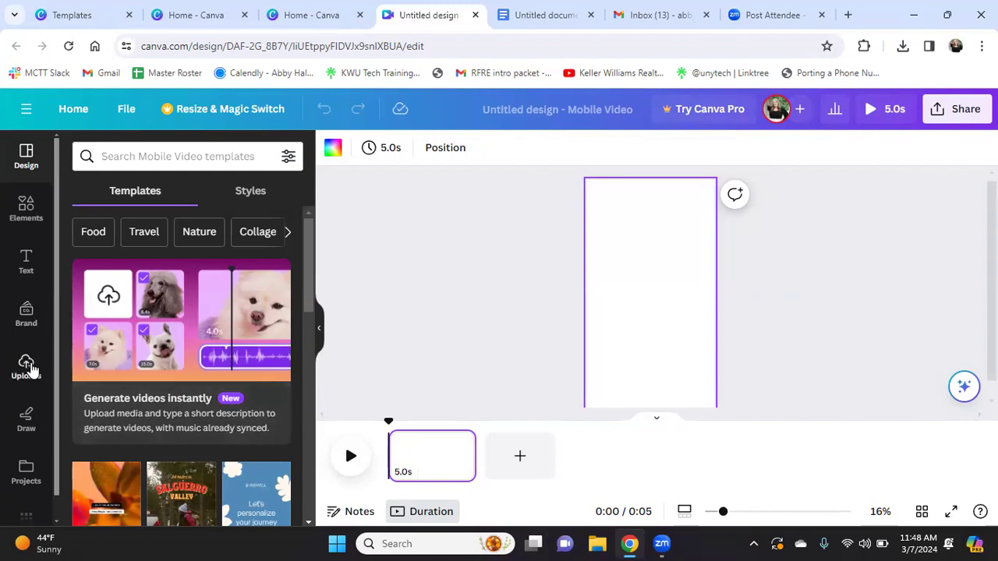
click(26, 366)
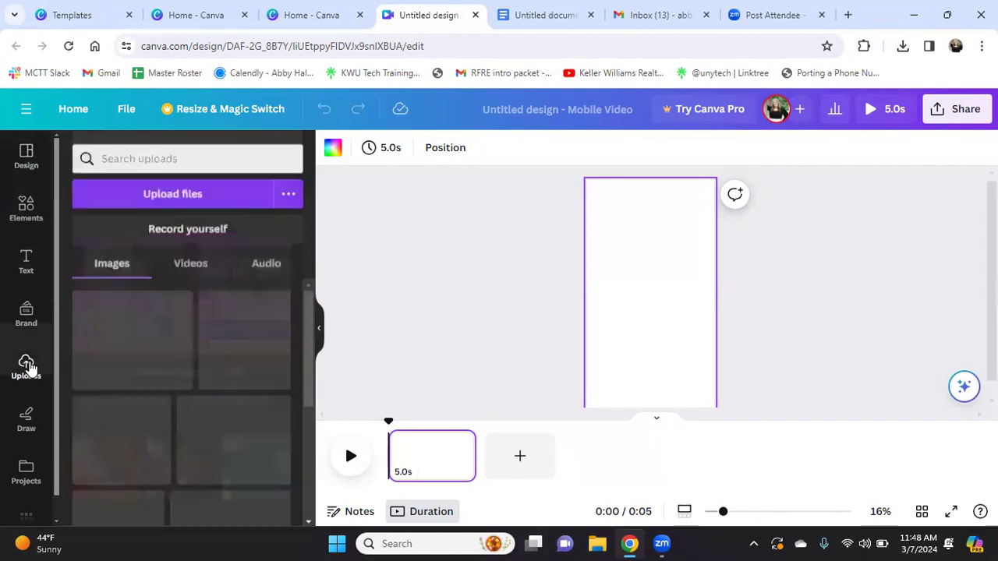
scroll(133, 372, down, 4)
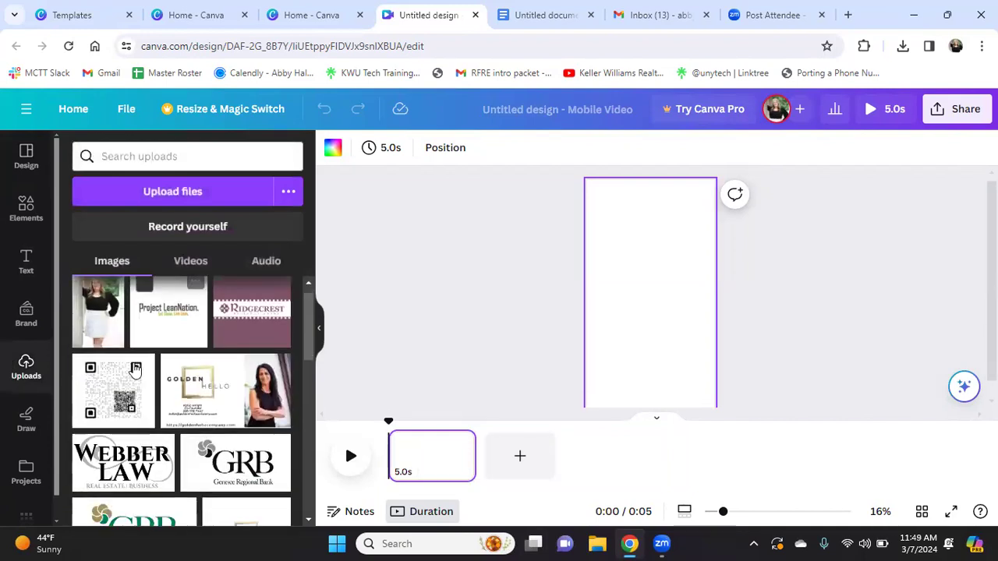
scroll(147, 369, up, 4)
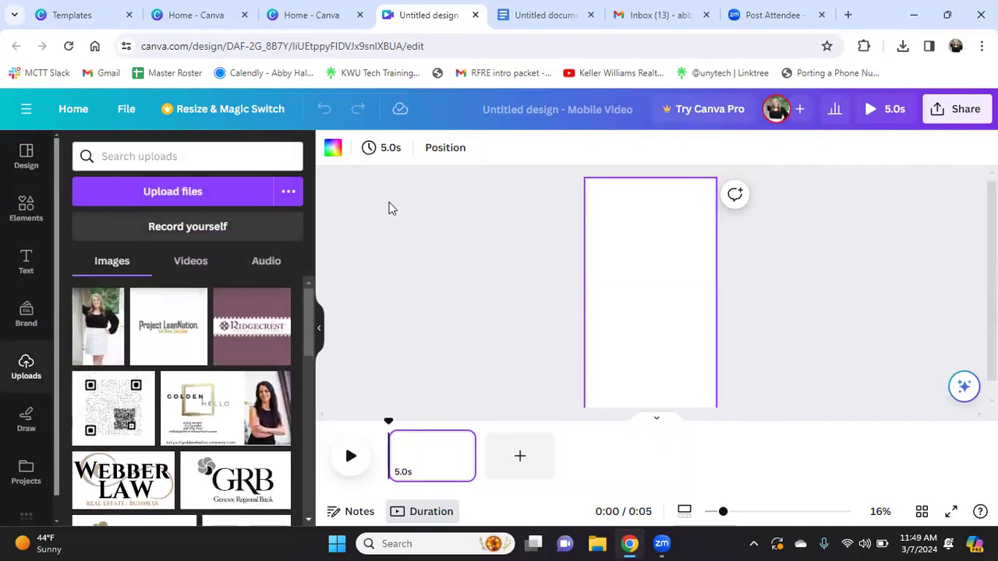
mouse_move(770, 124)
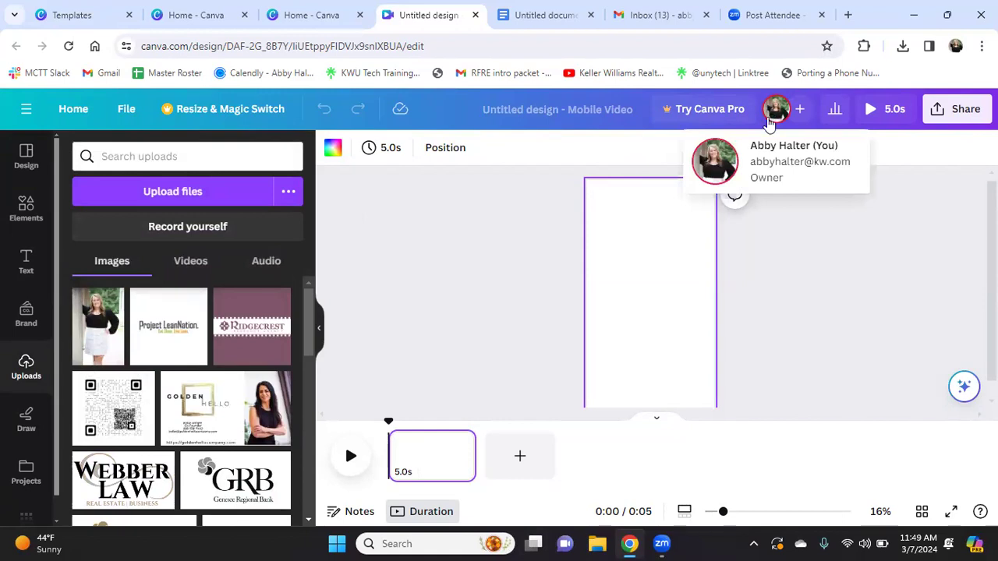
click(810, 269)
Return to the home page and switch from the Personal account to the KWRoc team
click(73, 110)
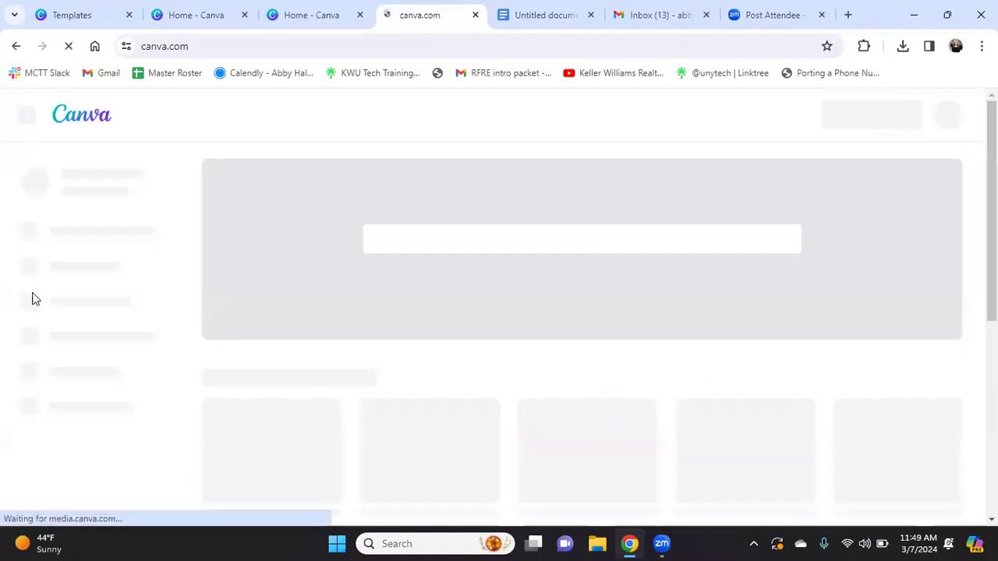
click(83, 191)
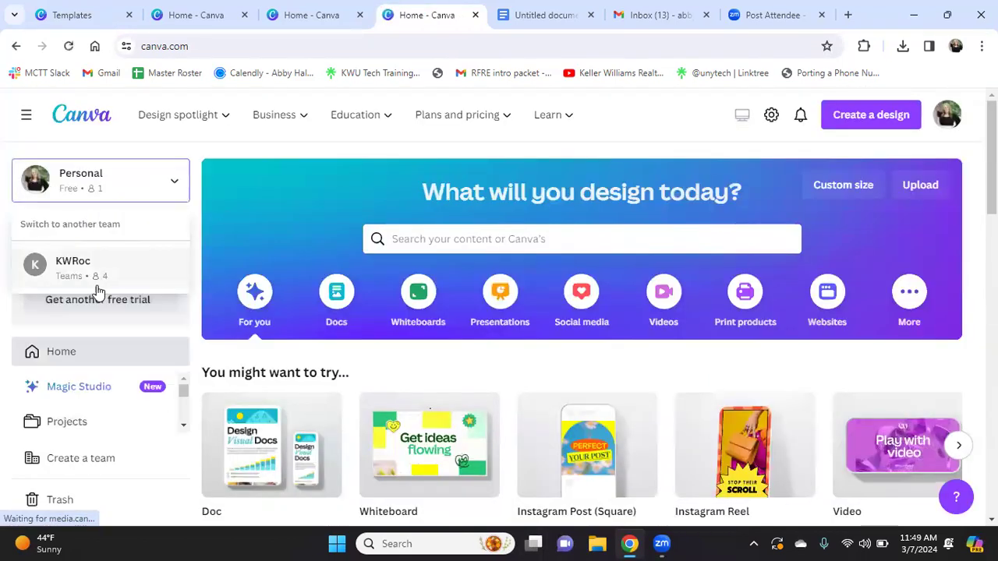
click(72, 264)
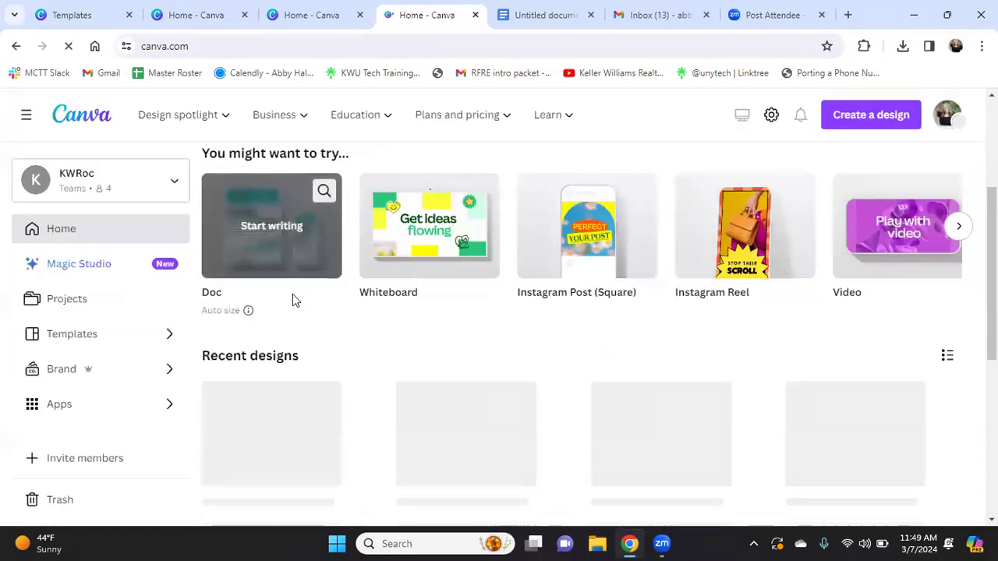
Create a blank Instagram Reel design in the KWRoc team
scroll(335, 398, down, 2)
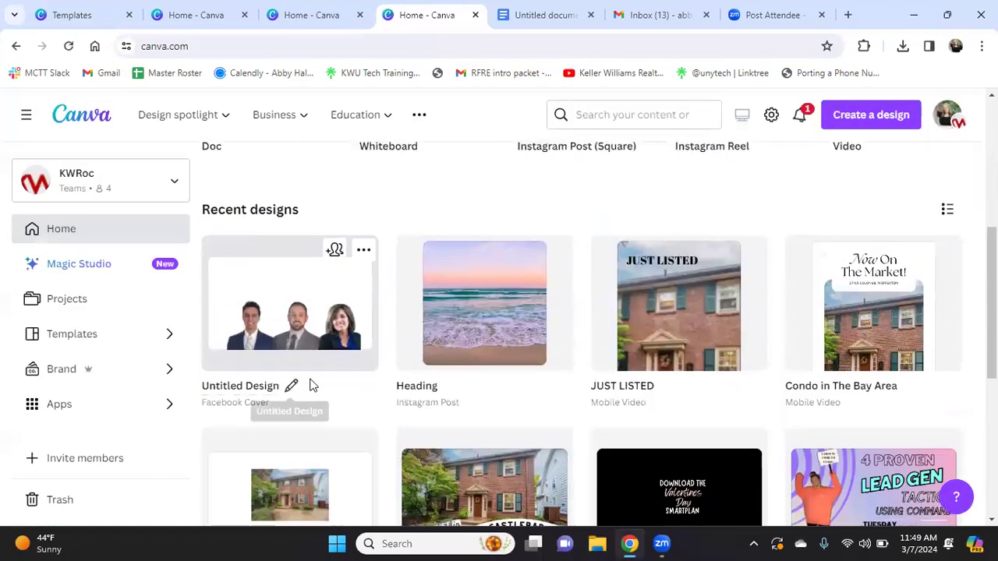
click(864, 112)
click(770, 261)
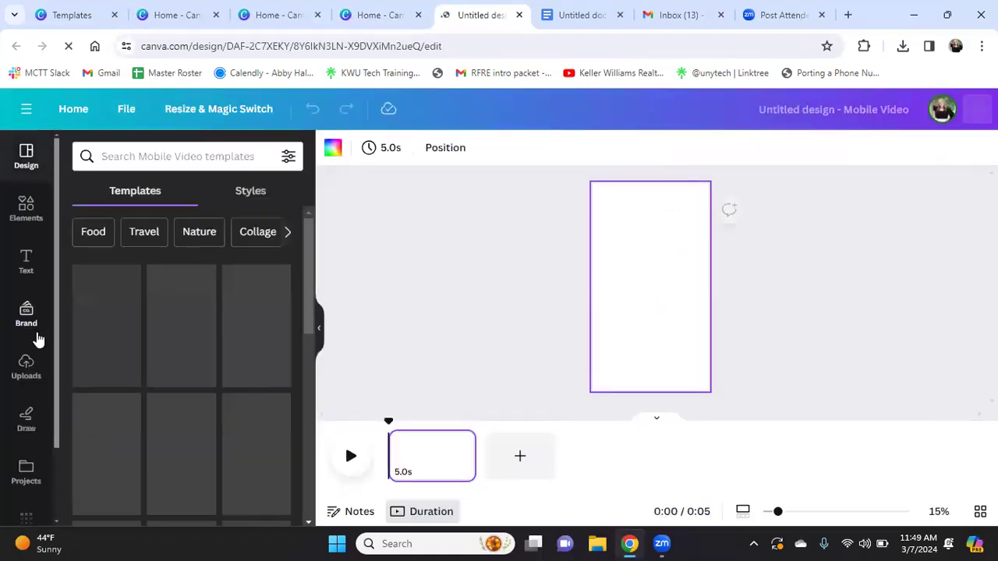
Find the duplicate brick house photo, GetMedia (1).jpg, among the team's uploaded images and move it to the trash
click(24, 368)
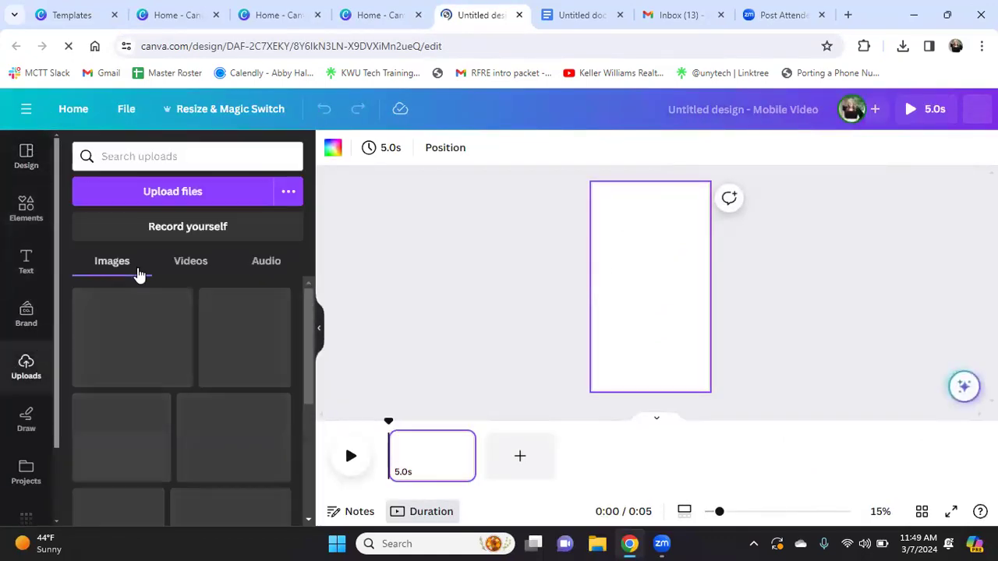
scroll(222, 403, down, 3)
scroll(223, 403, down, 1)
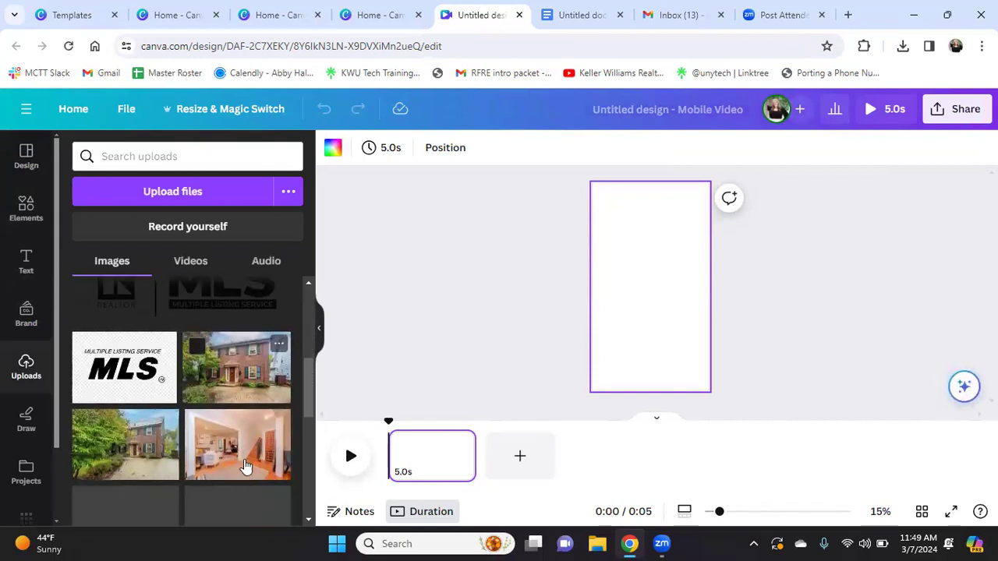
scroll(216, 379, down, 1)
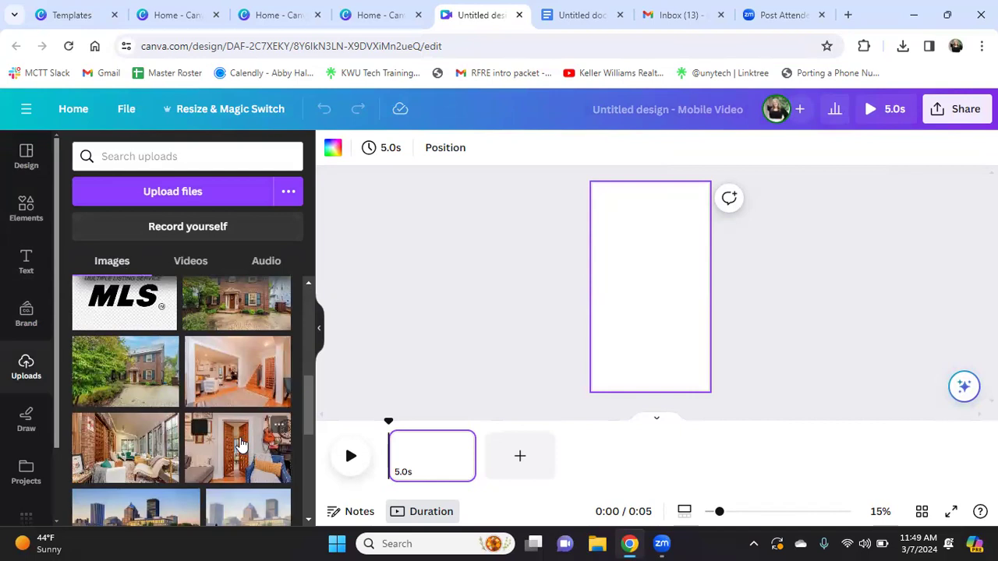
scroll(248, 454, up, 1)
click(167, 421)
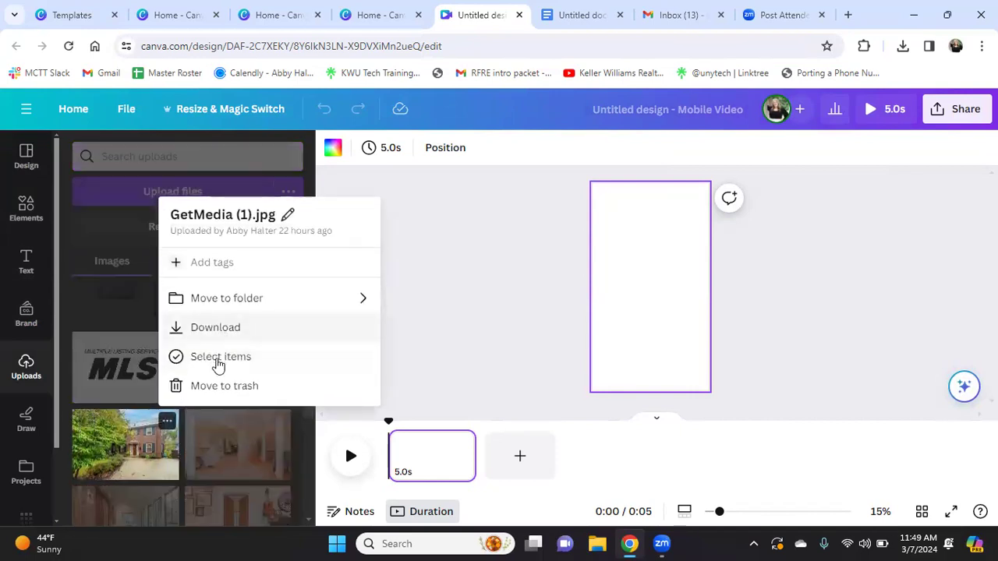
click(199, 385)
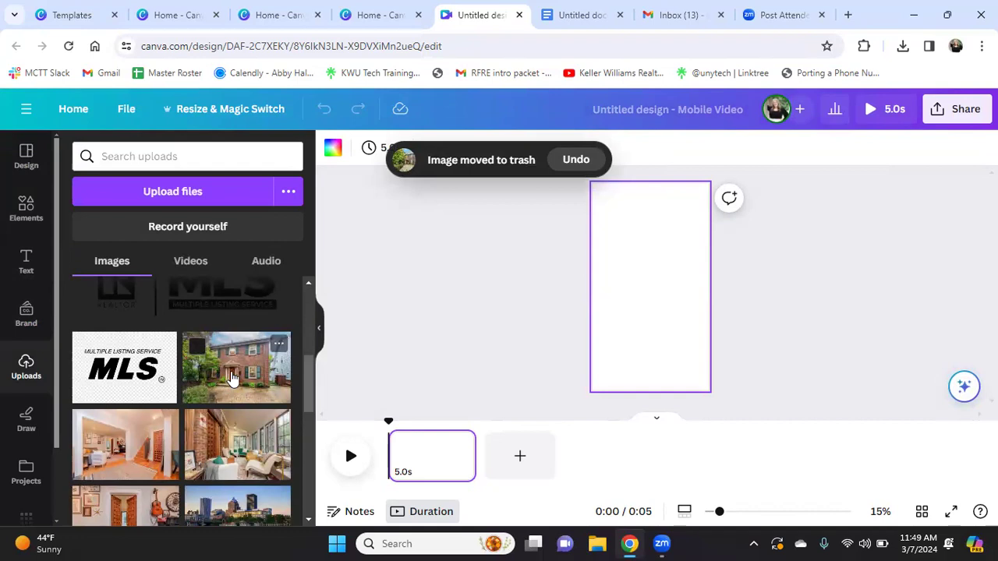
Fill the blank page with the brick house exterior photo, and add a second page filled with the staircase interior photo
drag(218, 380, 599, 290)
click(846, 322)
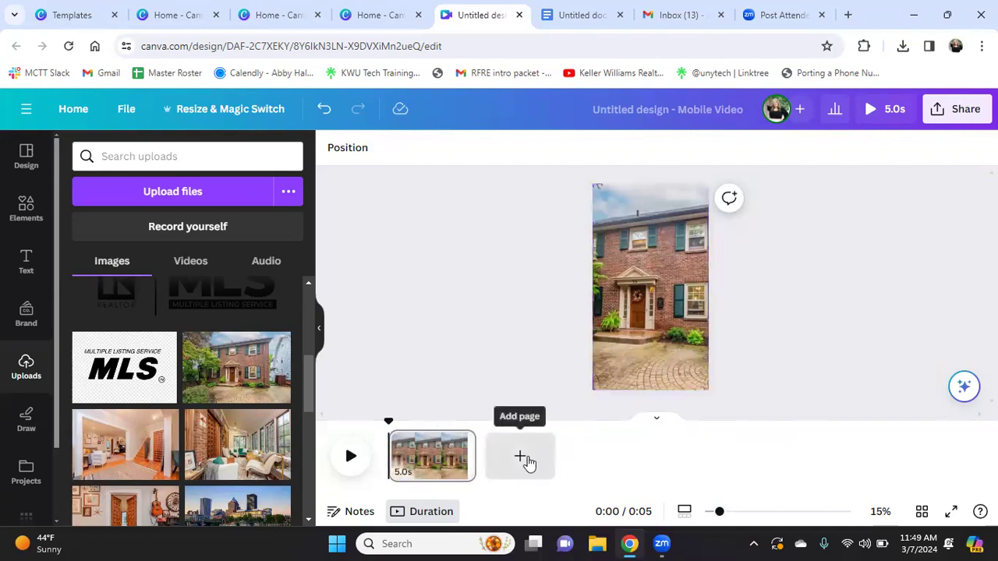
click(525, 460)
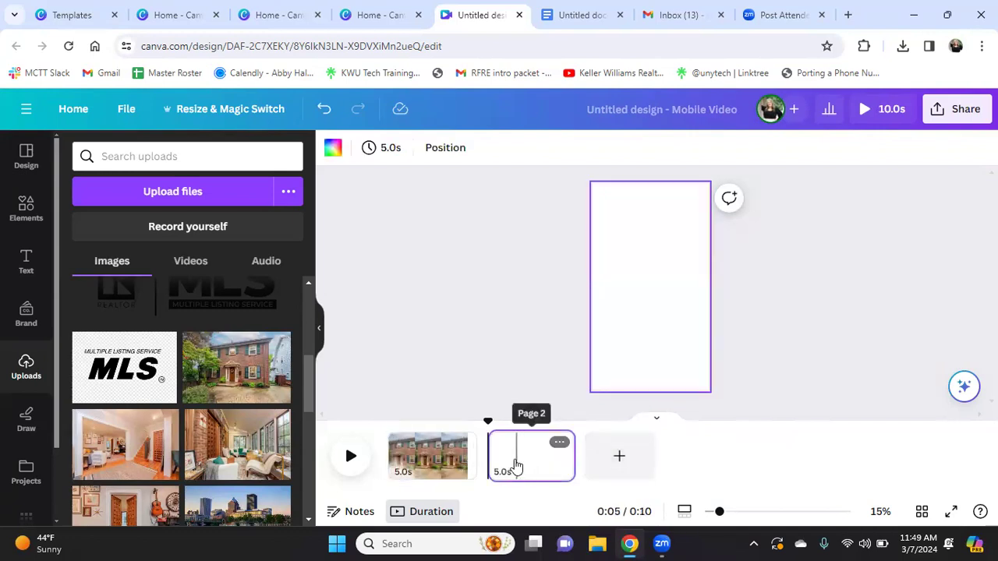
scroll(128, 380, down, 1)
drag(128, 380, 686, 335)
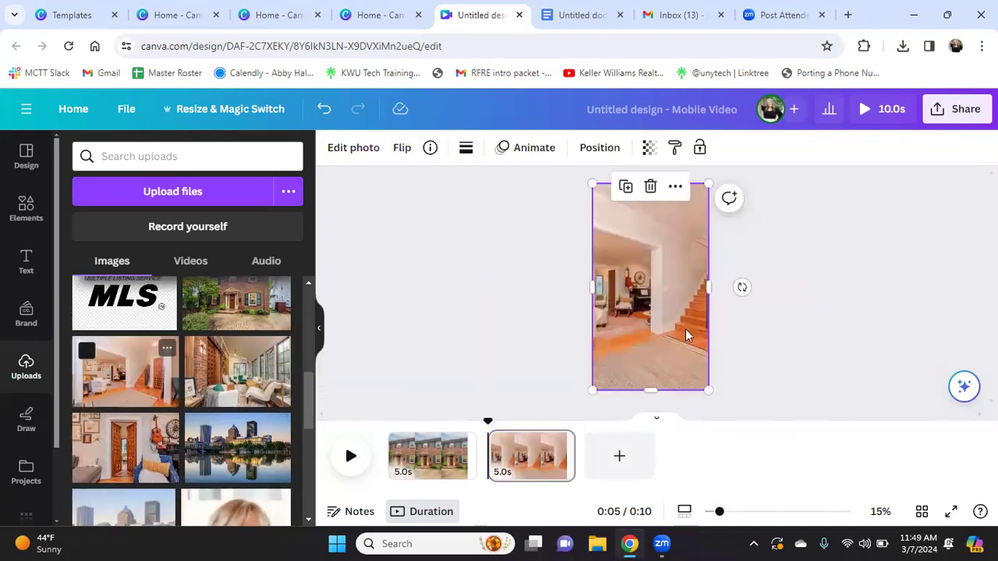
Reposition the interior photo within its 9:16 crop to frame the living room seating instead of the staircase
double_click(641, 301)
drag(641, 303, 670, 304)
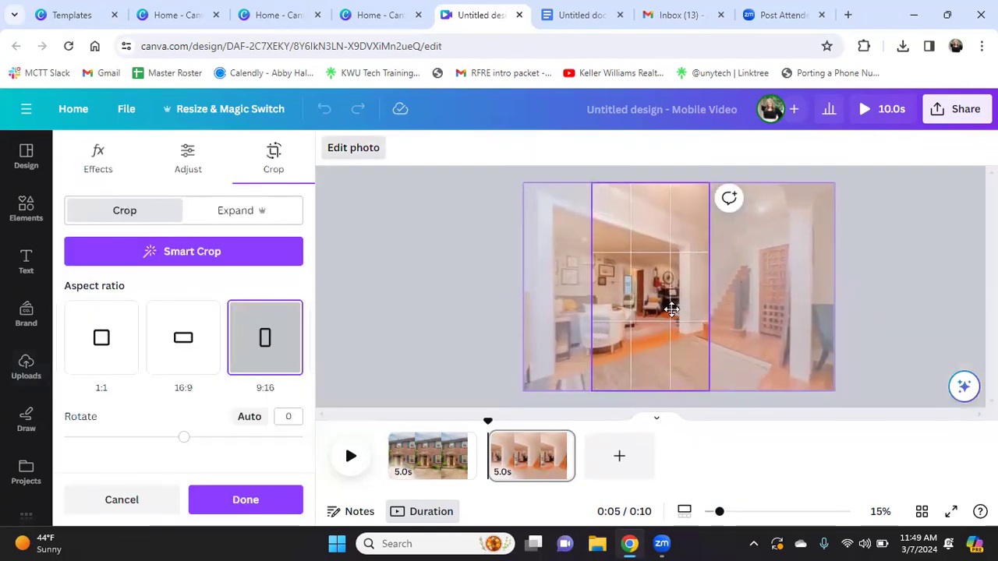
click(912, 313)
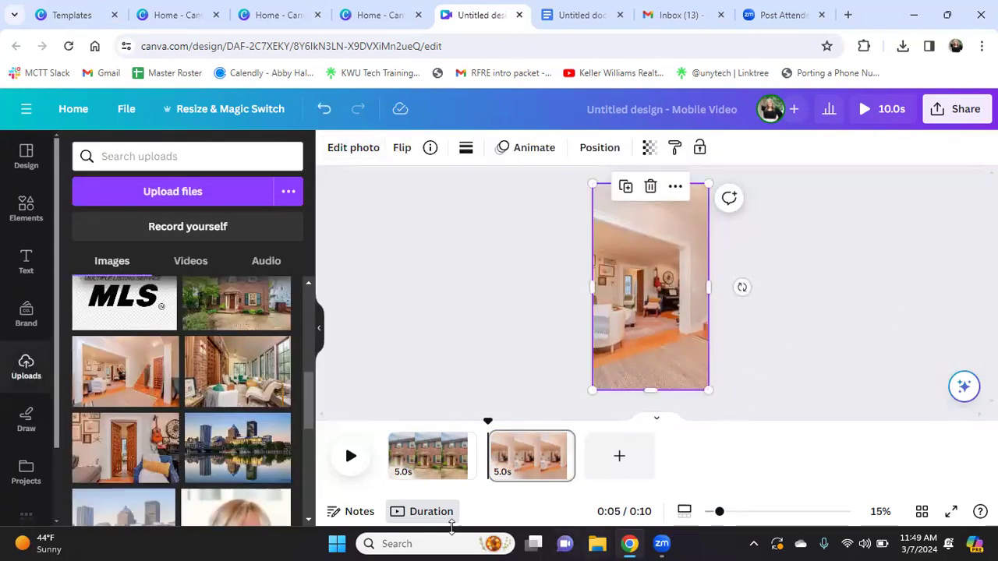
Search the templates for "just listed" and apply the White Minimal Real Estate Listing Instagram Reel template to the first page
click(326, 378)
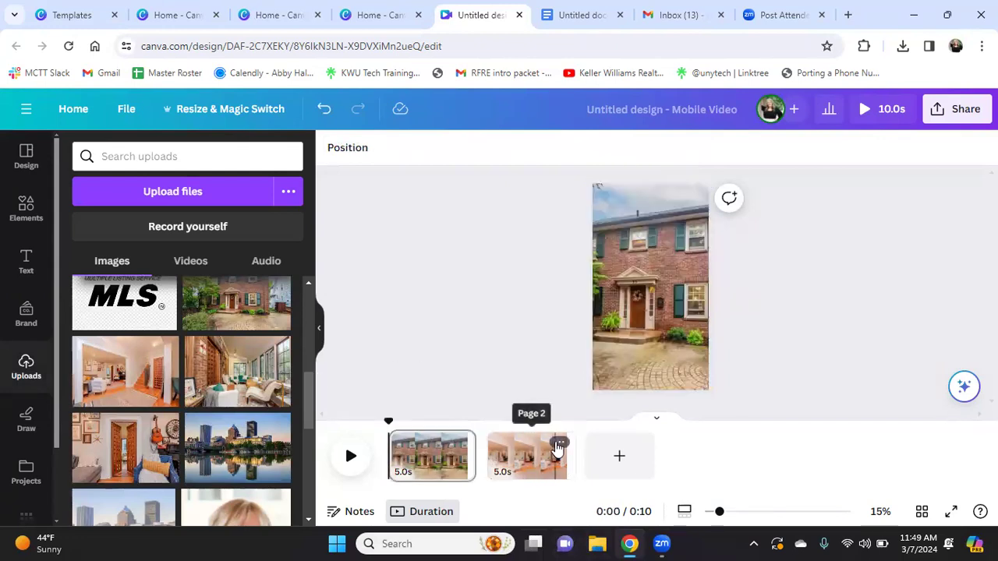
click(26, 156)
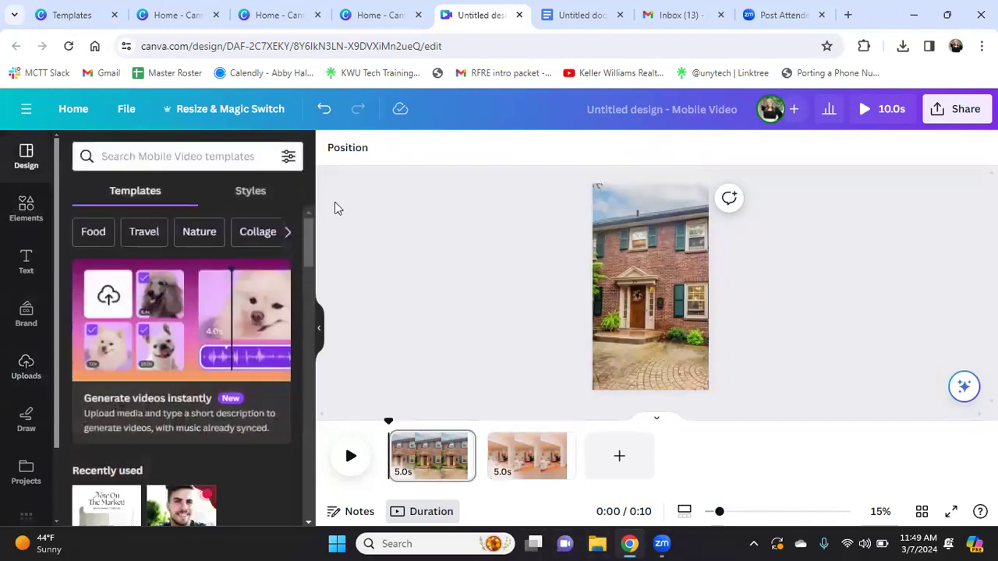
click(167, 157)
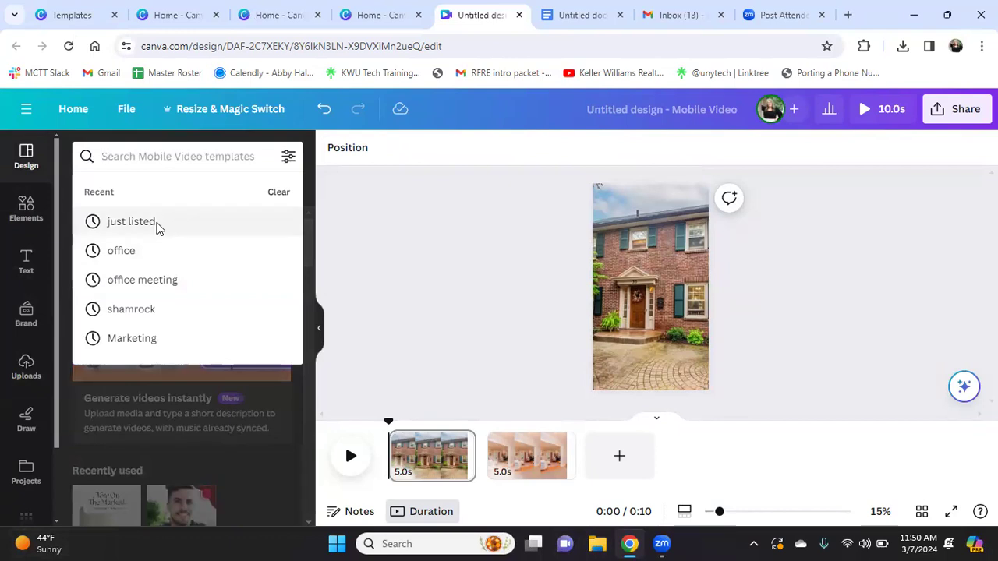
click(152, 223)
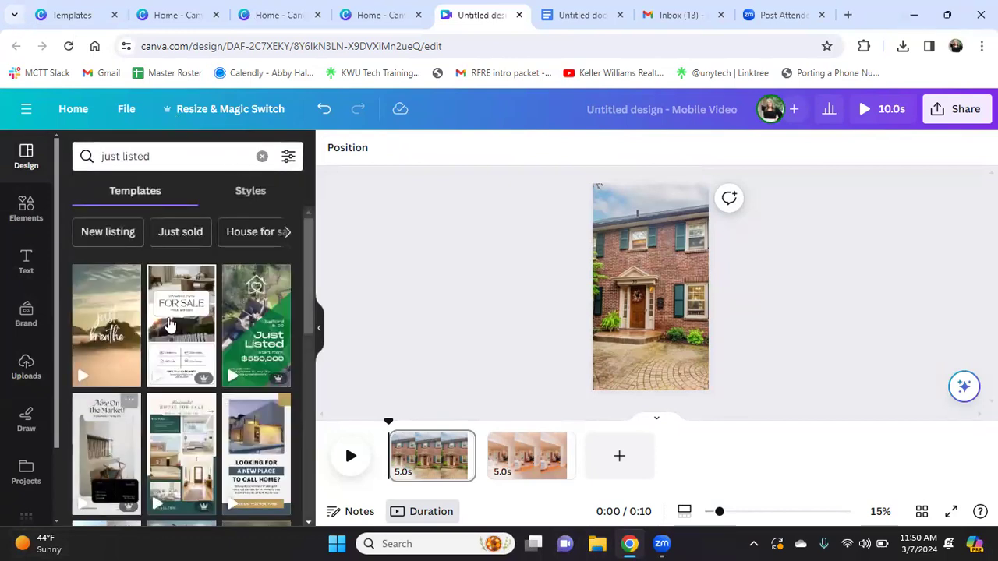
scroll(179, 334, down, 2)
scroll(181, 335, up, 2)
click(180, 336)
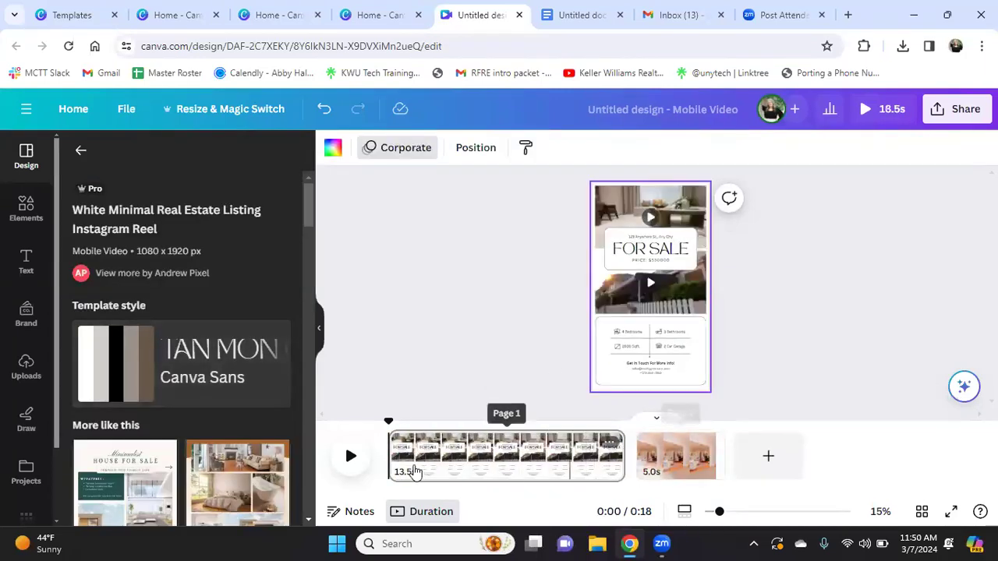
Step through the first page's timeline and enlarge the canvas to 38% to inspect the For Sale layout
click(425, 459)
click(451, 458)
click(474, 458)
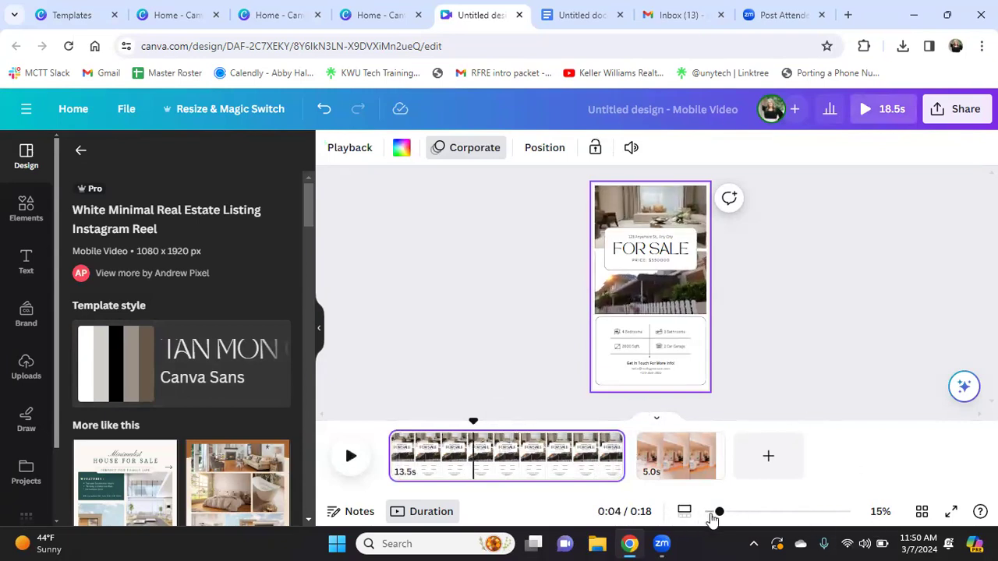
mouse_move(741, 513)
mouse_down()
mouse_move(764, 511)
mouse_move(755, 511)
mouse_up()
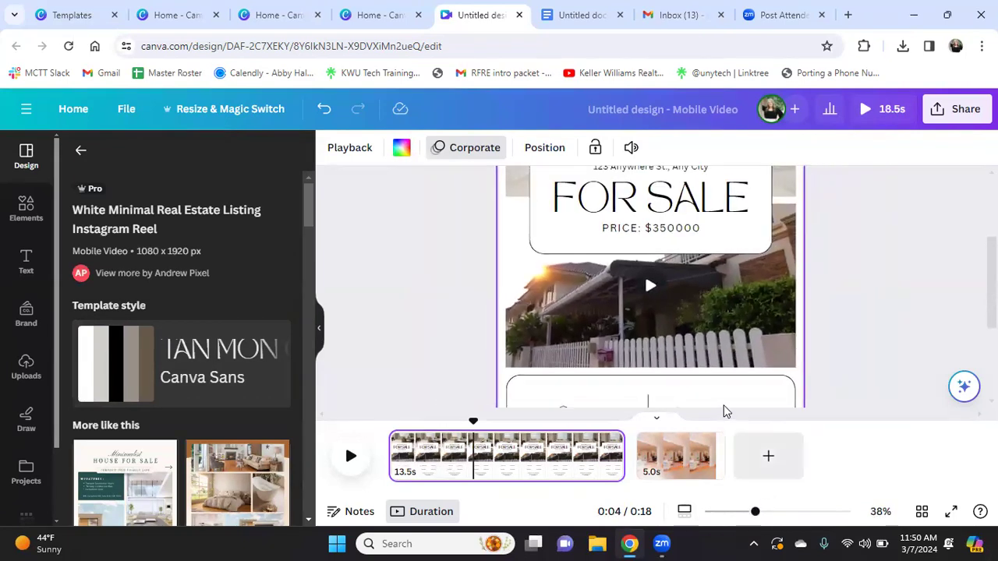
scroll(747, 242, up, 3)
scroll(759, 269, down, 1)
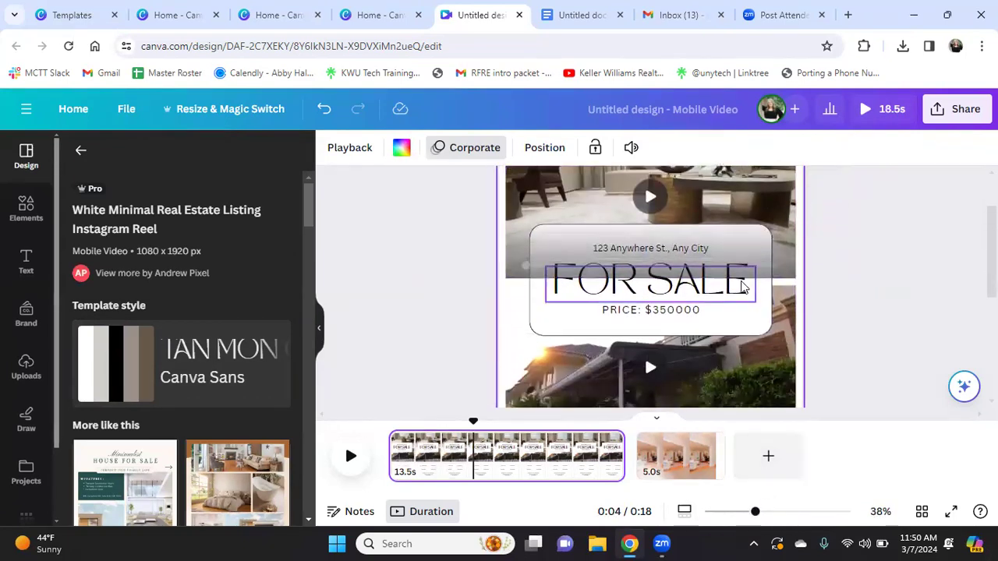
Examine the For Sale template's editable parts: the price text, property details, contact lines and upper video
scroll(667, 273, down, 1)
click(667, 240)
scroll(670, 242, up, 1)
scroll(669, 242, down, 3)
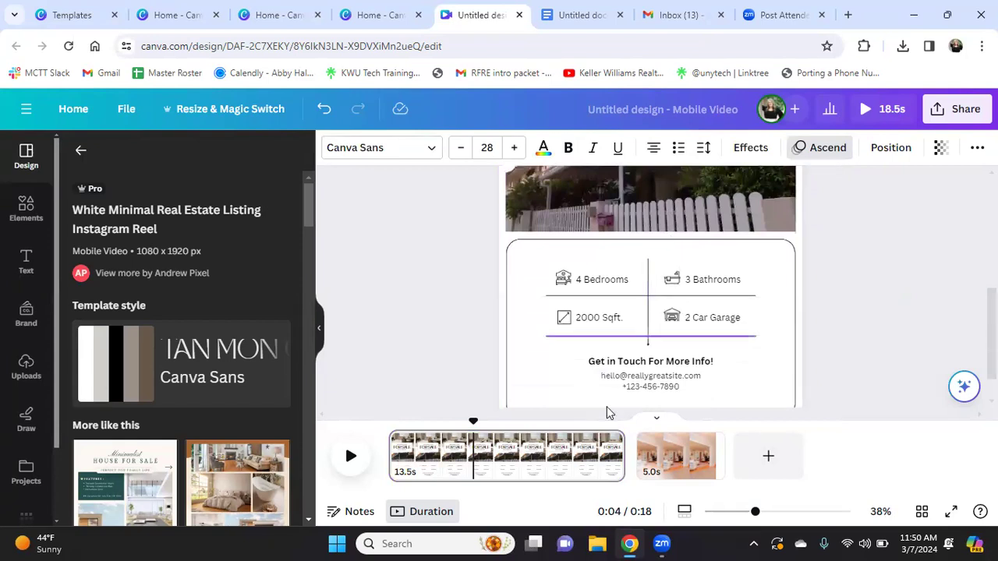
scroll(622, 292, up, 3)
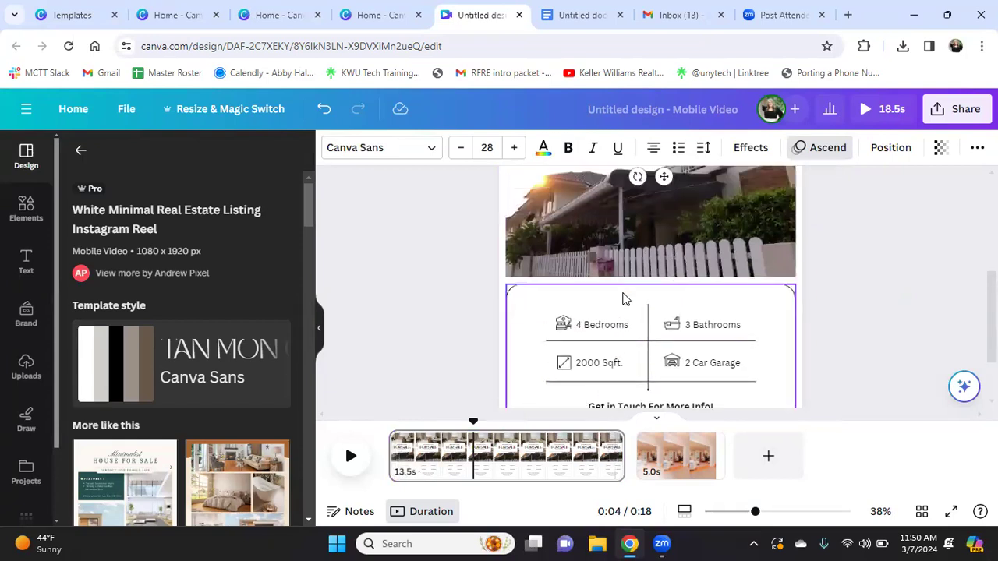
scroll(727, 208, up, 1)
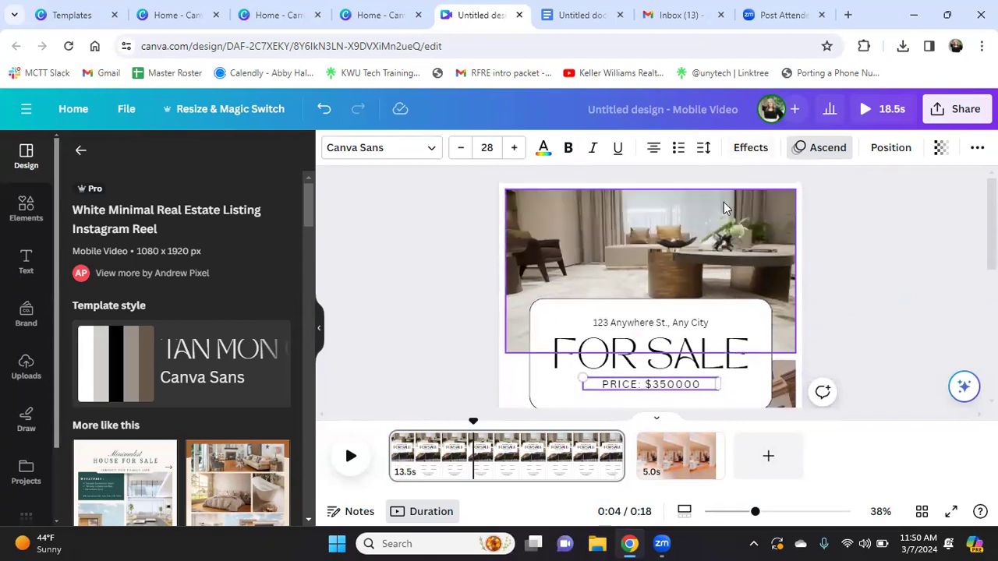
click(723, 202)
scroll(762, 246, down, 2)
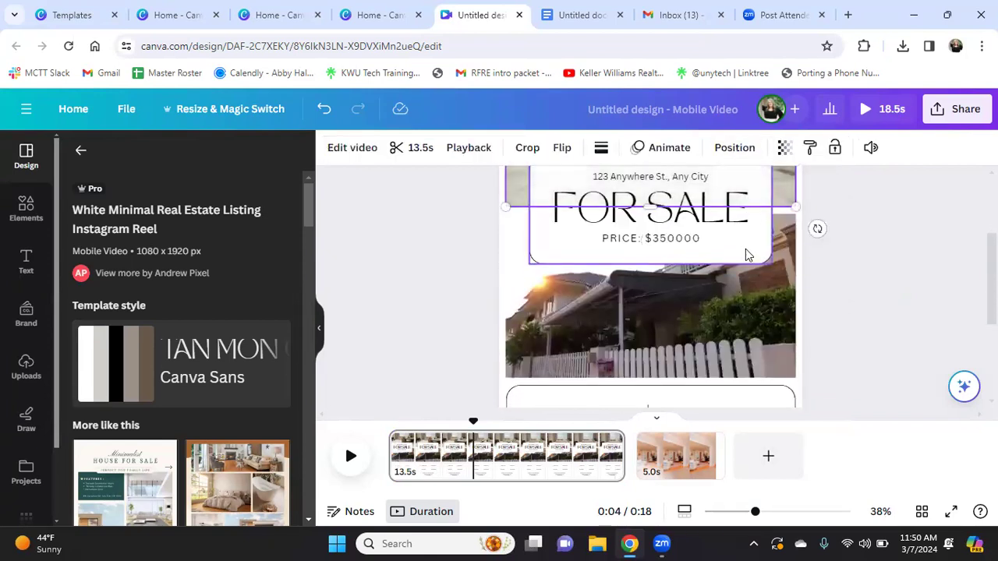
scroll(207, 366, down, 2)
scroll(108, 235, up, 2)
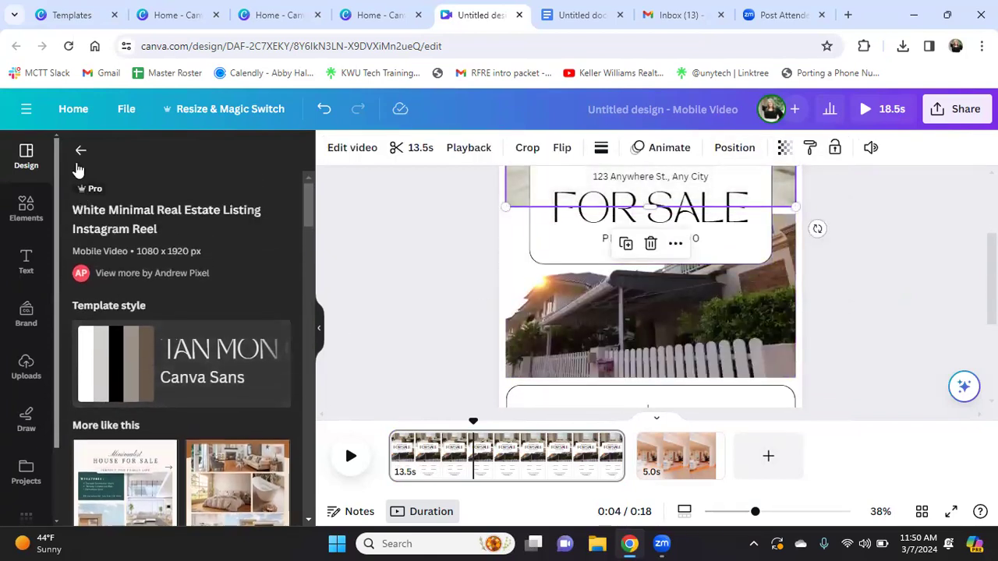
Go back to the "just listed" template results and browse further designs
click(81, 150)
scroll(239, 349, down, 4)
scroll(238, 348, down, 5)
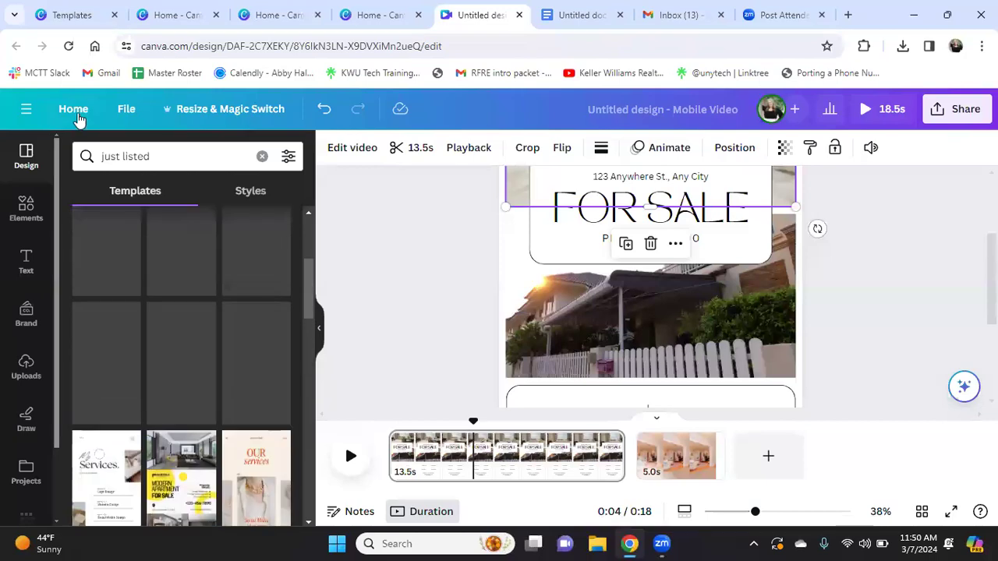
Return to the home page and open the existing JUST LISTED mobile video from the recent designs
click(73, 110)
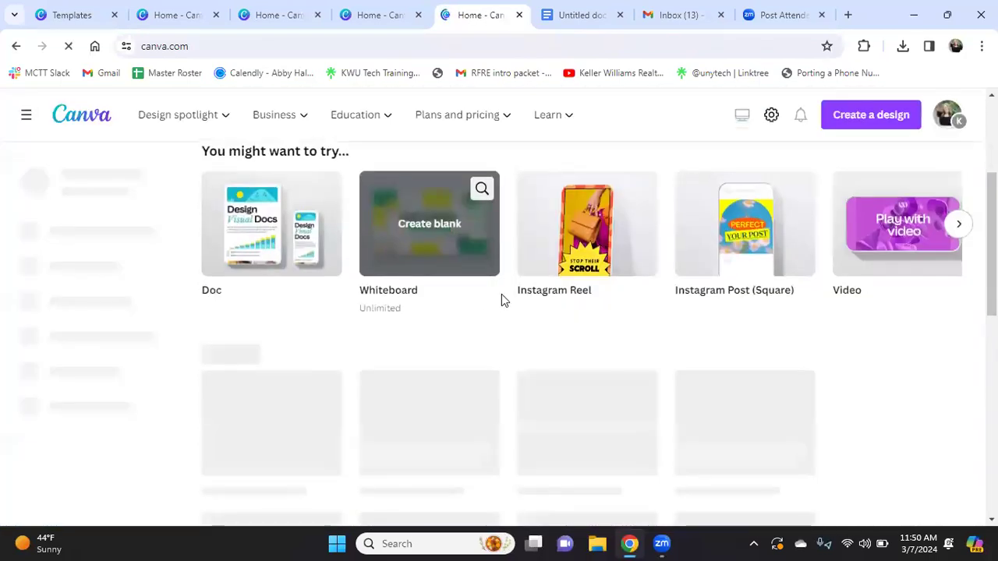
scroll(501, 296, down, 4)
scroll(397, 401, up, 2)
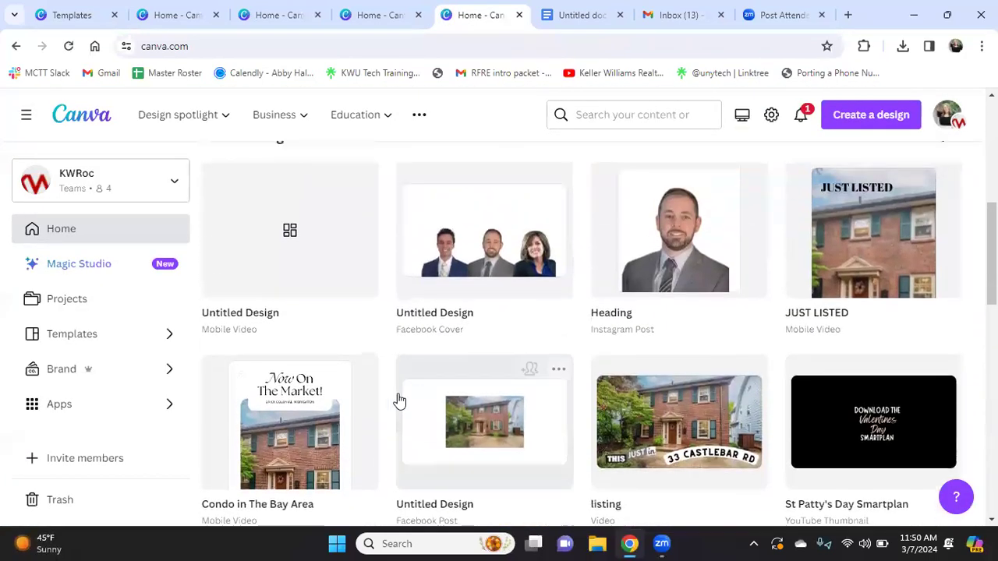
click(854, 299)
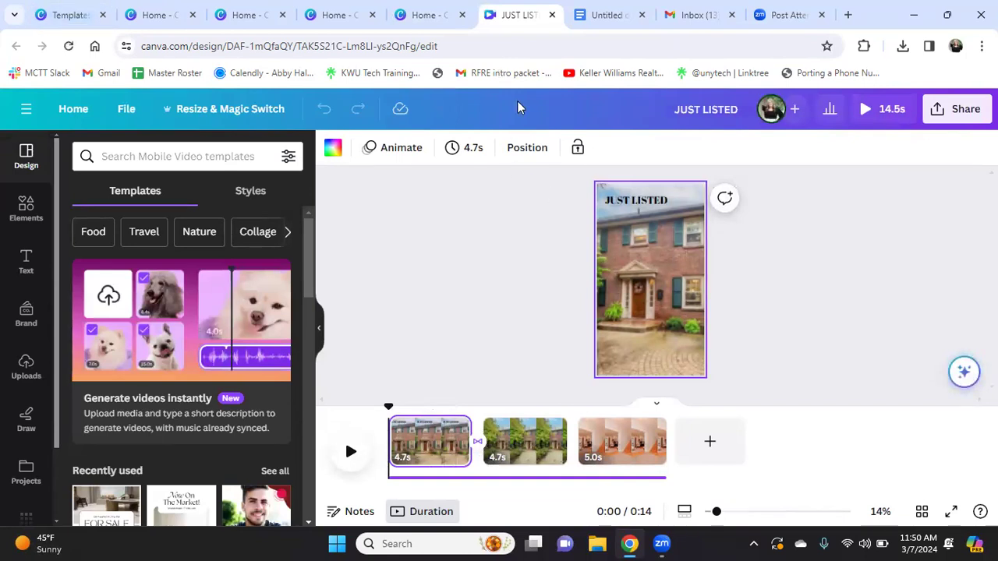
Open the Condo in The Bay Area reel and examine the first page's heading, property details and contact information at 31% zoom
key(ctrl+shift+t)
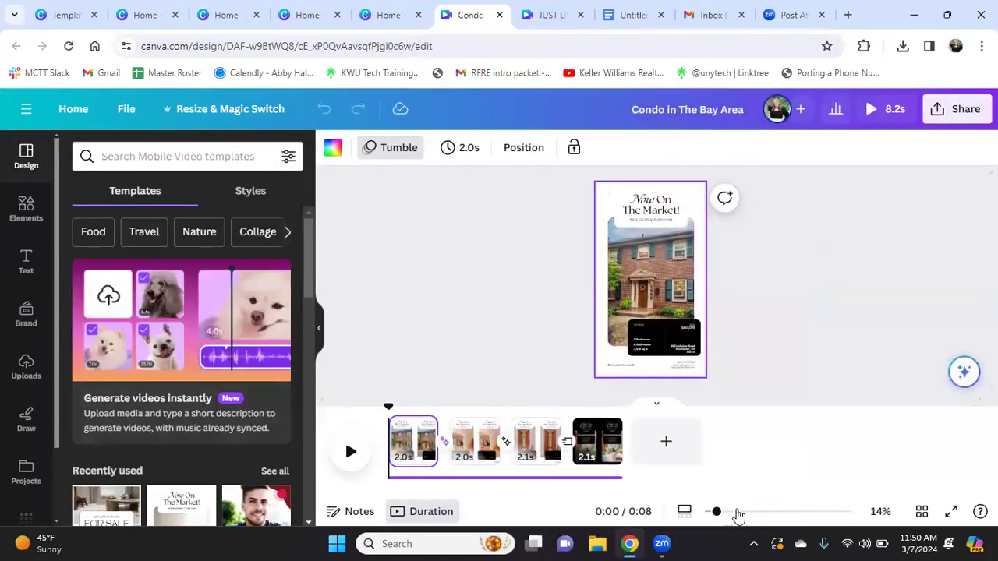
drag(717, 512, 747, 512)
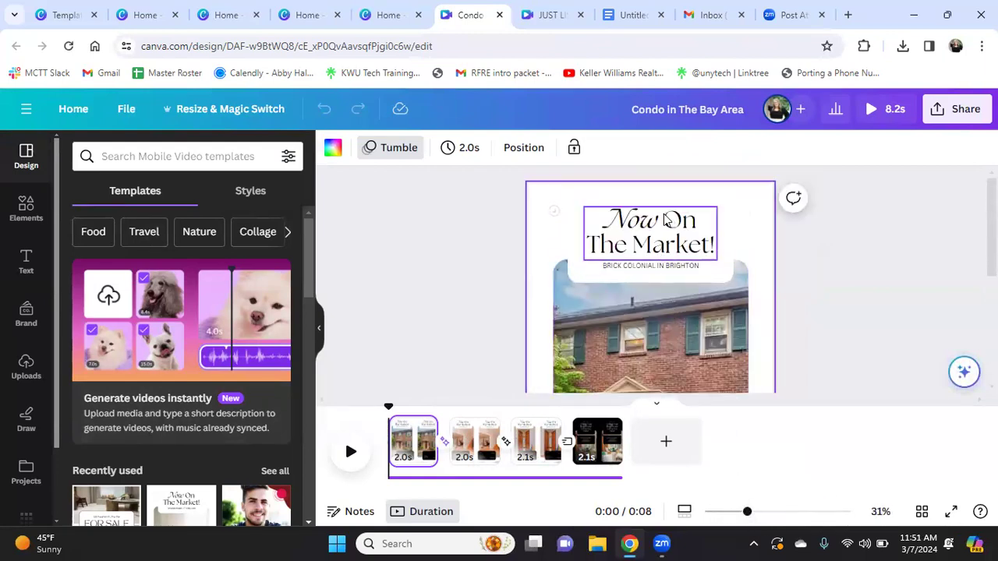
click(667, 221)
scroll(666, 269, down, 5)
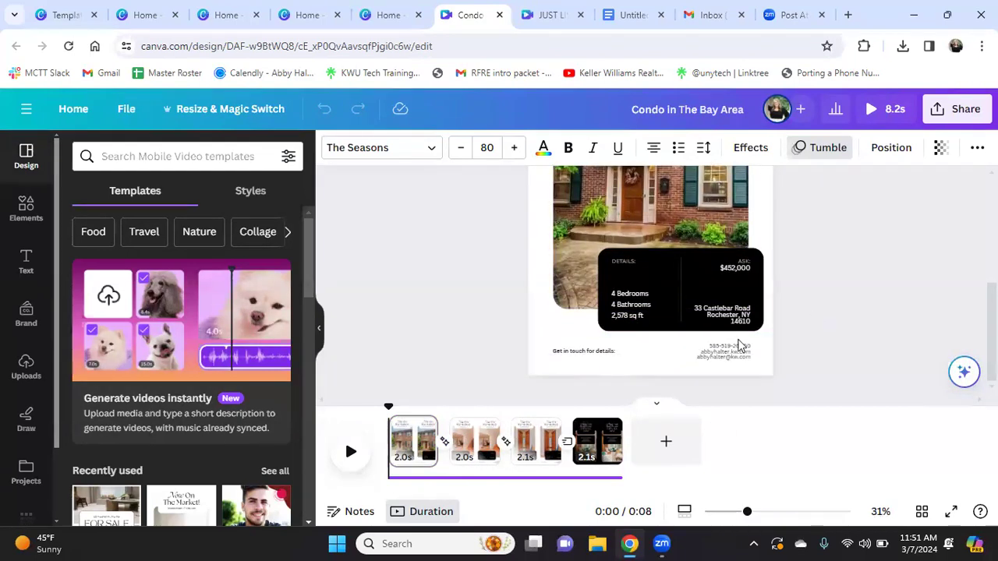
Preview the whole Condo in The Bay Area reel, and close the preview
click(891, 113)
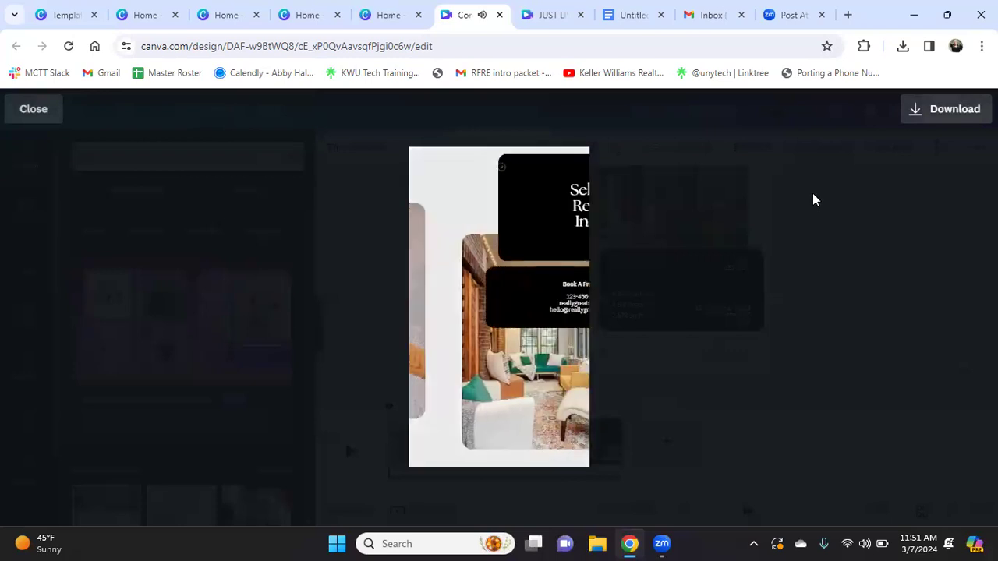
key(Escape)
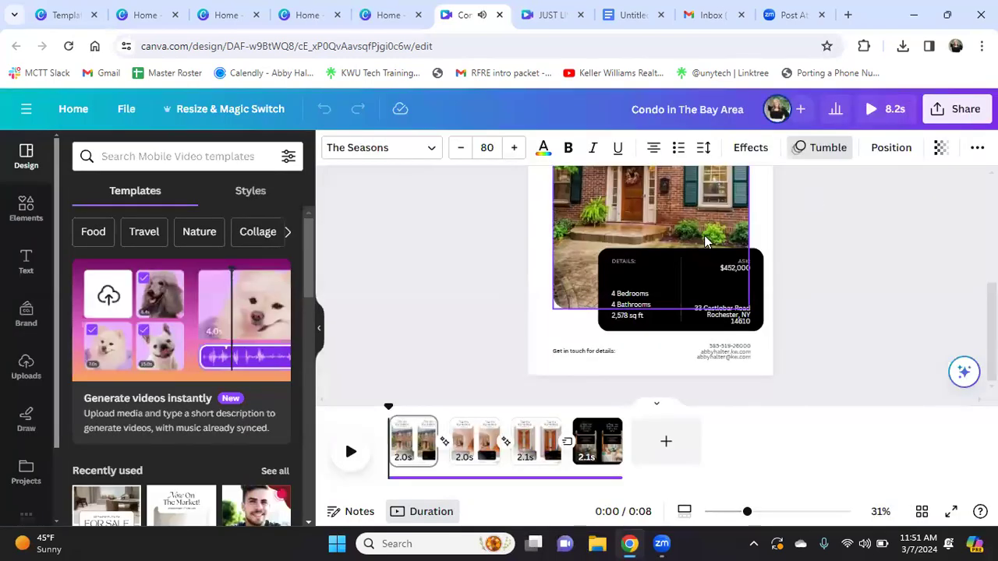
scroll(616, 375, up, 2)
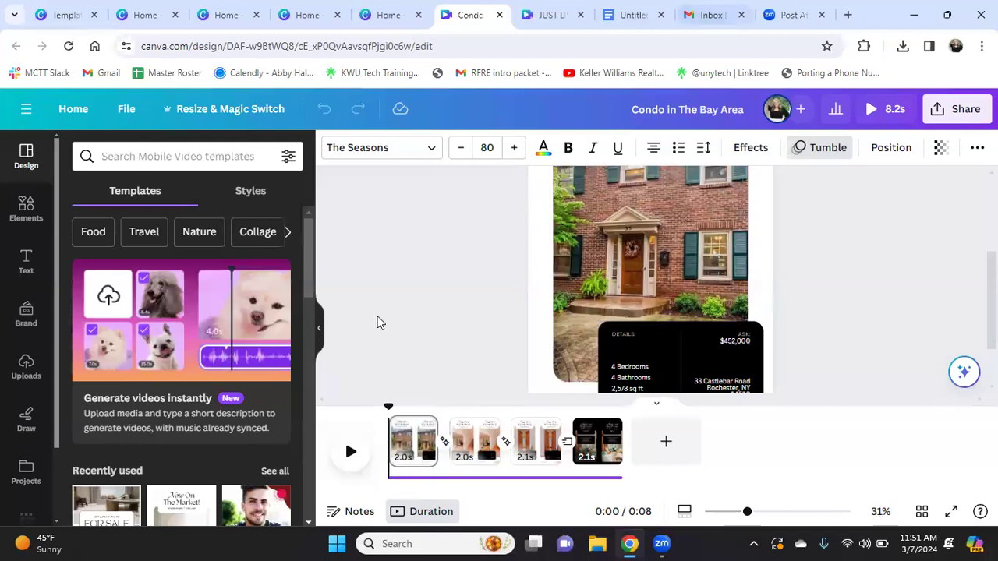
Open the uploaded images beside the reel and view its second, third and fourth pages in turn
click(26, 366)
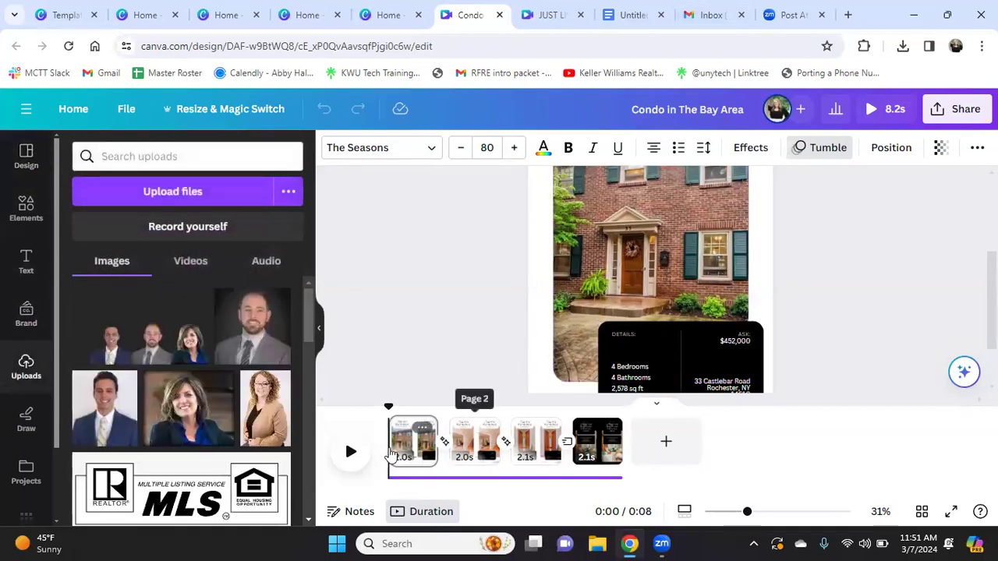
click(474, 446)
click(536, 445)
click(597, 448)
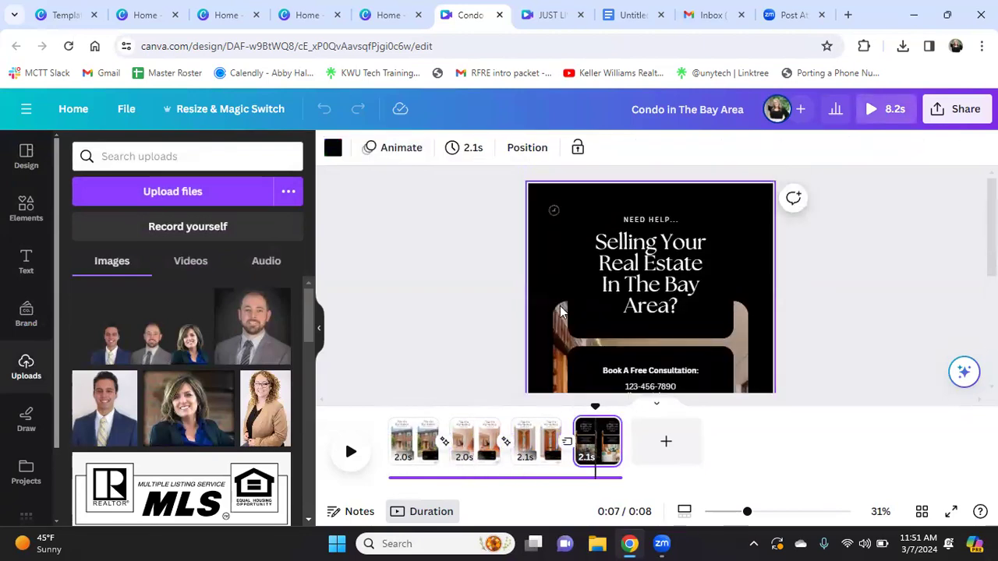
Examine the heading and consultation contact details on the reel's fourth page
scroll(506, 323, down, 2)
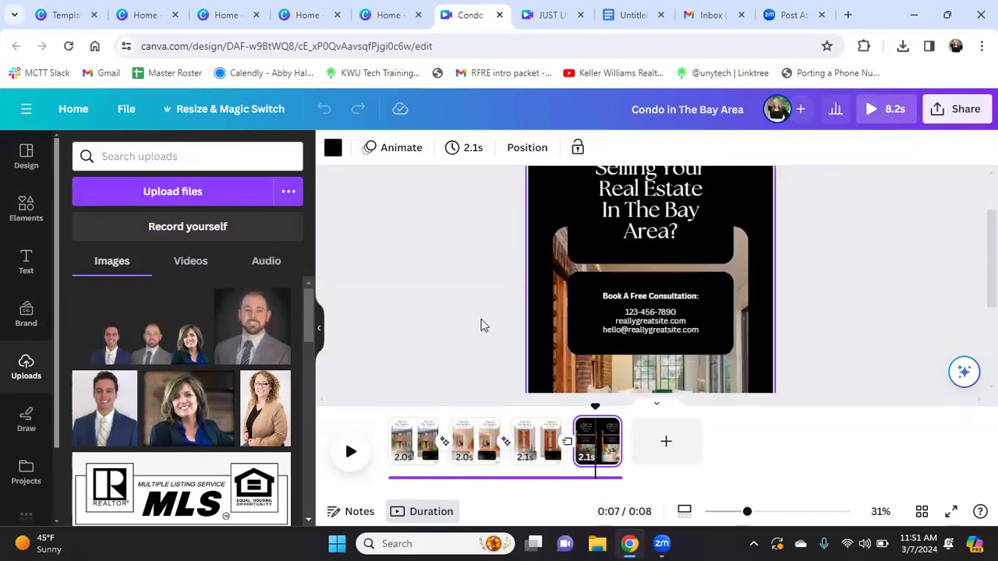
scroll(481, 323, down, 2)
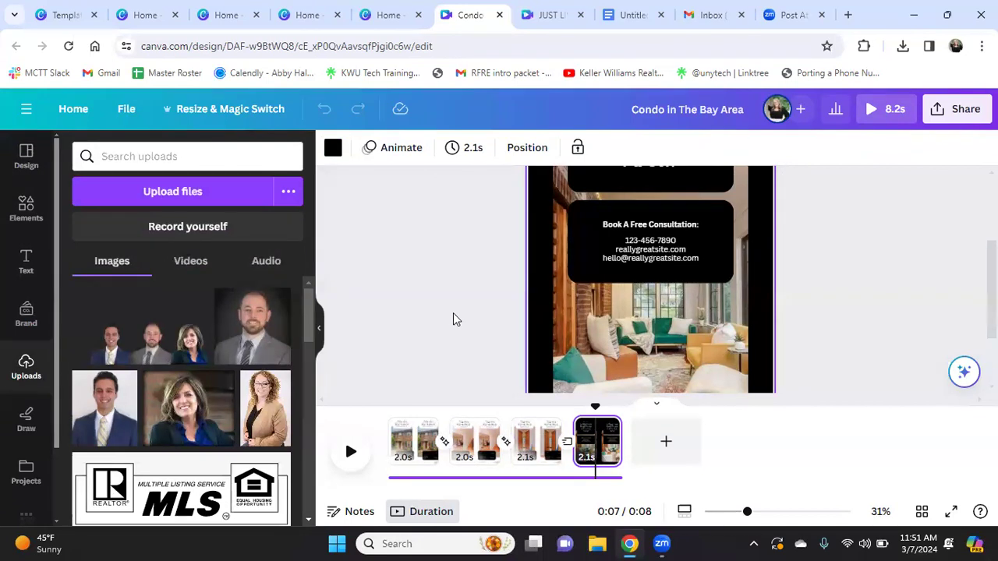
scroll(460, 306, up, 4)
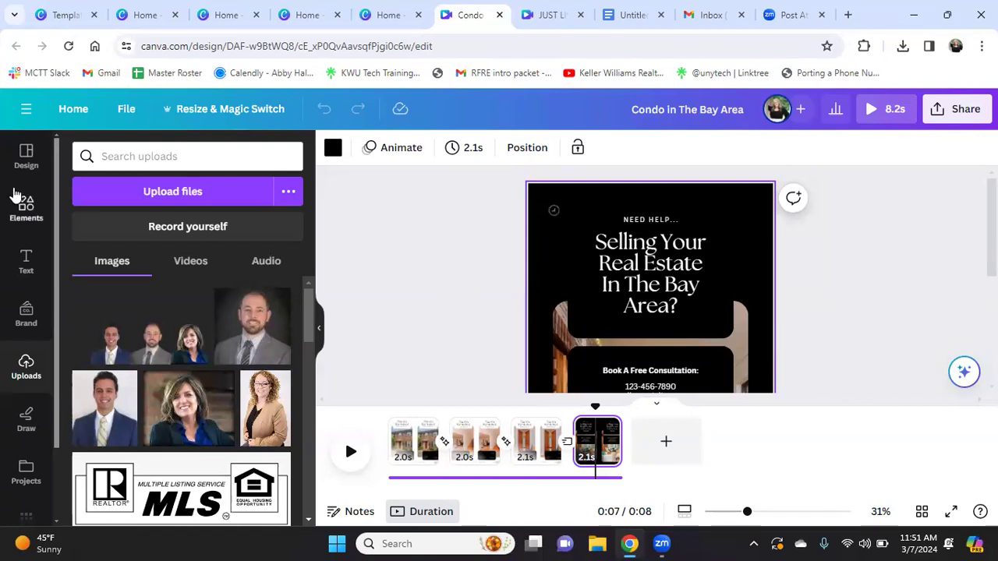
Open the mobile video templates, view the recent template searches, and close the search suggestions
click(27, 153)
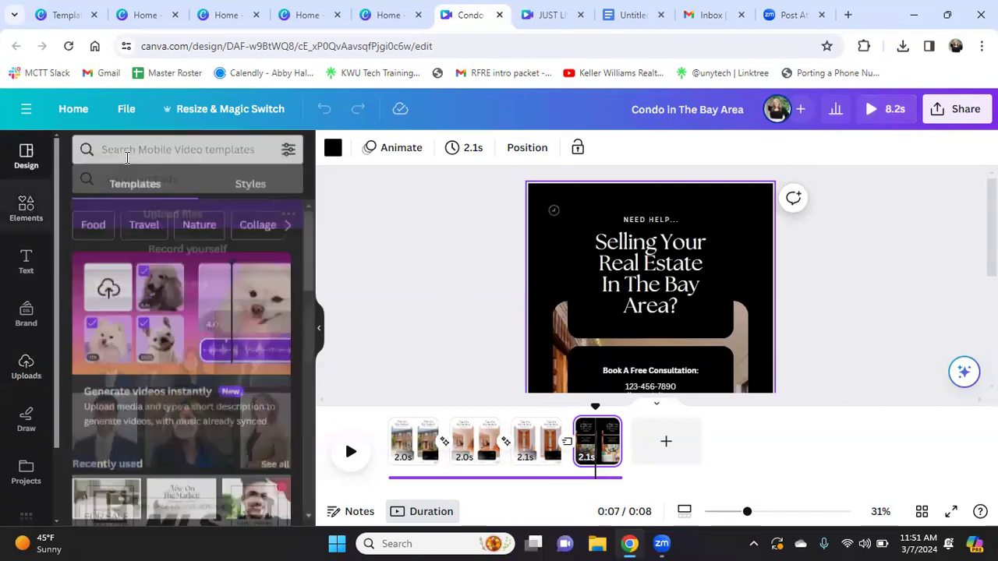
scroll(764, 234, down, 2)
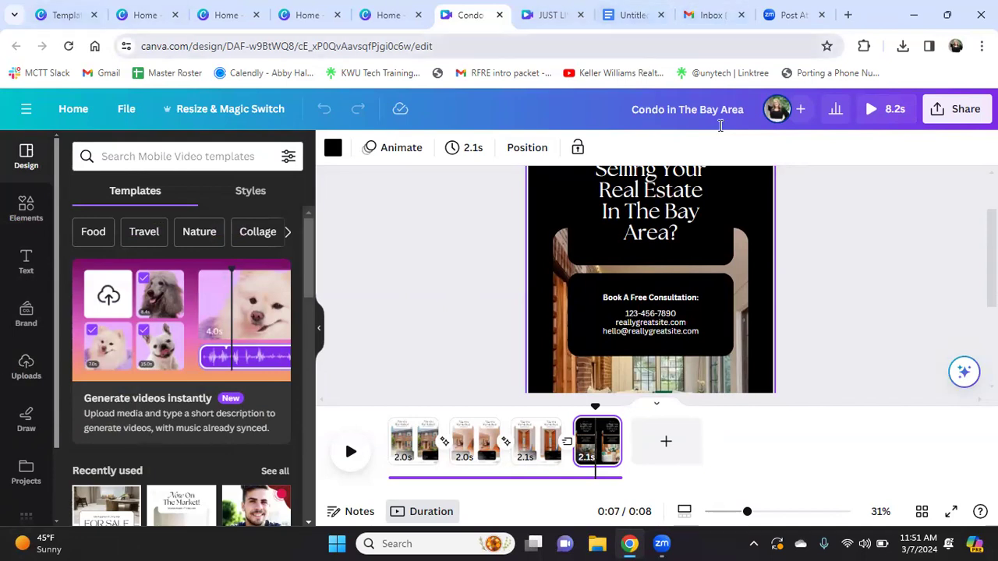
scroll(663, 226, up, 1)
click(138, 156)
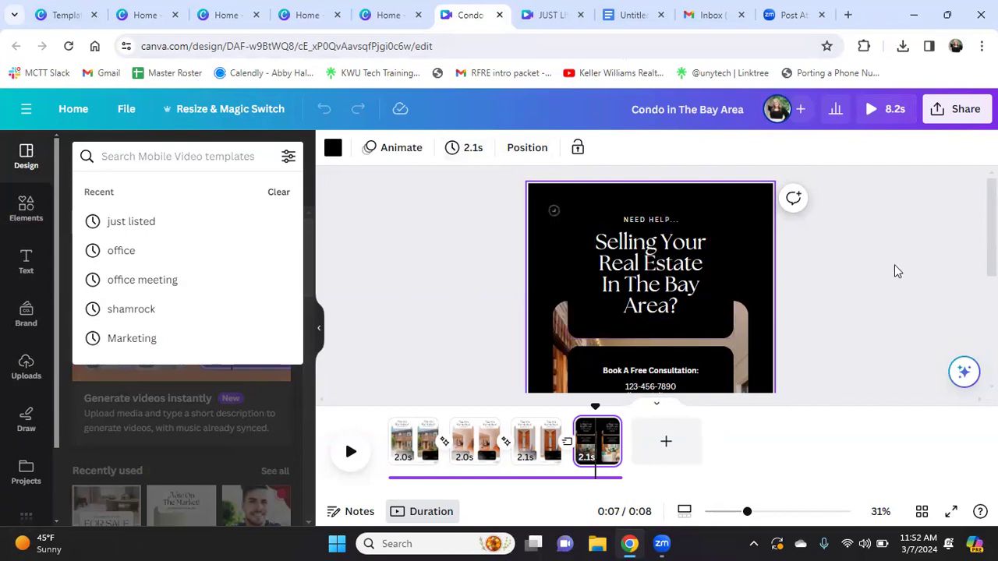
click(896, 287)
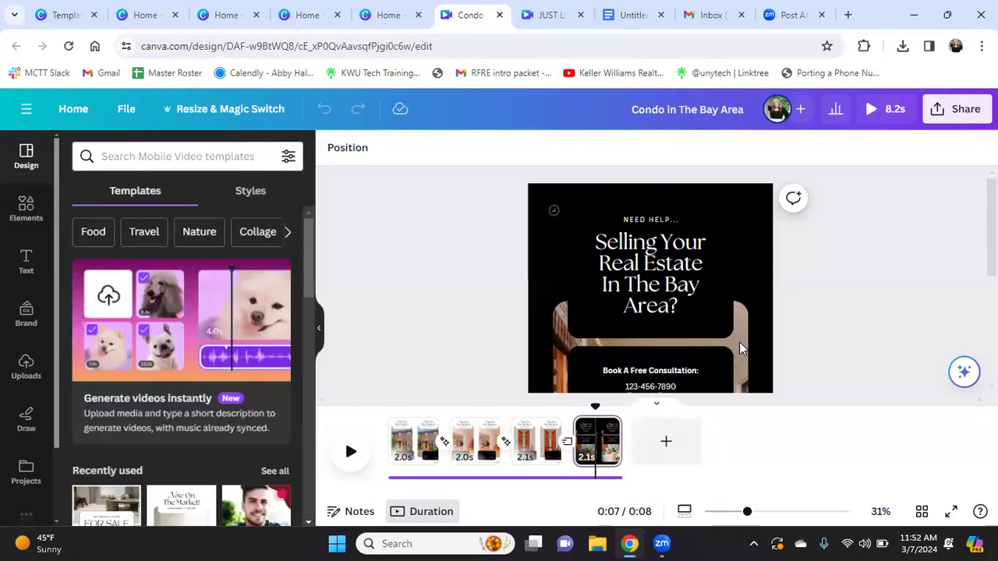
Inspect the first page's property details, address, asking price and contact text boxes at 42% zoom
click(414, 441)
scroll(600, 282, down, 2)
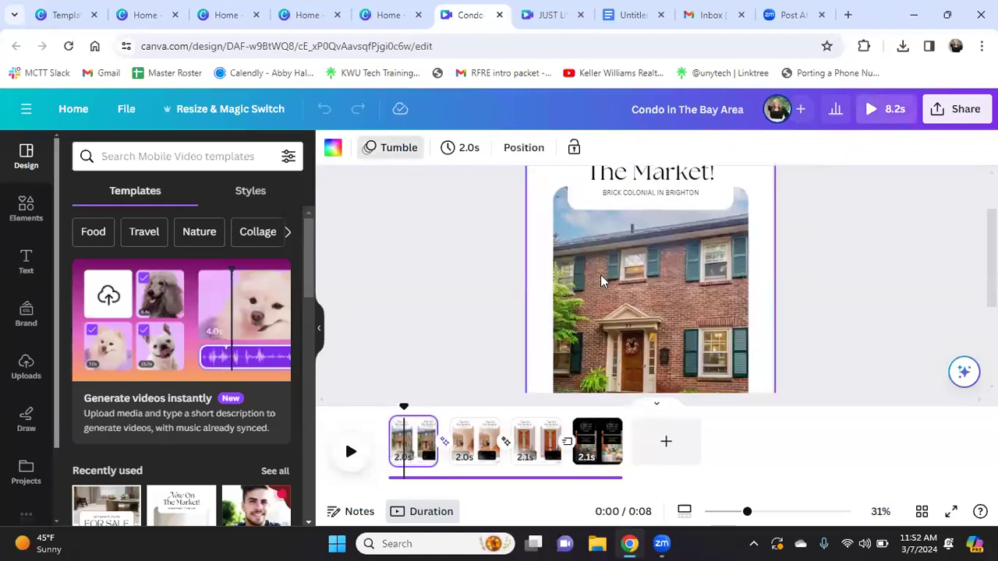
scroll(630, 266, down, 4)
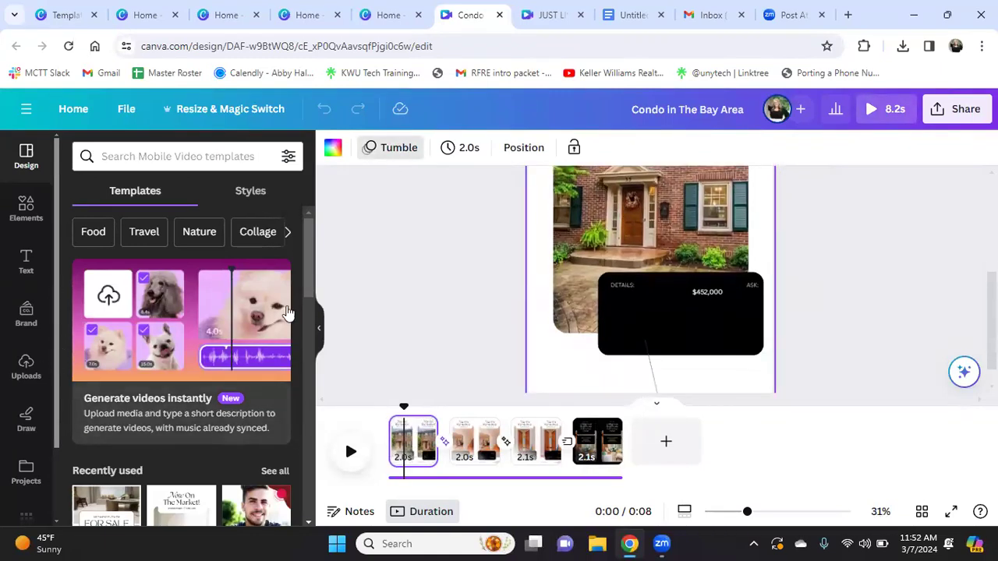
click(696, 290)
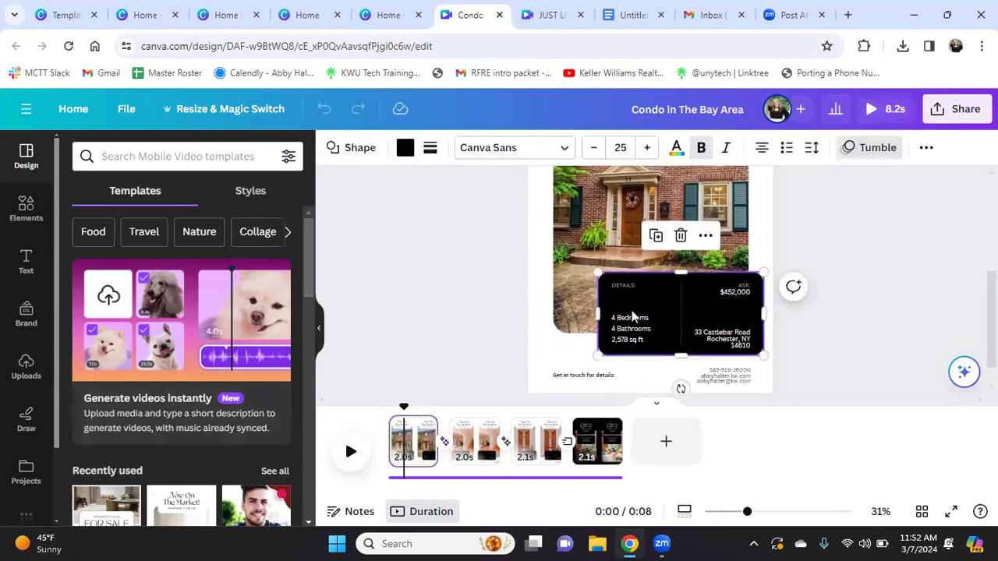
click(636, 326)
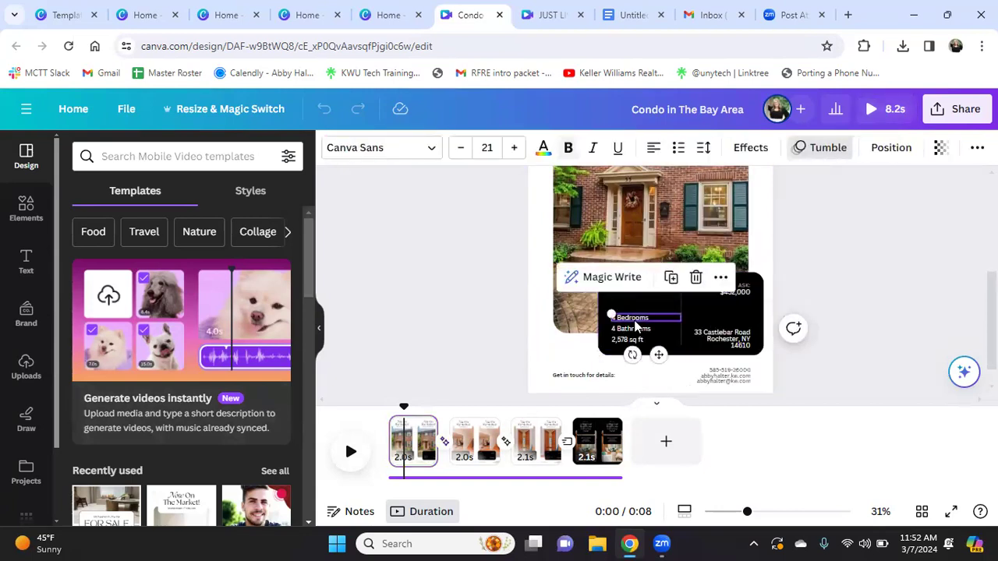
click(731, 341)
double_click(727, 340)
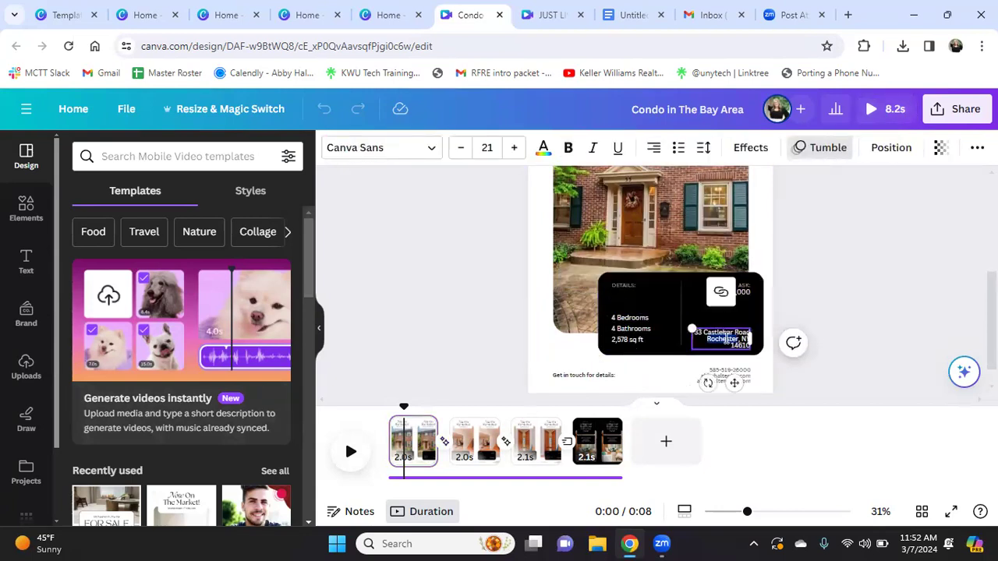
click(758, 512)
click(752, 307)
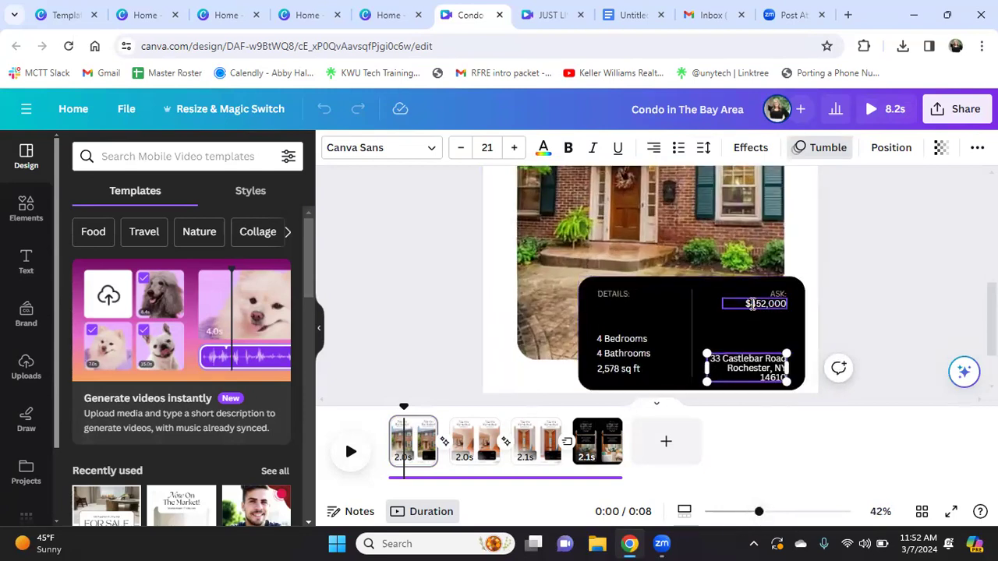
scroll(684, 301, down, 2)
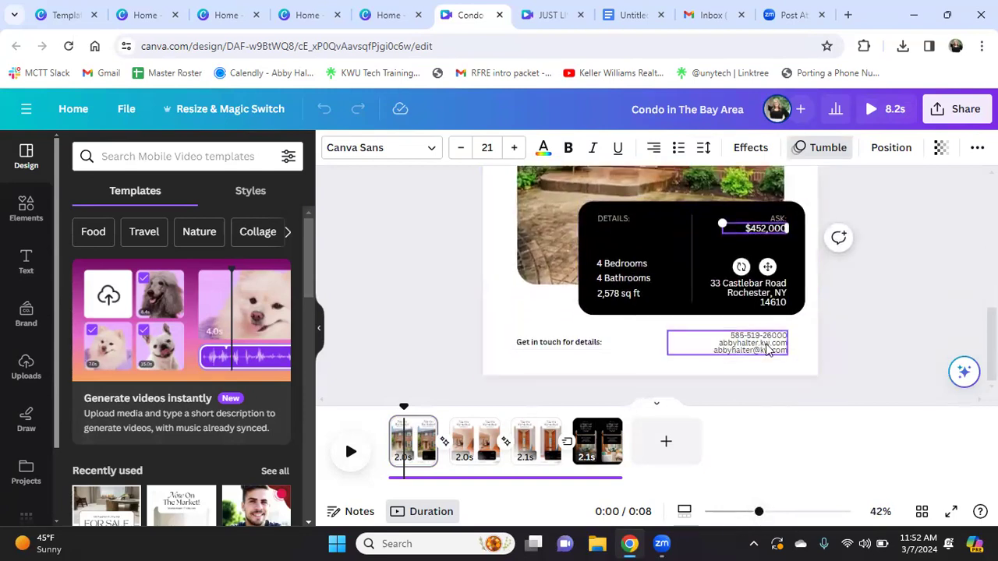
click(767, 349)
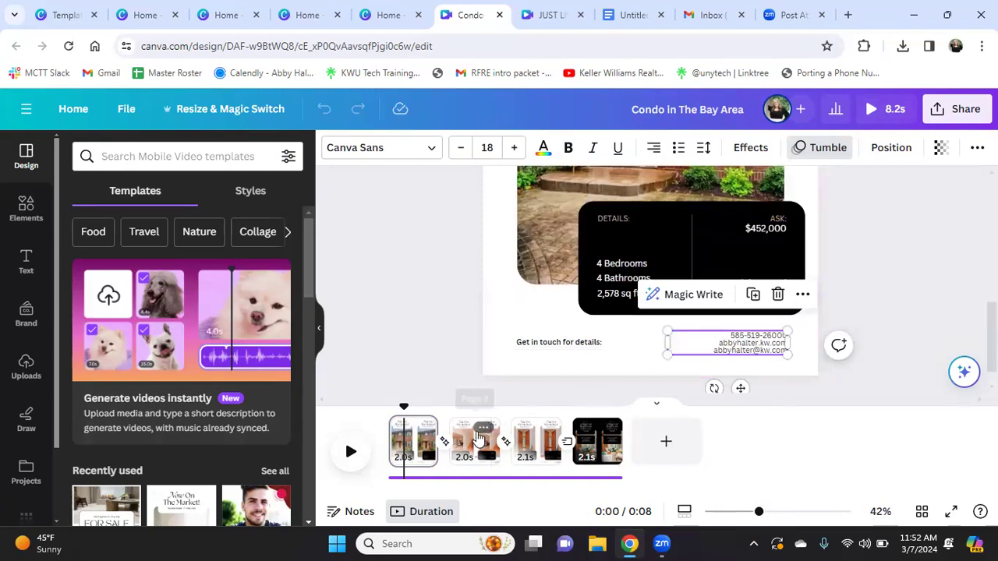
Review the second page's details card and Now On The Market! heading, and view the third and fourth pages
click(475, 442)
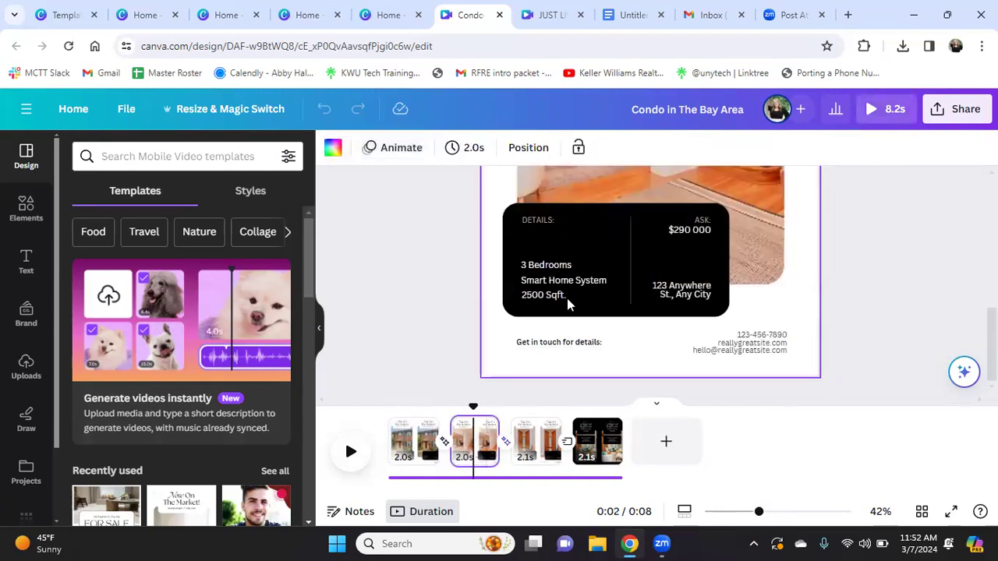
scroll(647, 240, up, 8)
click(666, 217)
click(633, 201)
click(659, 199)
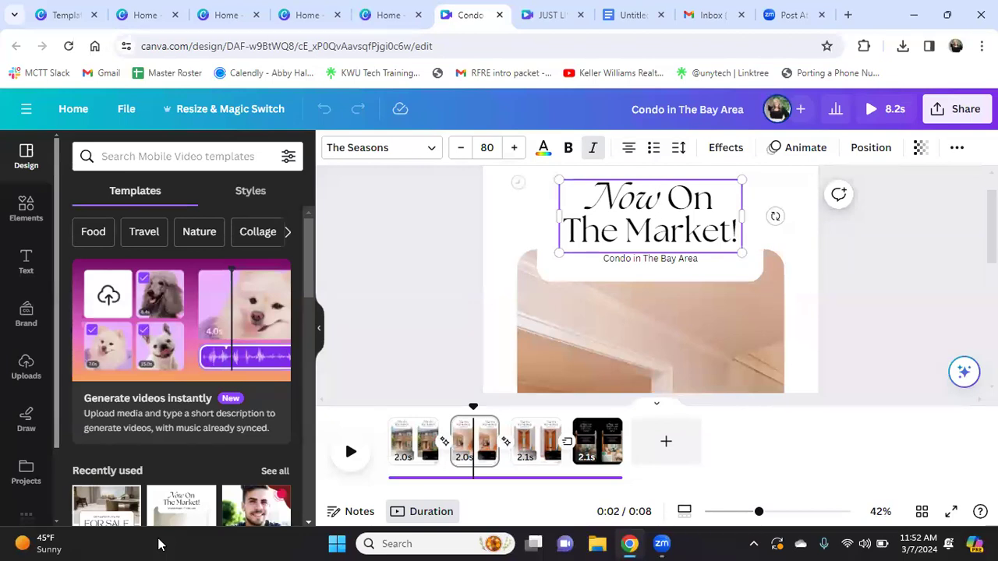
scroll(595, 289, down, 1)
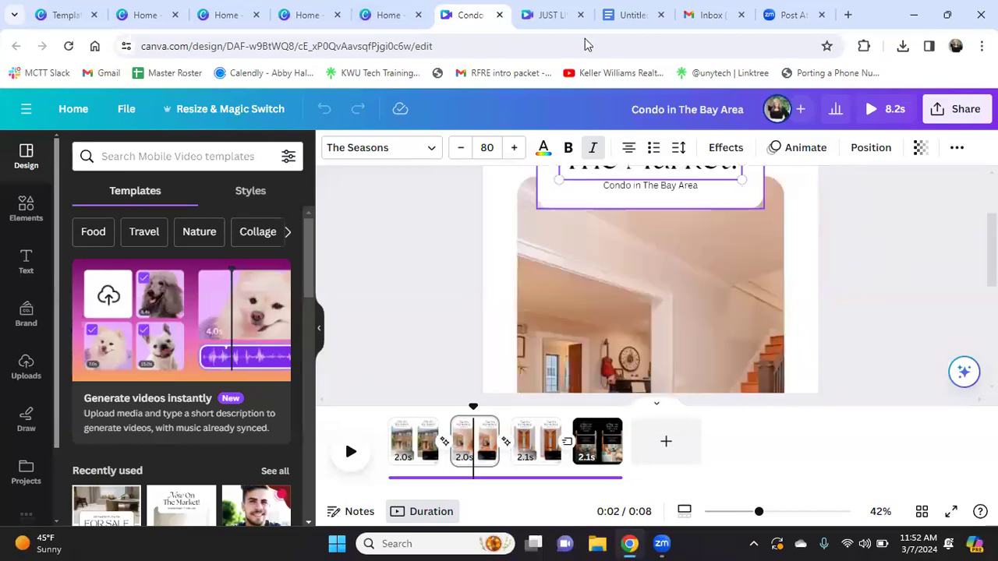
scroll(648, 339, down, 3)
click(532, 453)
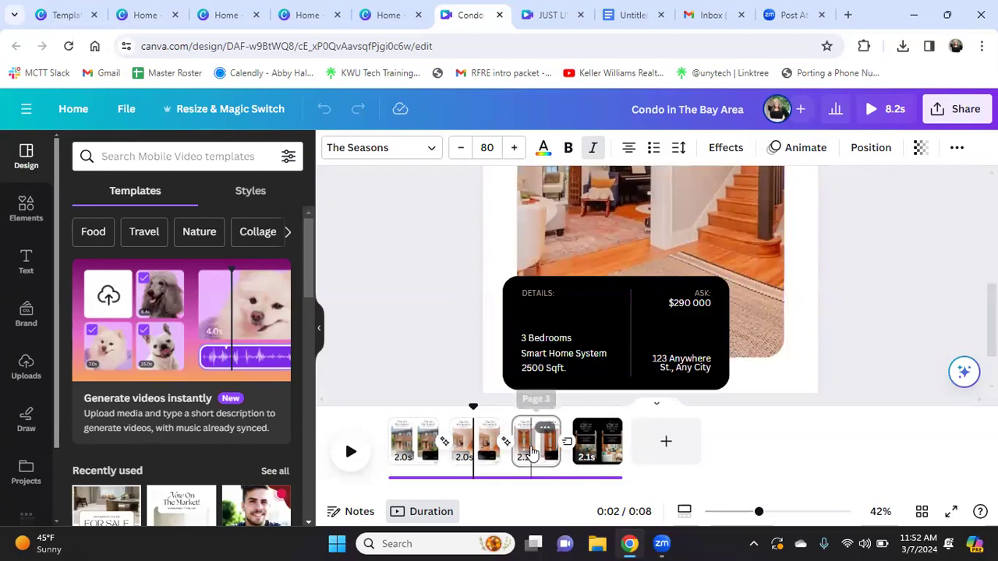
click(613, 450)
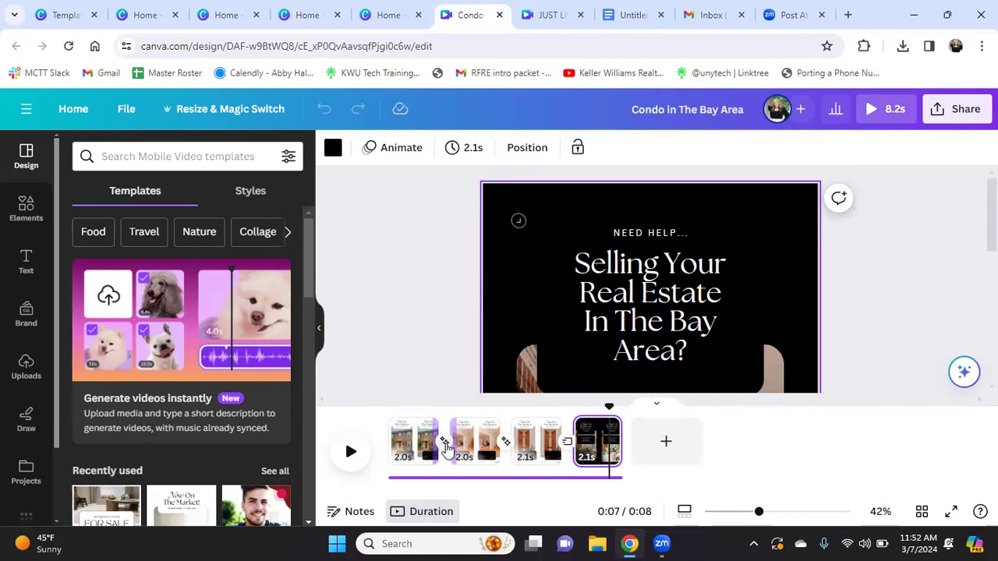
Open the transition between the first and second pages and look through the available transition styles
click(447, 448)
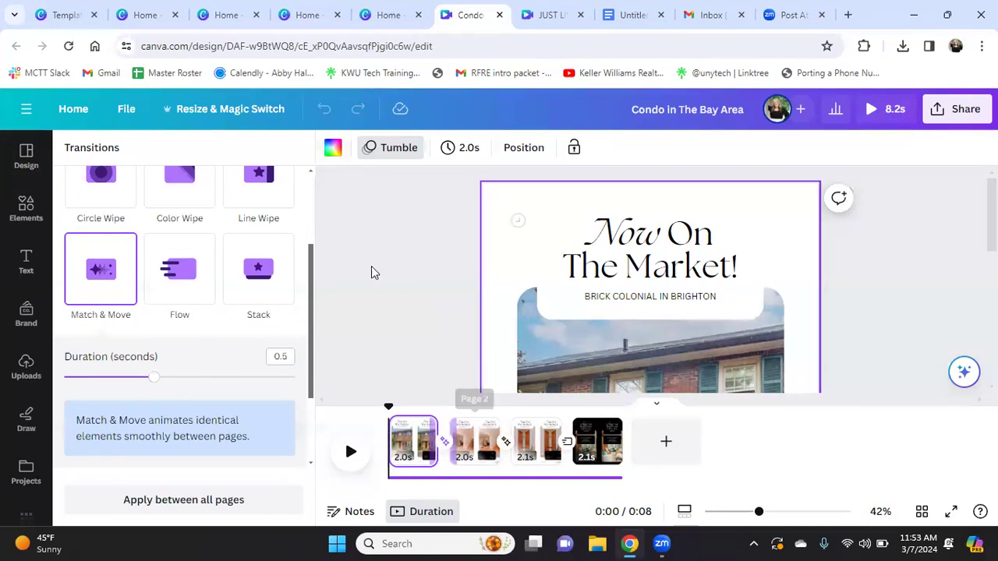
scroll(239, 286, up, 1)
scroll(239, 285, up, 3)
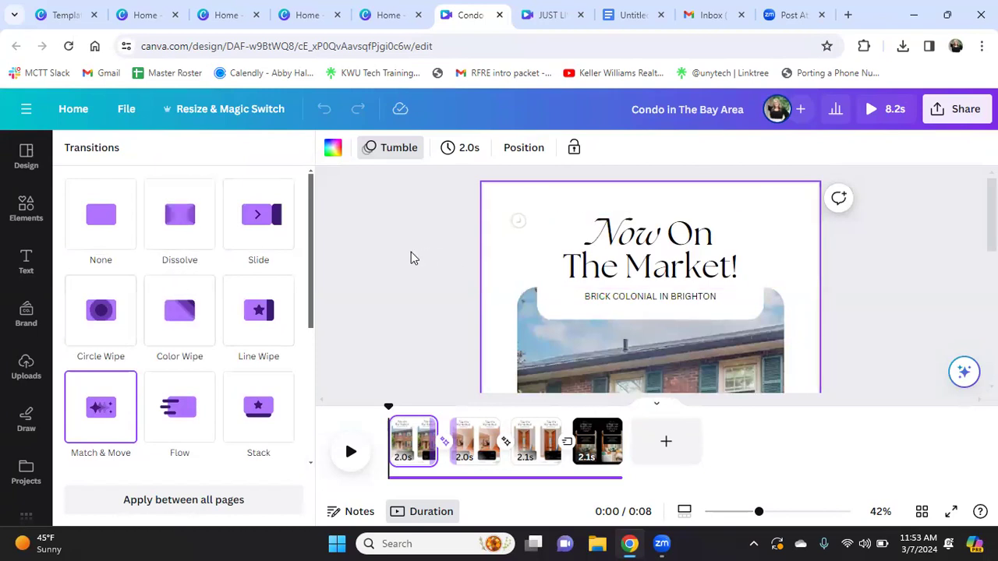
Set the first page's timing to 6.0 seconds and apply it to all four pages
scroll(397, 251, down, 3)
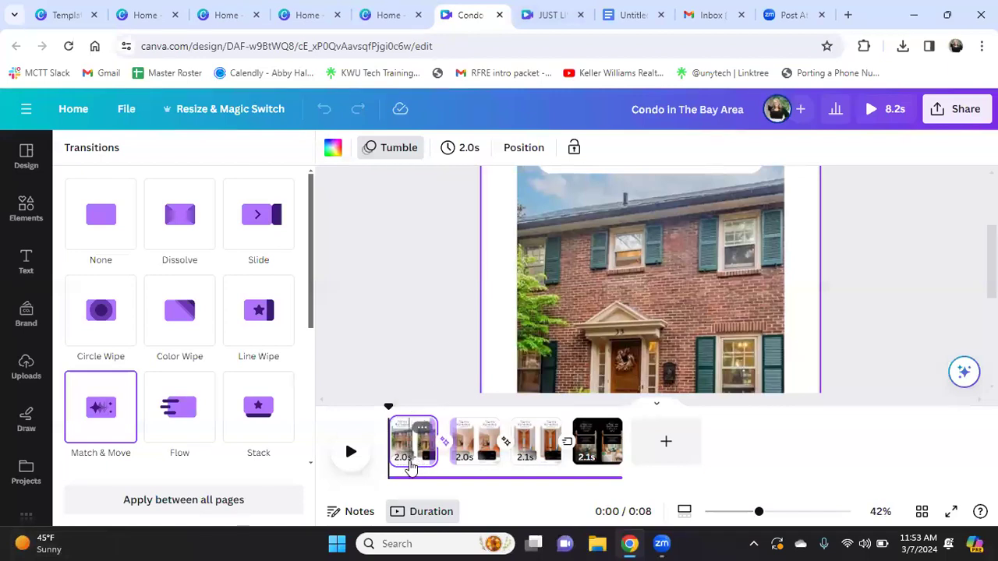
click(467, 148)
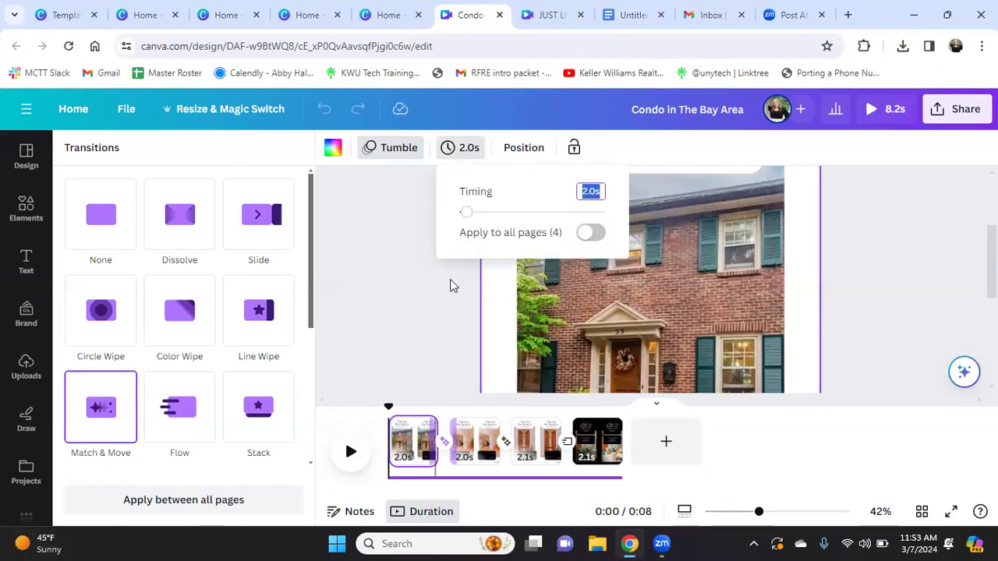
drag(466, 212, 485, 213)
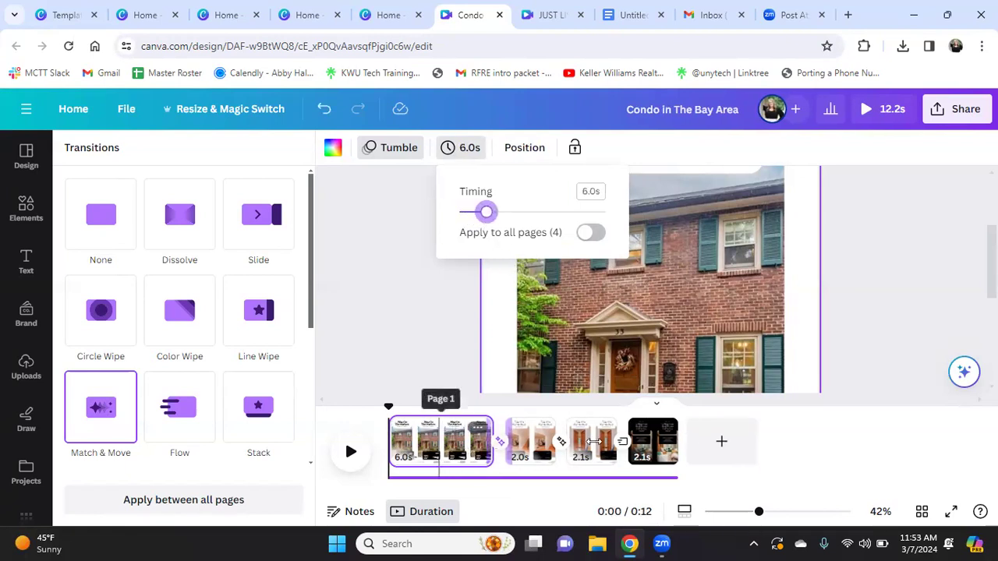
click(592, 234)
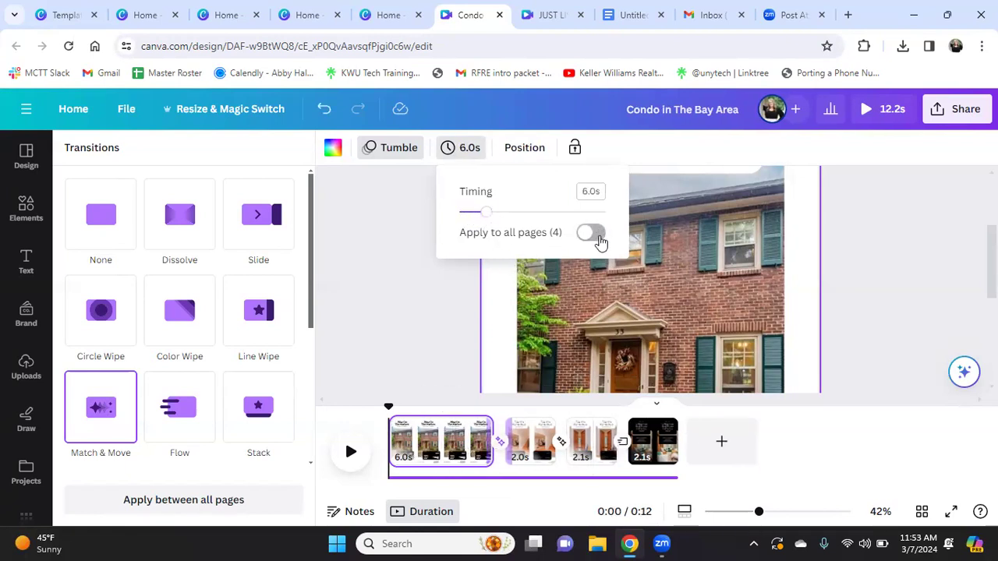
click(440, 348)
Play the retimed reel, view it in the full-screen preview, and close the preview
click(353, 457)
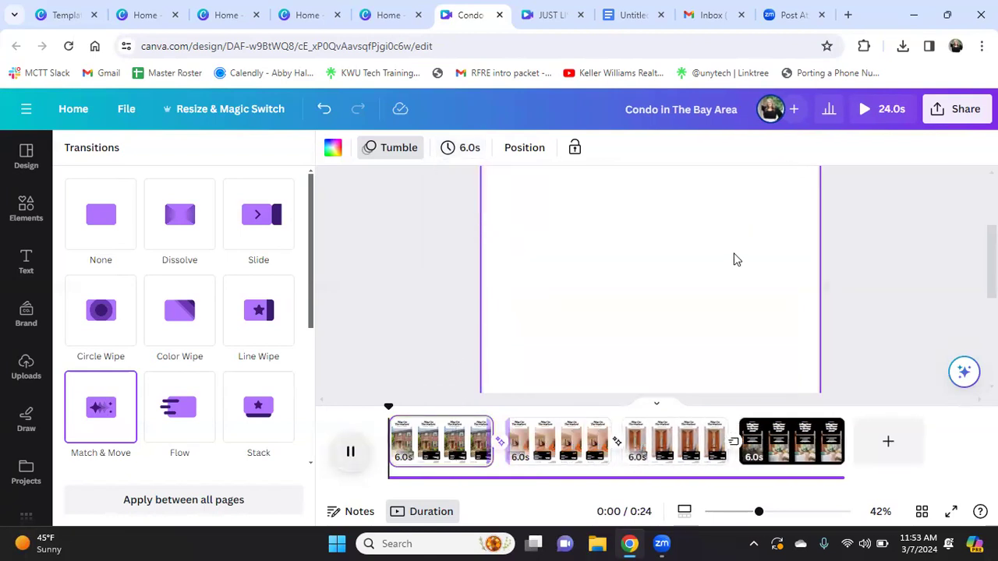
click(882, 110)
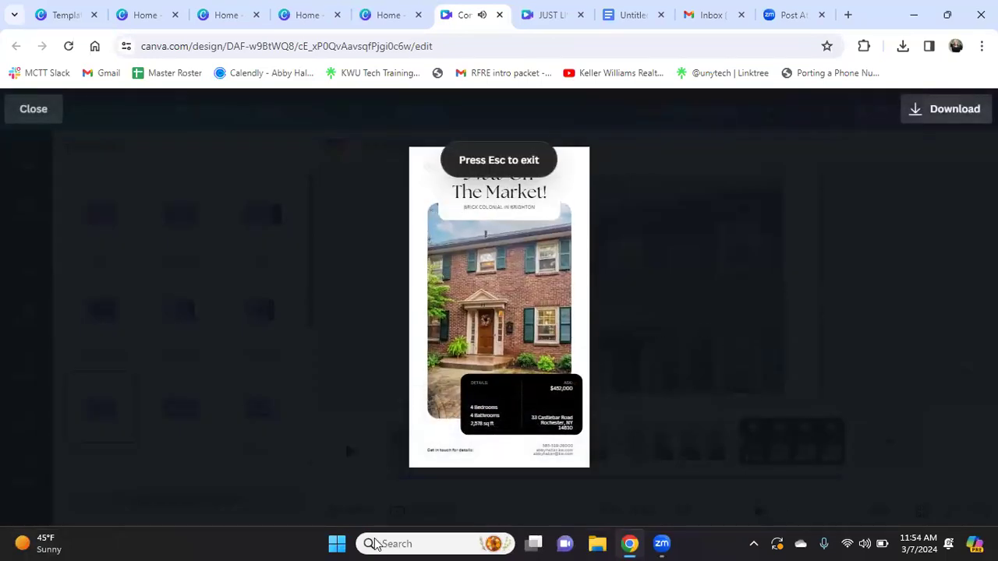
key(Escape)
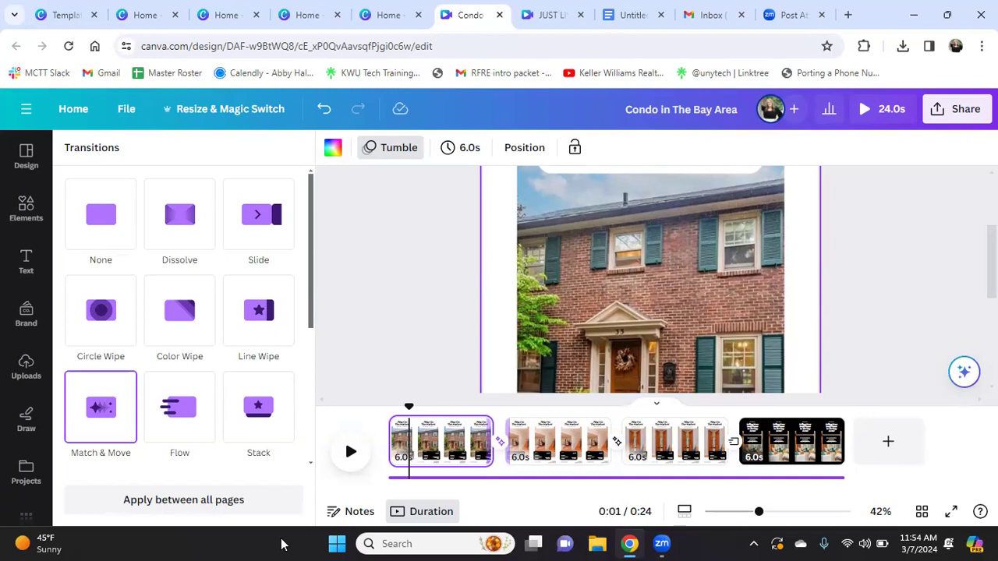
Hide the page timeline to show the pages as a vertical list, and set the zoom to 28%
click(656, 403)
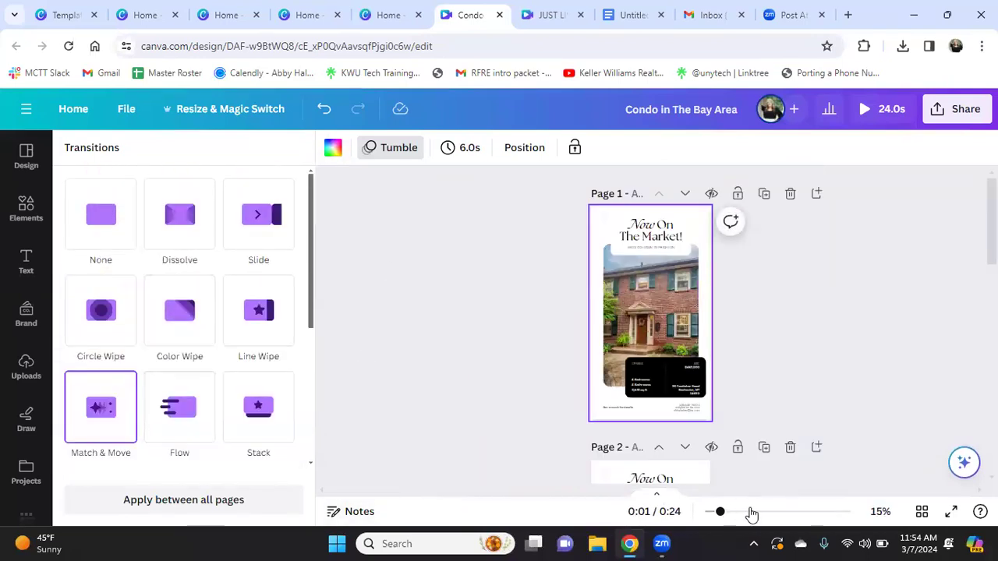
click(752, 512)
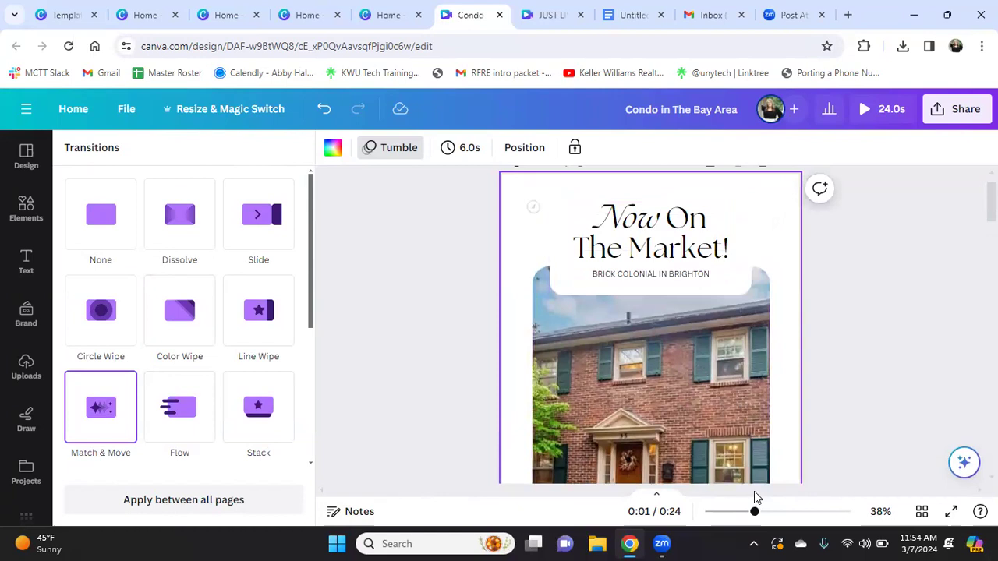
drag(750, 512, 742, 512)
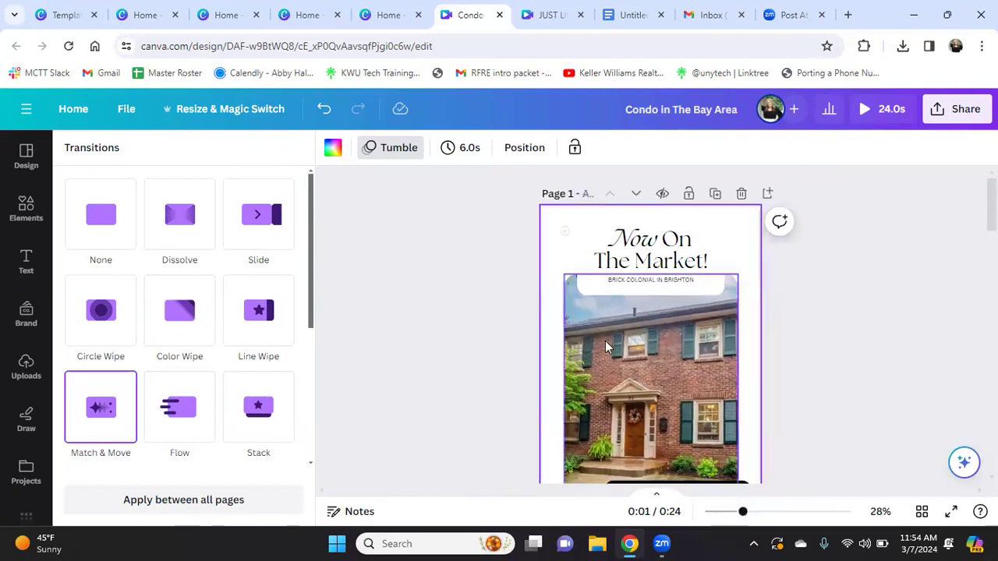
Search the elements for confetti and place the animated red confetti graphic over the first page's "Now On The Market!" heading
click(661, 242)
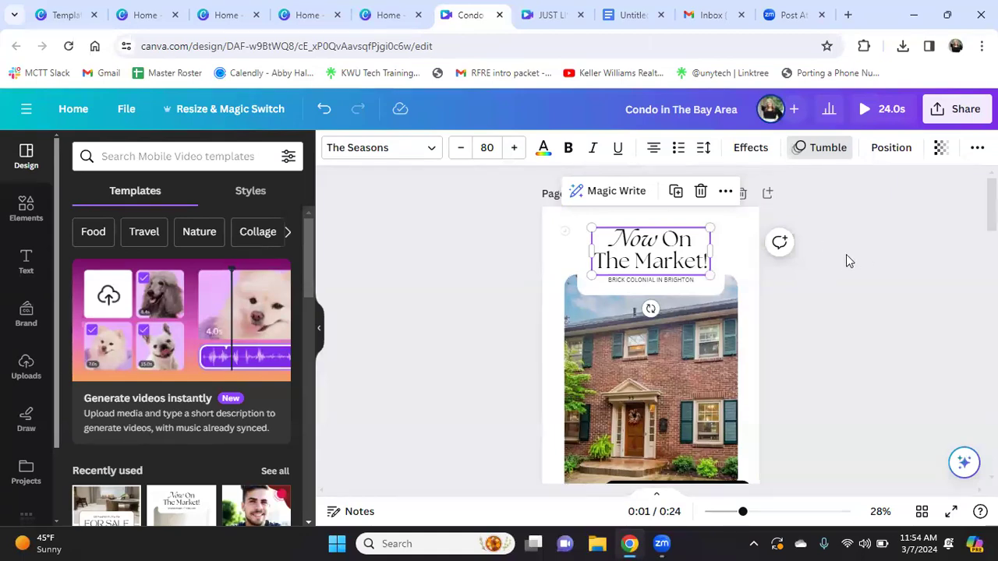
click(25, 212)
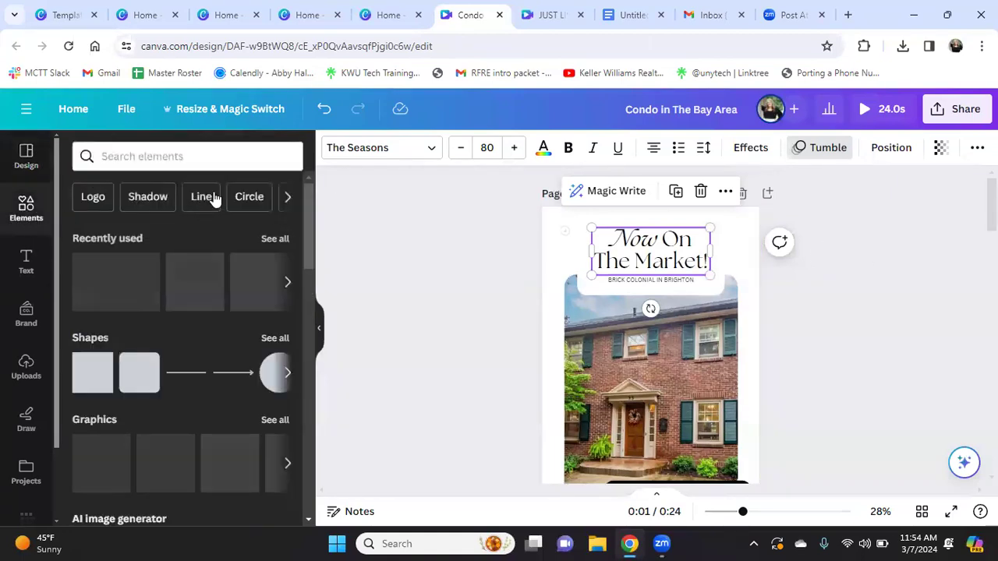
click(237, 160)
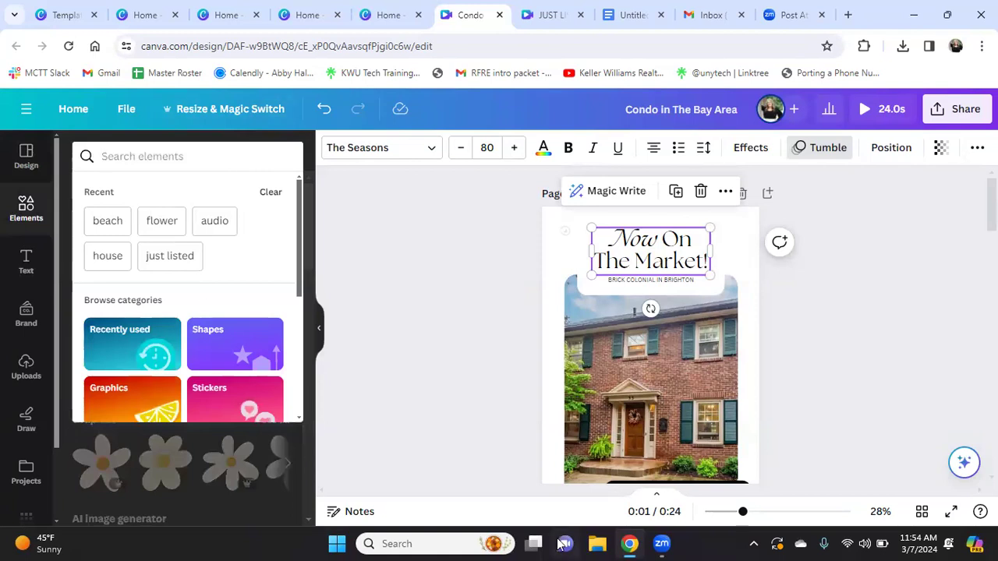
text(confetti)
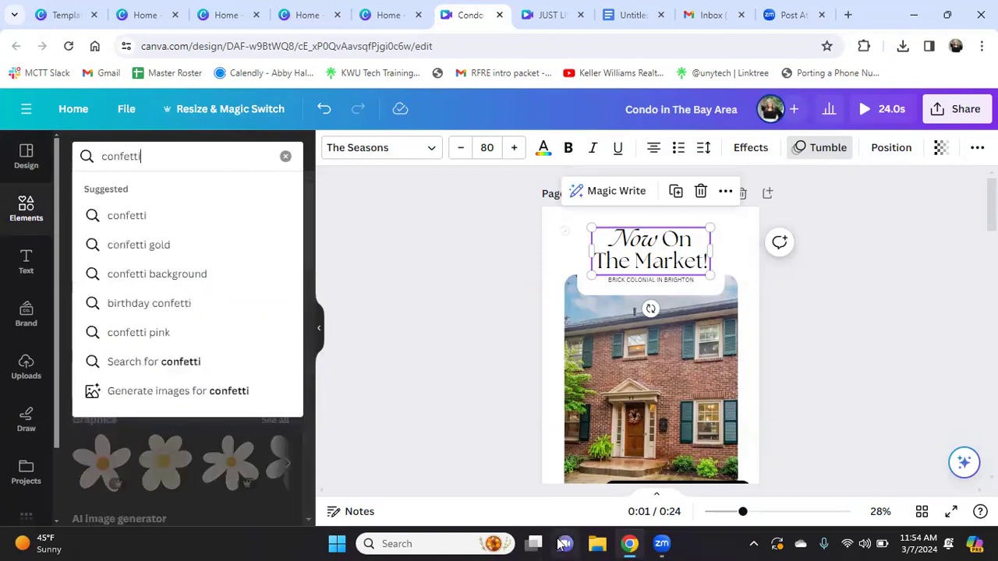
key(Return)
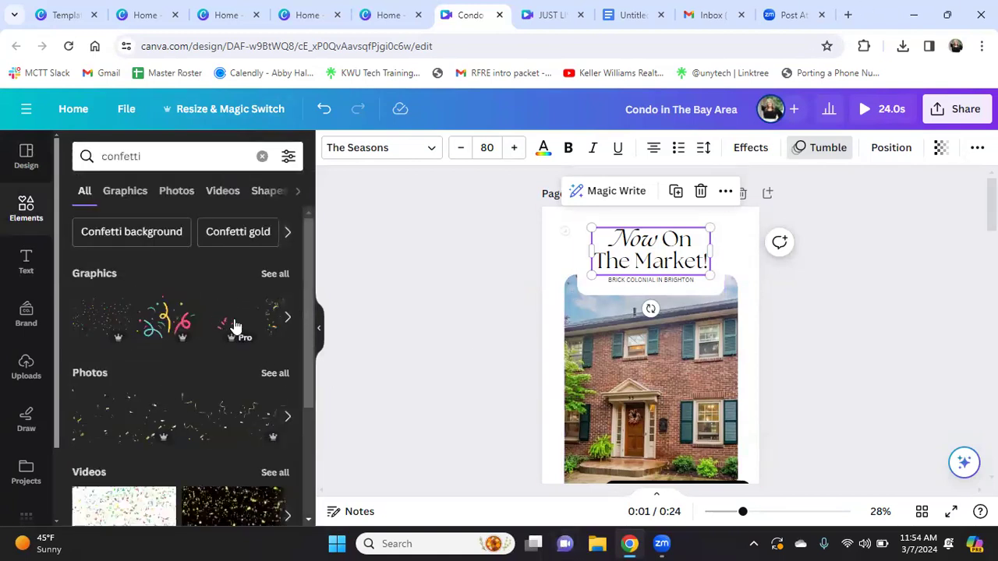
click(224, 322)
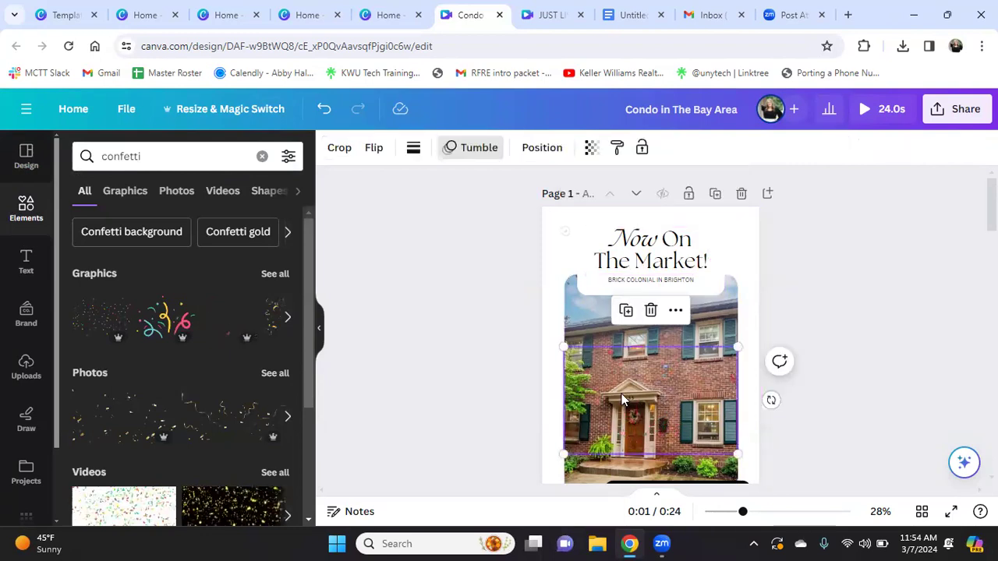
drag(644, 371, 643, 232)
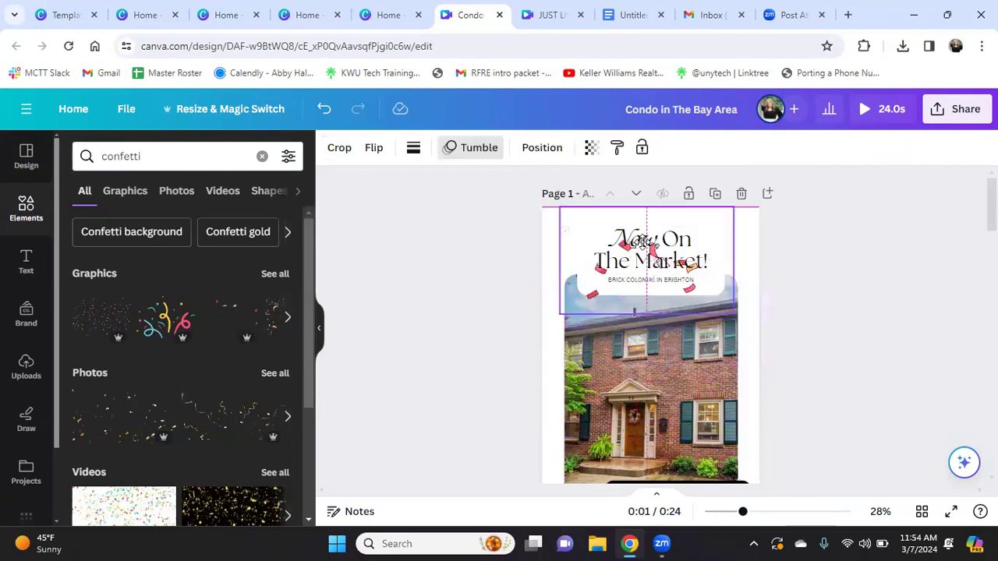
click(894, 395)
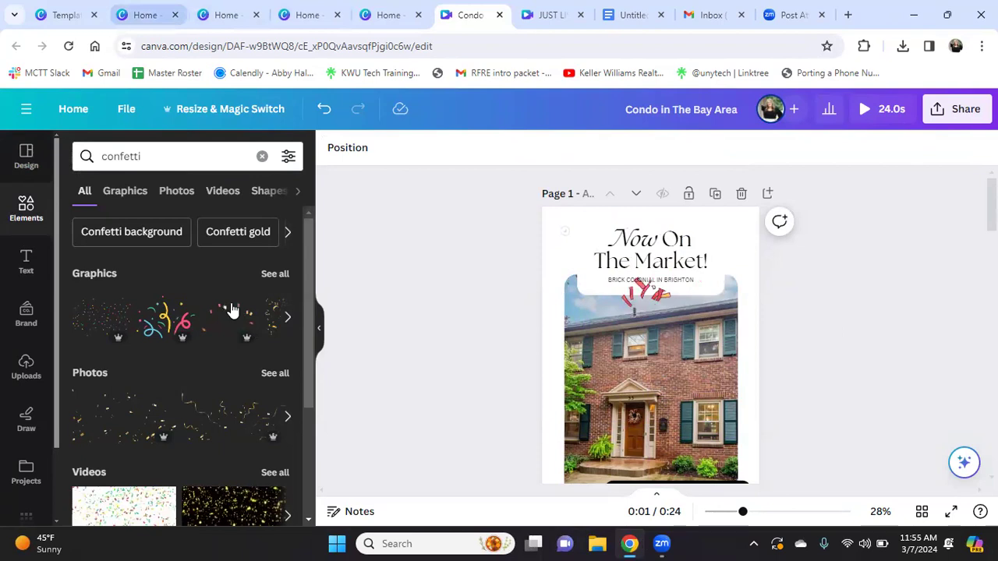
Look over the first and second pages in the vertical list, and show the page timeline again
scroll(639, 460, down, 5)
scroll(664, 475, down, 3)
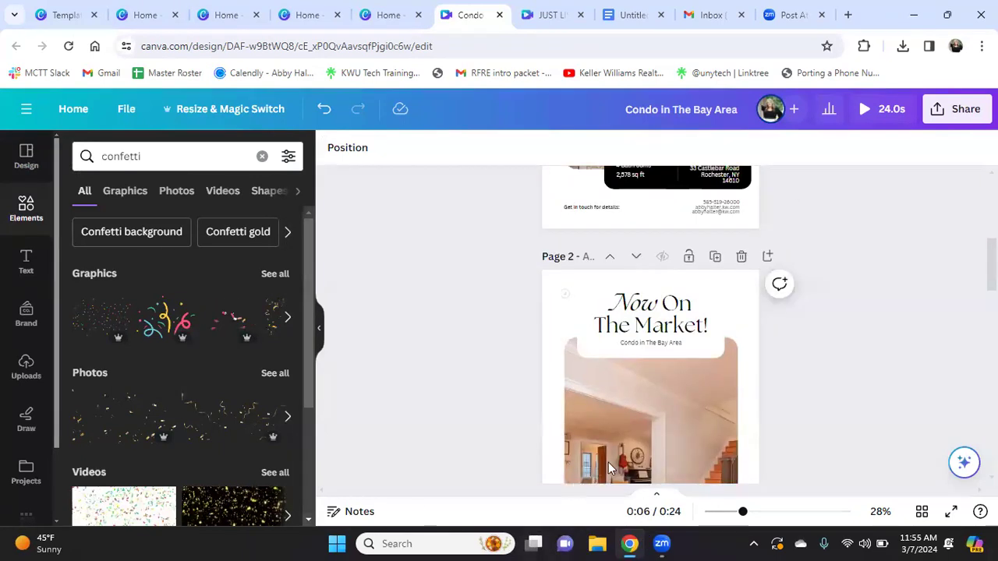
scroll(613, 466, up, 2)
scroll(931, 405, down, 4)
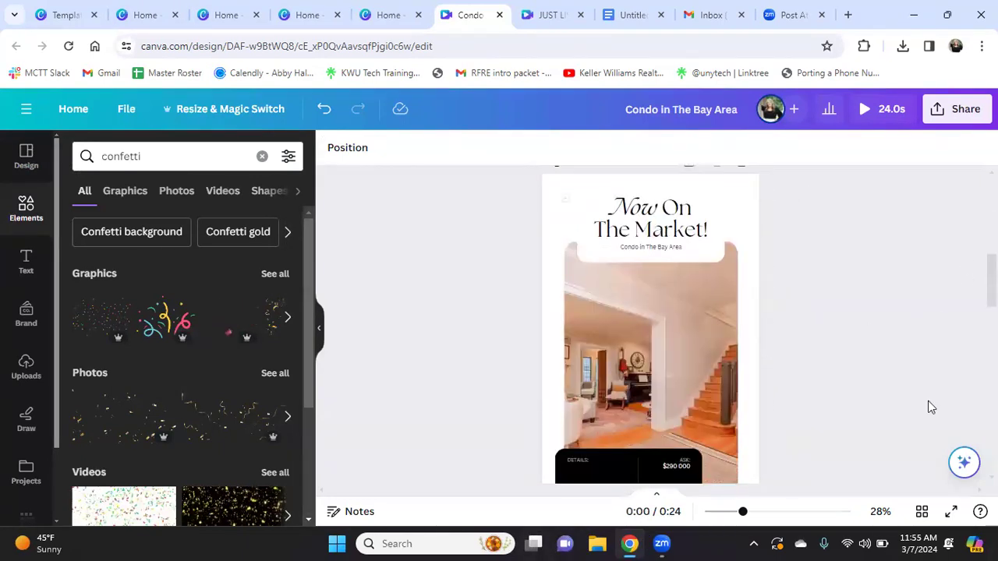
click(658, 497)
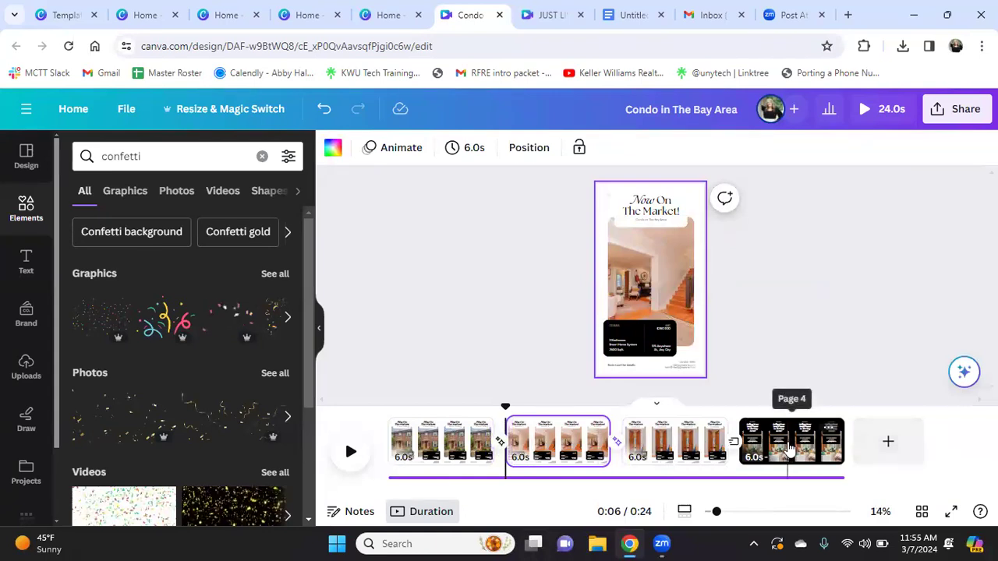
Play the reel in the full-screen preview, bring up its volume control, and close the preview
click(961, 110)
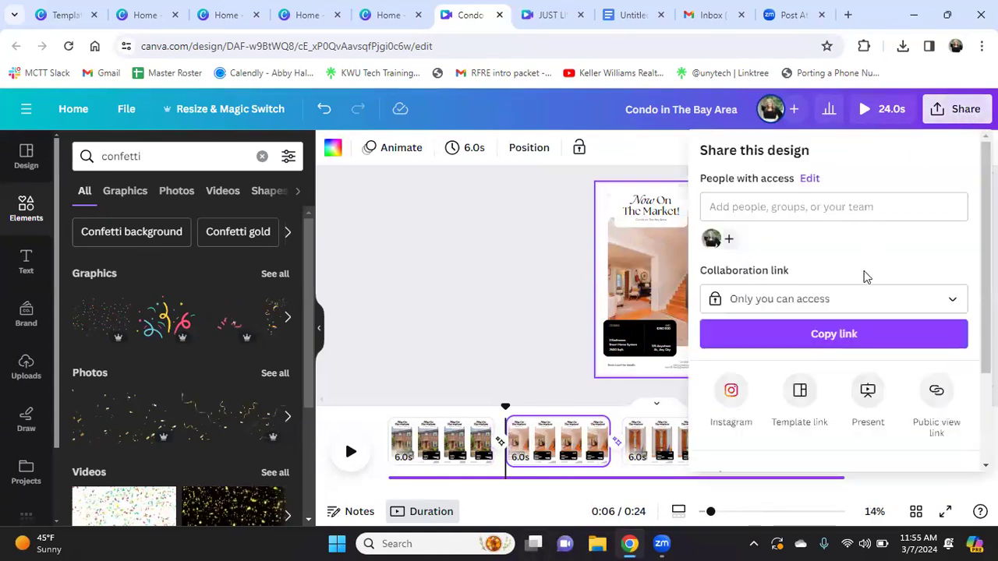
click(881, 109)
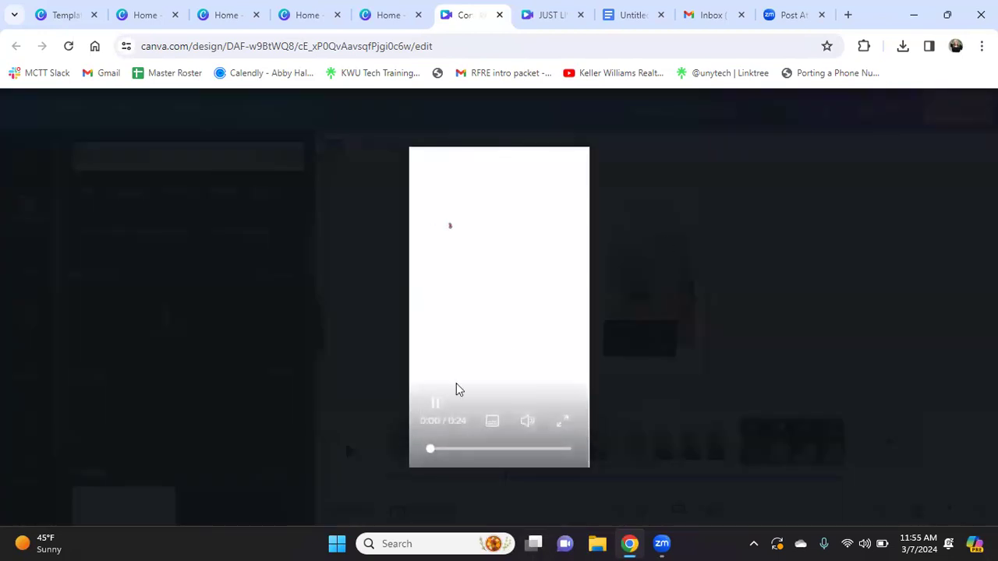
click(530, 425)
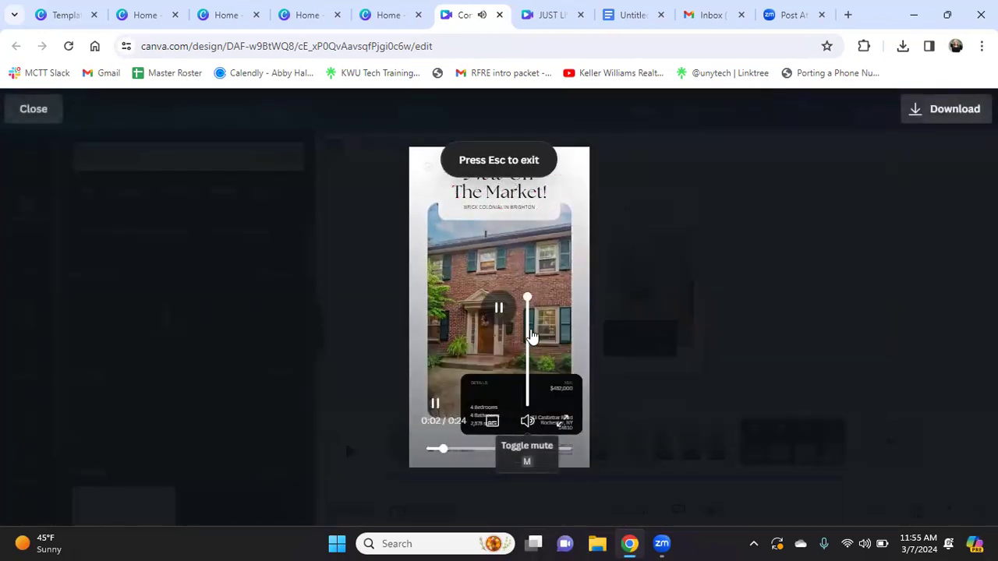
key(Escape)
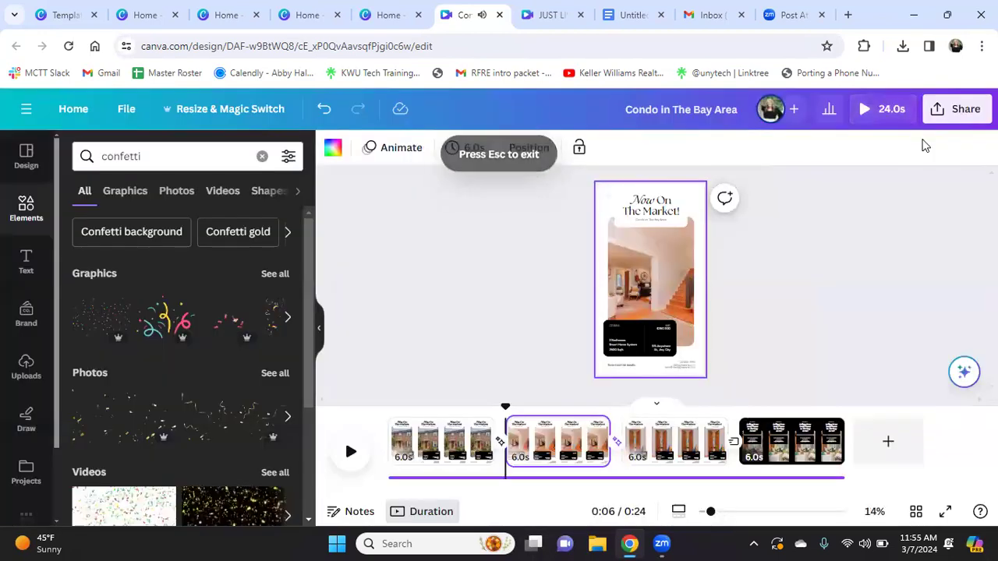
Open the design's download settings to view the file type, quality and page options, and close them
click(963, 110)
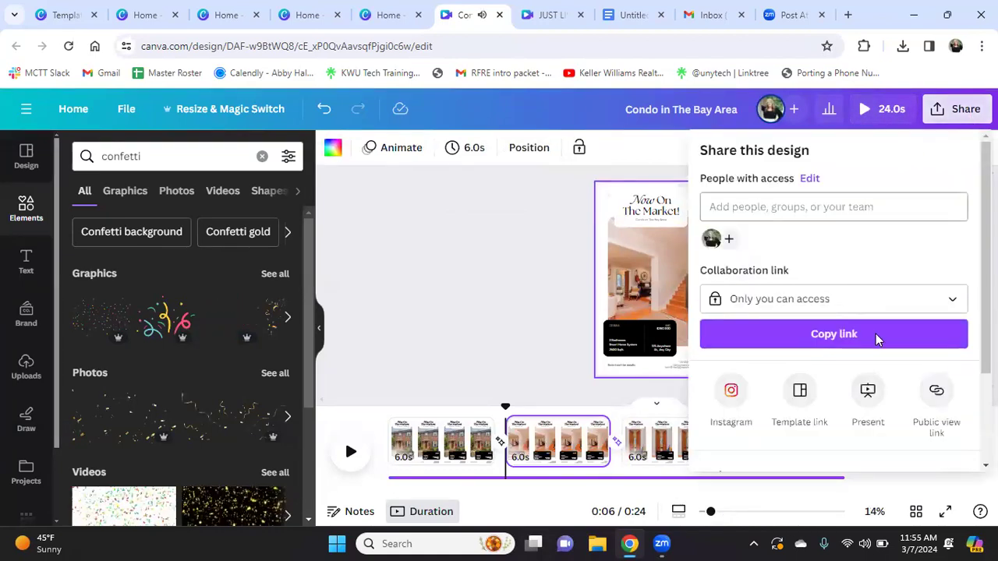
scroll(865, 351, down, 3)
click(864, 361)
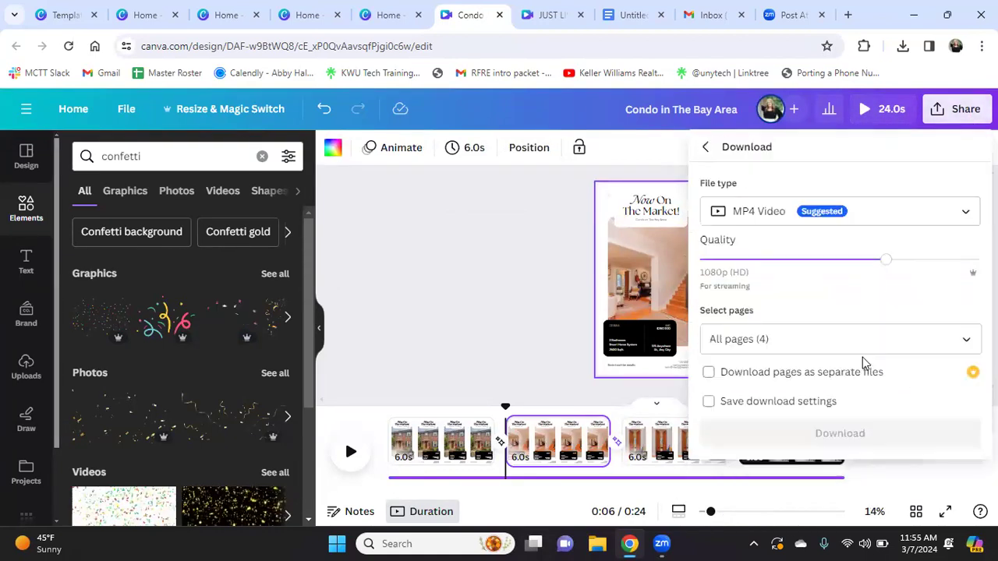
click(473, 299)
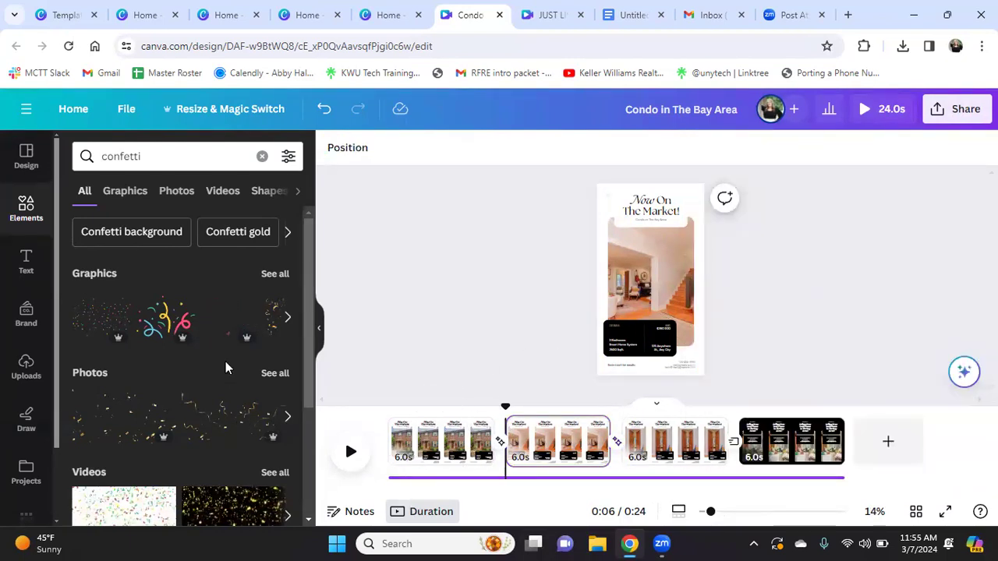
Search the elements for audio
click(178, 159)
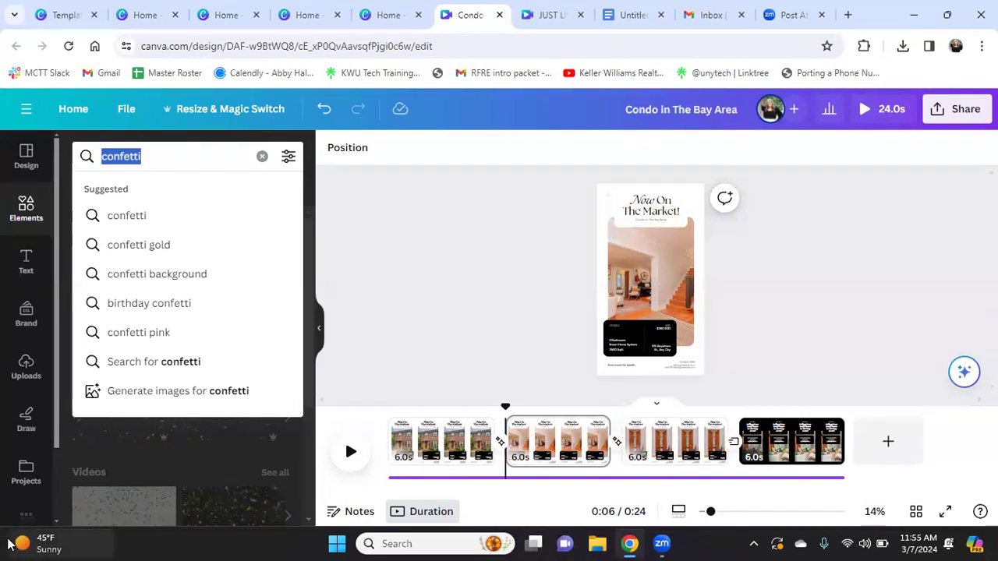
text(adio)
key(BackSpace)
key(BackSpace)
key(BackSpace)
text(ud)
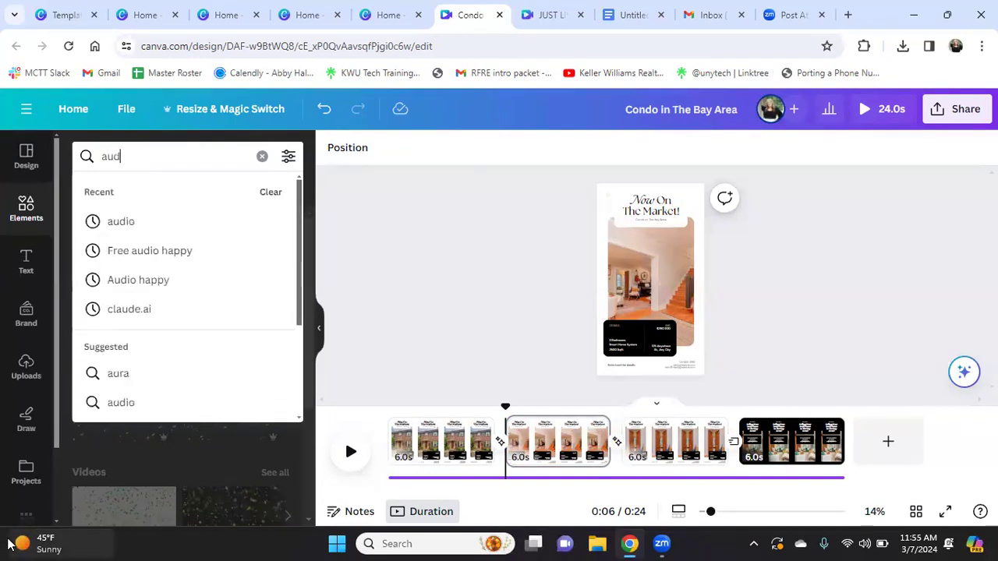
text(io)
key(Return)
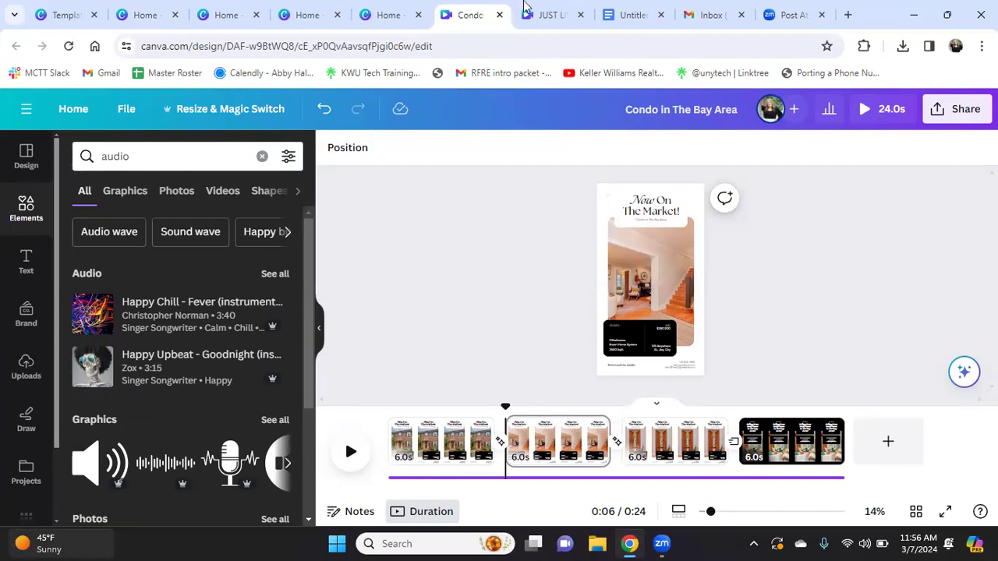
Search the elements for happy music, show all audio results, and add the track "Standing in the Gap" to the reel
click(189, 153)
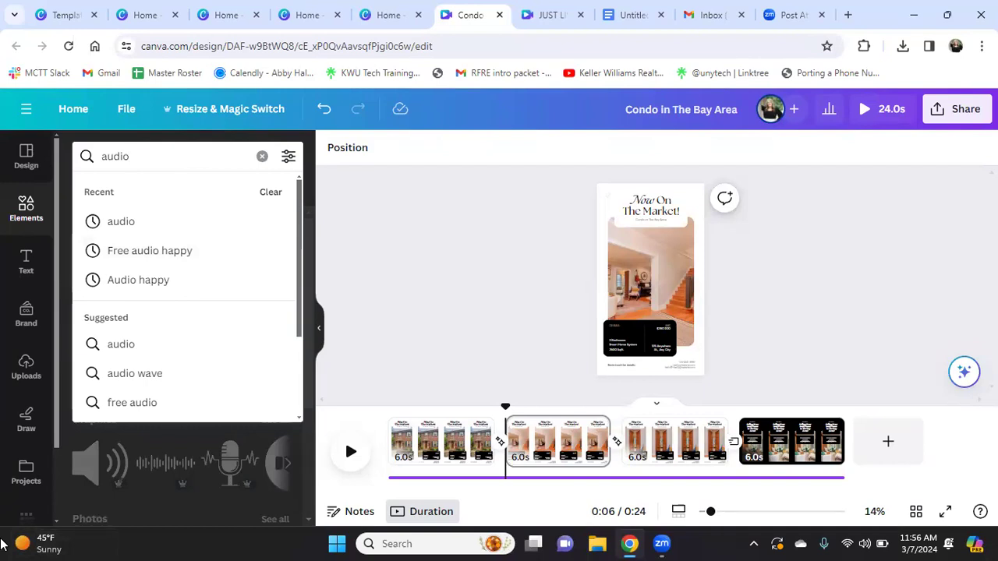
key(BackSpace)
key(BackSpace)
key(BackSpace)
key(BackSpace)
key(BackSpace)
text(happy music)
key(Return)
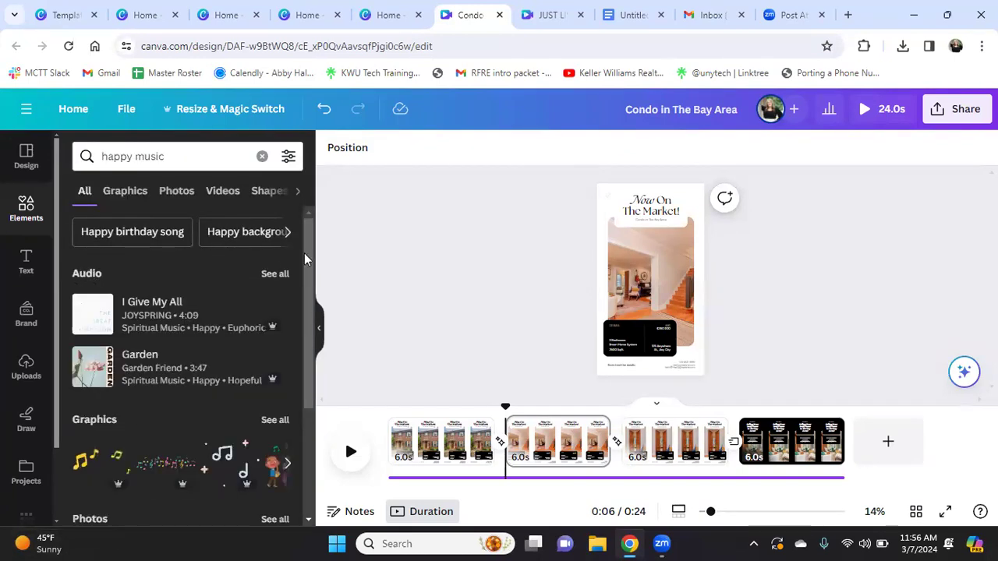
click(274, 277)
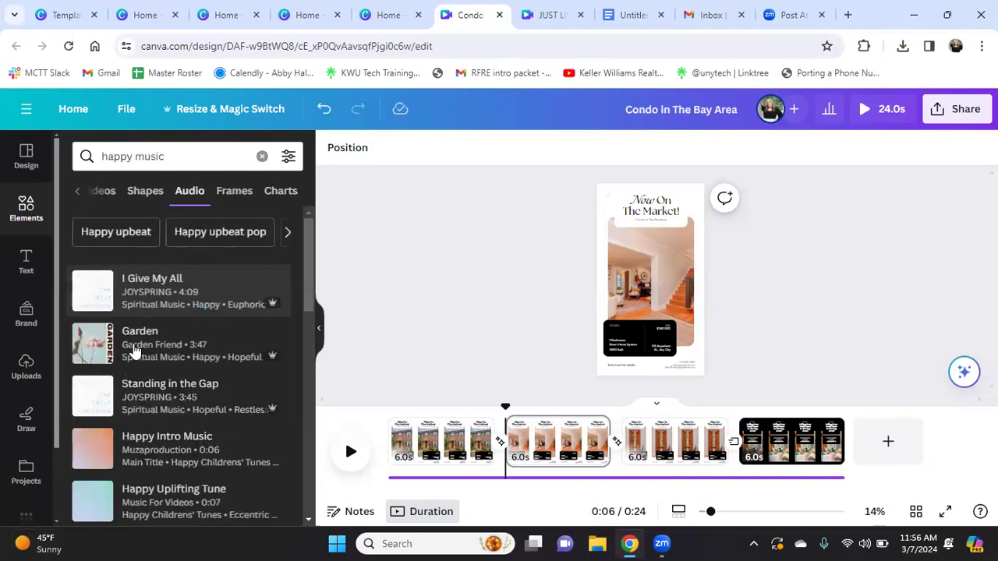
scroll(204, 384, down, 2)
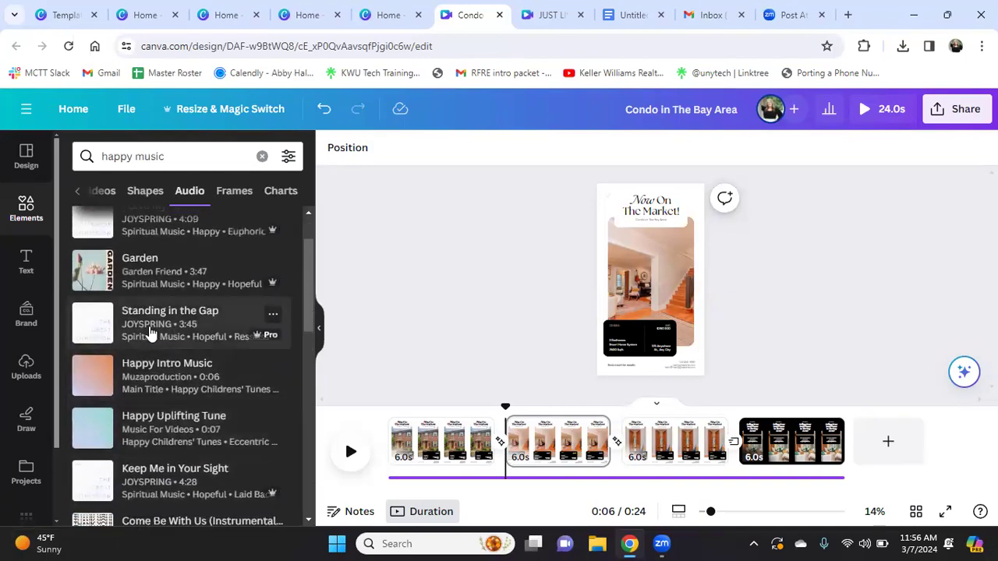
click(101, 333)
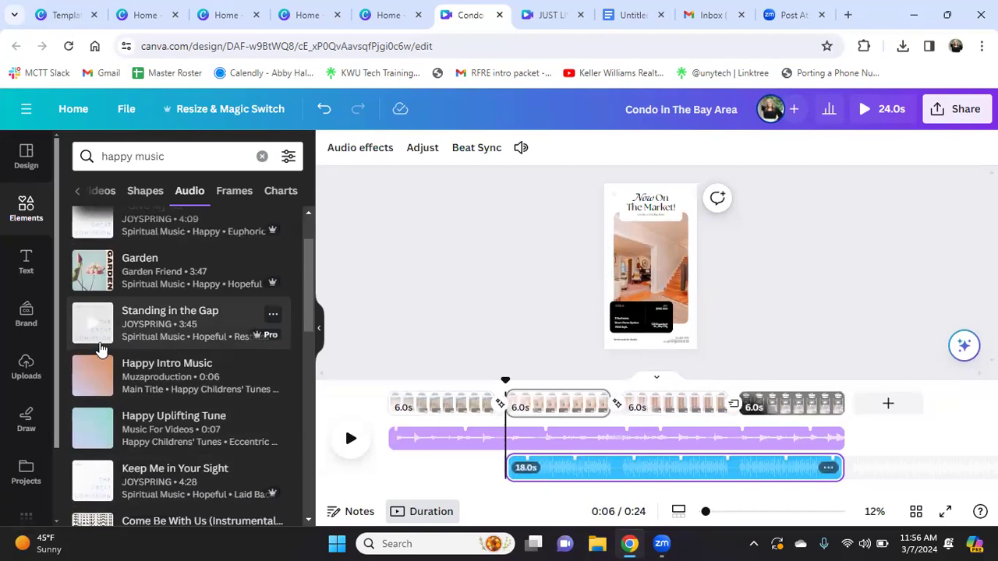
Extend the new audio track to the start of the timeline so it spans the full 24.0 s, and play it back
click(349, 438)
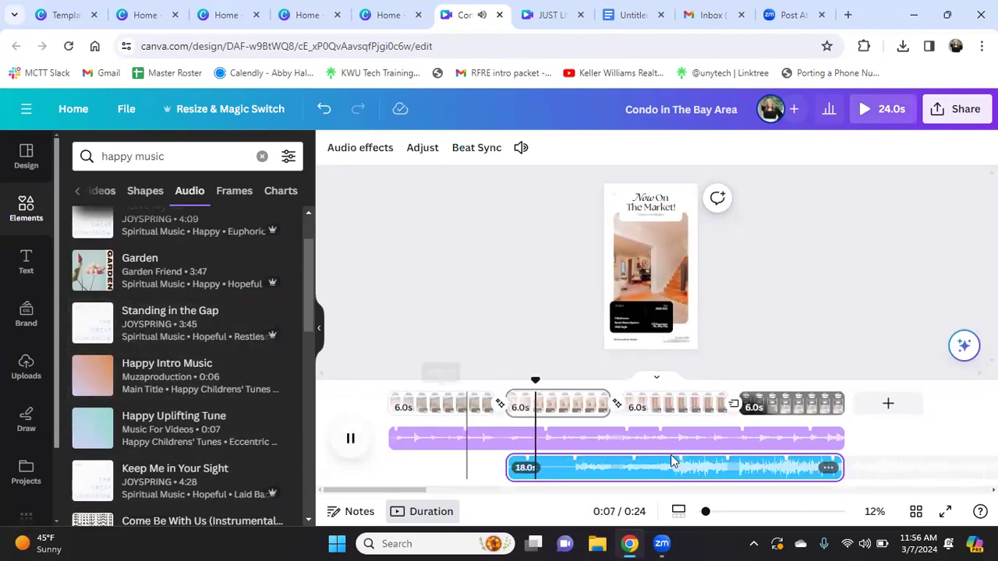
drag(611, 465, 343, 448)
click(349, 441)
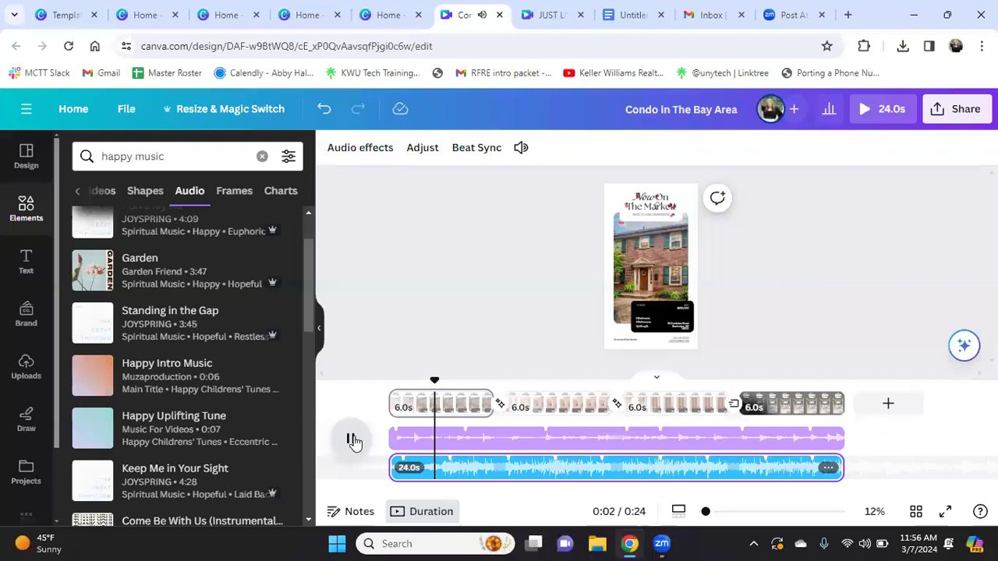
click(461, 293)
click(491, 390)
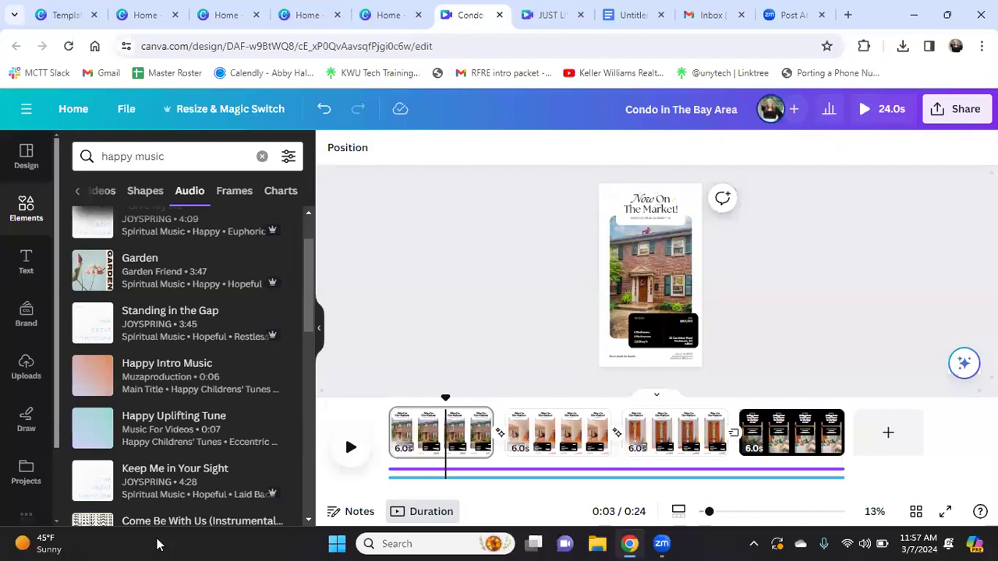
Open the download settings for all four pages as MP4 Video and set the quality to 4K (UHD)
click(961, 110)
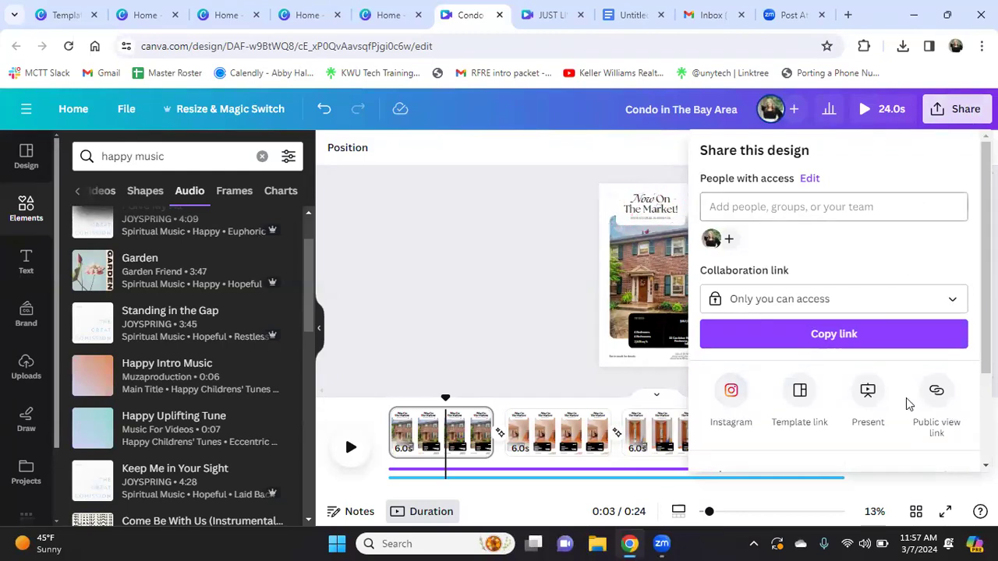
mouse_move(630, 543)
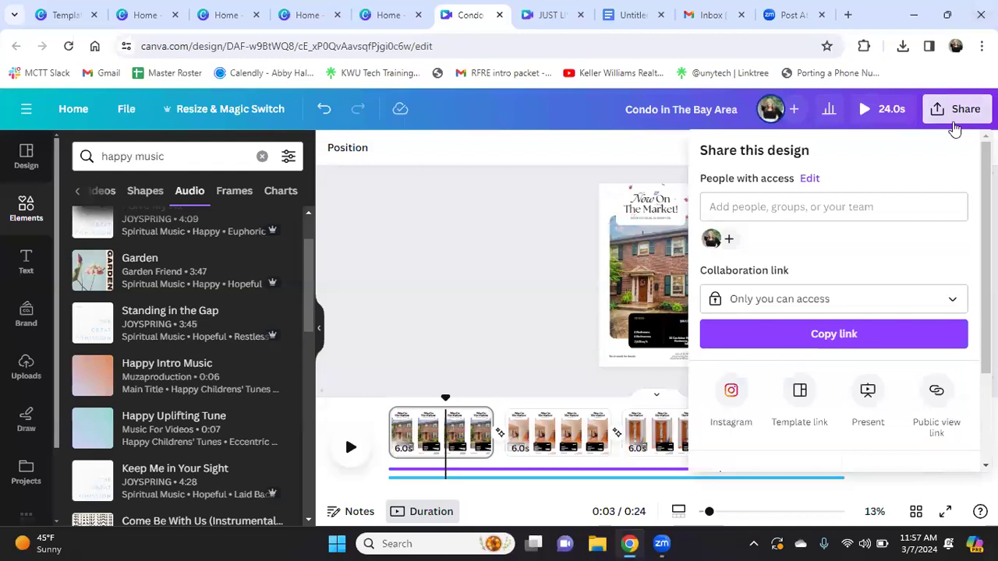
scroll(824, 350, down, 3)
click(791, 351)
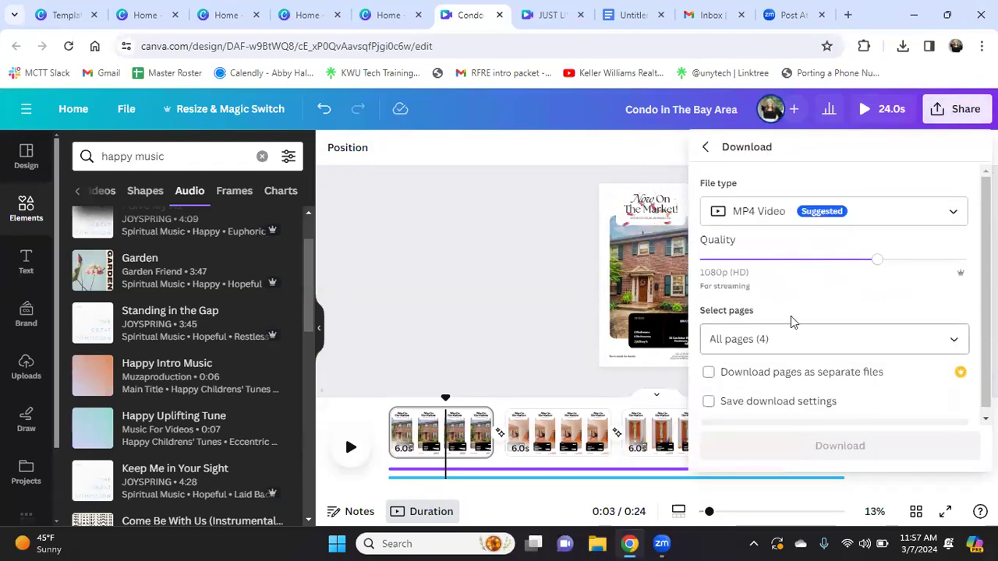
scroll(892, 196, down, 1)
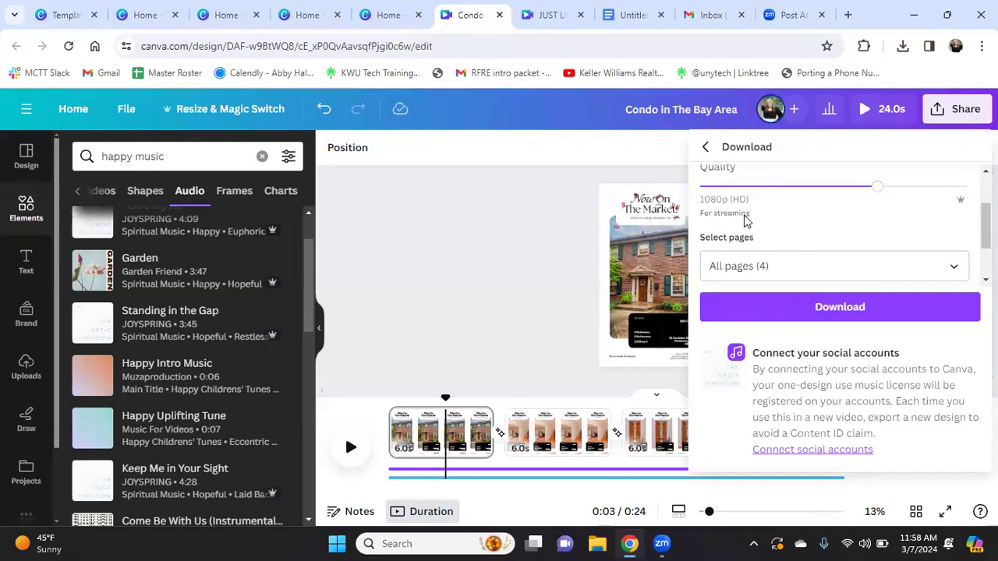
drag(876, 188, 965, 187)
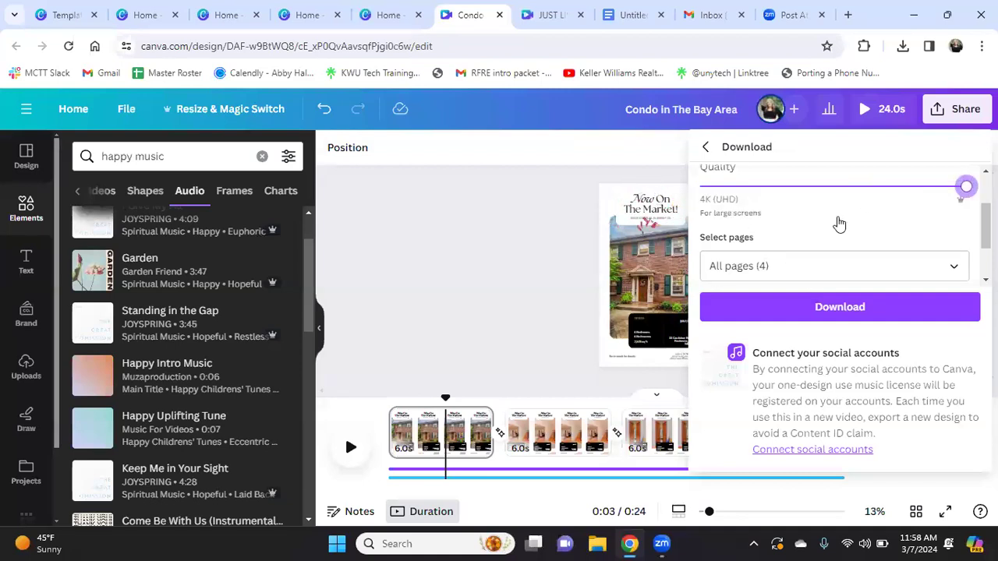
scroll(834, 228, up, 1)
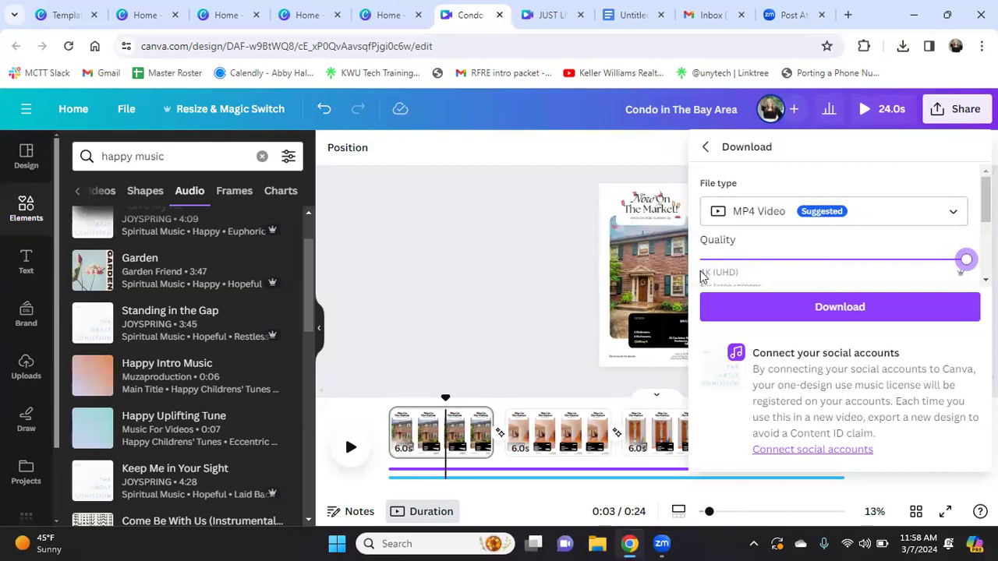
Compare the 1080p (HD) and 4K (UHD) video qualities, review the remaining download options and leave the download settings
scroll(704, 234, down, 1)
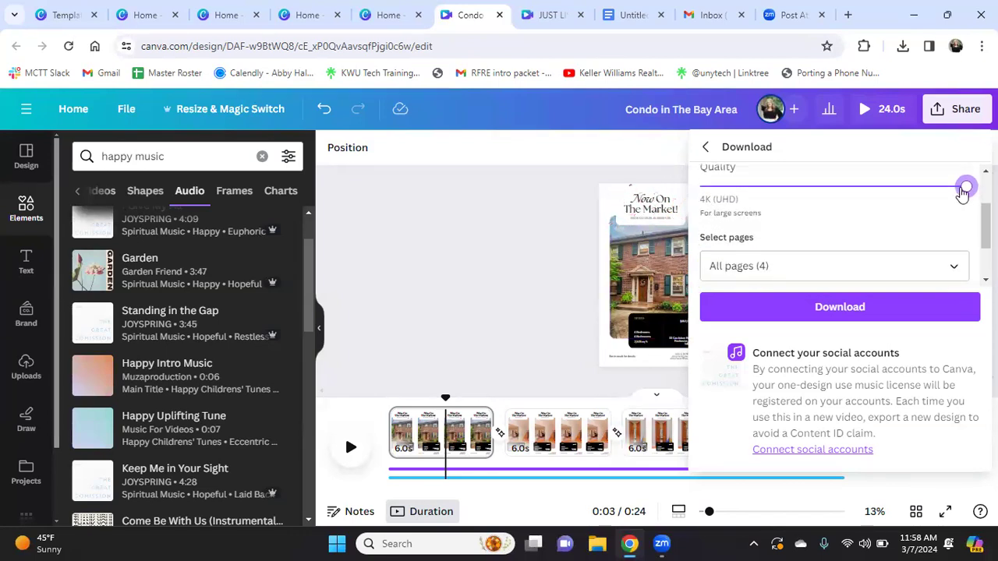
drag(963, 195, 872, 205)
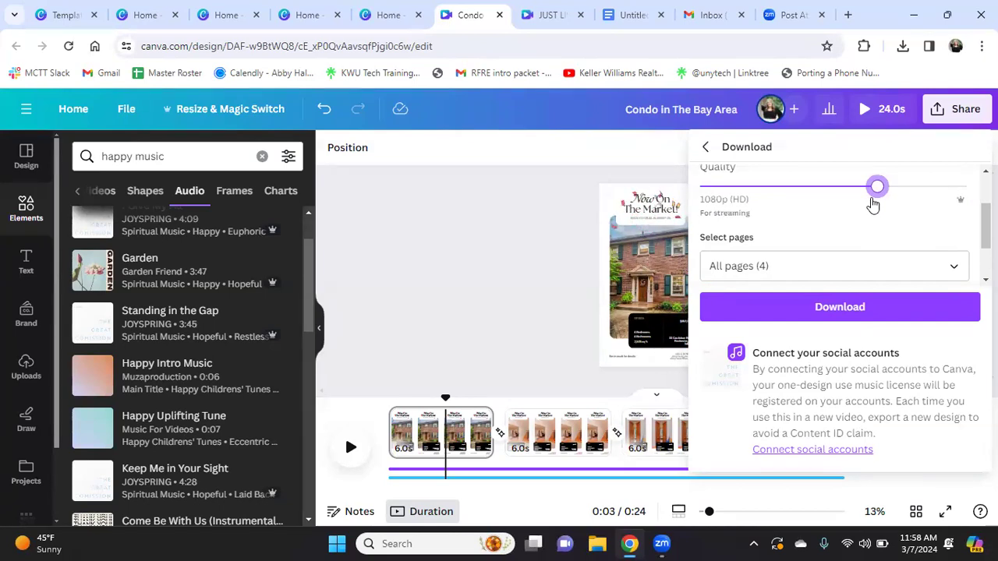
click(958, 195)
scroll(779, 224, up, 1)
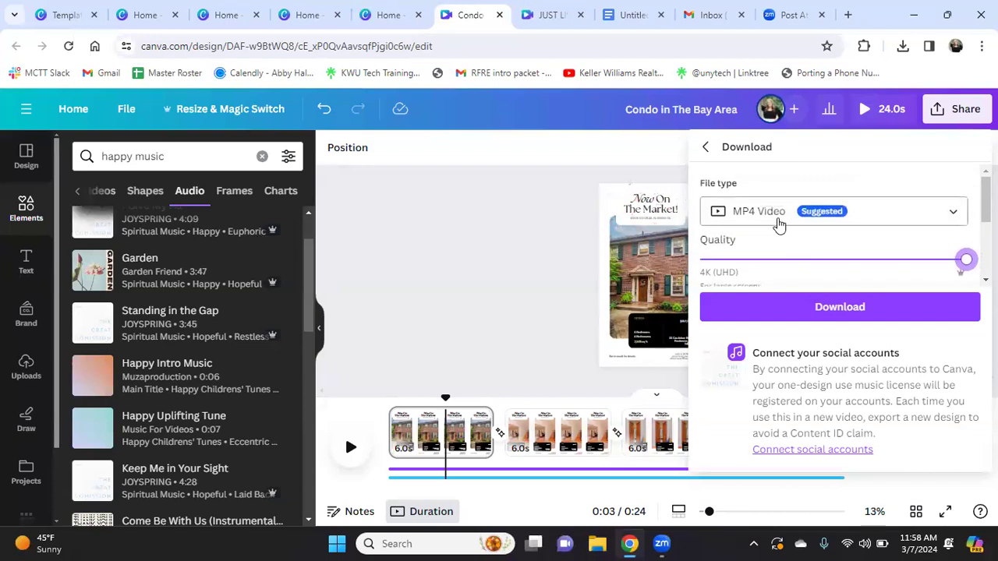
scroll(806, 248, down, 2)
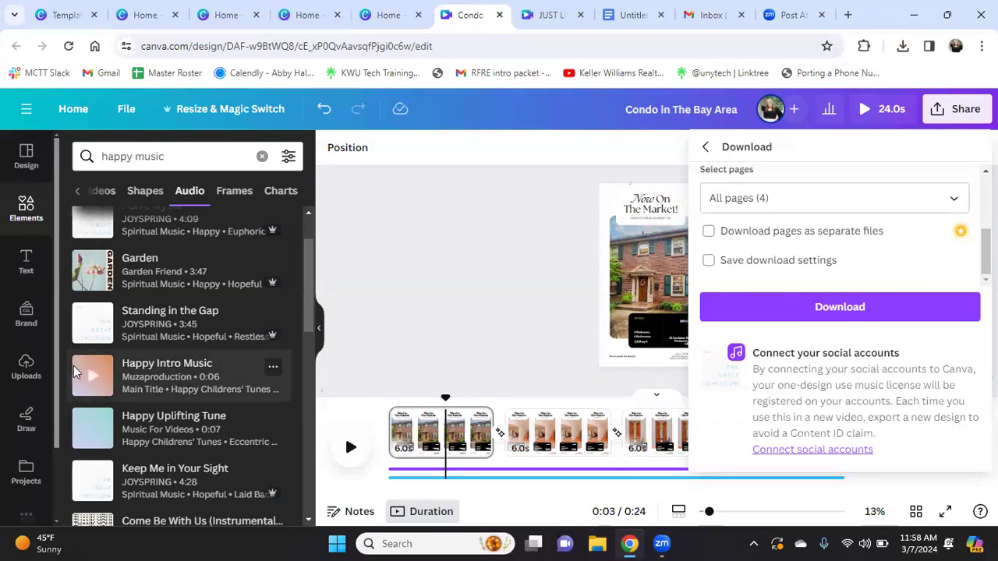
click(472, 252)
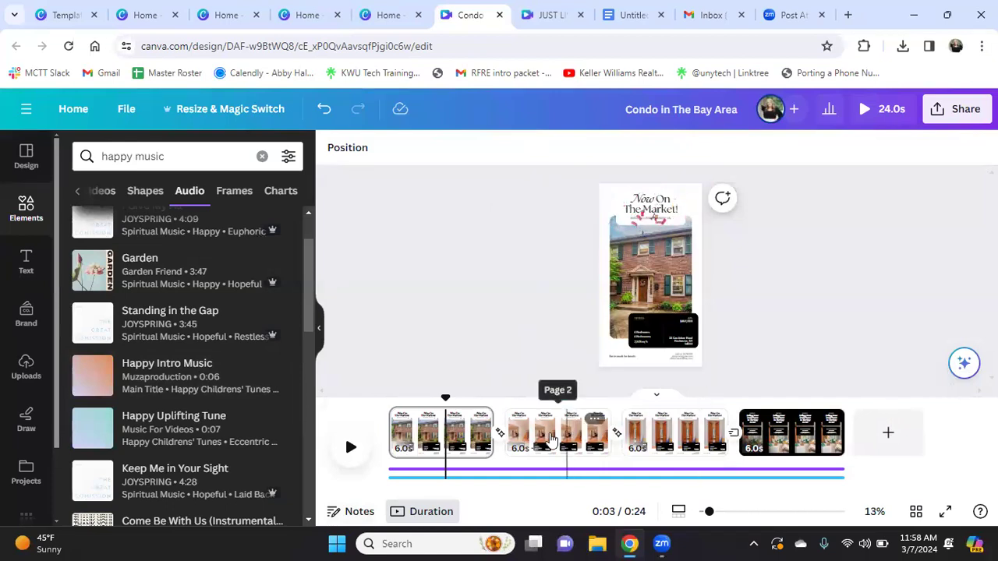
Clear the happy music search and apply the Pan text animation to the "Now On The Market!" title on page 1
scroll(102, 256, up, 2)
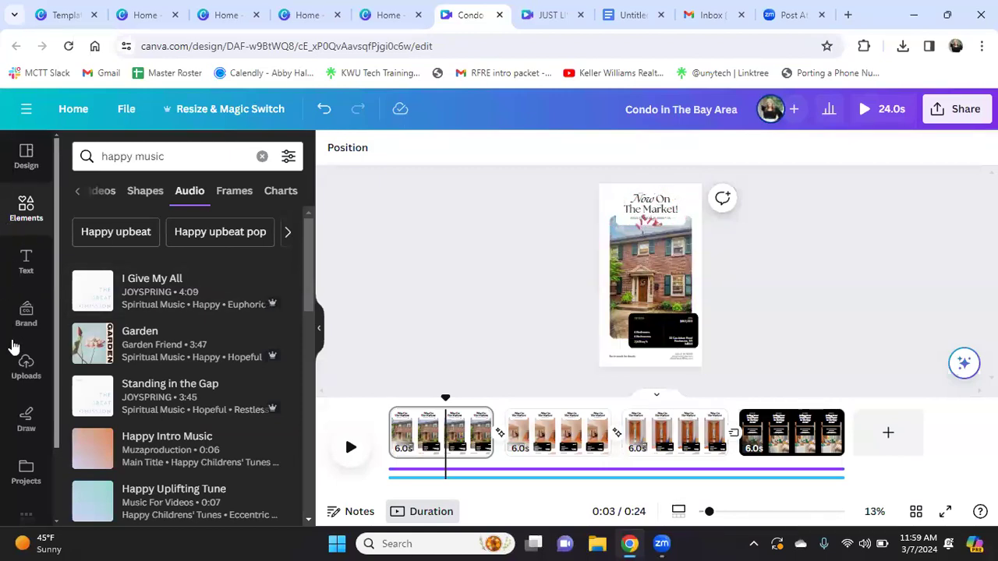
click(262, 156)
click(677, 208)
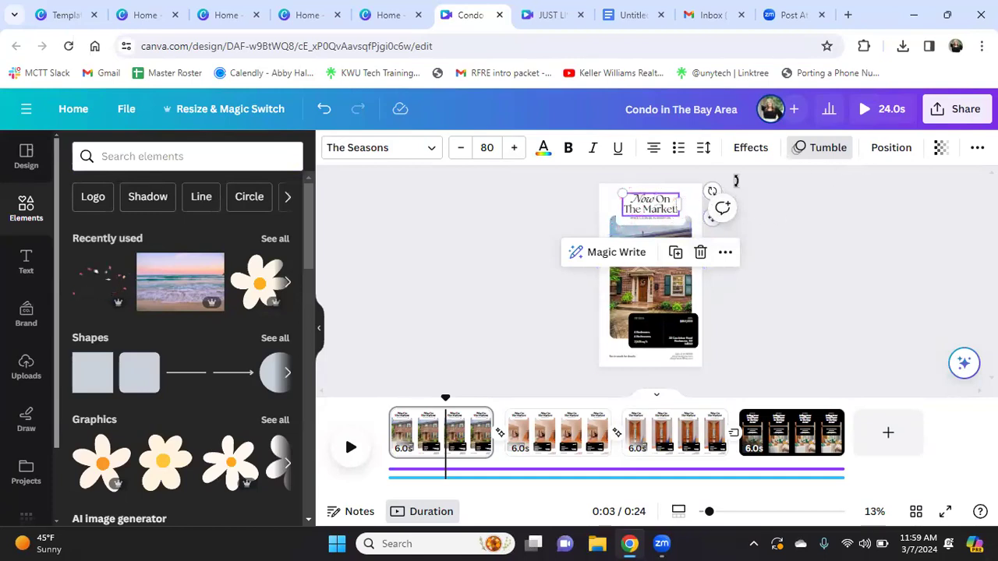
click(819, 152)
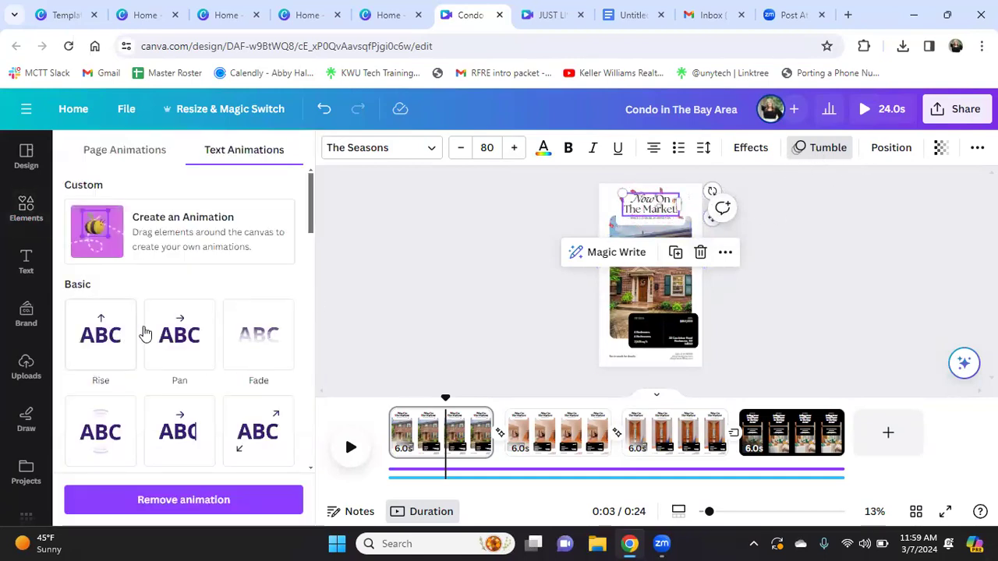
click(179, 334)
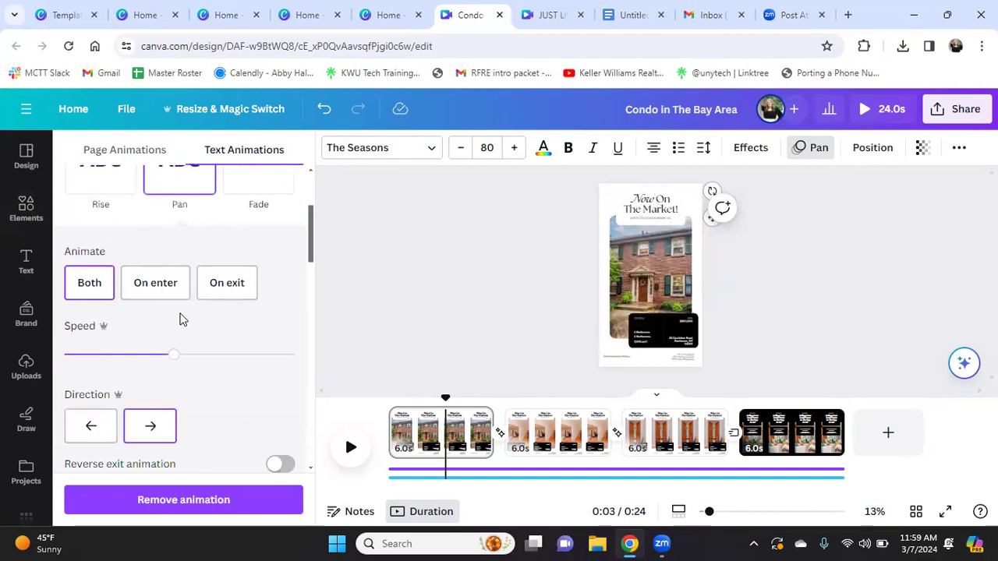
scroll(184, 285, up, 3)
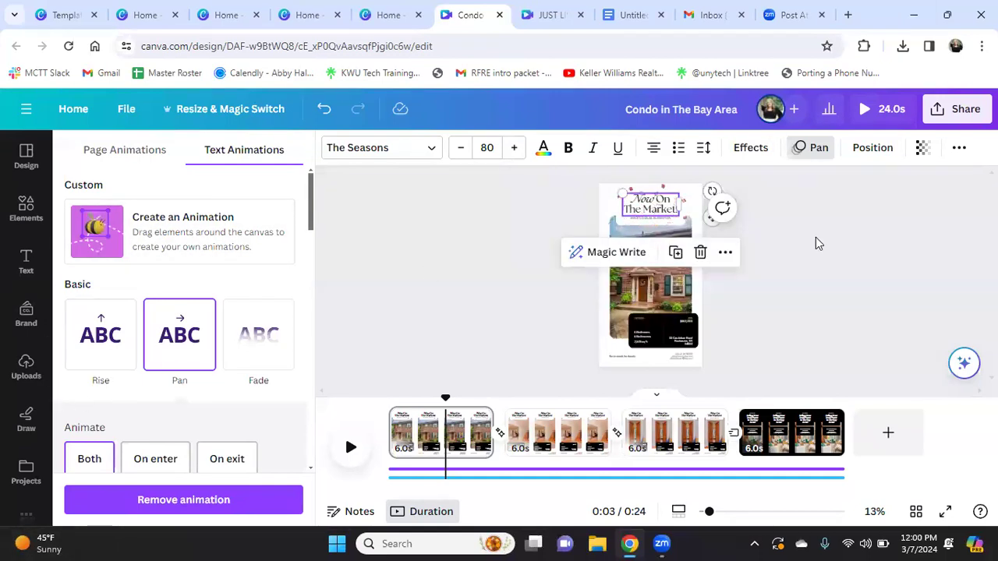
Look through the uploaded videos, audio and images
click(26, 209)
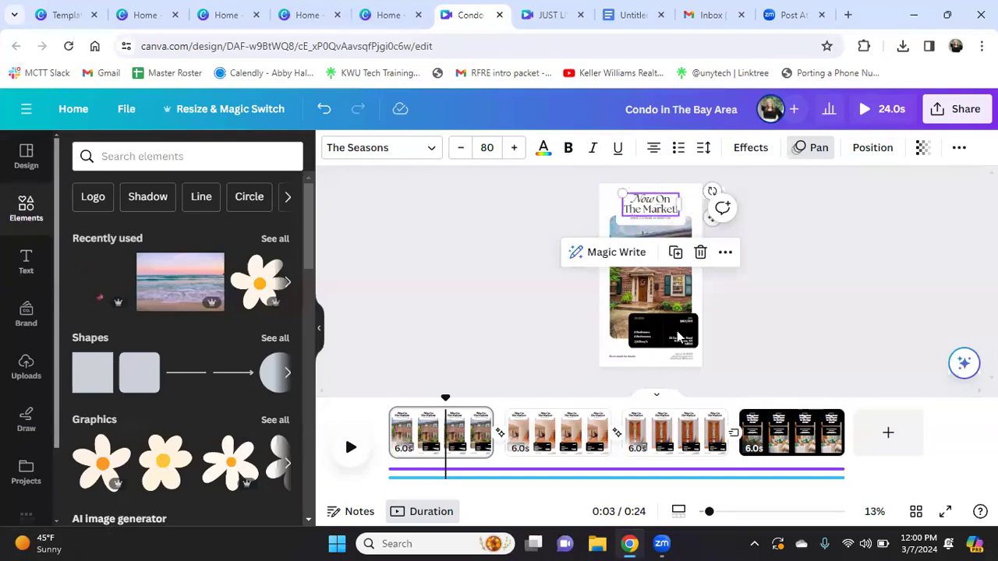
click(790, 304)
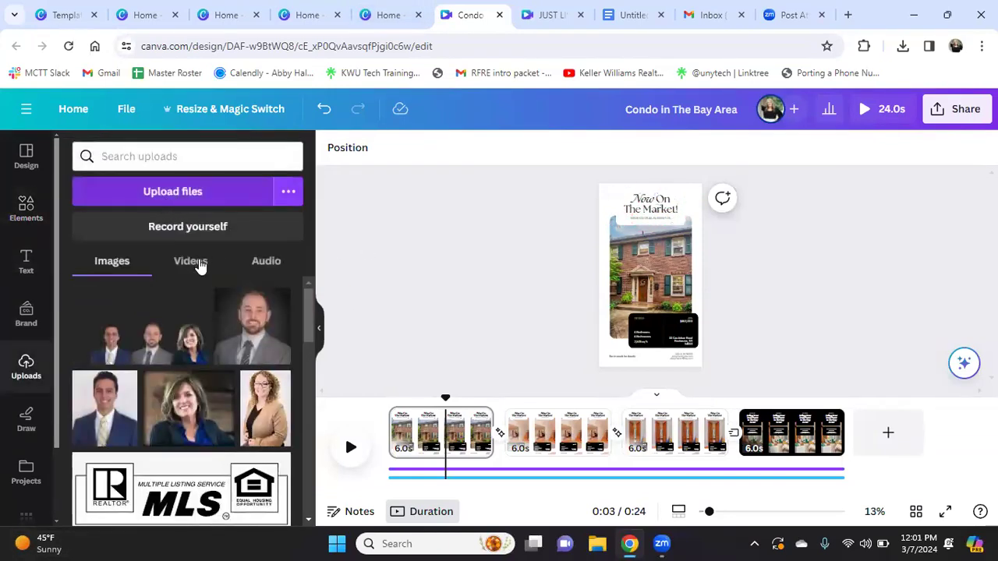
click(191, 261)
click(265, 261)
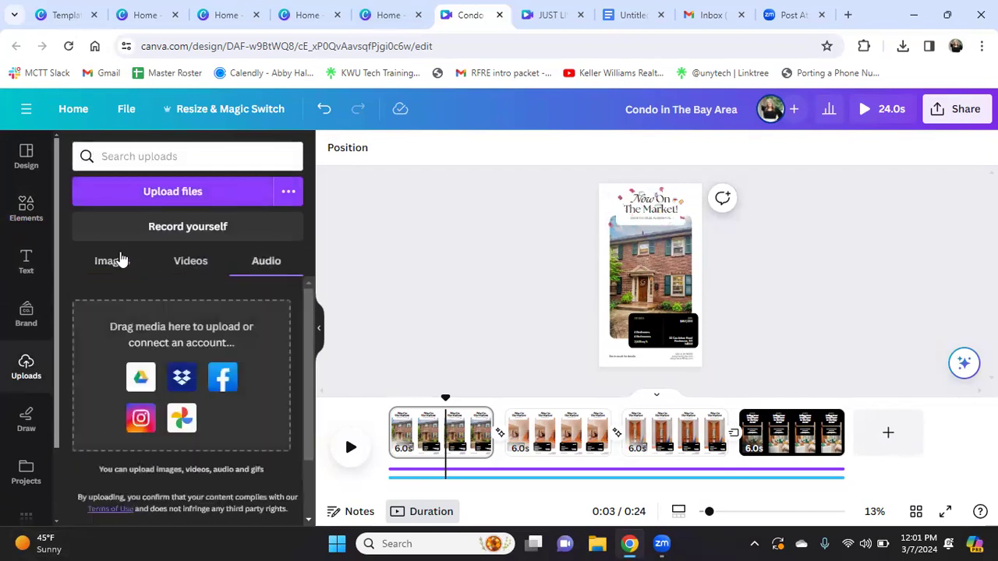
click(111, 262)
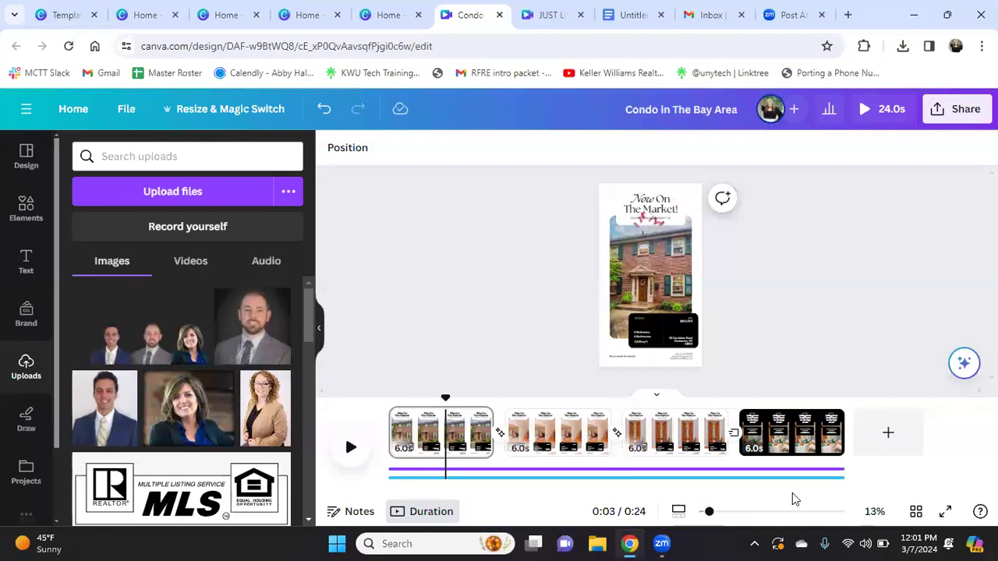
Collapse the page timeline and apply the Blur effect to the whole house photo on page 1 at intensity 17
drag(709, 512, 752, 512)
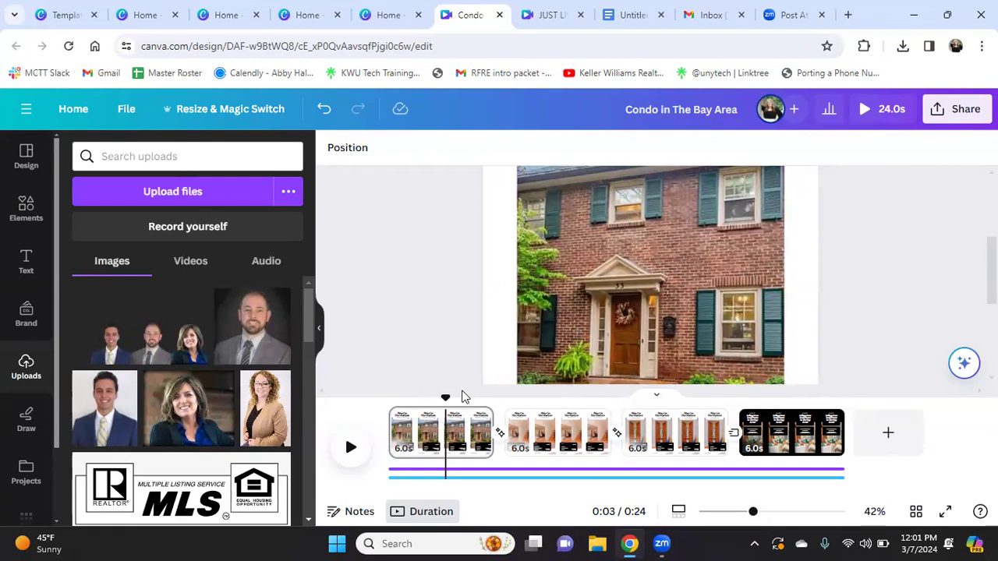
click(657, 396)
mouse_move(753, 512)
mouse_down()
mouse_move(712, 514)
mouse_move(751, 513)
mouse_up()
click(641, 322)
scroll(655, 285, up, 1)
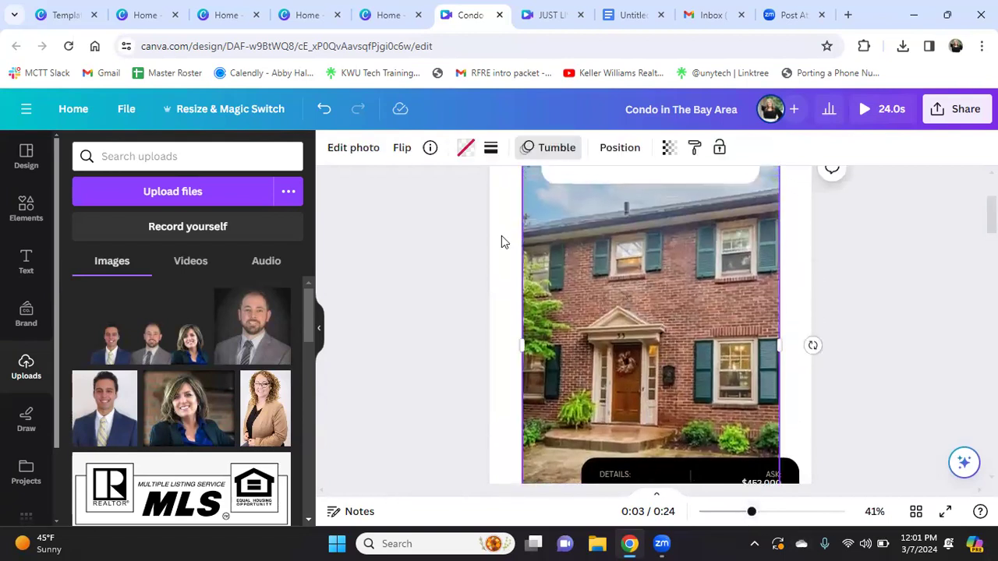
click(351, 148)
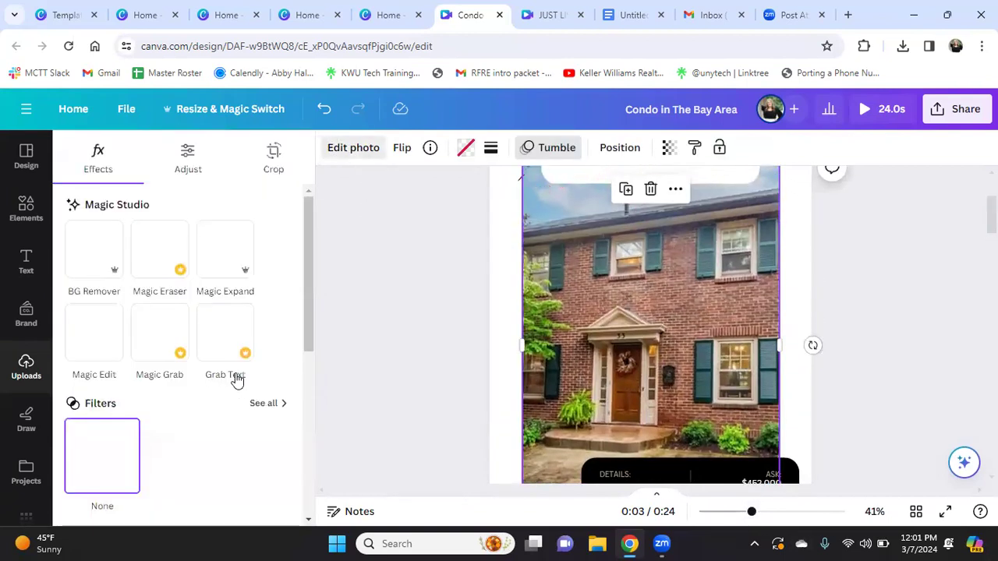
scroll(179, 312, down, 2)
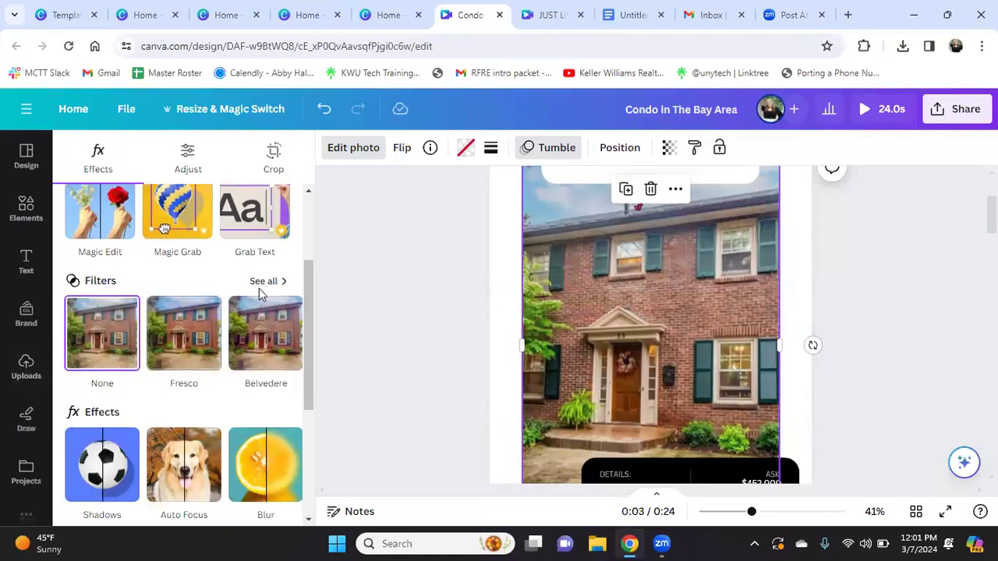
scroll(230, 316, down, 2)
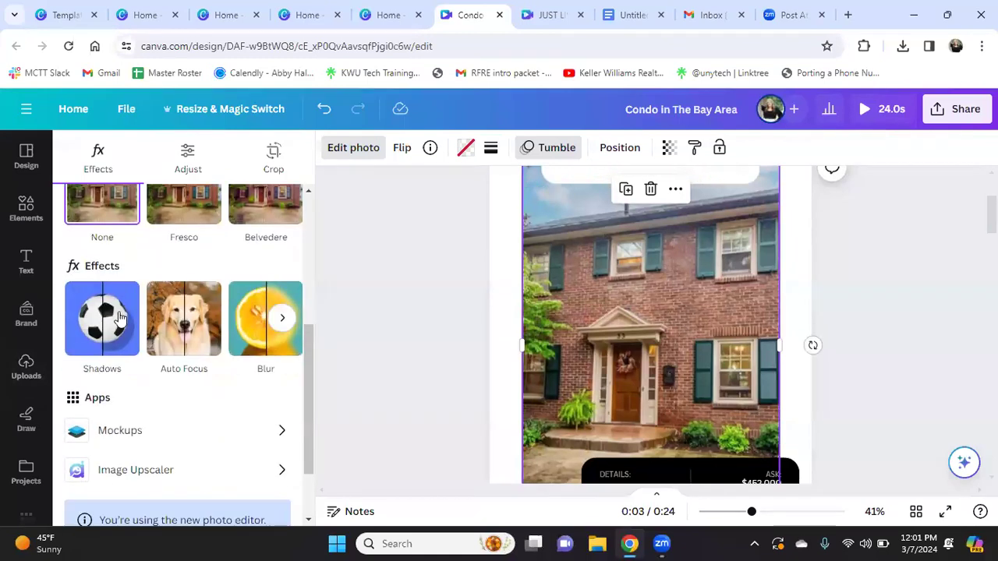
click(251, 312)
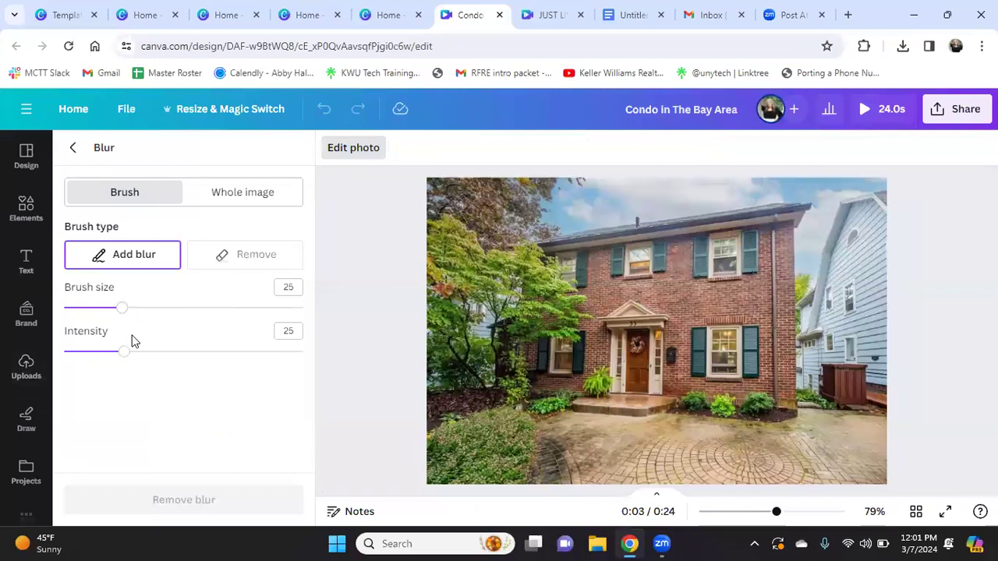
click(240, 201)
mouse_move(85, 263)
mouse_down()
mouse_move(122, 267)
mouse_move(105, 261)
mouse_up()
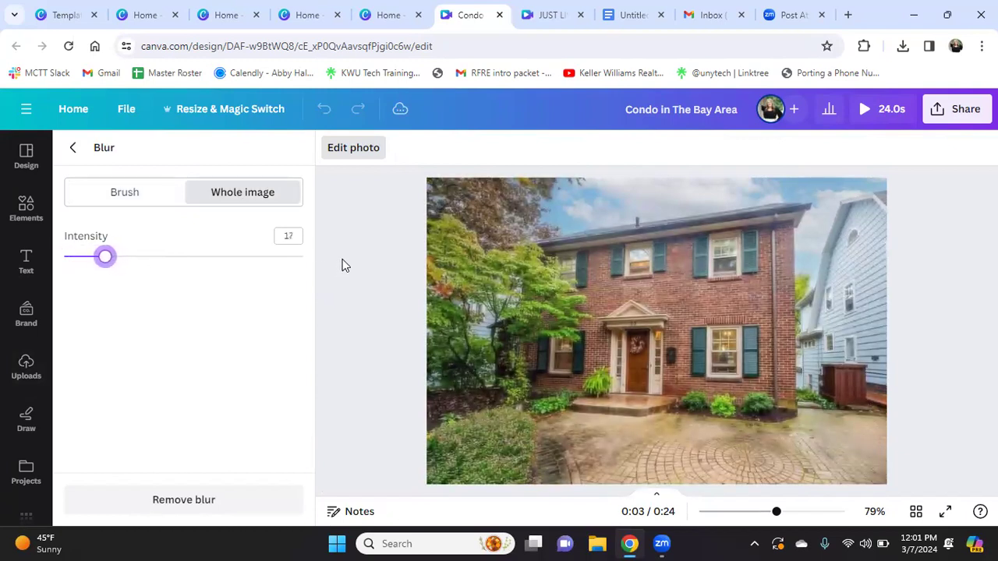
click(75, 149)
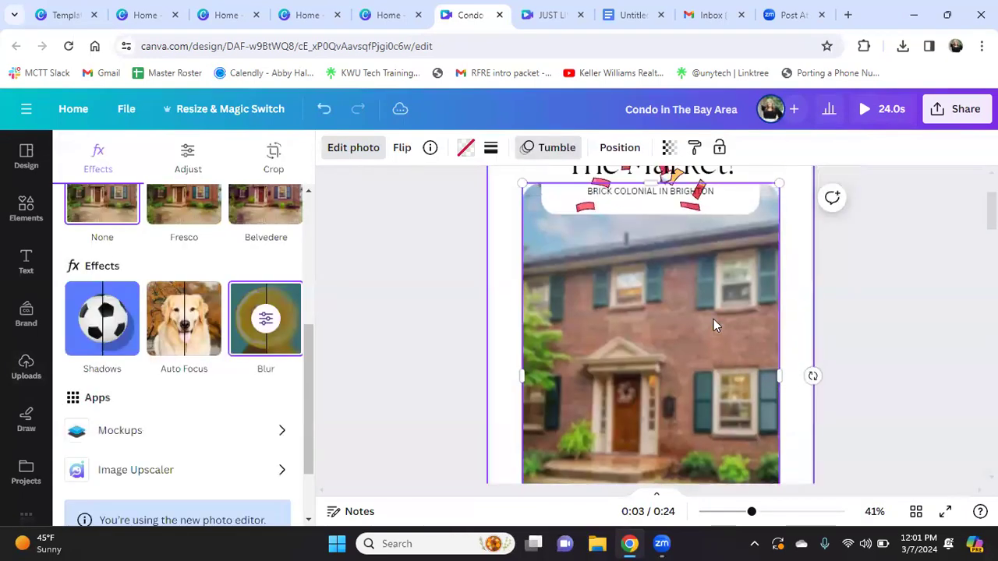
Recolor the black details box on page 1 with the red from the brand colors
scroll(780, 380, down, 5)
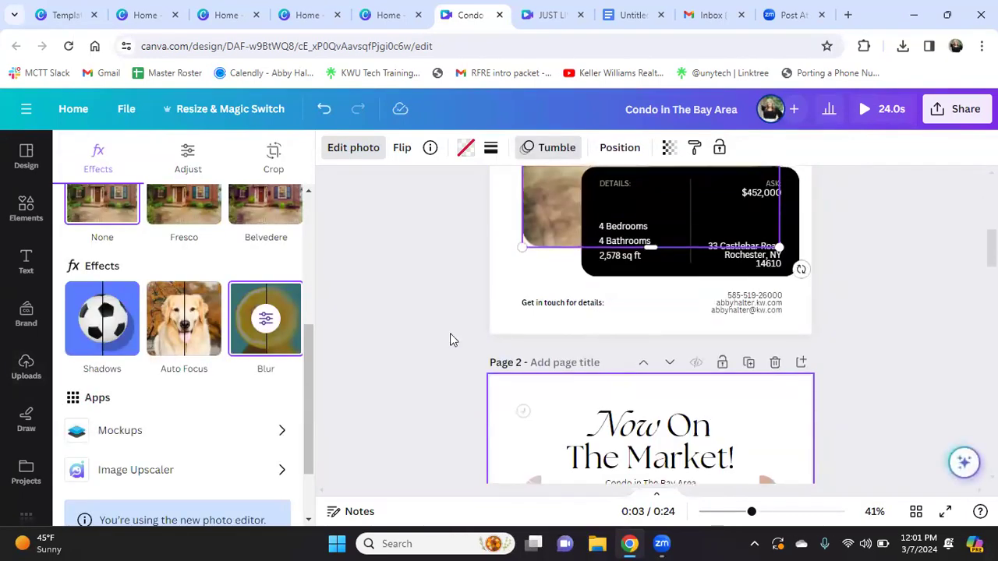
scroll(450, 336, up, 2)
scroll(468, 343, down, 1)
scroll(248, 359, up, 3)
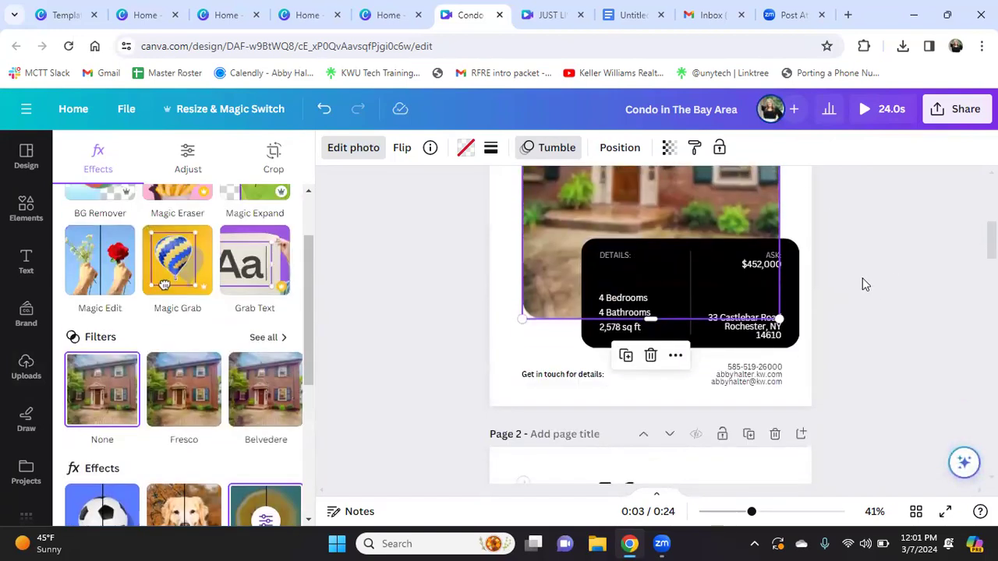
click(862, 278)
click(597, 254)
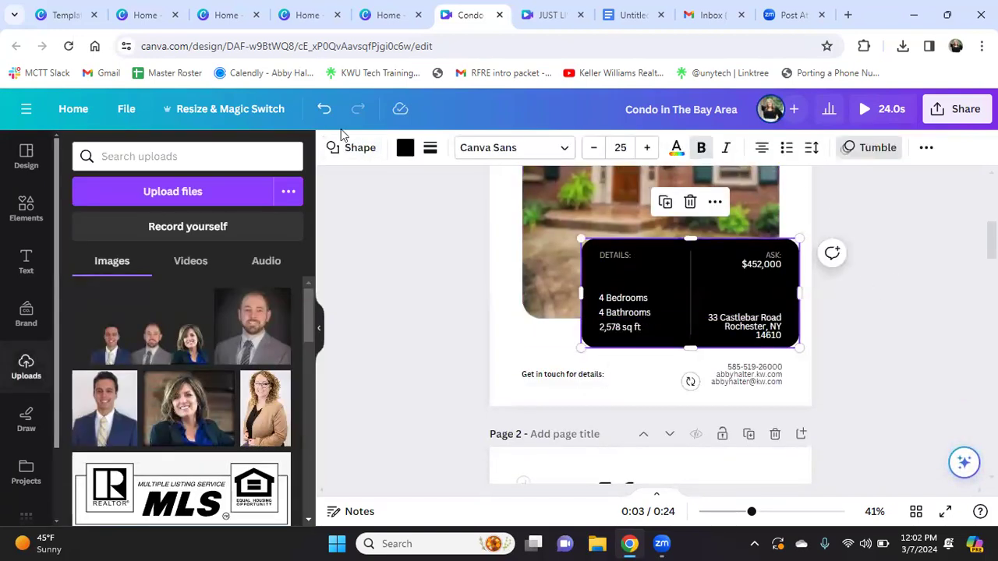
click(405, 148)
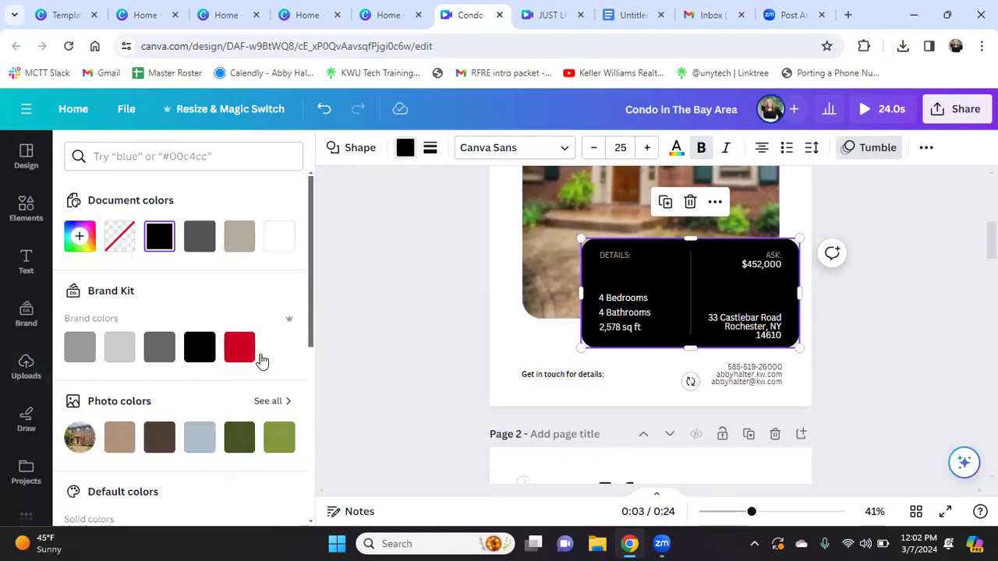
click(240, 347)
click(918, 307)
right_click(909, 334)
click(855, 365)
Shift the "Now On The Market!" title on page 2 to the left and its white backing box slightly to the right
scroll(854, 369, down, 2)
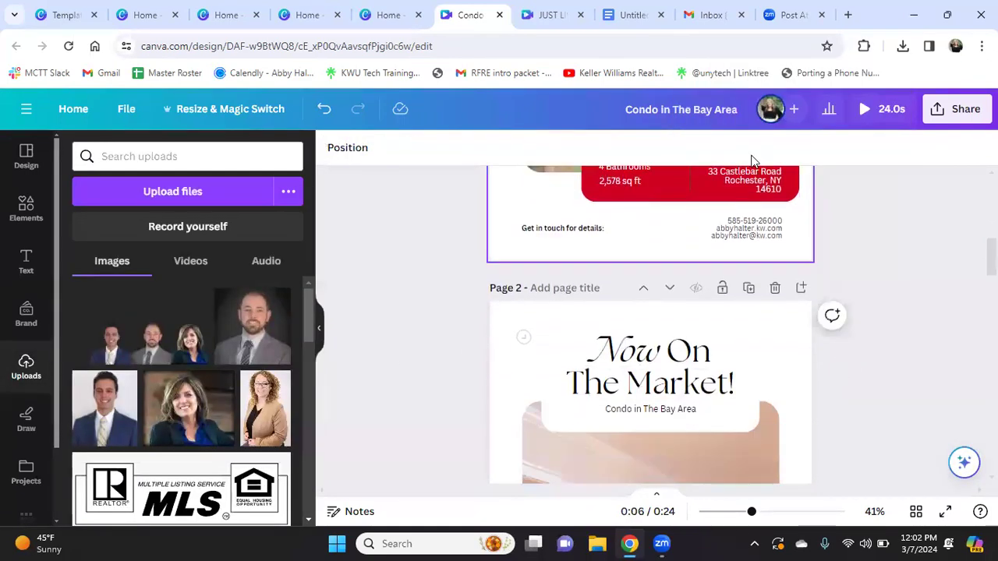
click(616, 373)
mouse_move(616, 372)
mouse_down()
mouse_move(641, 373)
mouse_move(613, 354)
mouse_up()
drag(582, 407, 613, 409)
mouse_move(674, 409)
mouse_down()
mouse_move(715, 416)
mouse_move(716, 427)
mouse_move(671, 426)
mouse_up()
scroll(715, 416, up, 1)
drag(670, 427, 644, 414)
Group the title, subtitle, white box, confetti and house photo on page 1 and move the group slightly down
scroll(754, 241, up, 5)
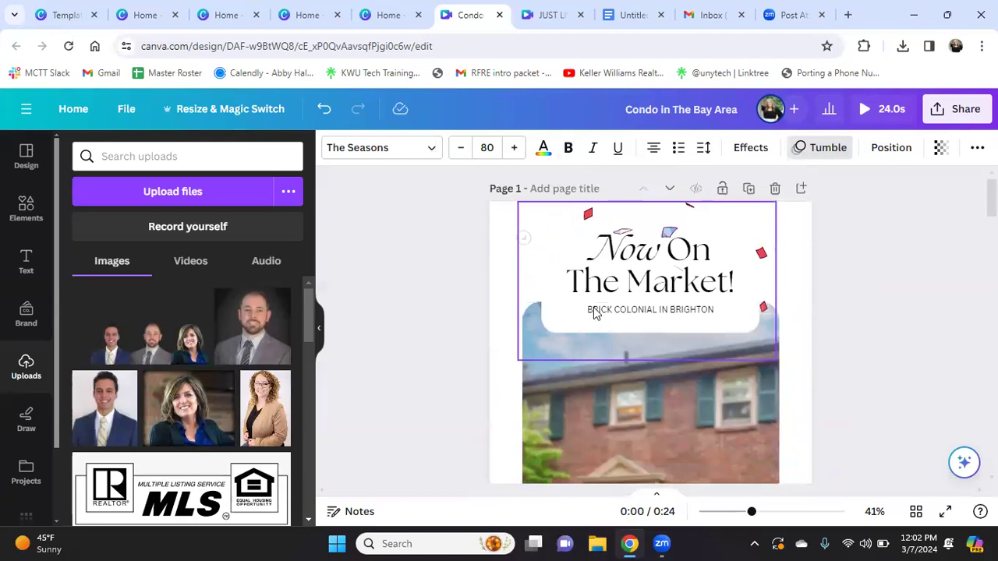
drag(441, 231, 813, 335)
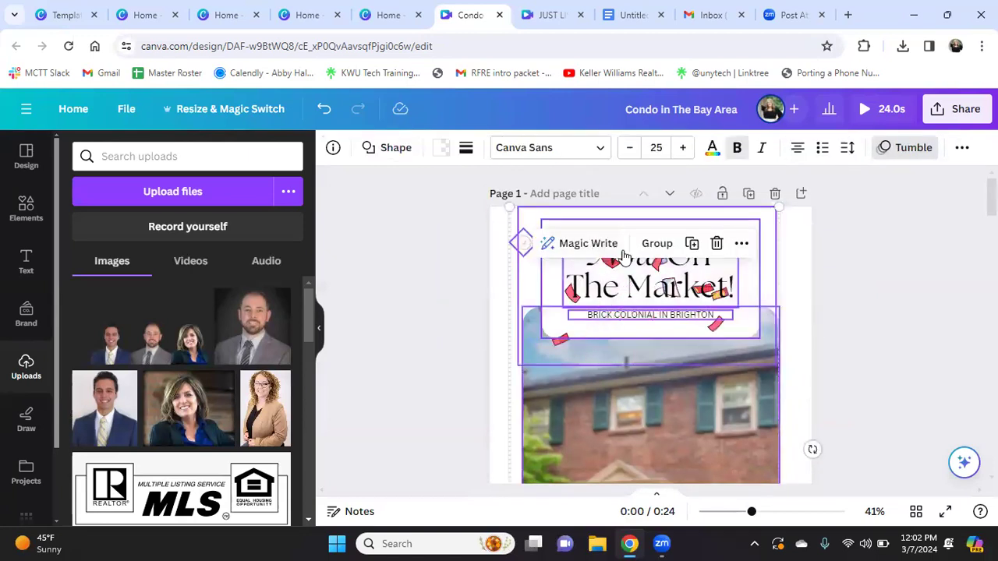
click(657, 244)
drag(575, 328, 648, 322)
click(882, 356)
scroll(868, 359, down, 5)
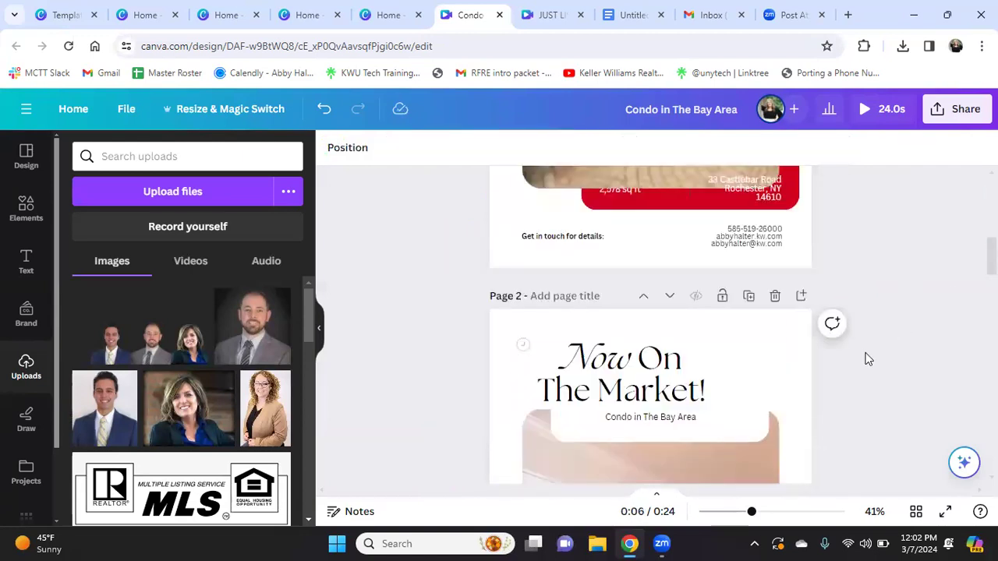
scroll(804, 351, up, 5)
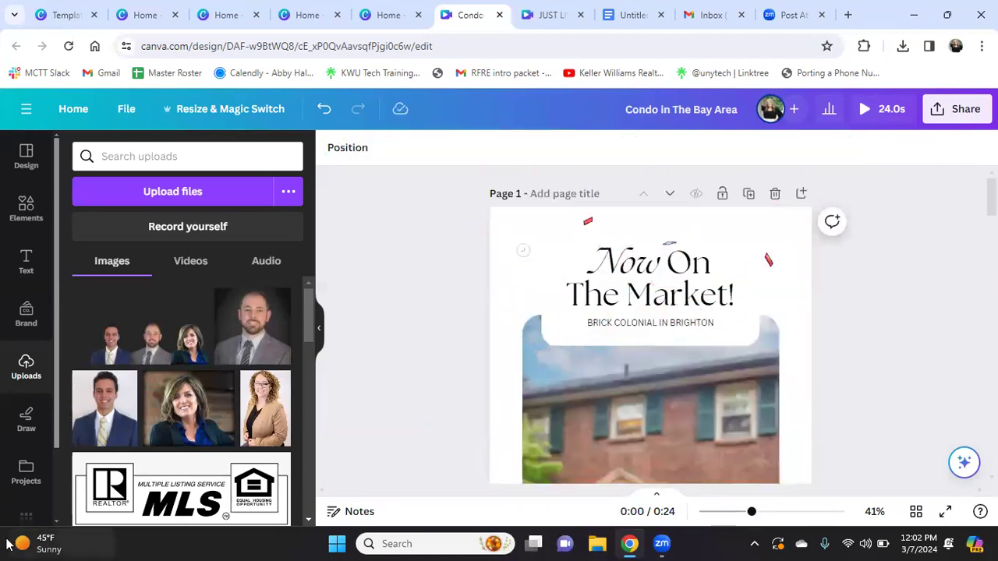